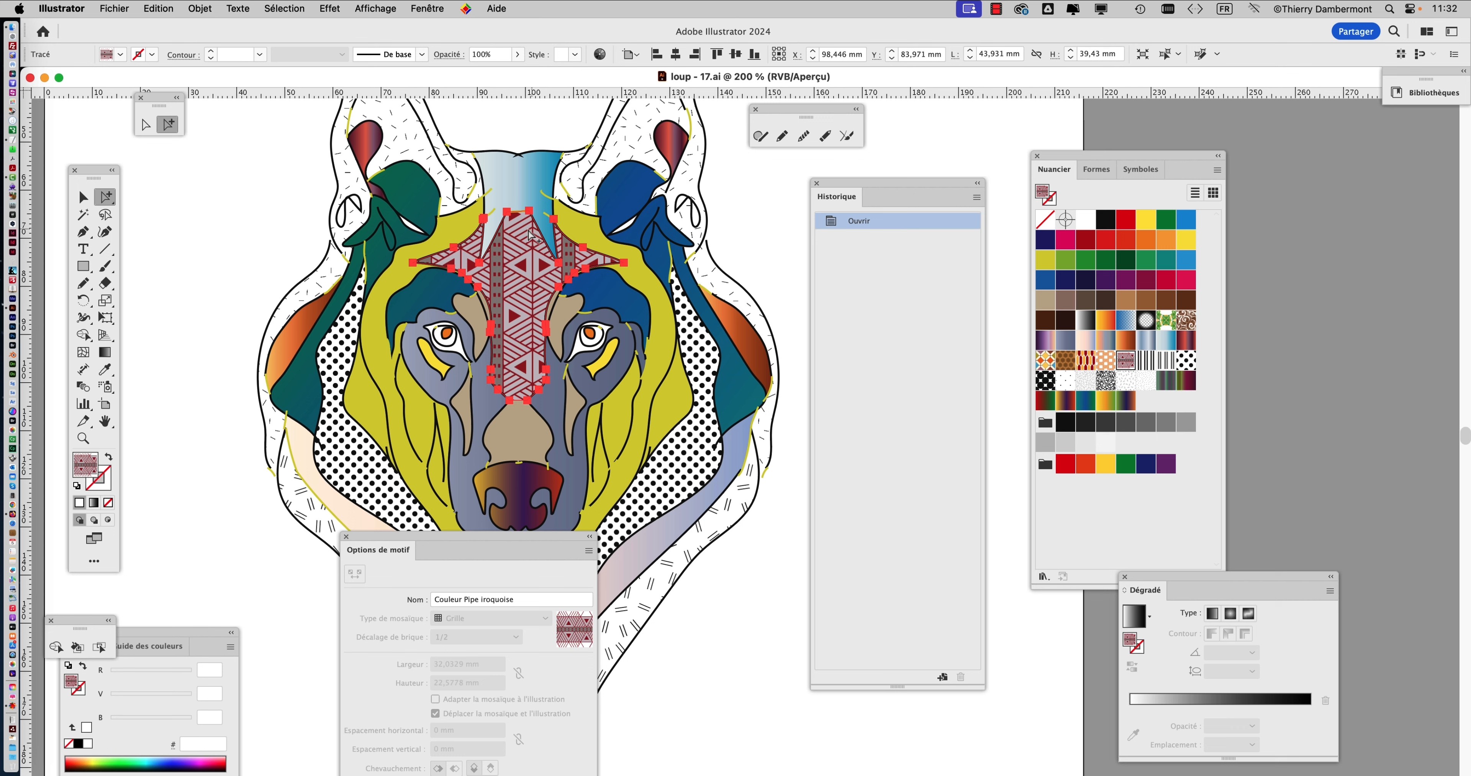
# Deselect the patterned shape running down the wolf's forehead and muzzle
pyautogui.scroll(2, 531, 270)
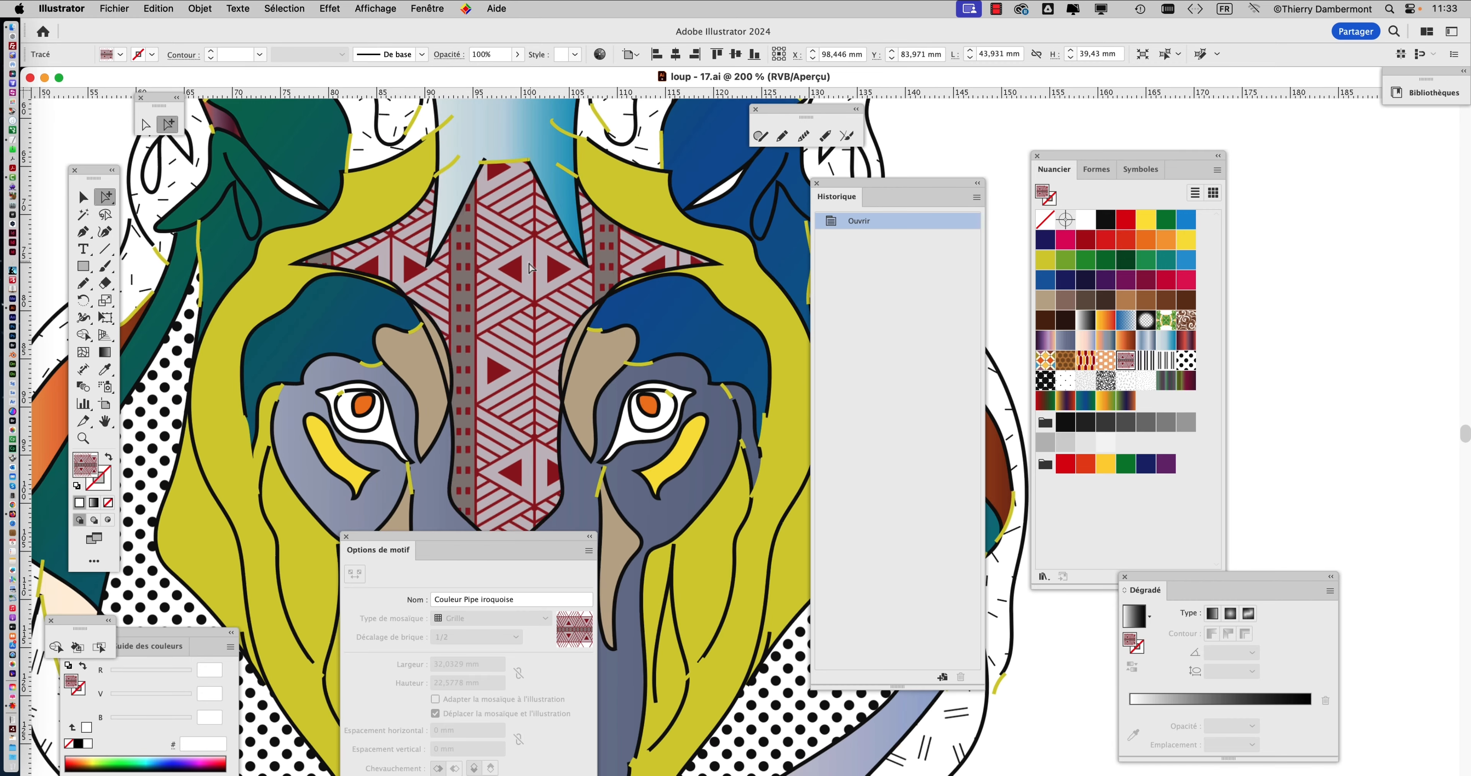
pyautogui.scroll(-1, 529, 323)
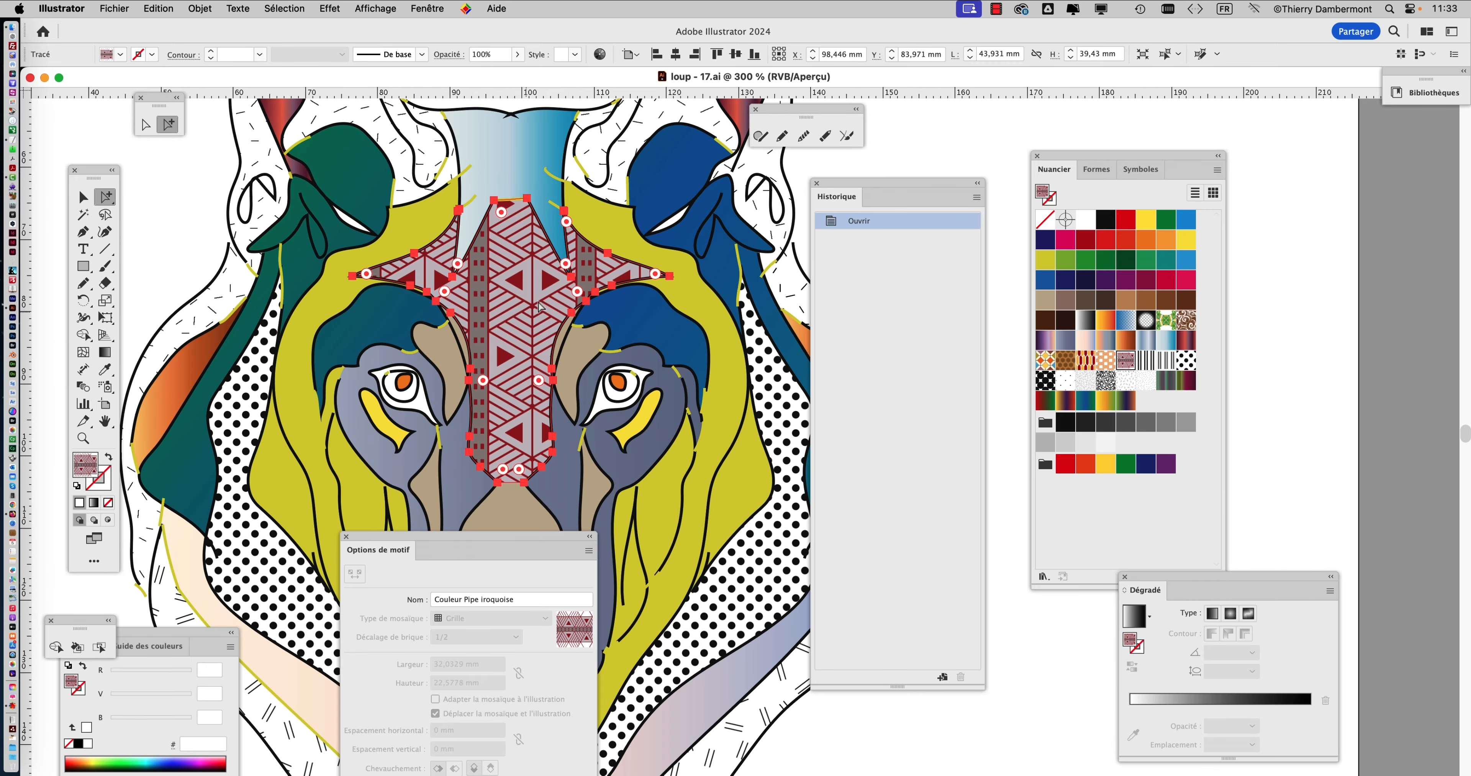
pyautogui.scroll(-2, 549, 280)
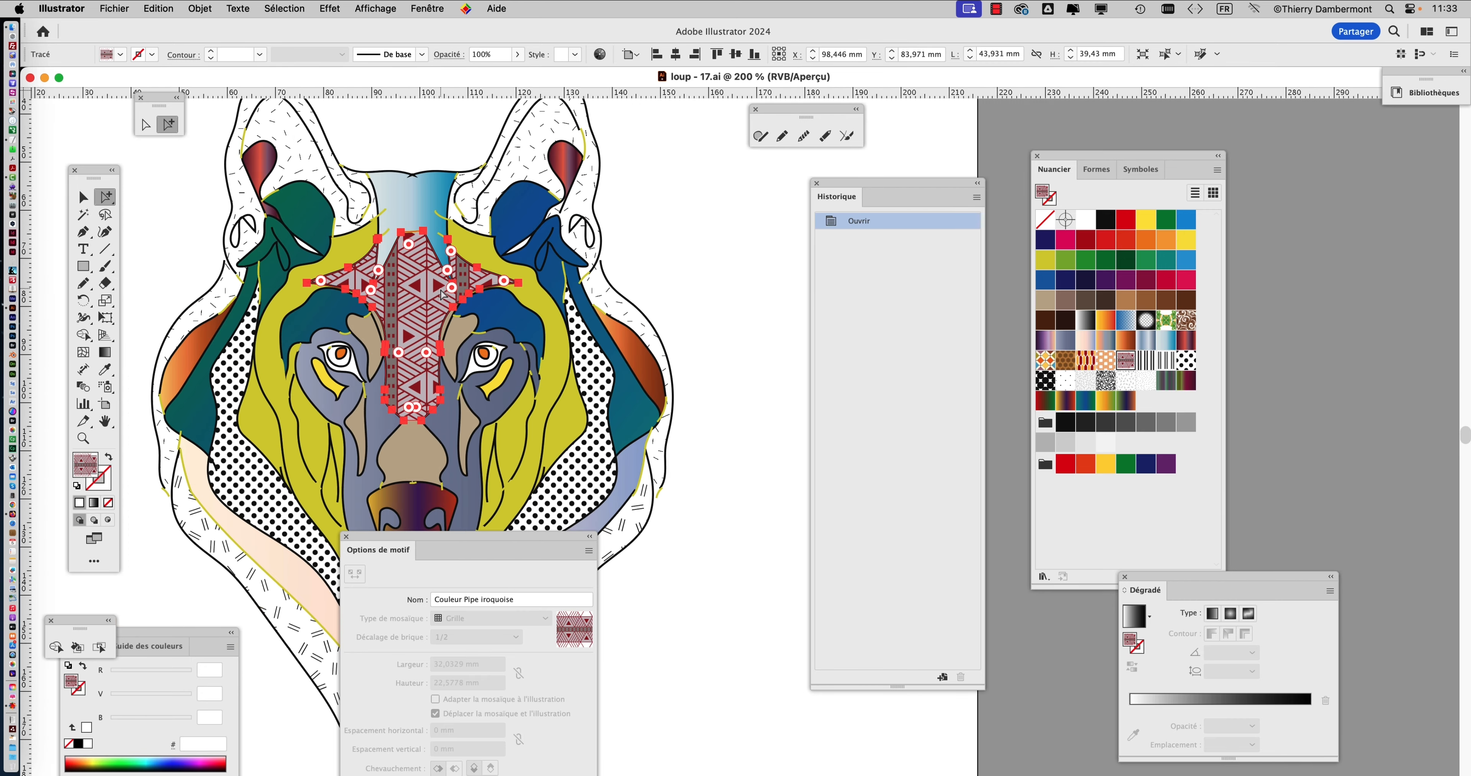
pyautogui.click(692, 250)
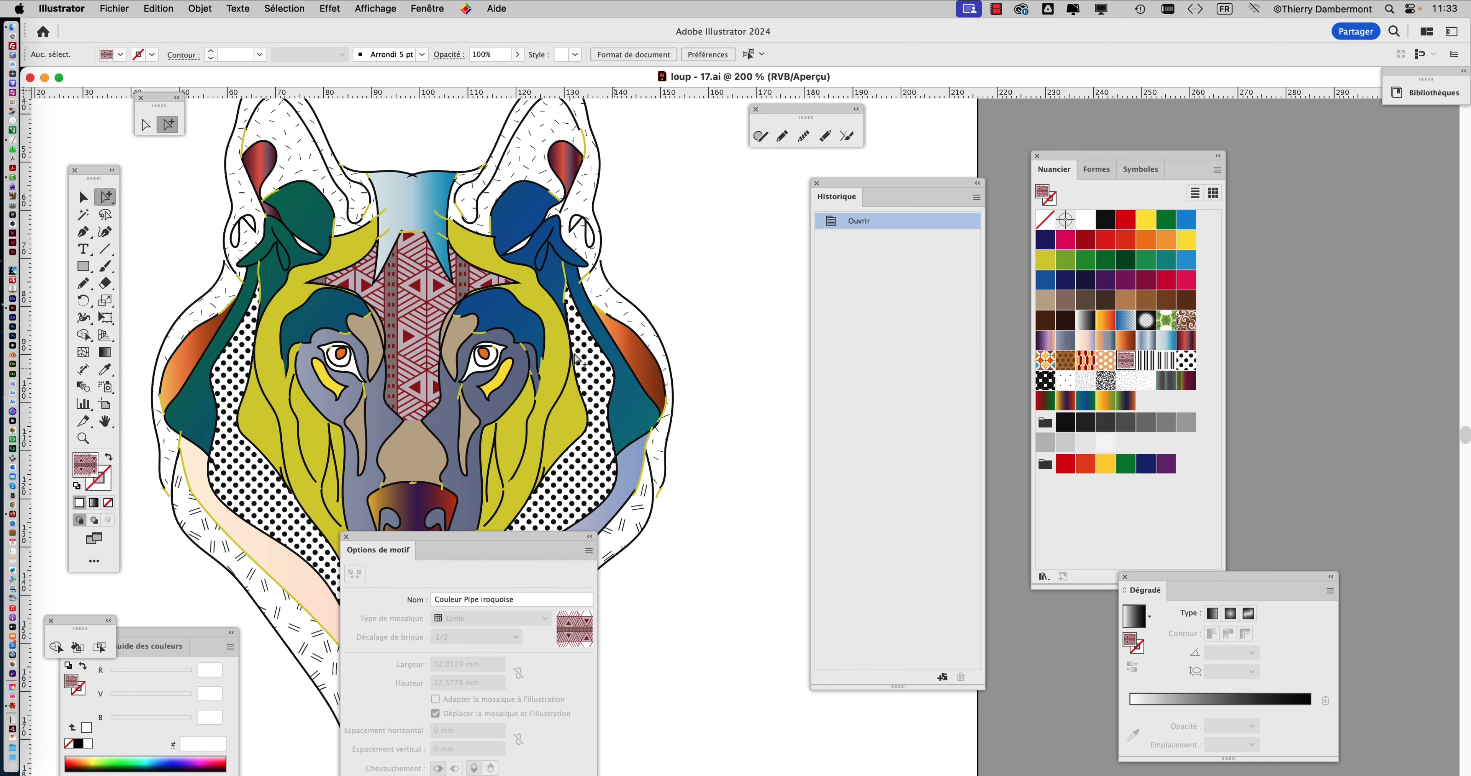
pyautogui.scroll(-2, 617, 365)
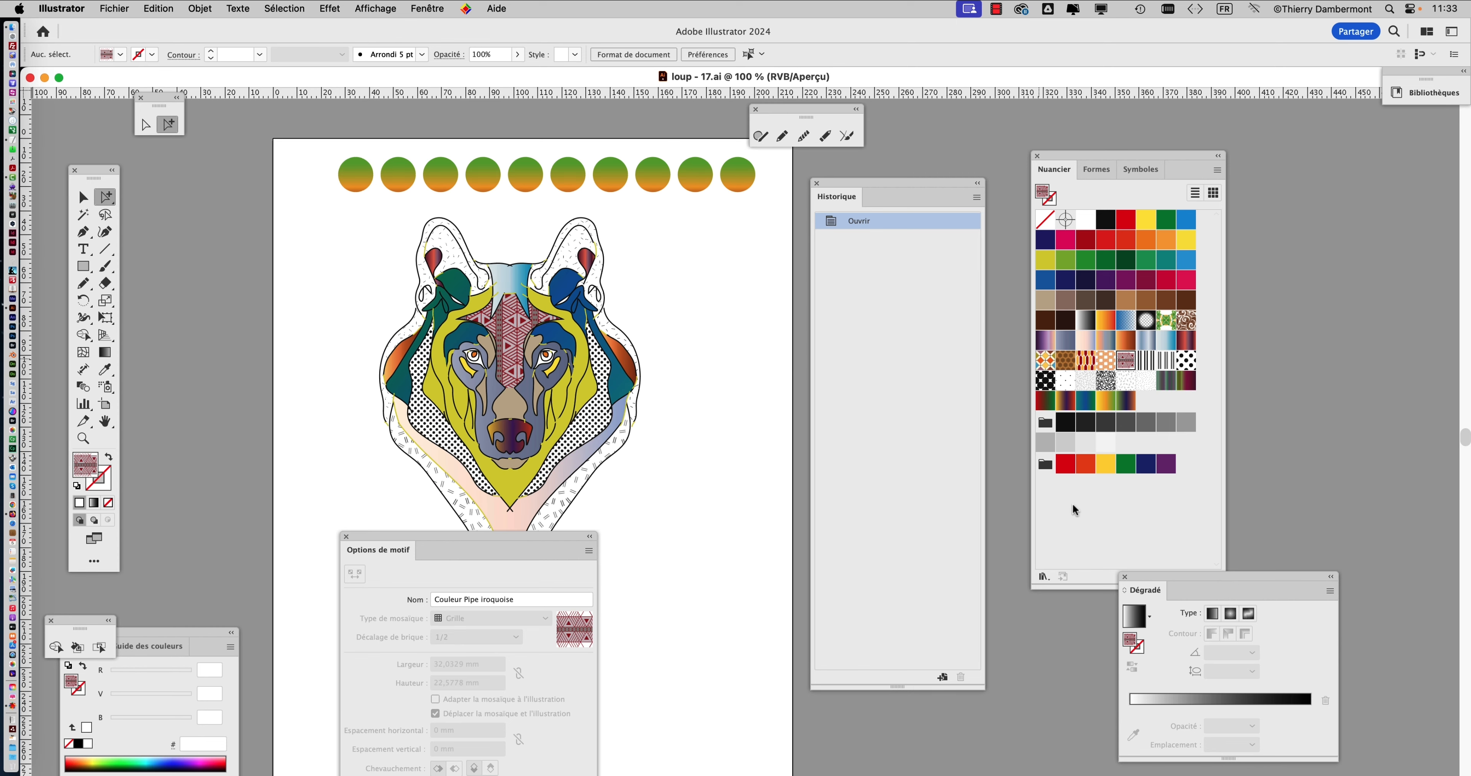
# Display the document's layers and highlight the sublayer "traits loup, couleurs loup, formes bouche-trous"
pyautogui.click(438, 7)
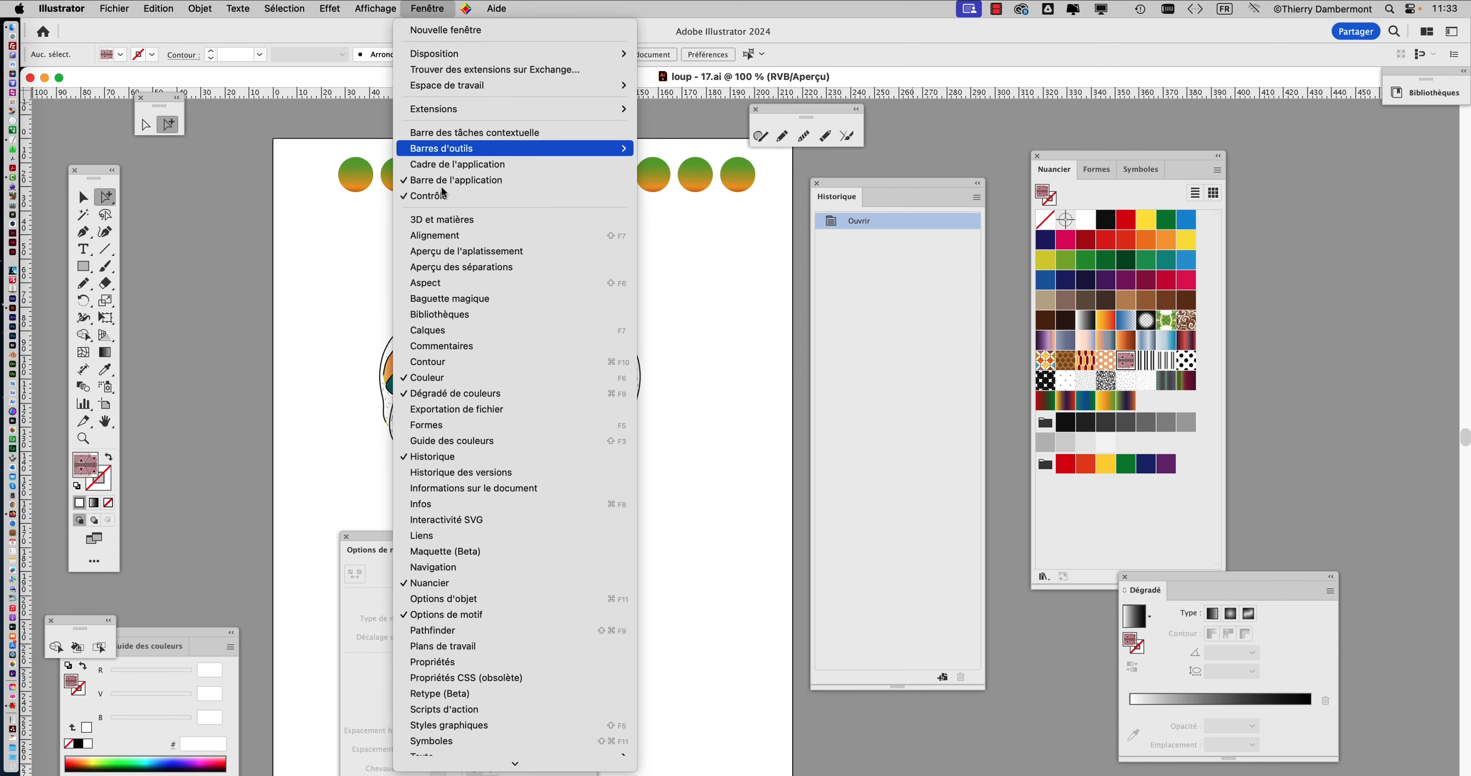
pyautogui.click(464, 331)
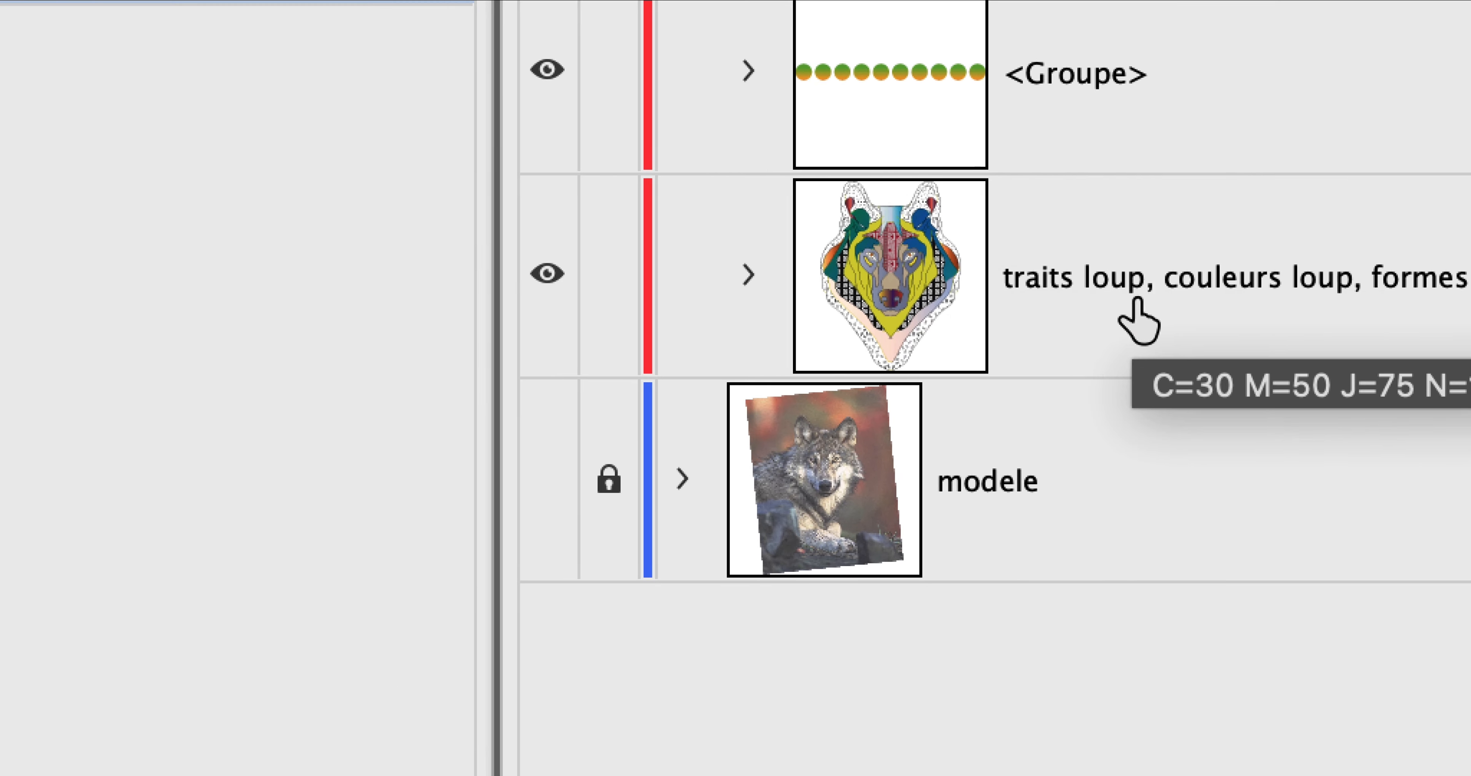
pyautogui.click(1137, 299)
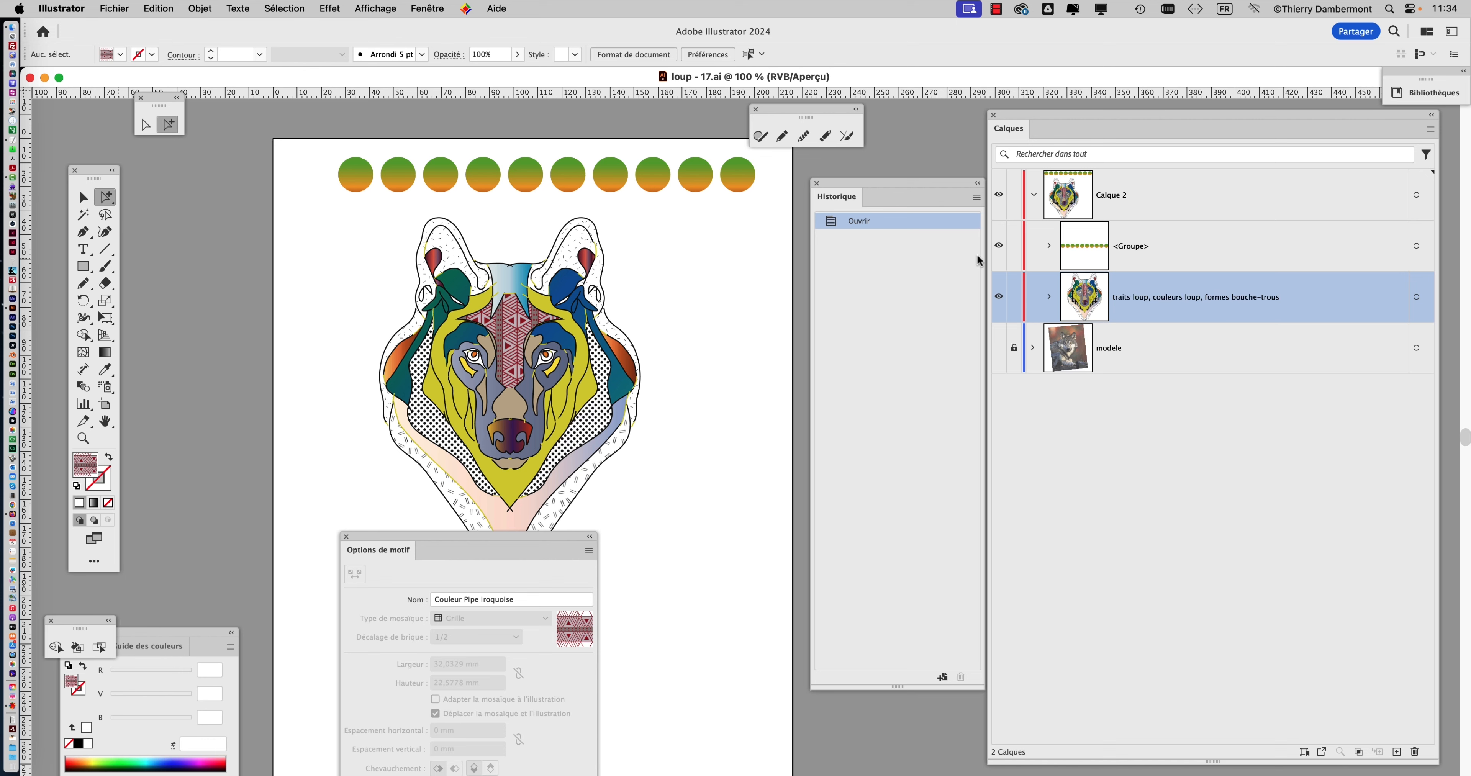
# Draw a rectangle about 186 × 167 mm covering the wolf and fill it with the Ciel 19 gradient swatch
pyautogui.moveTo(552, 457); pyautogui.dragTo(525, 381)
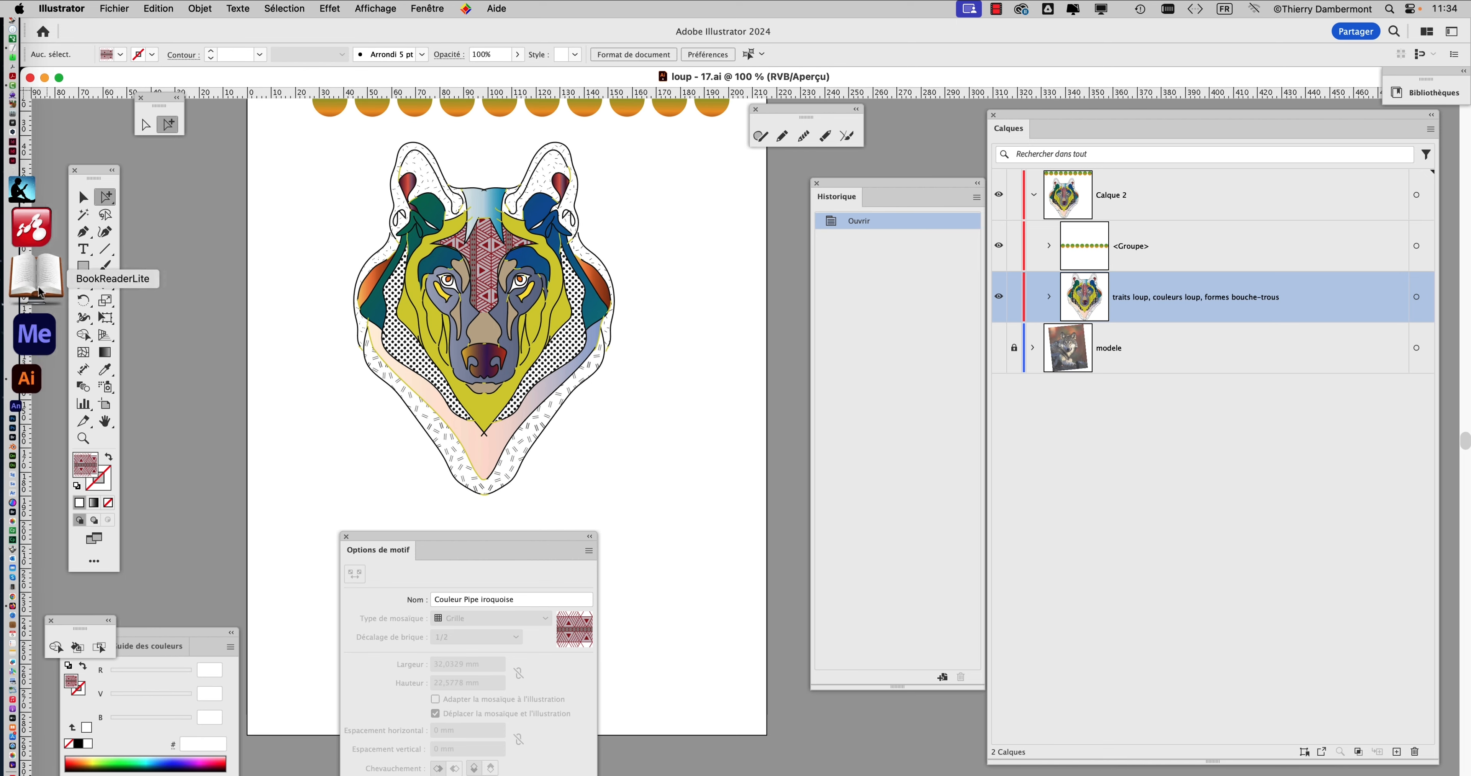
pyautogui.click(85, 267)
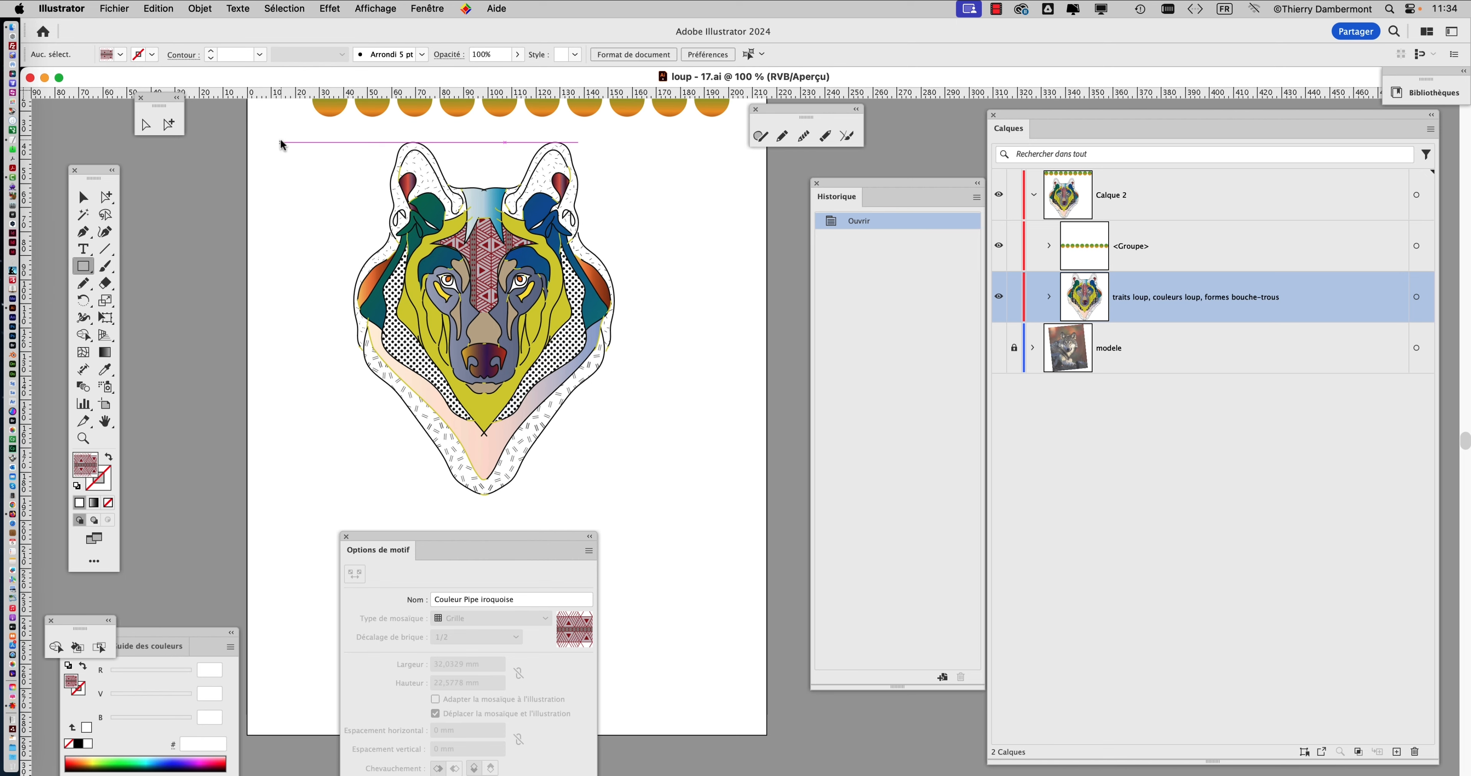
pyautogui.moveTo(280, 142)
pyautogui.mouseDown()
pyautogui.moveTo(485, 245)
pyautogui.moveTo(738, 513)
pyautogui.moveTo(730, 543)
pyautogui.mouseUp()
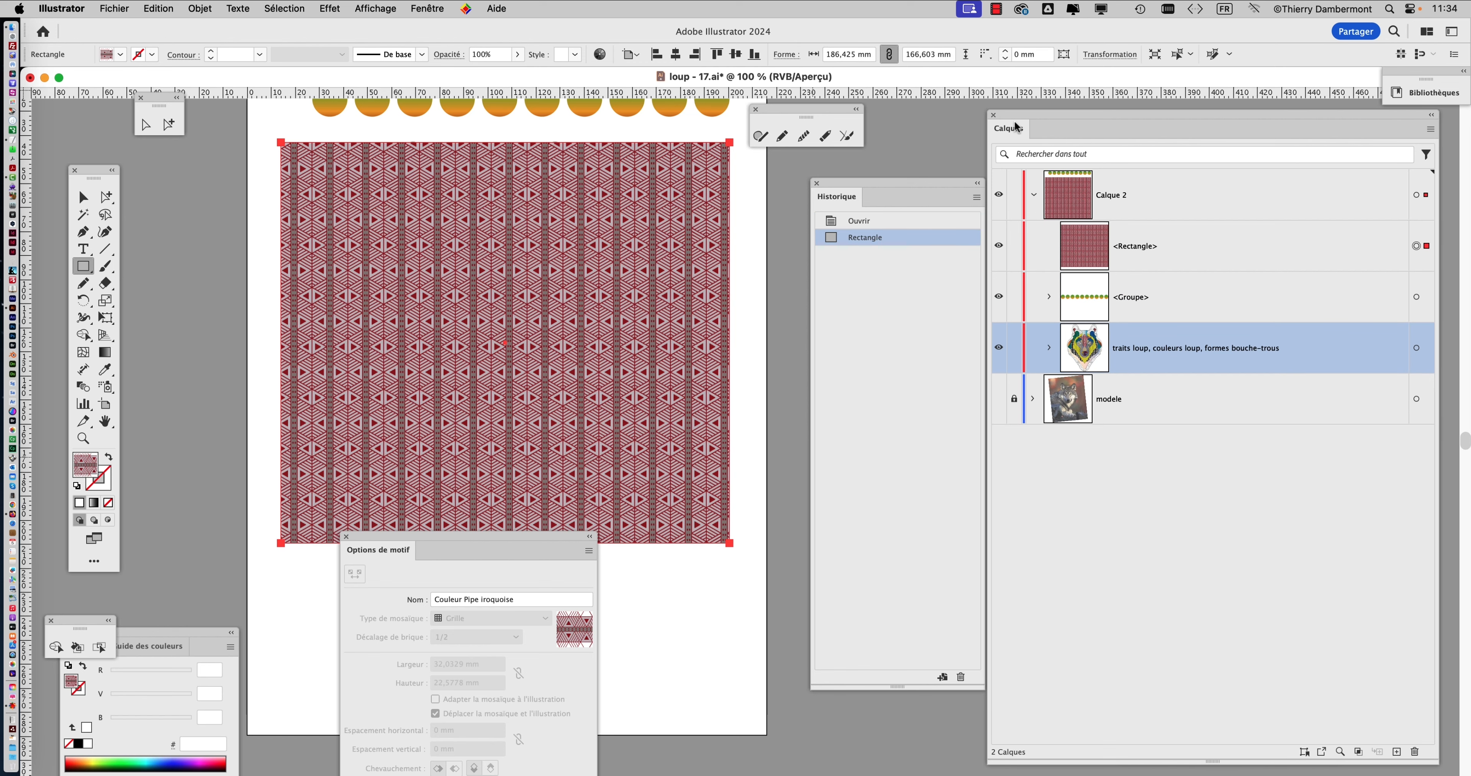
pyautogui.moveTo(1015, 127); pyautogui.dragTo(1097, 122)
pyautogui.click(1043, 167)
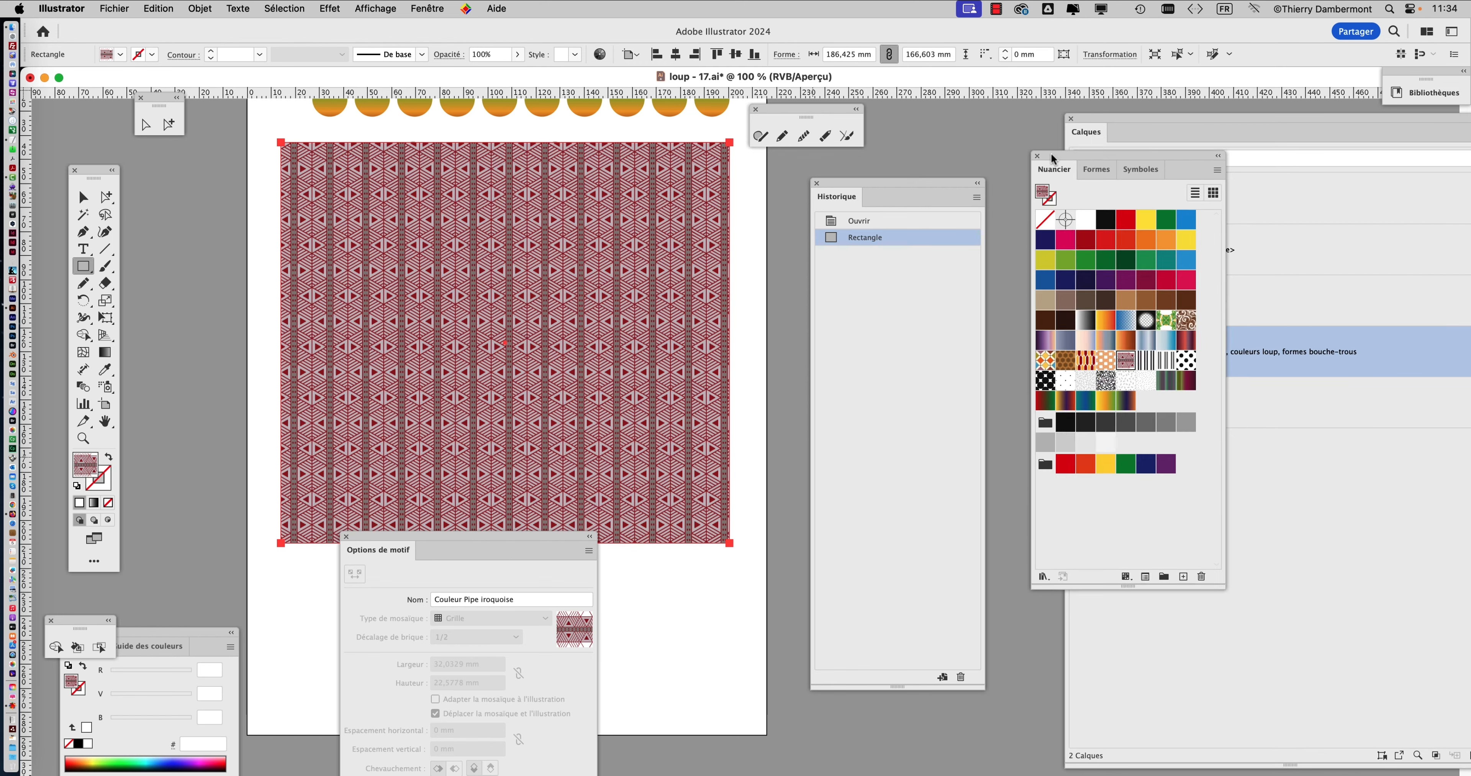
pyautogui.click(1048, 341)
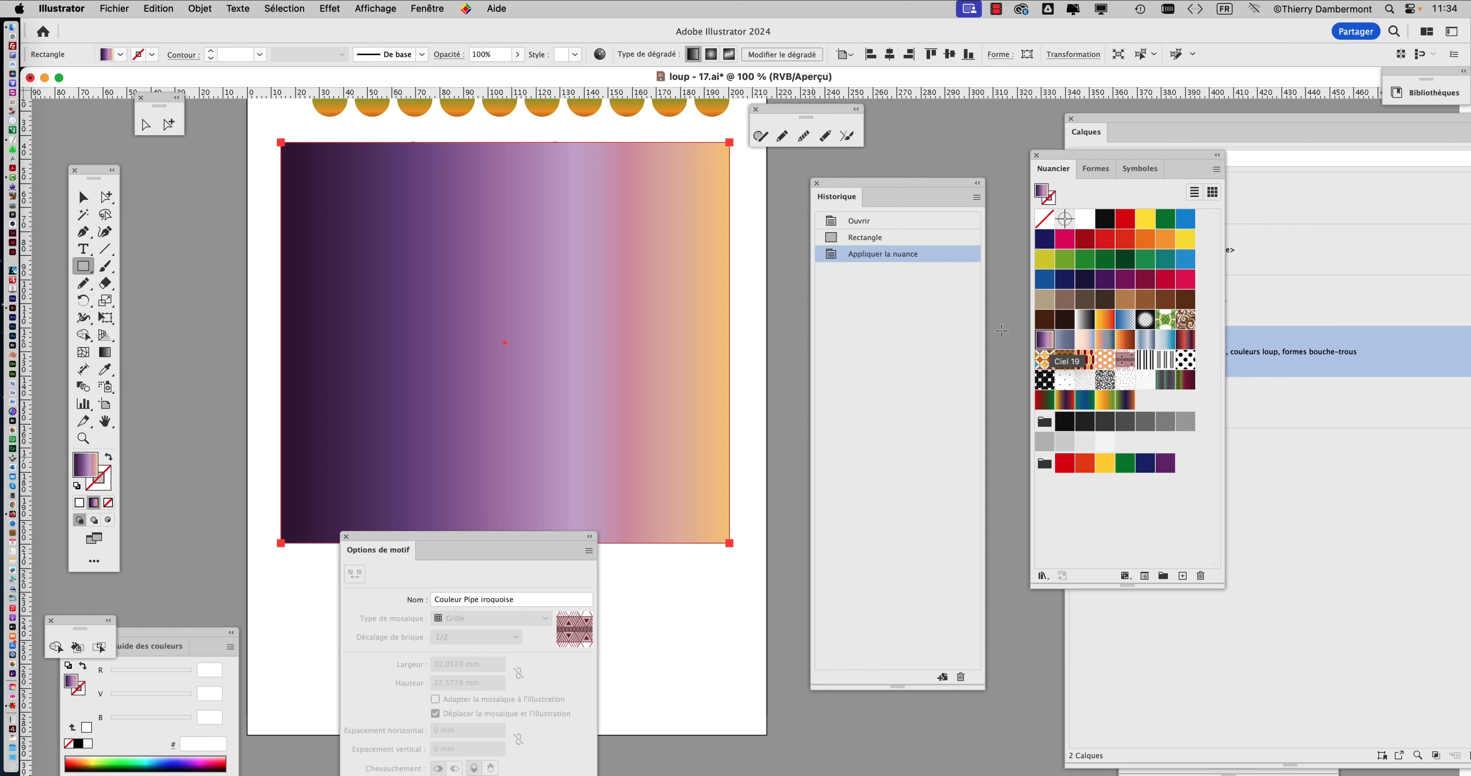
# Send the gradient rectangle to the back, behind the wolf, and lock it in the layer list
pyautogui.click(207, 8)
pyautogui.moveTo(342, 46)
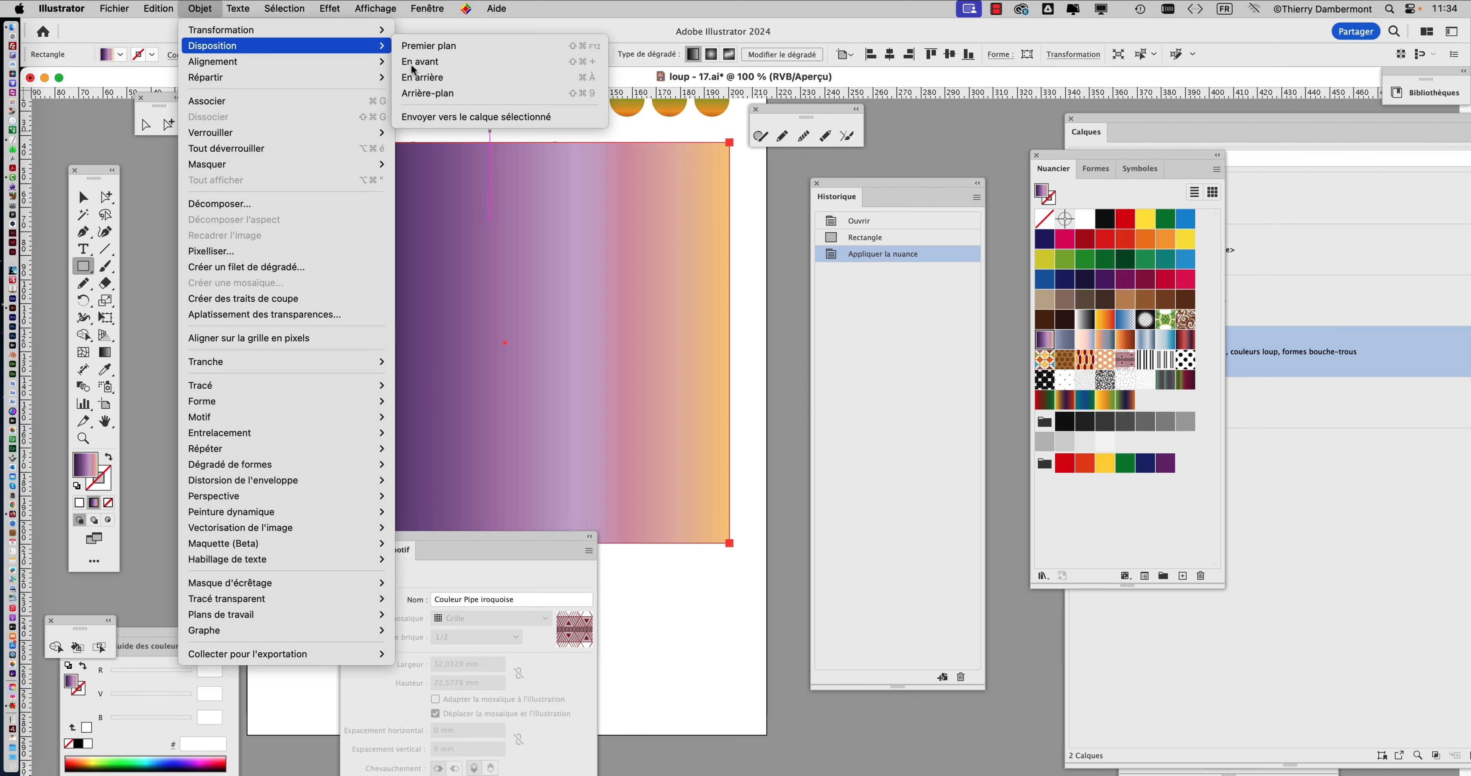
pyautogui.click(428, 93)
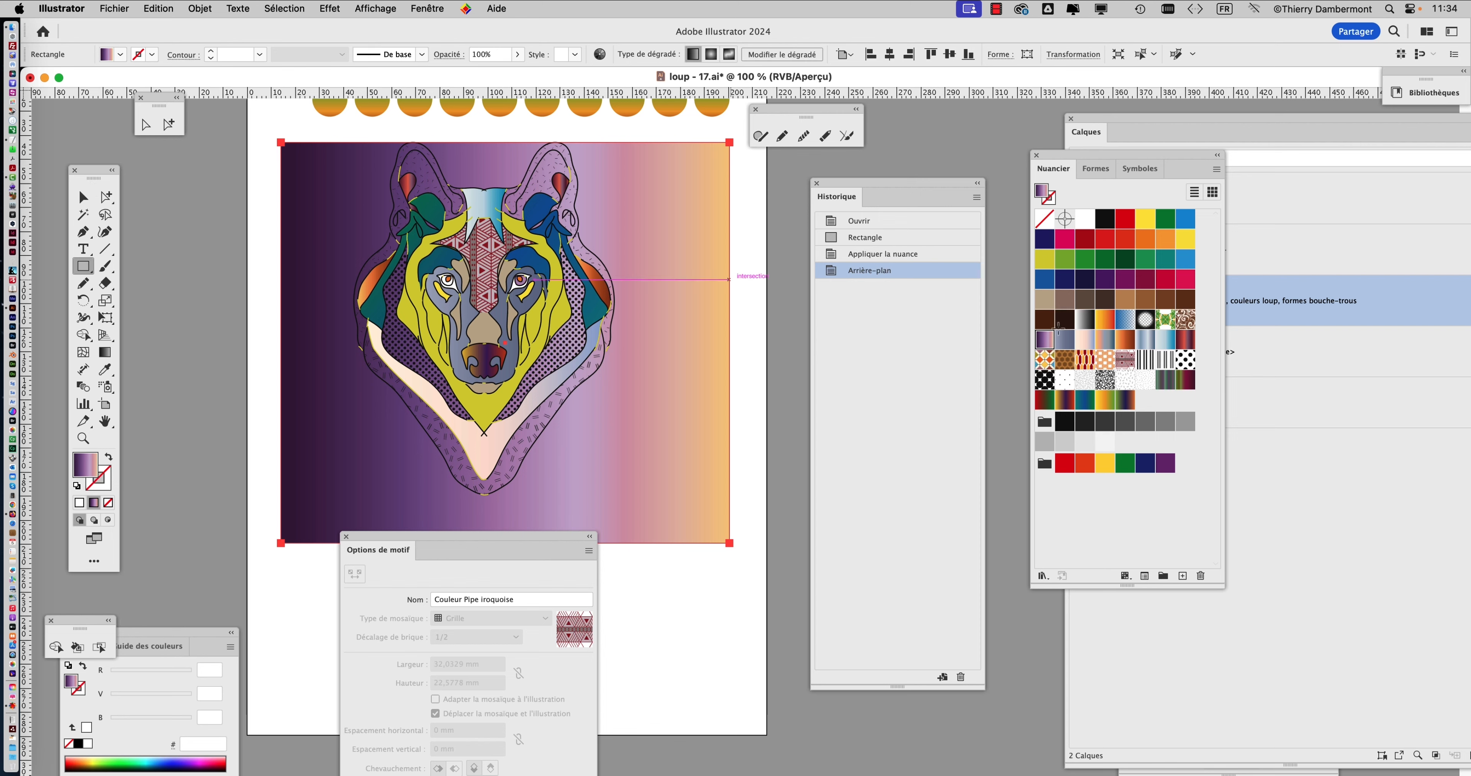
pyautogui.click(1264, 127)
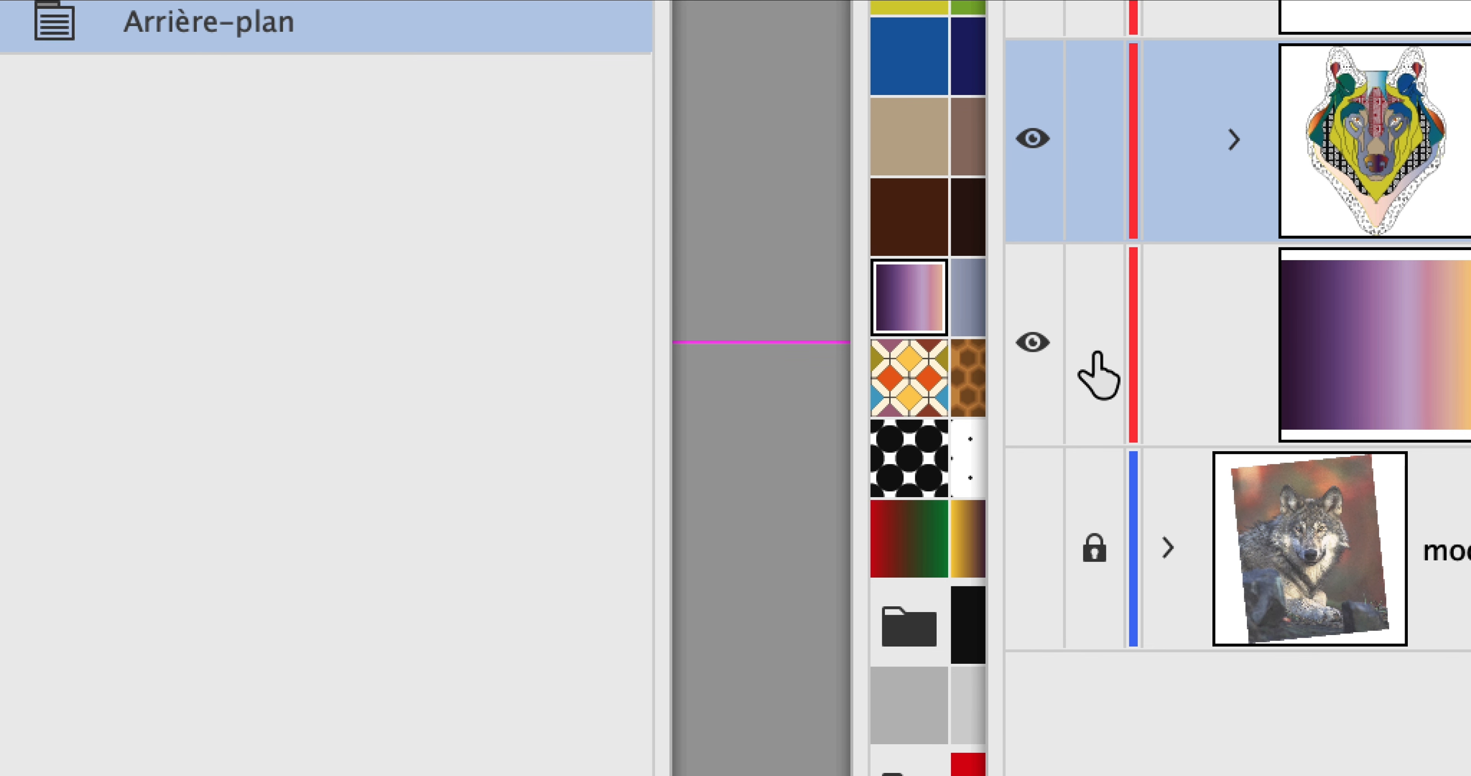
pyautogui.click(1097, 357)
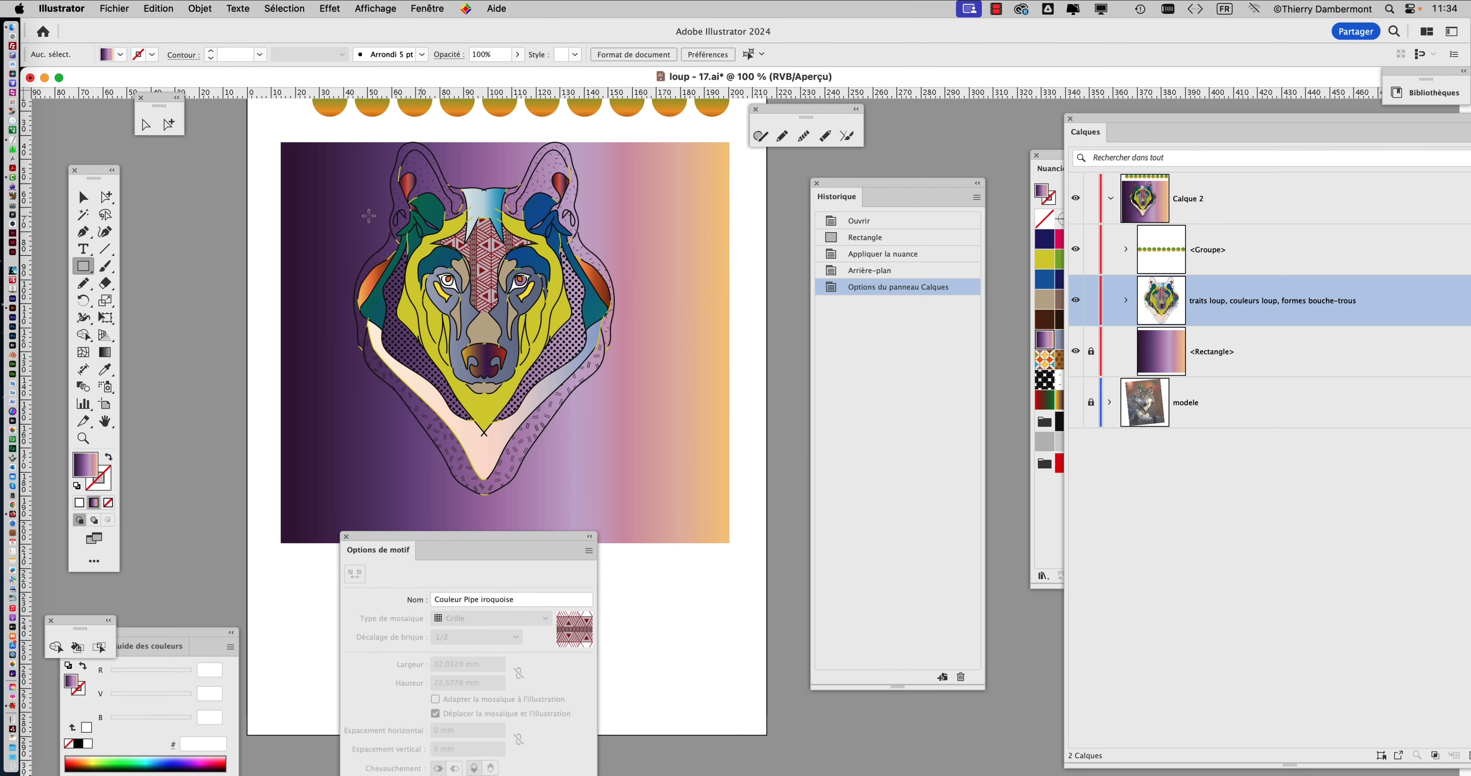
# Move the wolf group slightly on the gradient background, hide the floating panels and deselect the group
pyautogui.click(81, 197)
pyautogui.moveTo(490, 268)
pyautogui.mouseDown()
pyautogui.moveTo(501, 285)
pyautogui.moveTo(460, 277)
pyautogui.moveTo(488, 274)
pyautogui.mouseUp()
pyautogui.scroll(2, 457, 251)
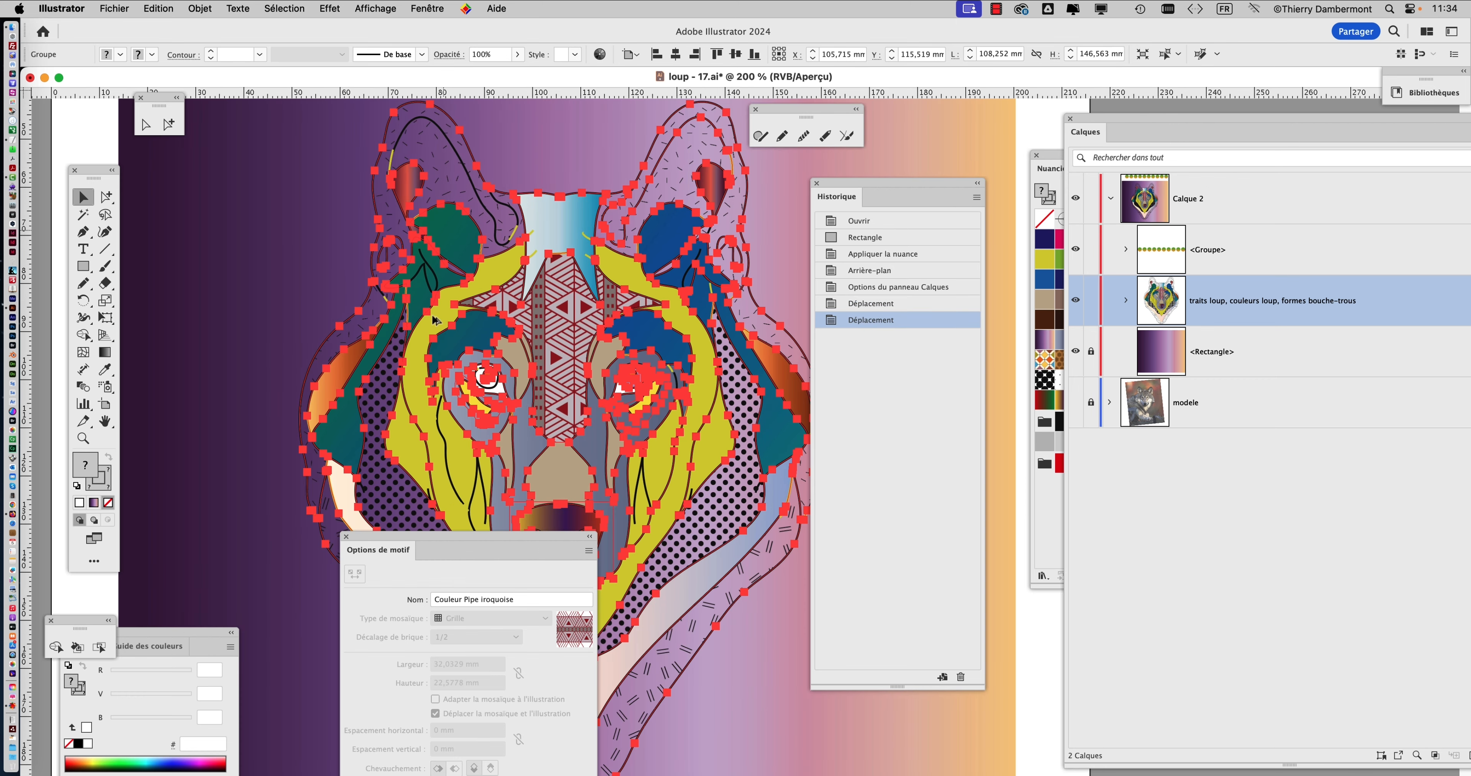
pyautogui.hotkey('shift', 'Tab')
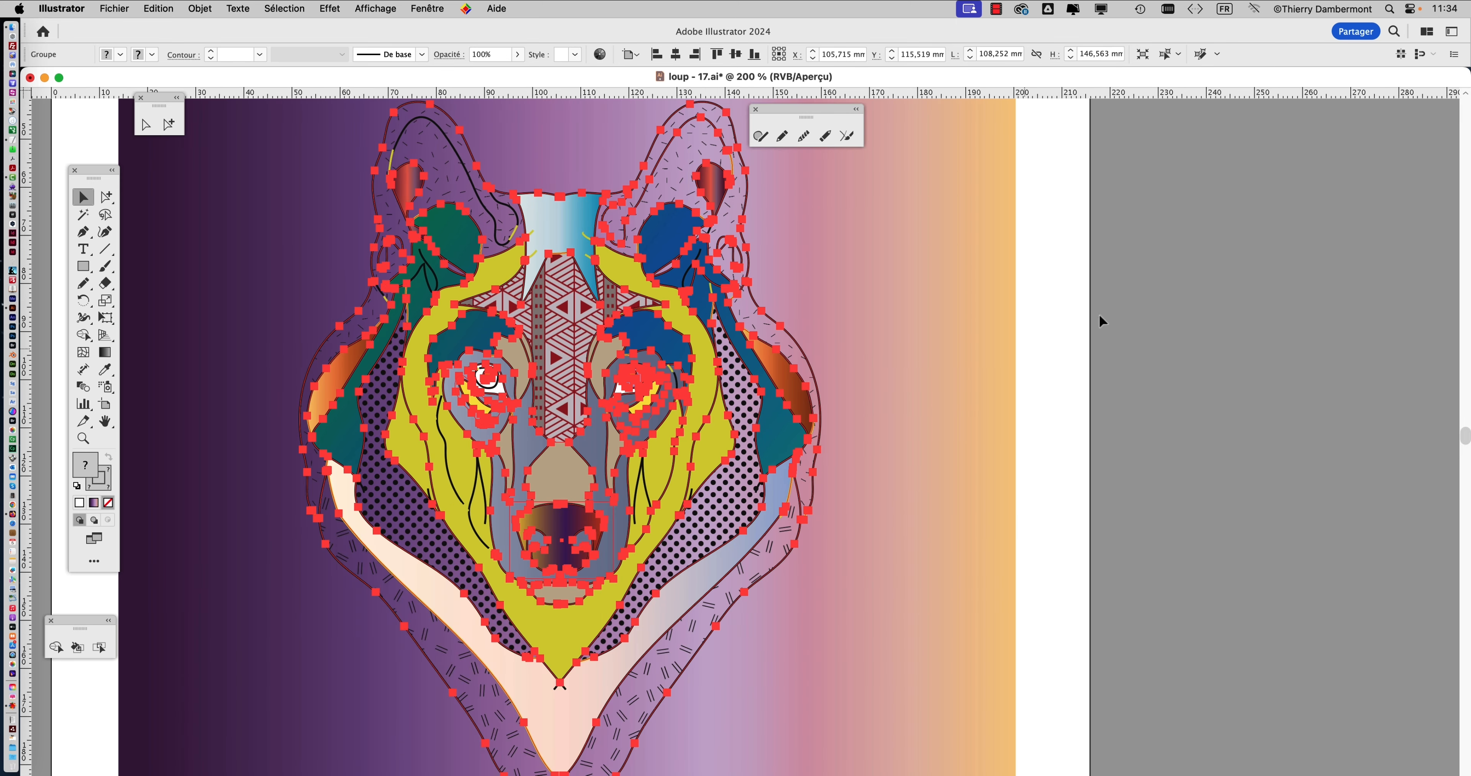
pyautogui.click(1075, 315)
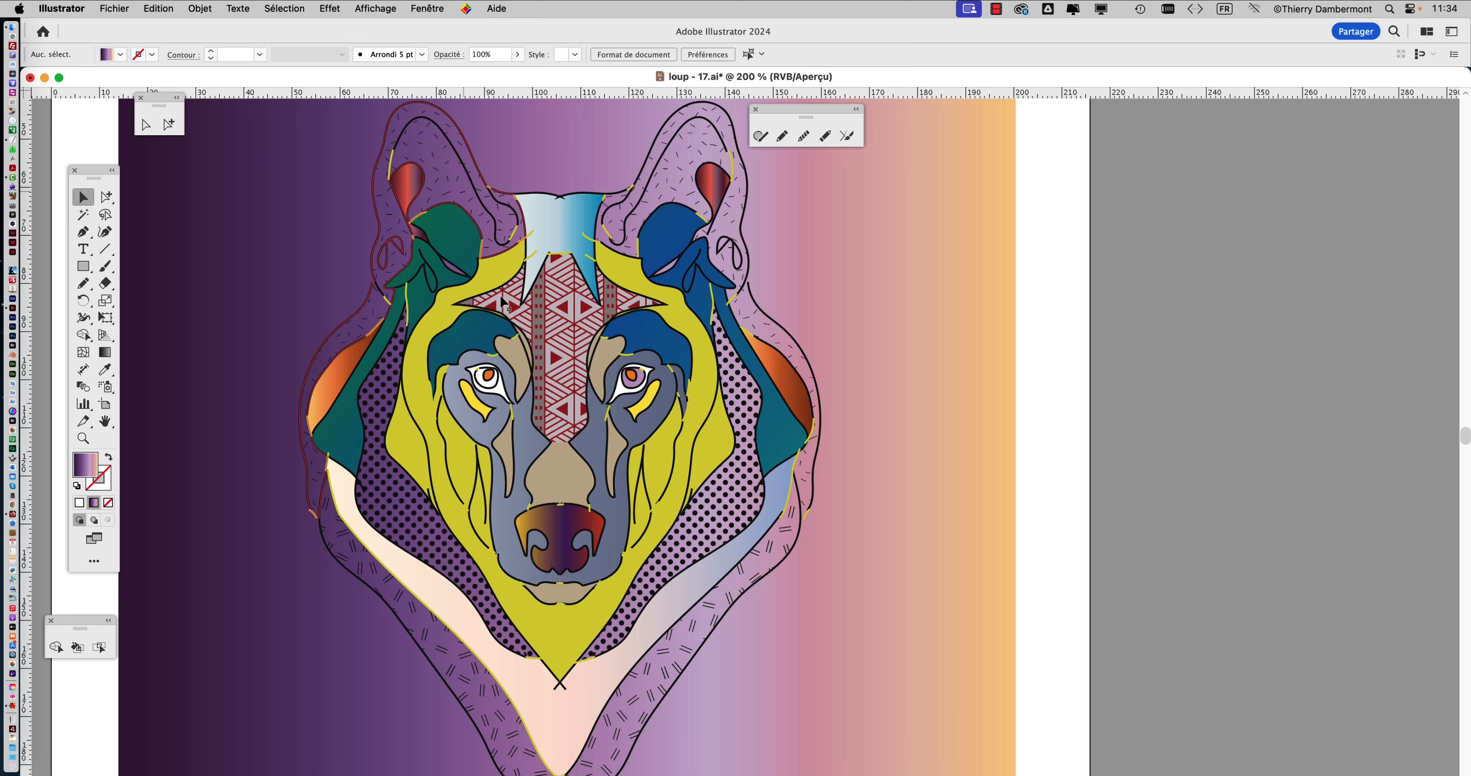
# Display the color swatches again and place them beside the wolf artwork
pyautogui.moveTo(621, 562); pyautogui.dragTo(664, 410)
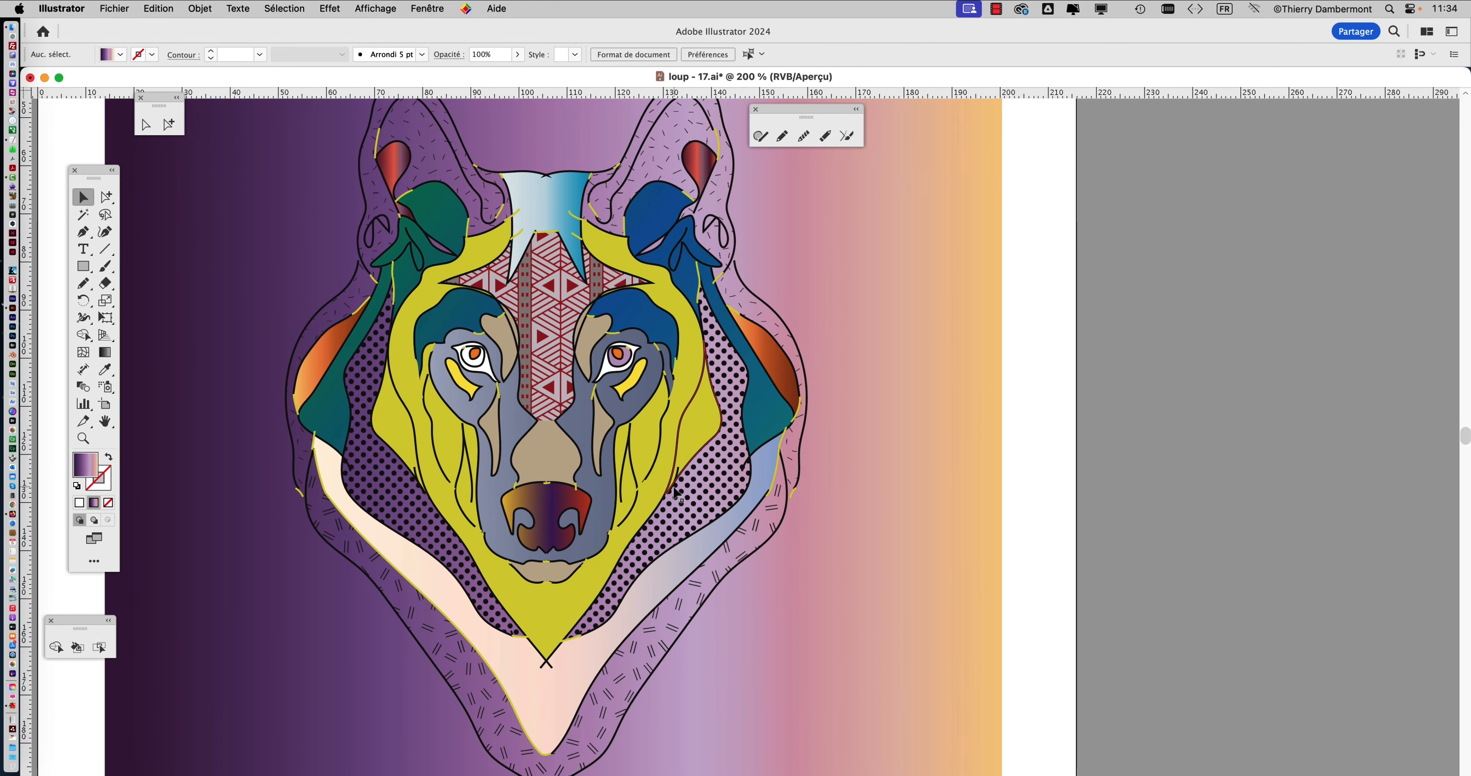
pyautogui.press('super+minus')
pyautogui.scroll(-2, 629, 474)
pyautogui.hscroll(1, 628, 474)
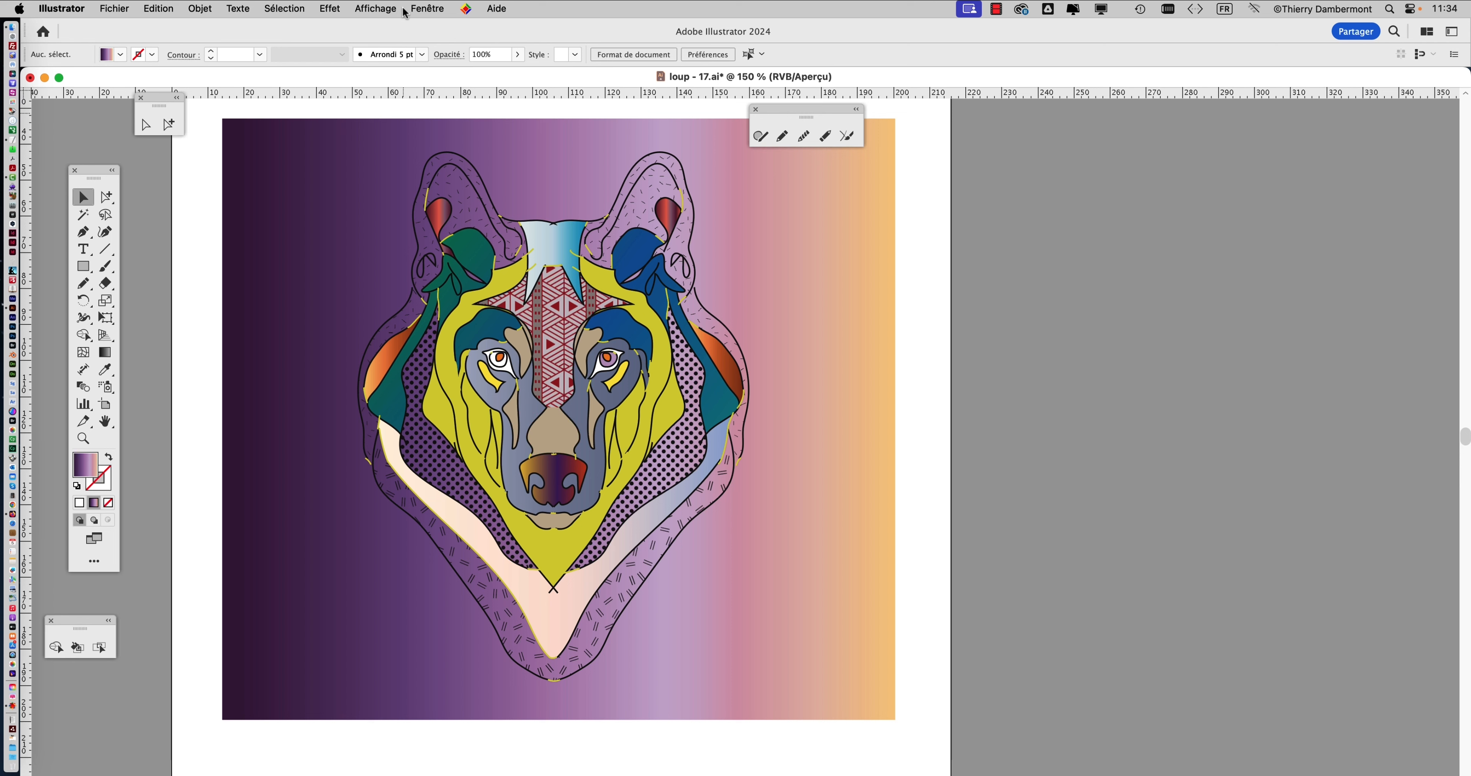
pyautogui.click(426, 8)
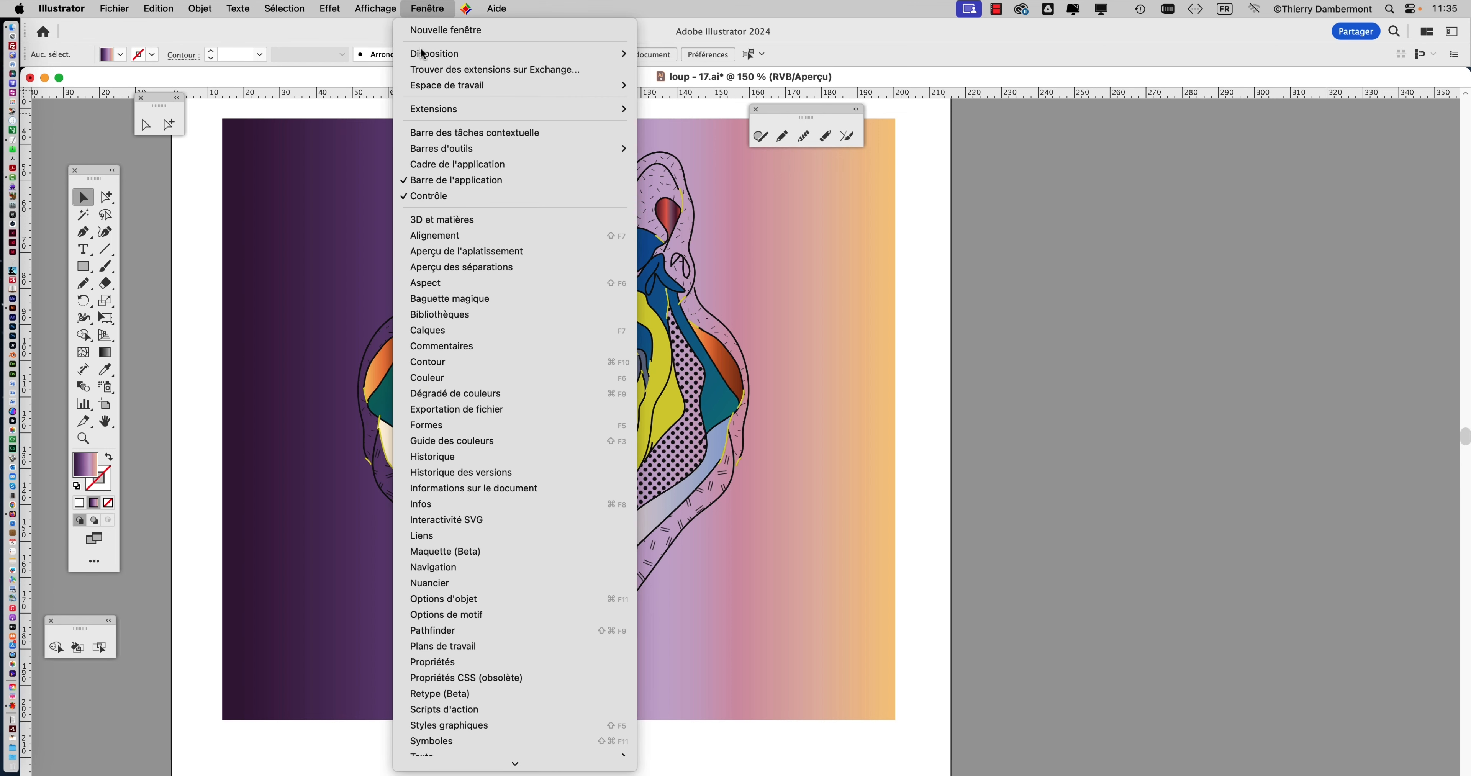
pyautogui.click(471, 583)
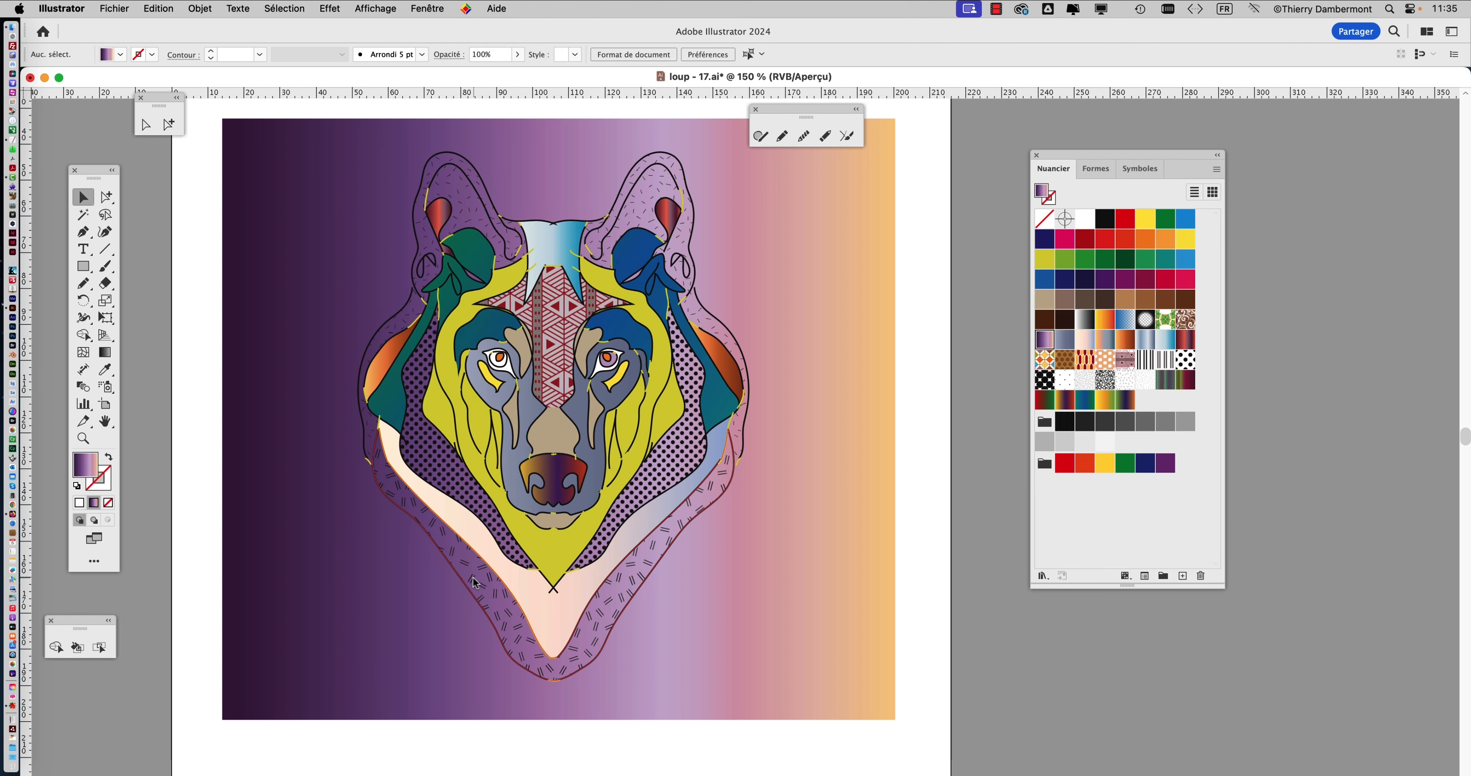
pyautogui.moveTo(1087, 160); pyautogui.dragTo(1123, 142)
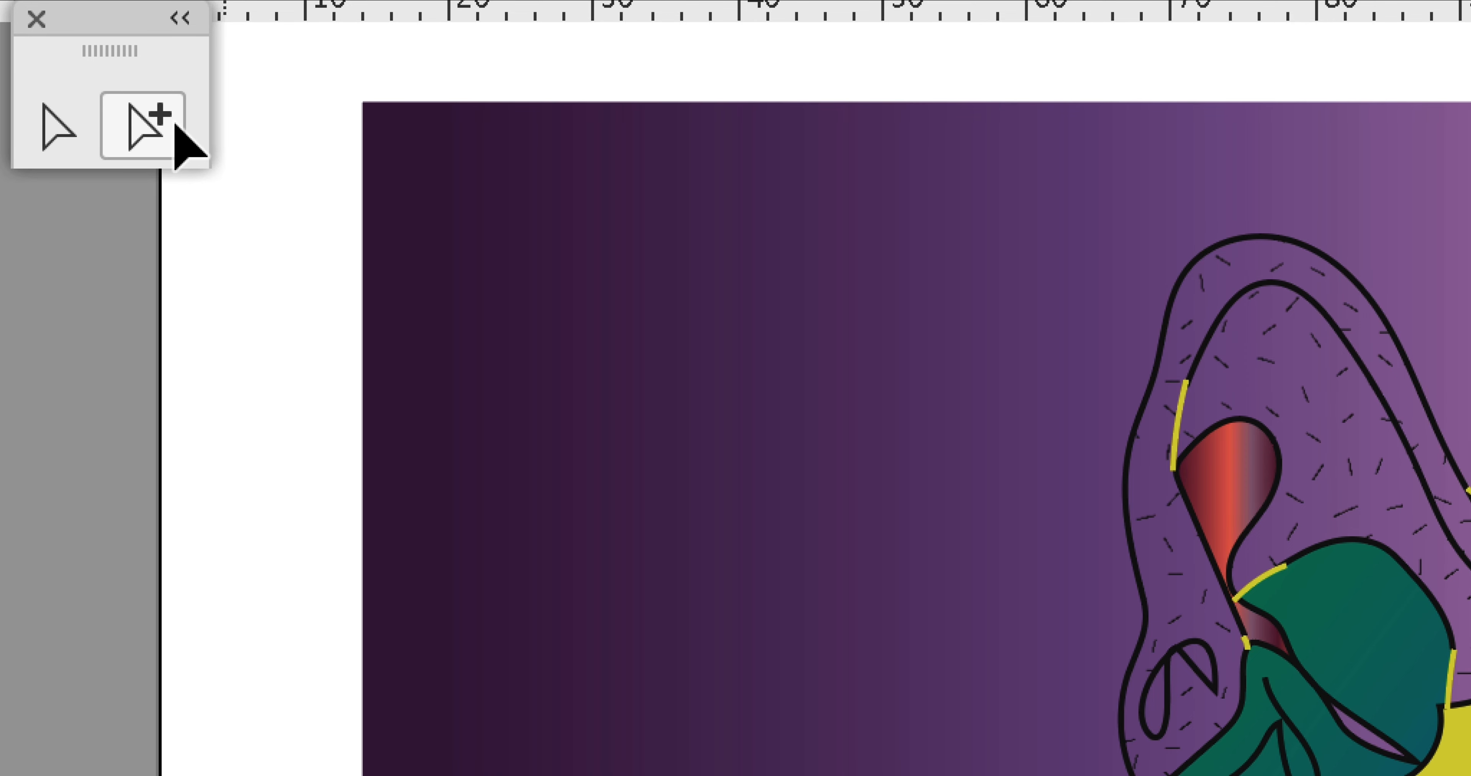
# Select only the dotted fur band on the right side of the wolf's face and open its "40 % 10 ppp" pattern for editing
pyautogui.click(175, 124)
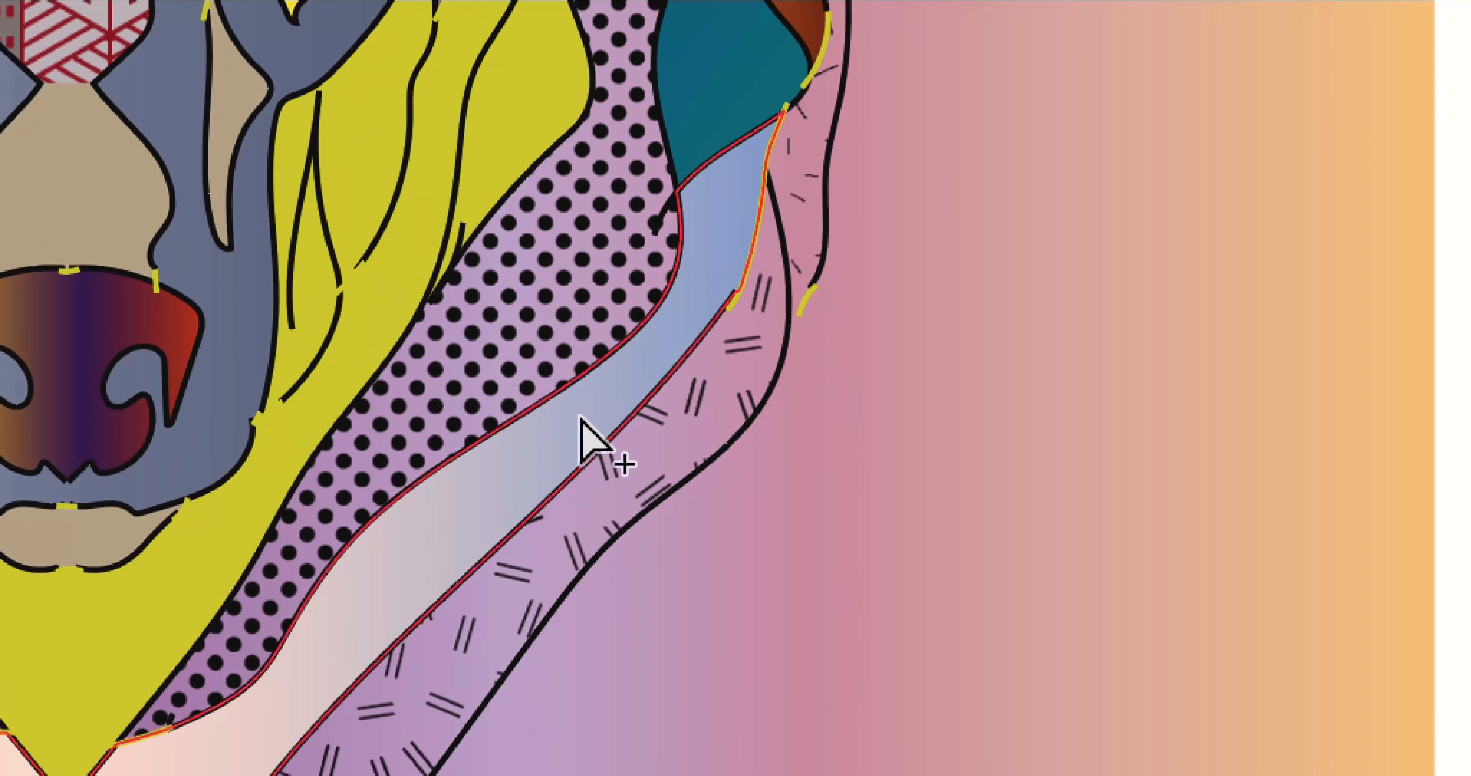
pyautogui.click(951, 572)
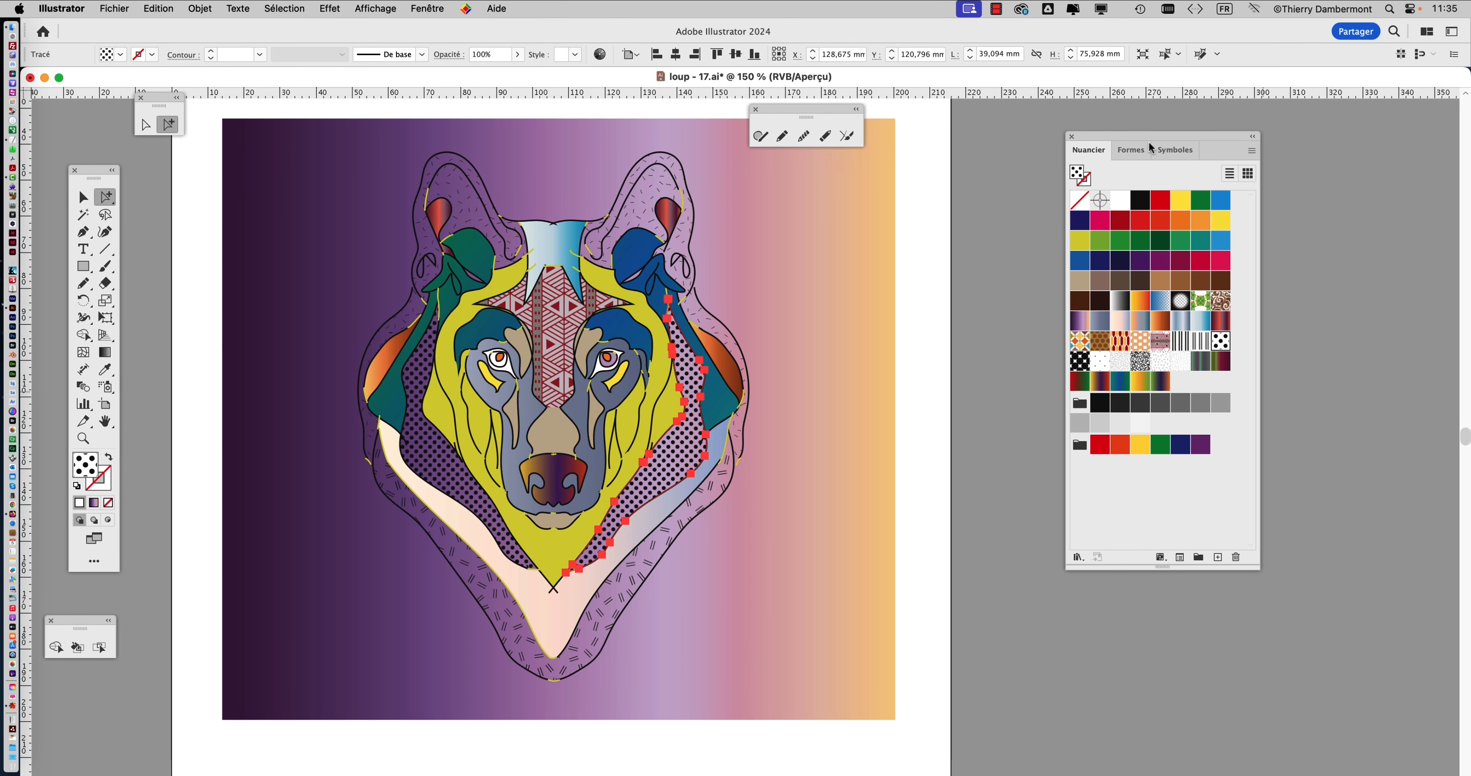
pyautogui.moveTo(1151, 147); pyautogui.dragTo(1096, 156)
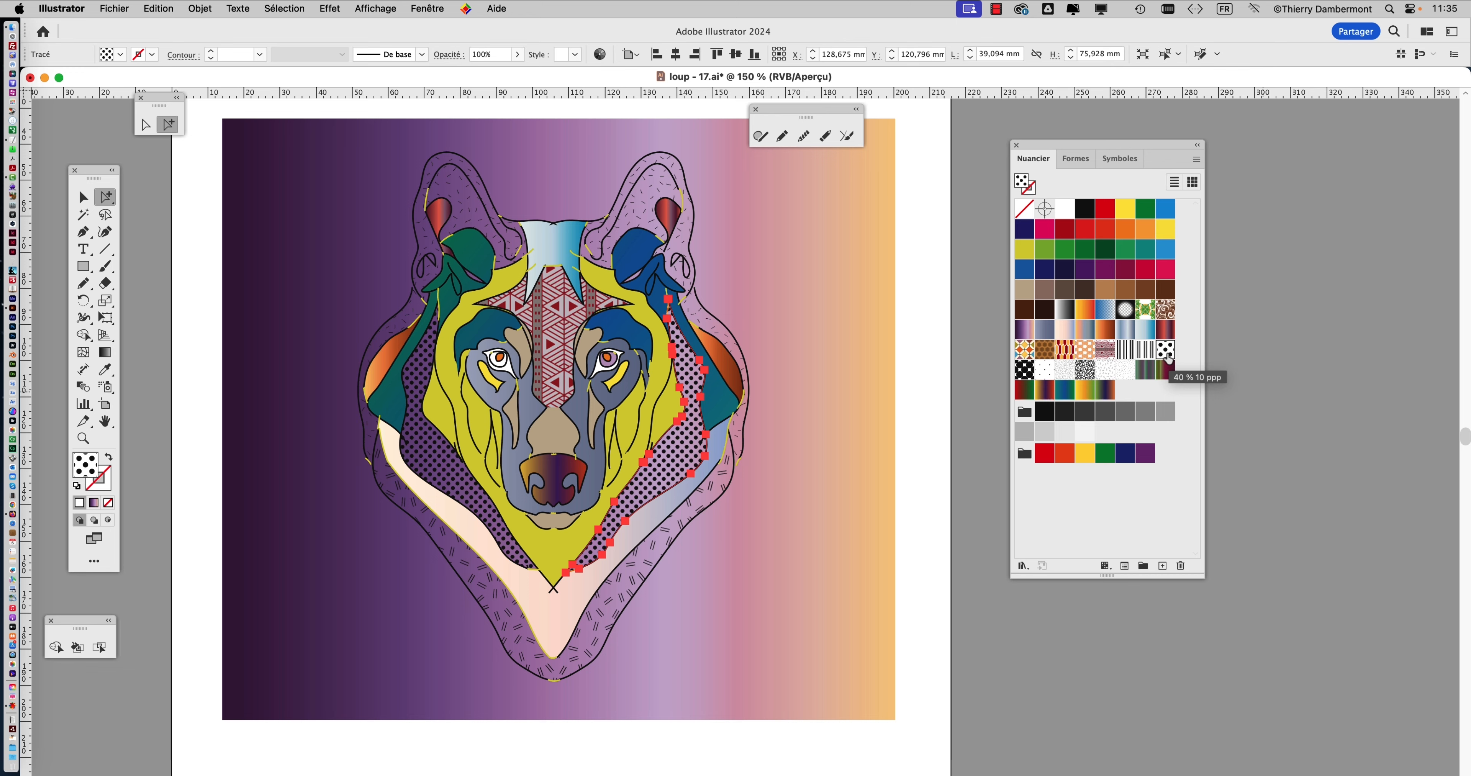
pyautogui.doubleClick(1167, 356)
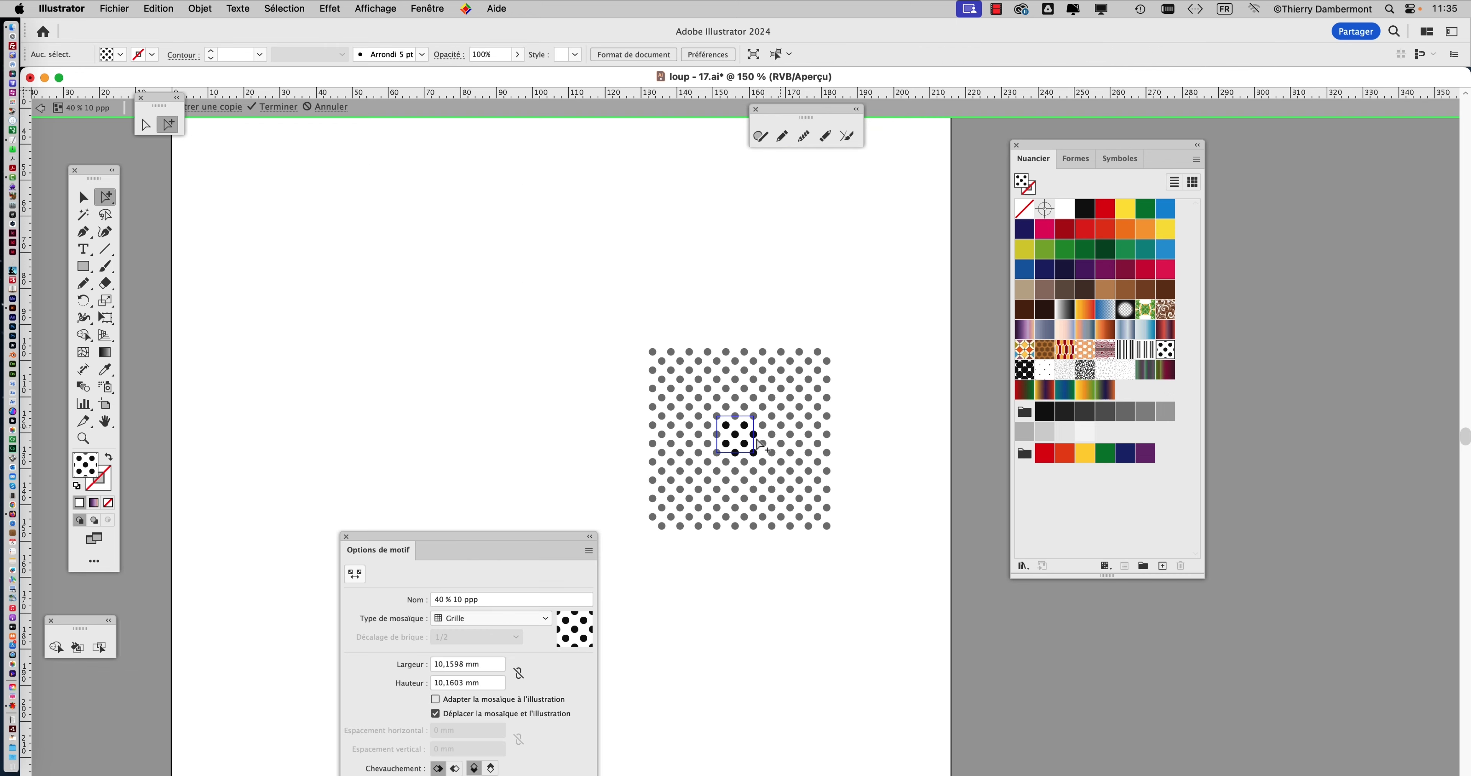
# Draw a green rectangle about 10.7 × 10.4 mm over the pattern tile and send it behind the black dots
pyautogui.scroll(4, 759, 444)
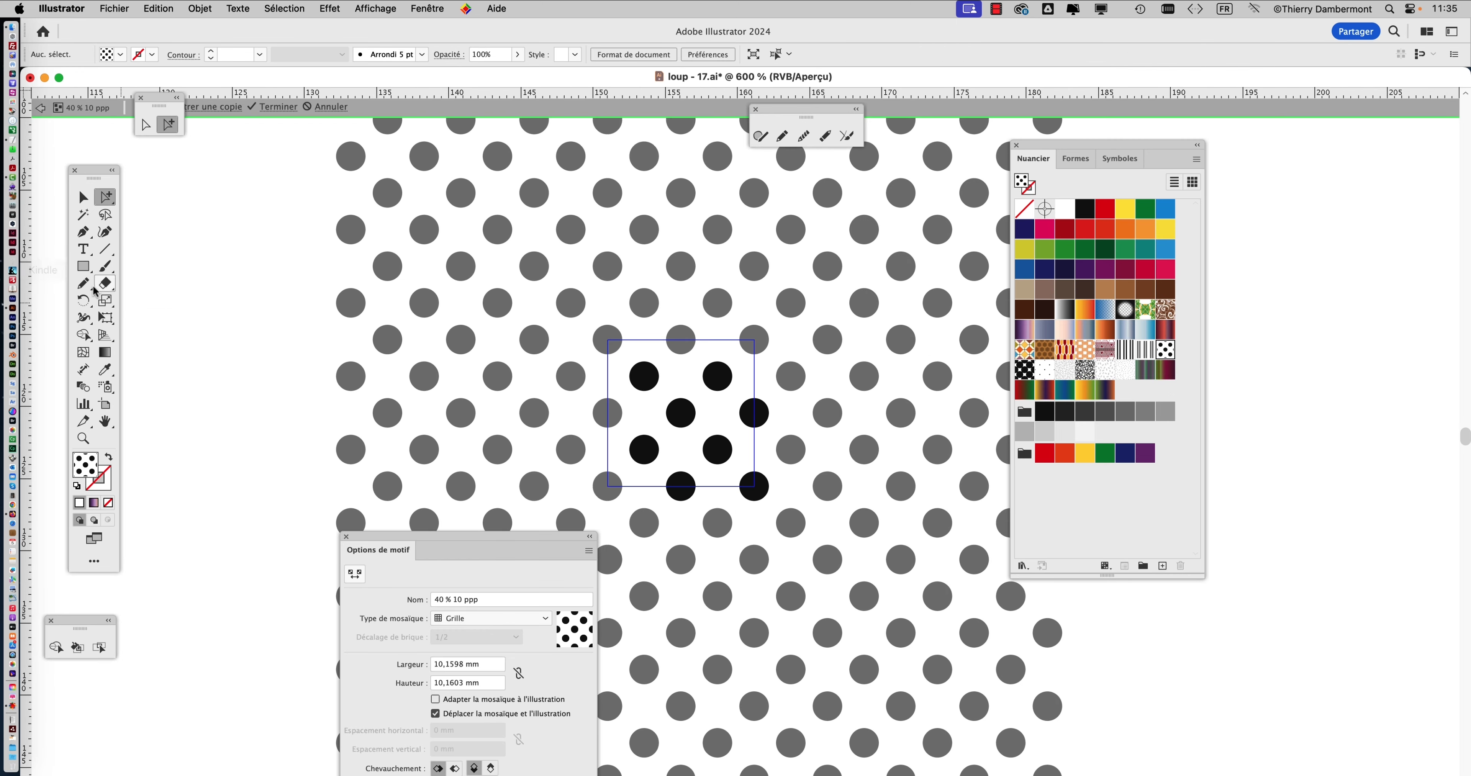
pyautogui.click(87, 272)
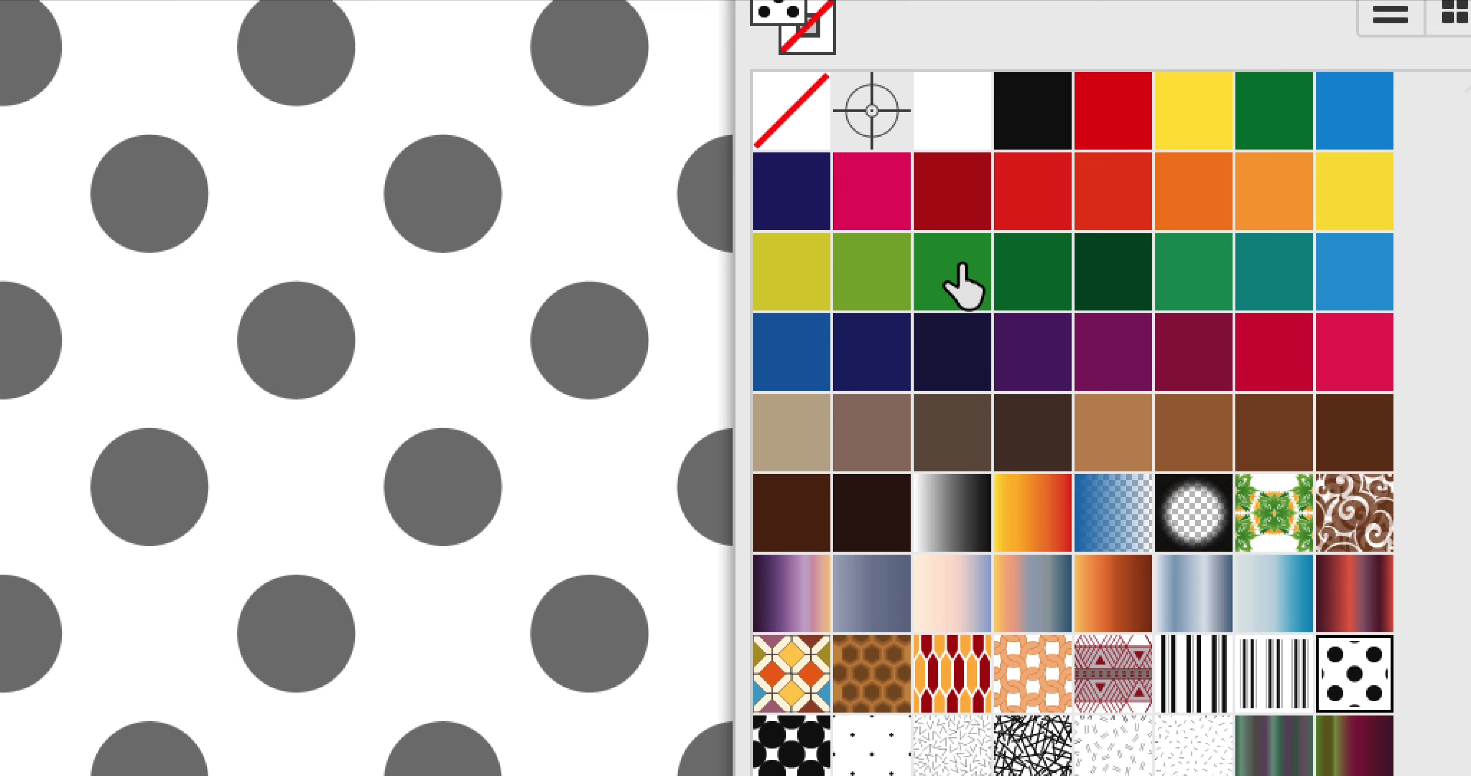
pyautogui.click(960, 268)
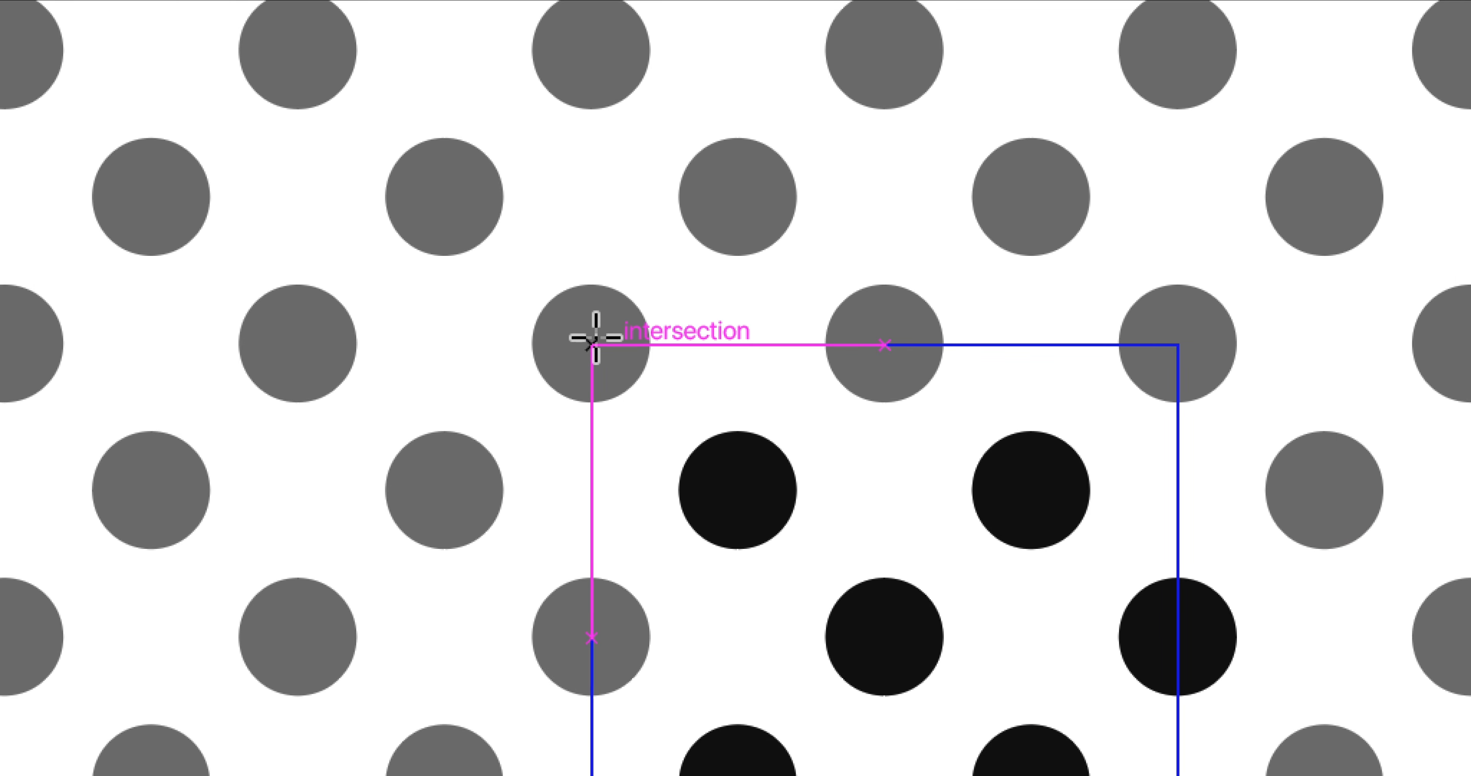
pyautogui.moveTo(537, 348); pyautogui.dragTo(715, 456)
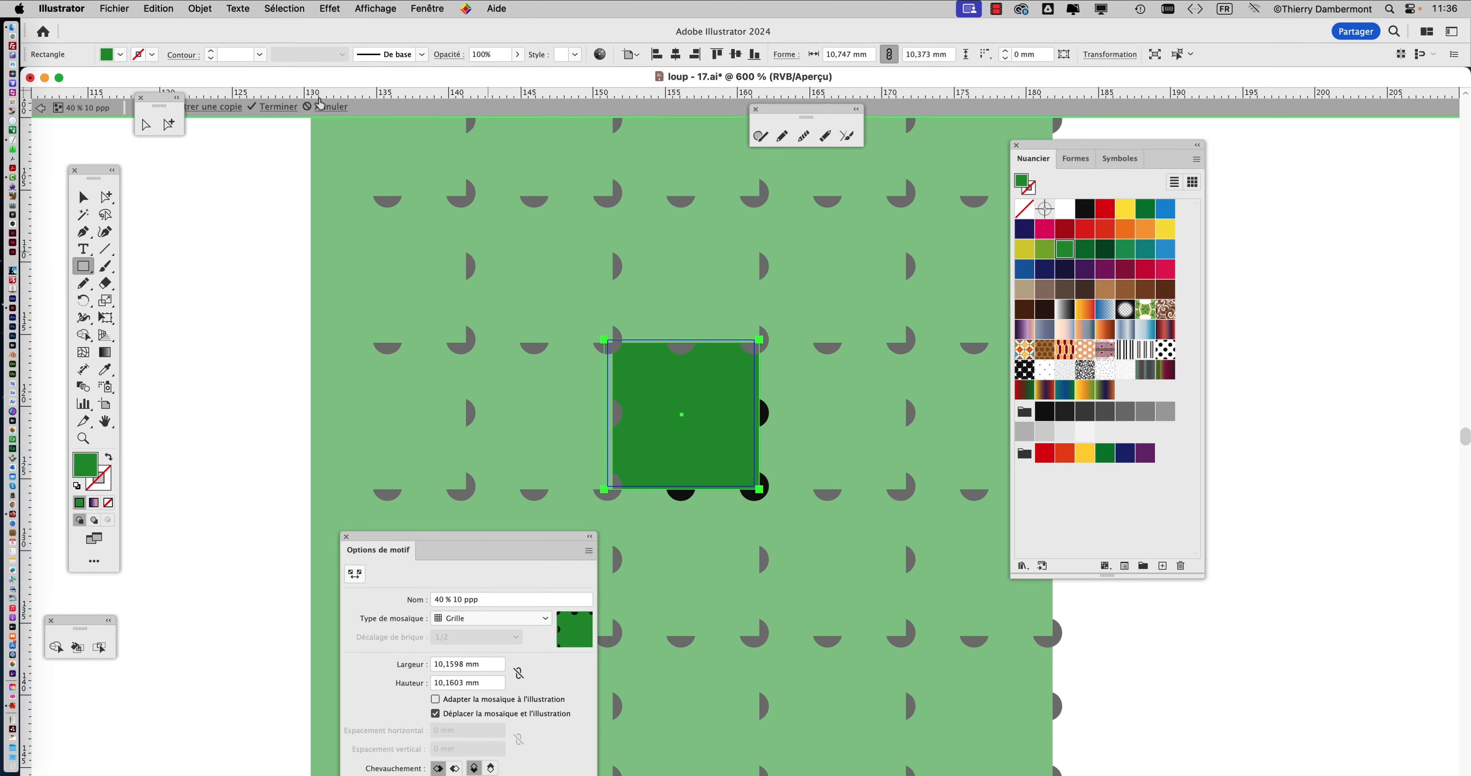
pyautogui.click(202, 7)
pyautogui.moveTo(257, 46)
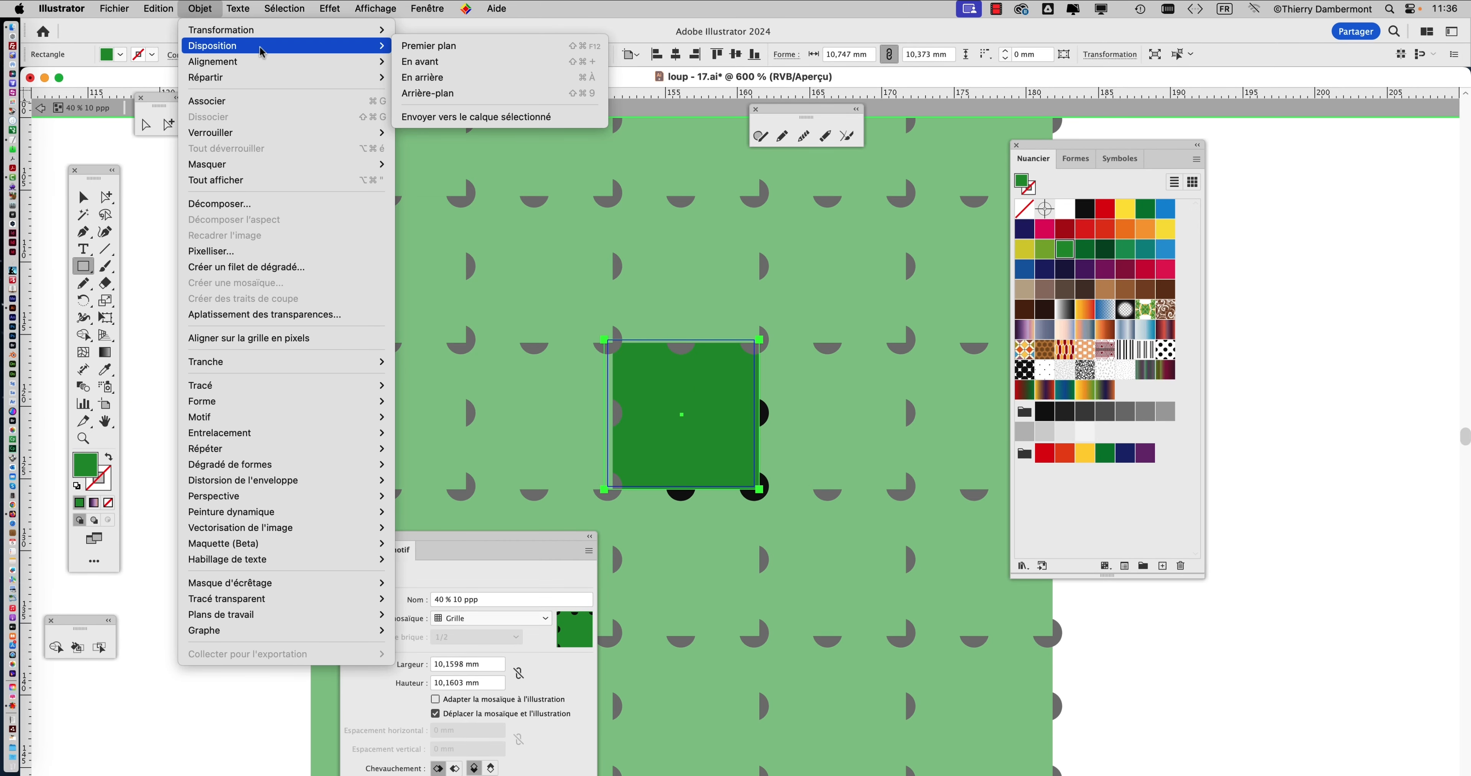
pyautogui.click(452, 94)
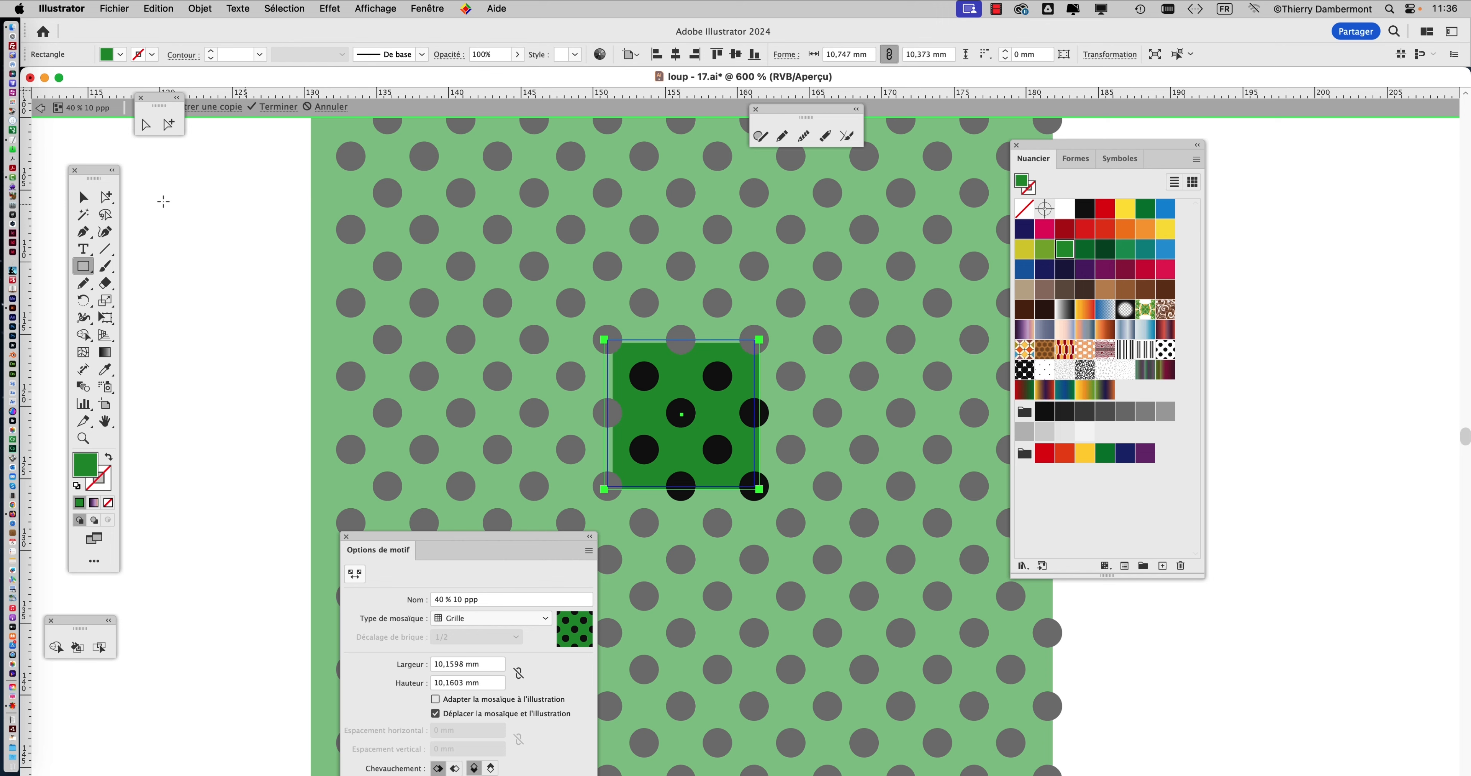
# Save the edited green tile as a pattern copy named "Nouveau motif" and leave pattern editing, discarding the changes to the original
pyautogui.press('v')
pyautogui.scroll(1, 680, 364)
pyautogui.scroll(1, 705, 379)
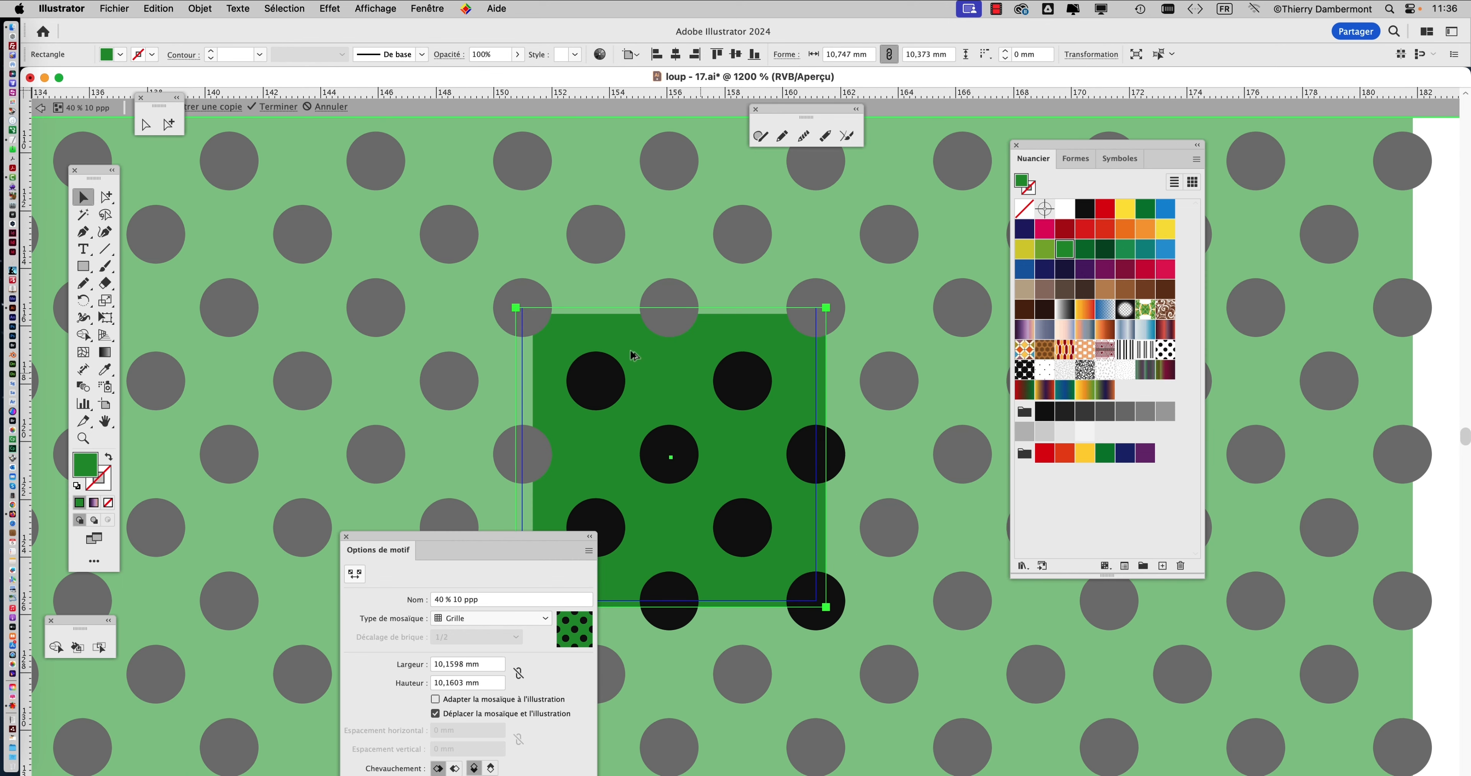
pyautogui.moveTo(162, 98); pyautogui.dragTo(186, 198)
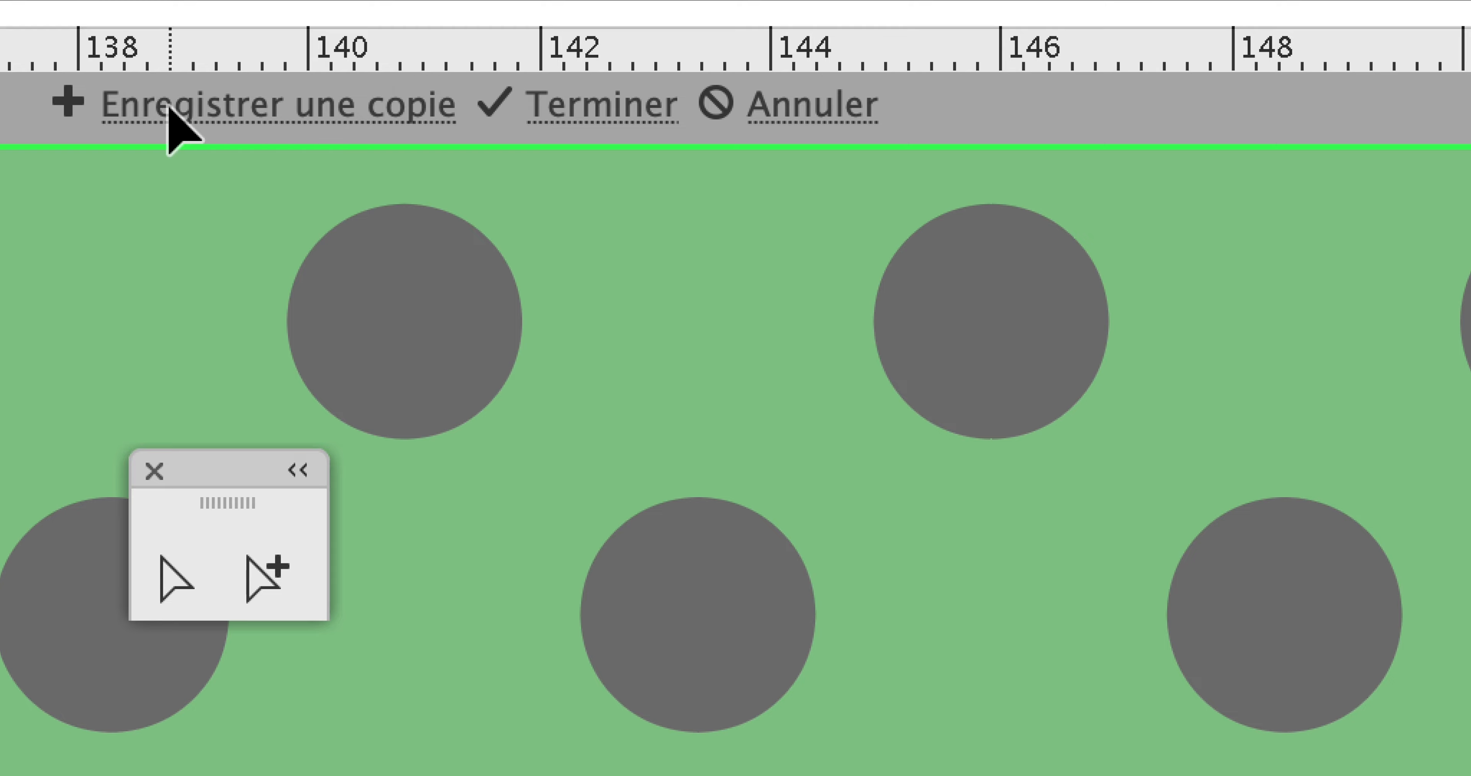
pyautogui.click(165, 108)
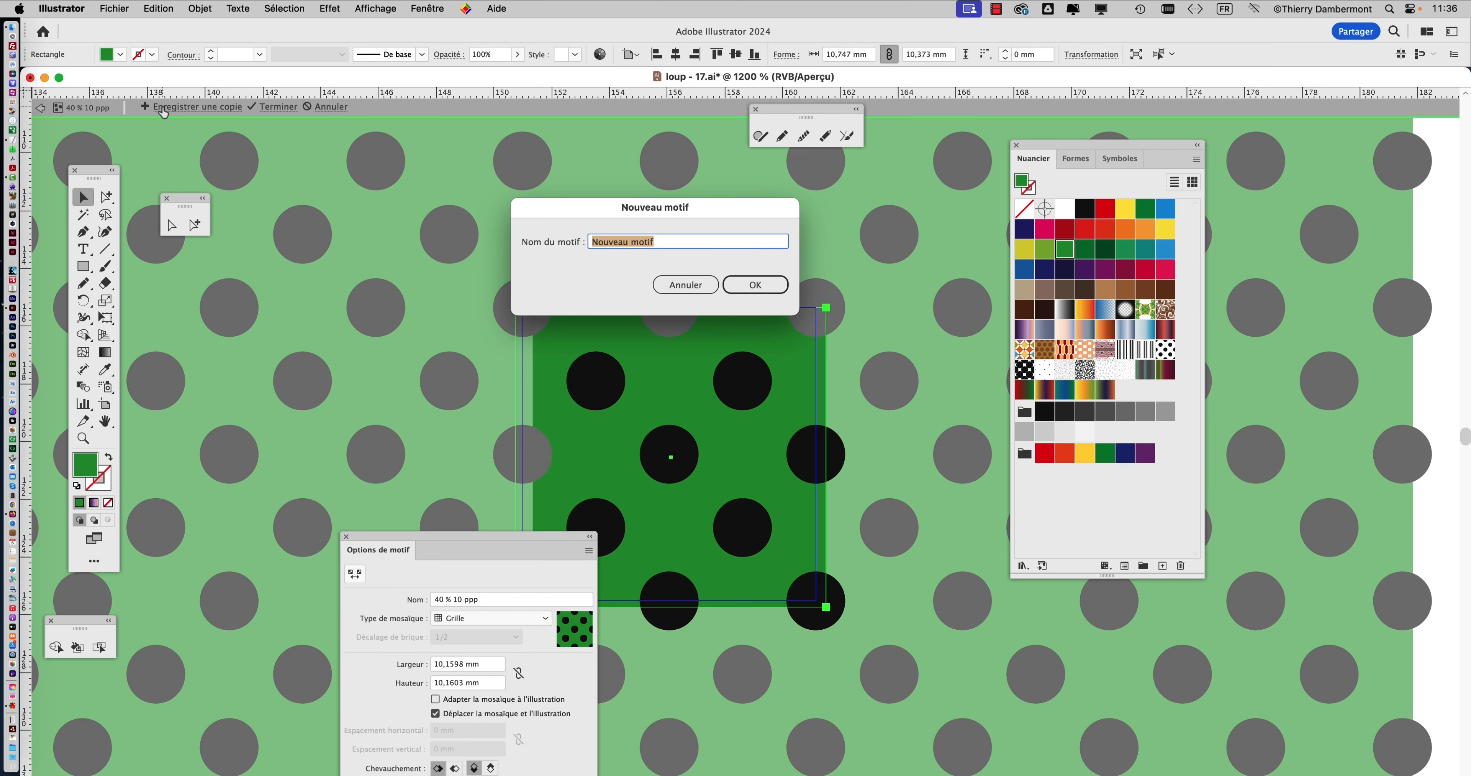
pyautogui.click(736, 285)
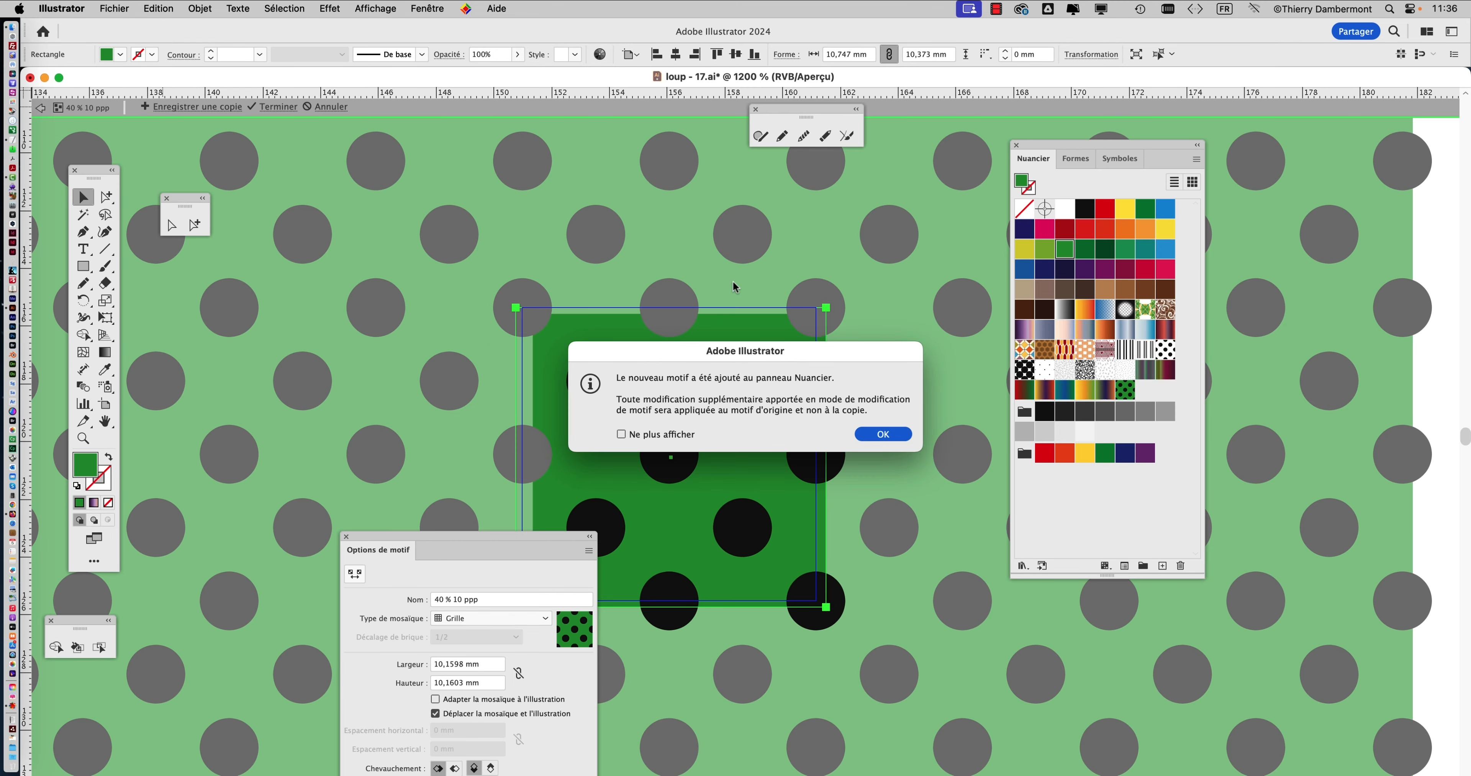
pyautogui.click(882, 435)
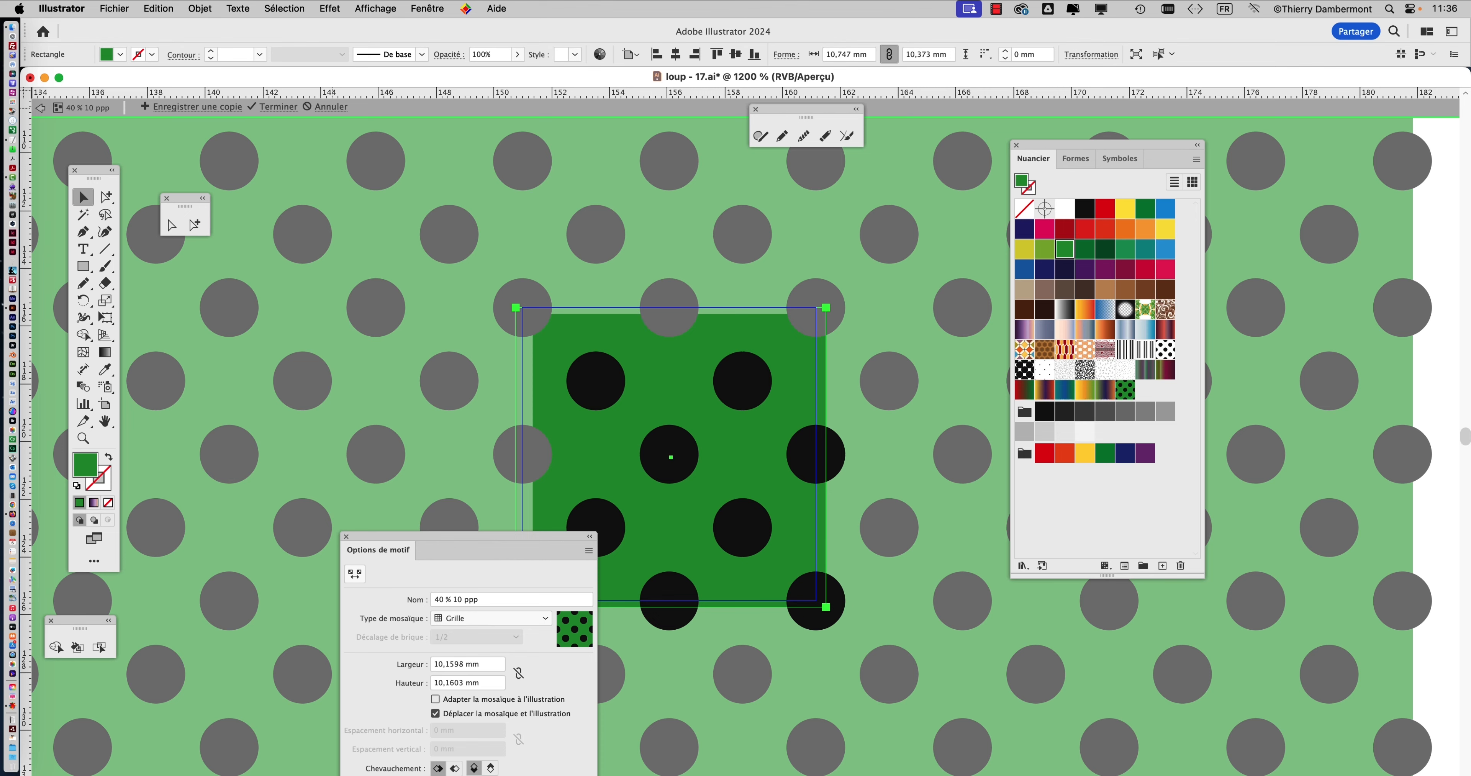
pyautogui.click(331, 108)
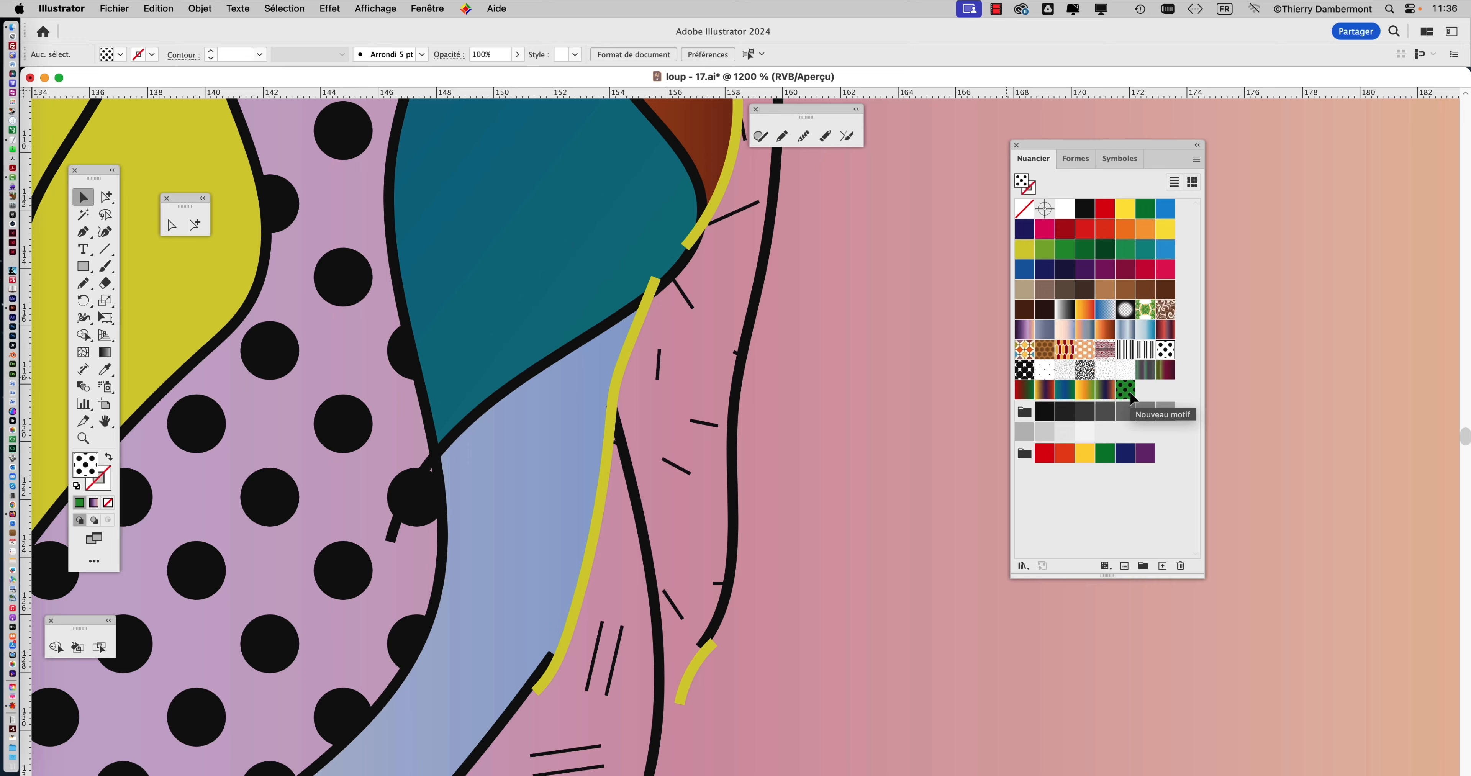
# Select both dotted fur bands and fill them with the "Nouveau motif" pattern, reapplying the swatch so both bands use its default scale
pyautogui.press('super+minus')
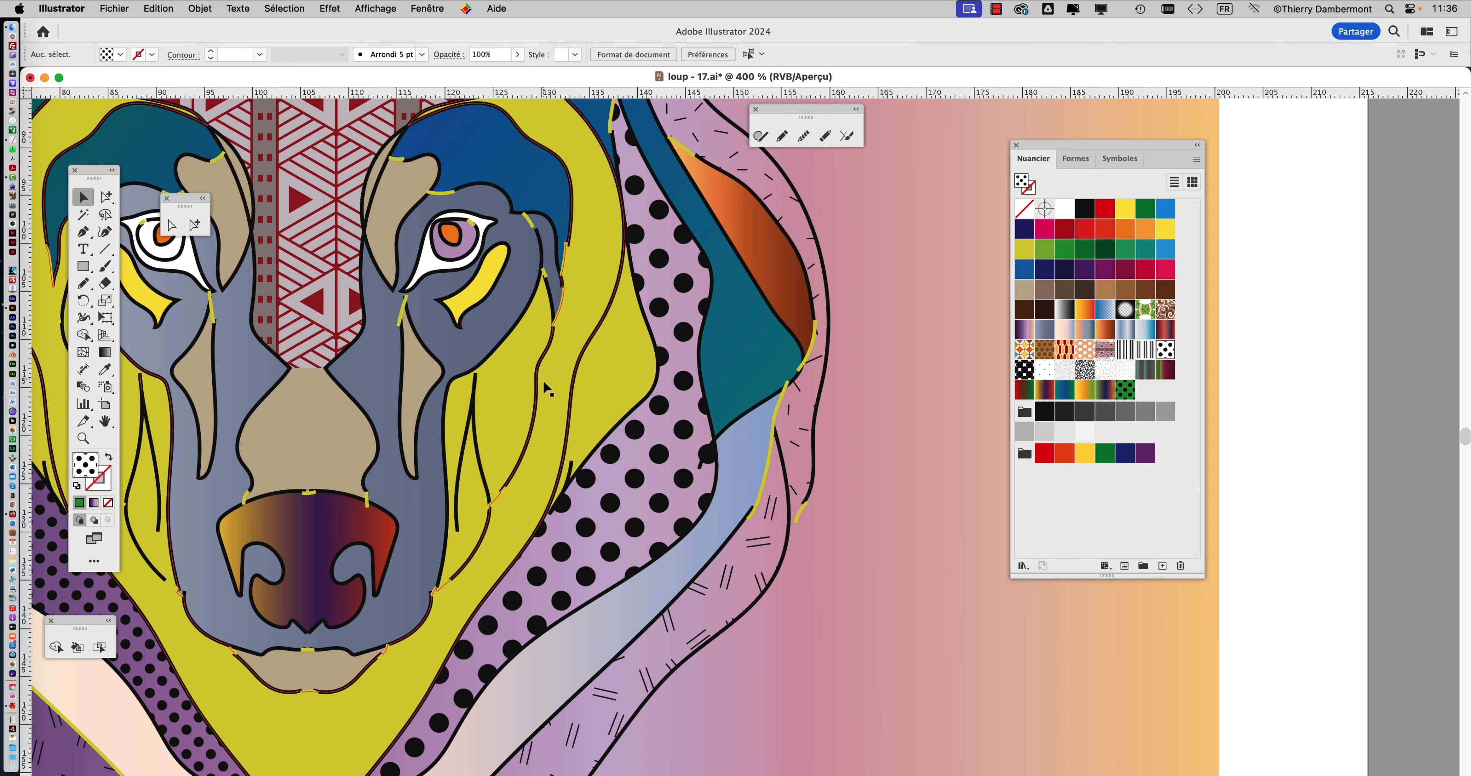
pyautogui.press('super+minus')
pyautogui.press('super+minus')
pyautogui.press('super+minus')
pyautogui.click(106, 197)
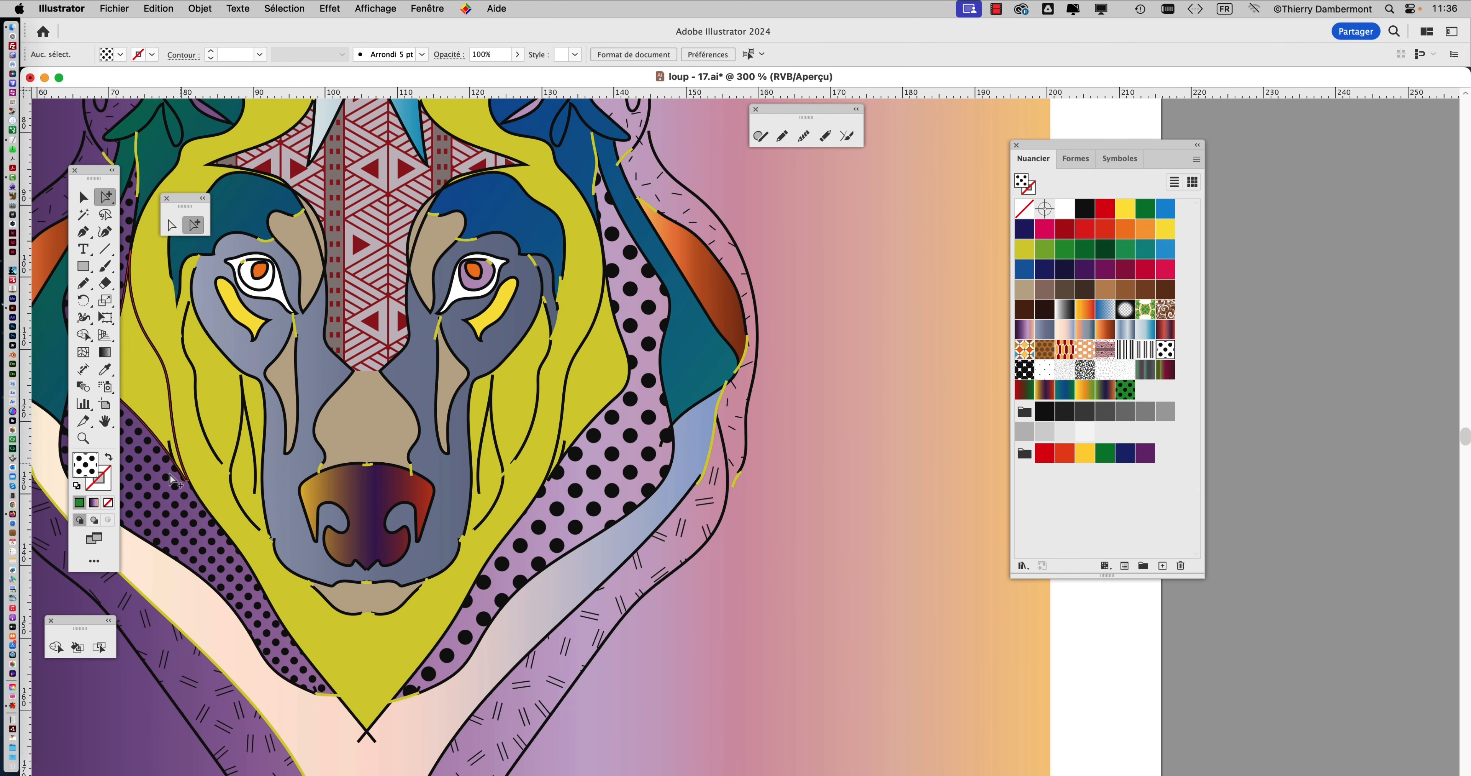
pyautogui.click(178, 383)
pyautogui.click(633, 508)
pyautogui.click(633, 508)
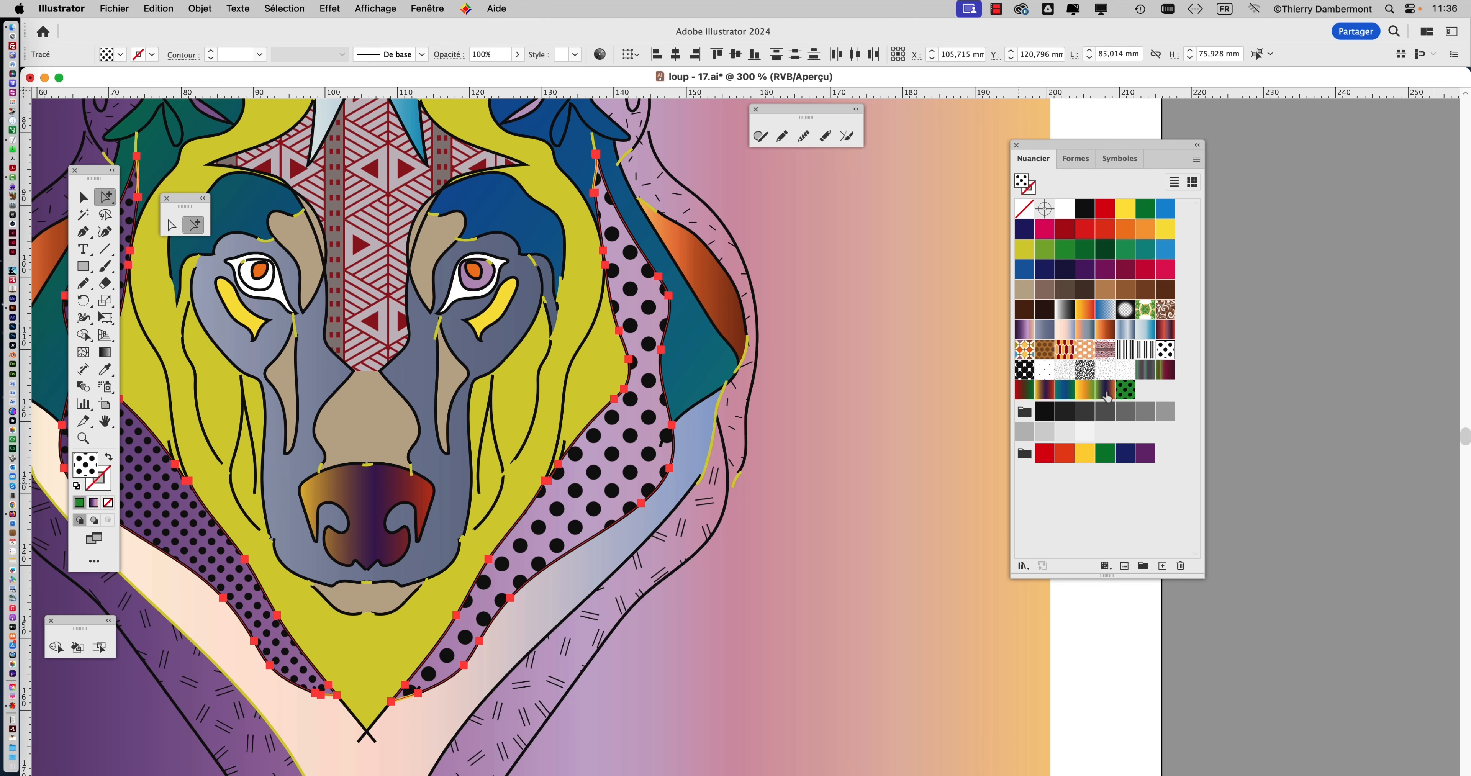
pyautogui.click(1124, 394)
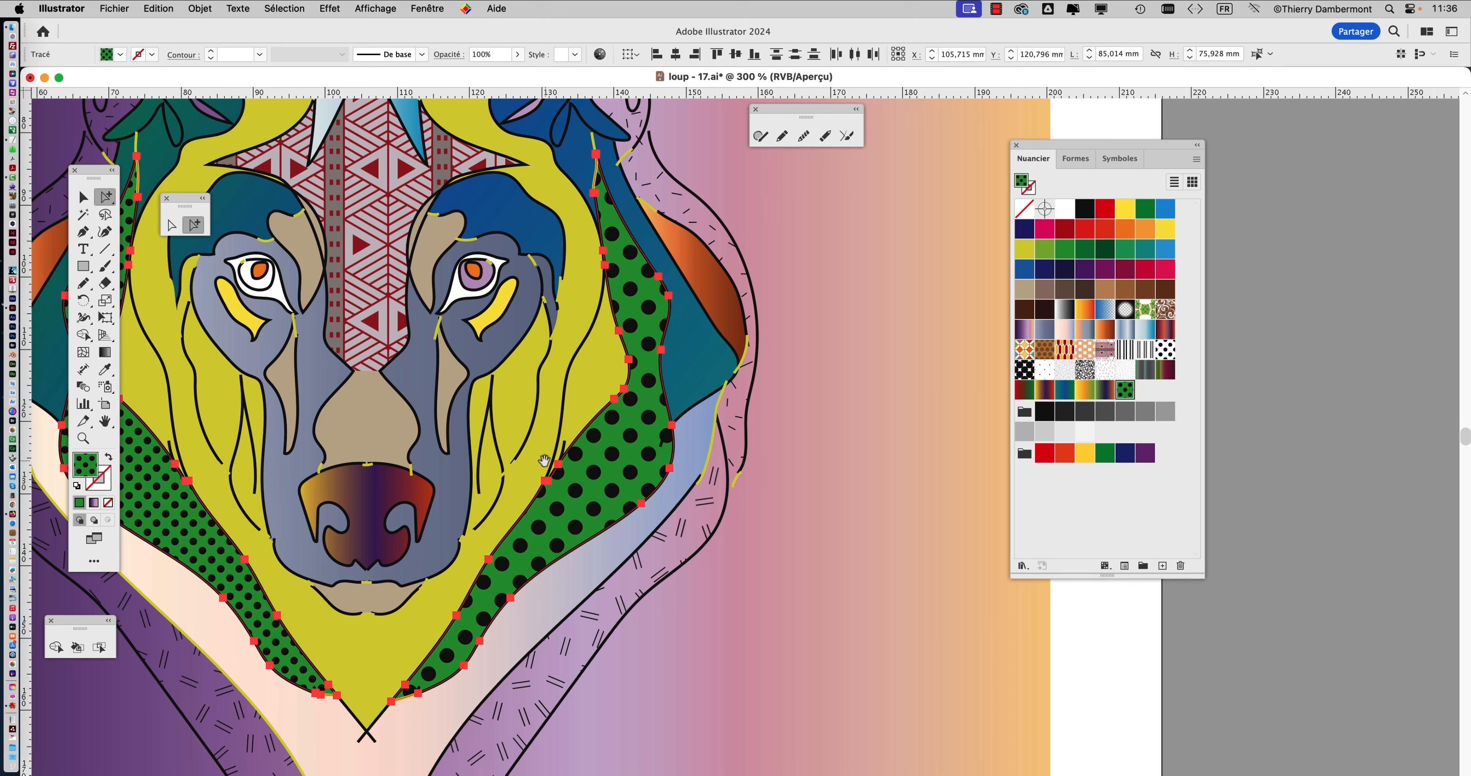
pyautogui.moveTo(545, 460); pyautogui.dragTo(708, 424)
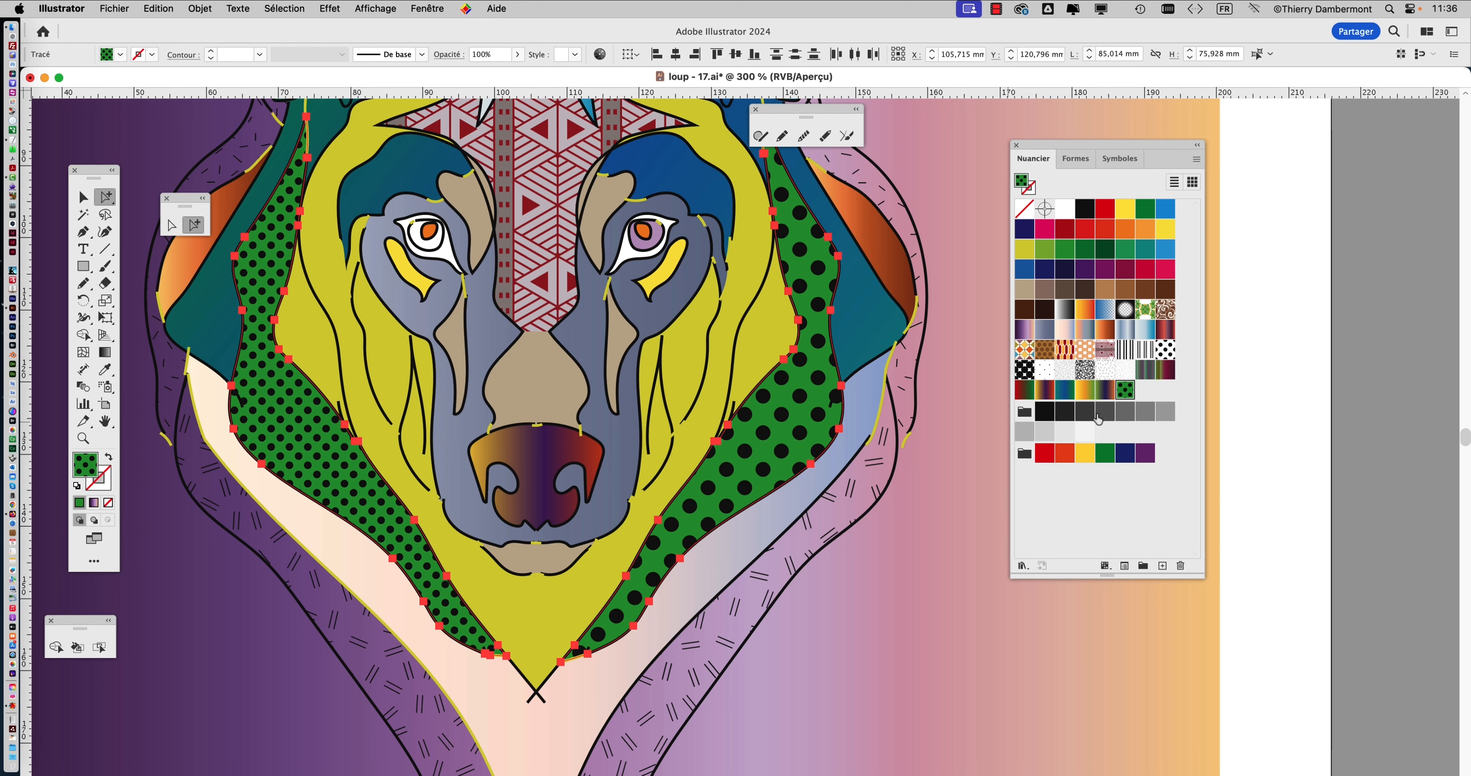
pyautogui.click(1127, 391)
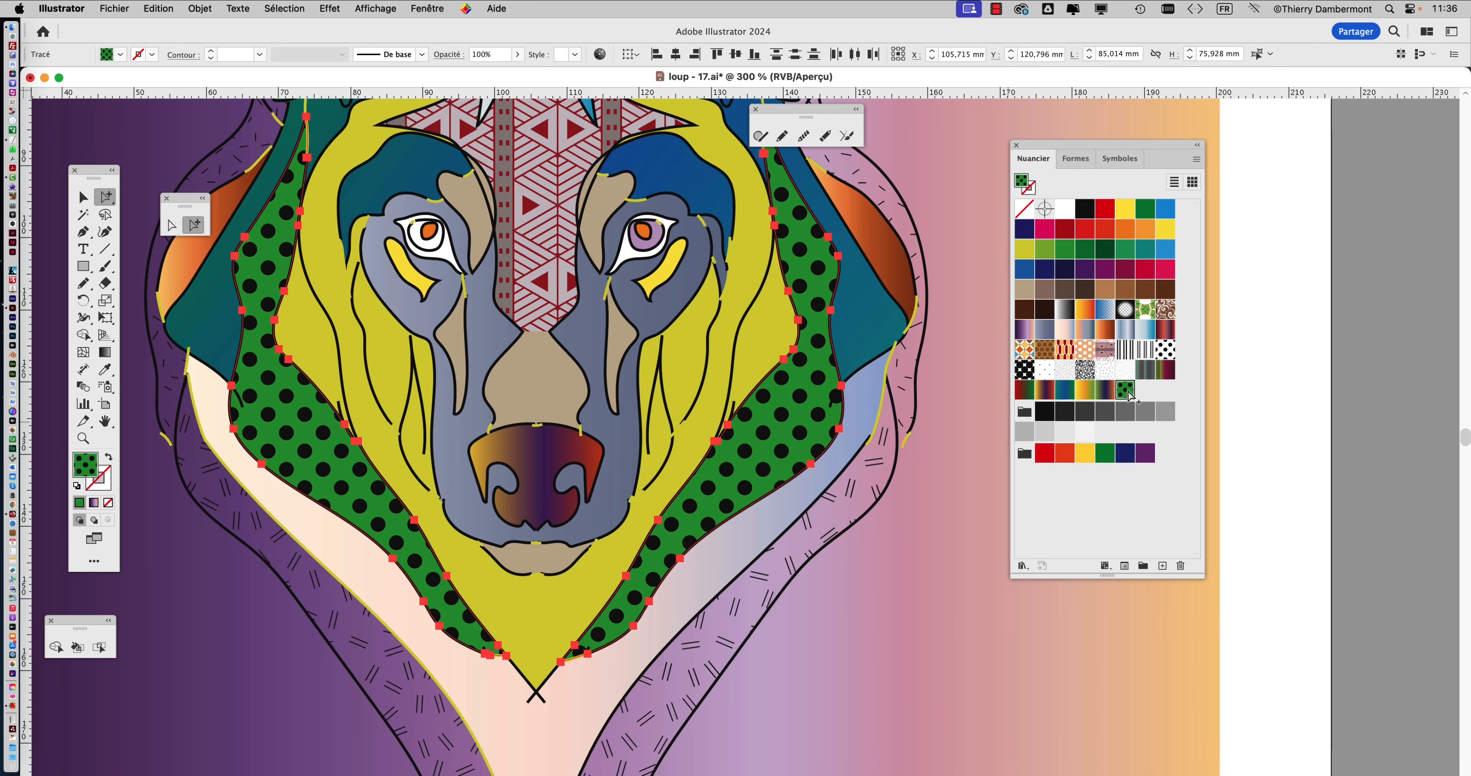
# Pick up the dash pattern from the left ear shape and draw a rectangle about 29.4 × 46 mm on the background beside the right ear
pyautogui.scroll(3, 865, 381)
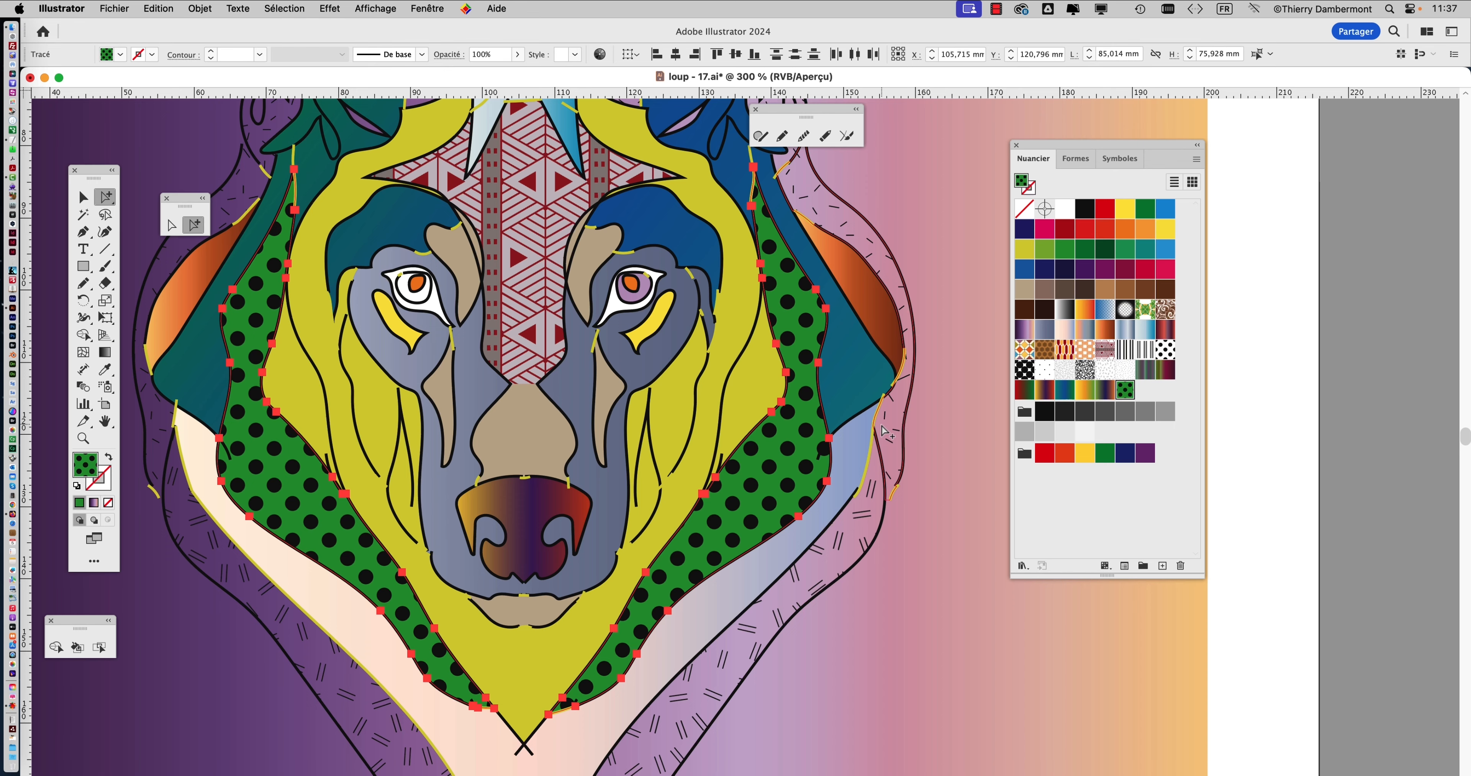
pyautogui.scroll(5, 792, 394)
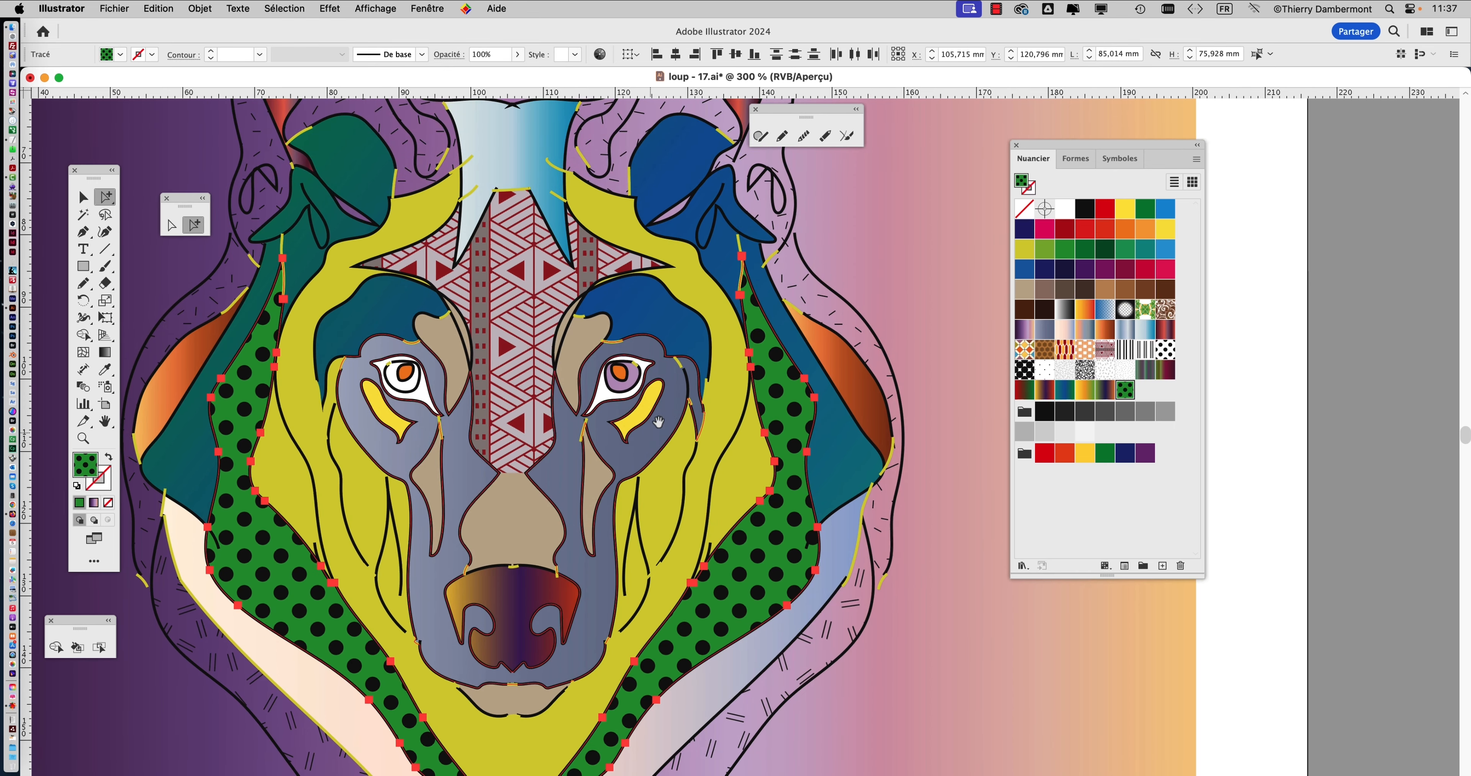
pyautogui.scroll(10, 634, 393)
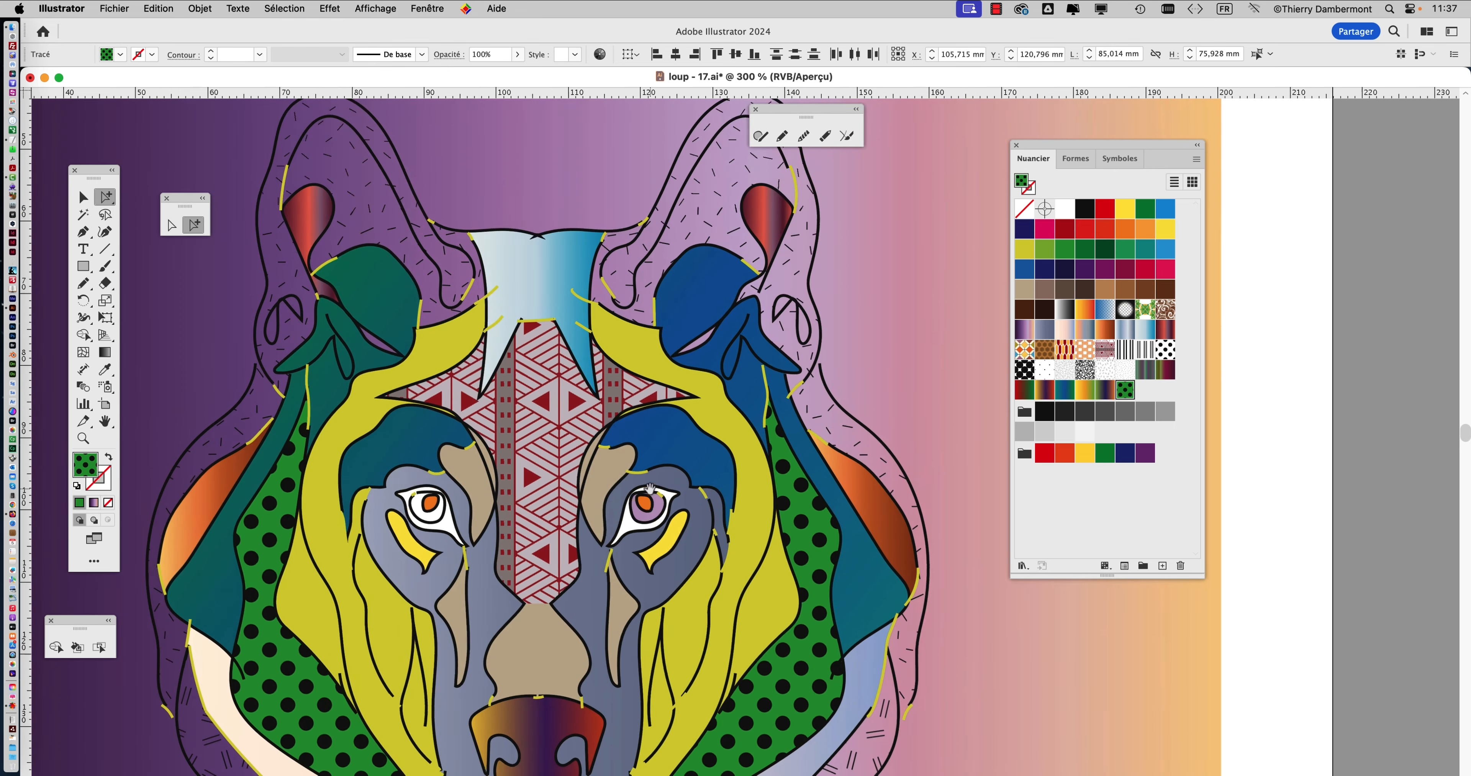
pyautogui.scroll(5, 302, 240)
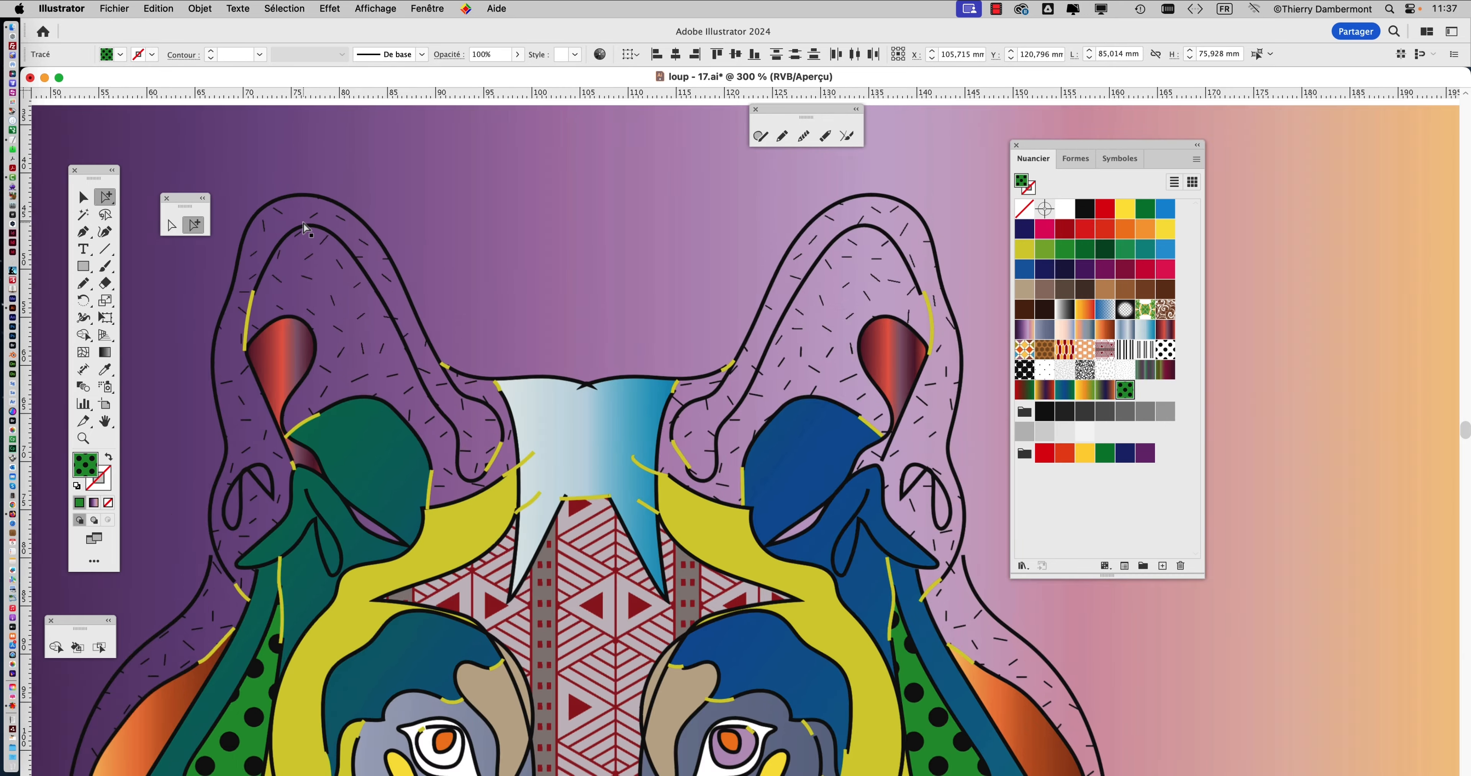
pyautogui.click(290, 217)
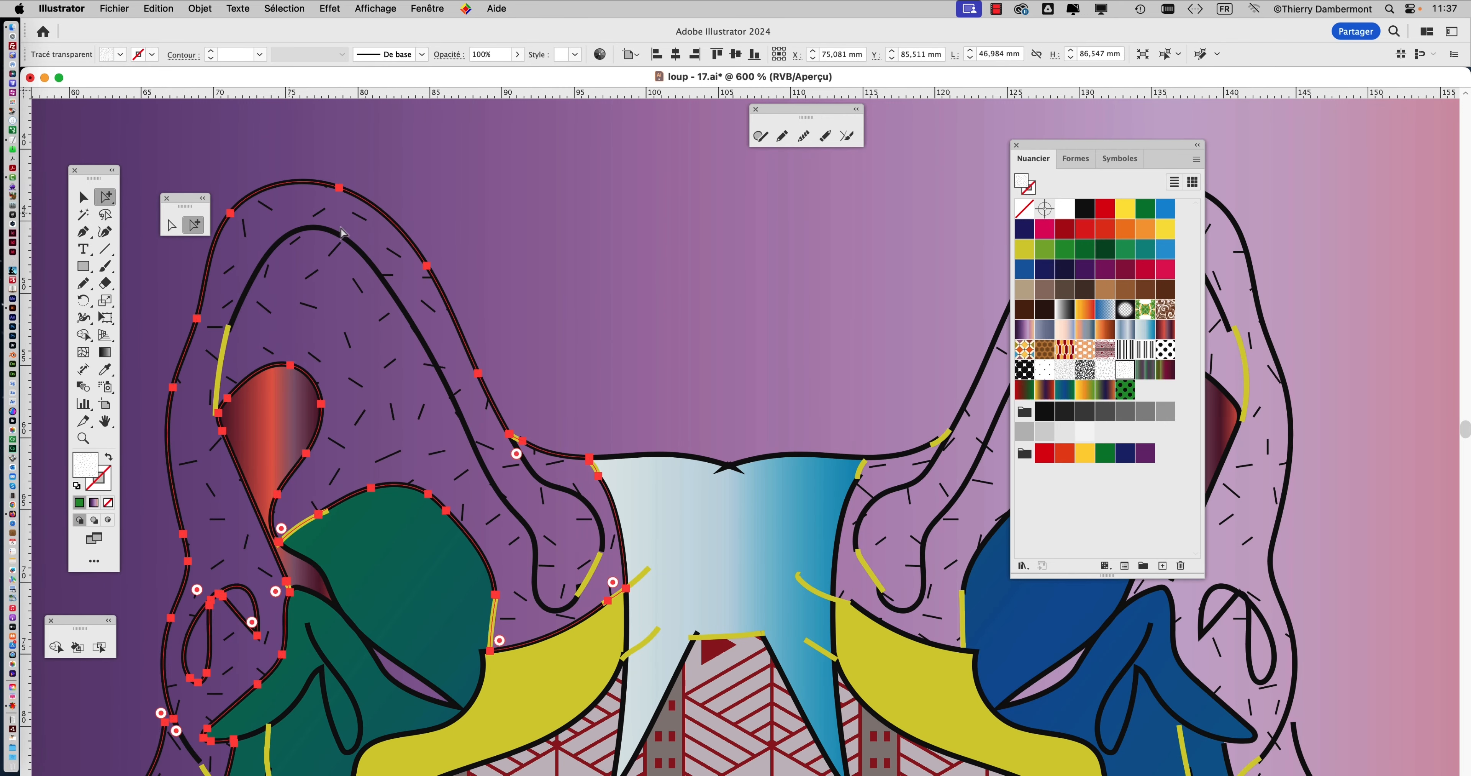
pyautogui.scroll(-5, 478, 341)
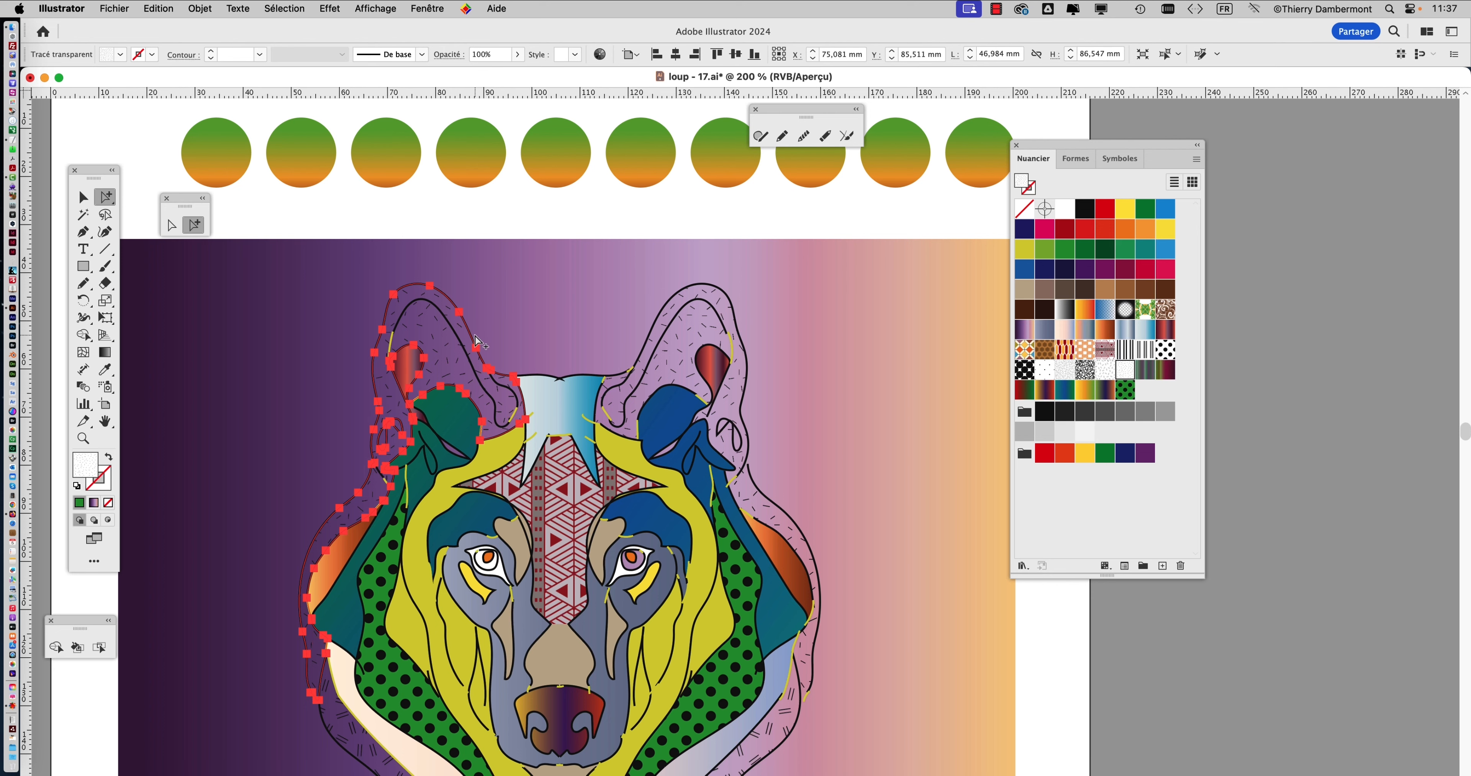
pyautogui.moveTo(545, 328); pyautogui.dragTo(341, 253)
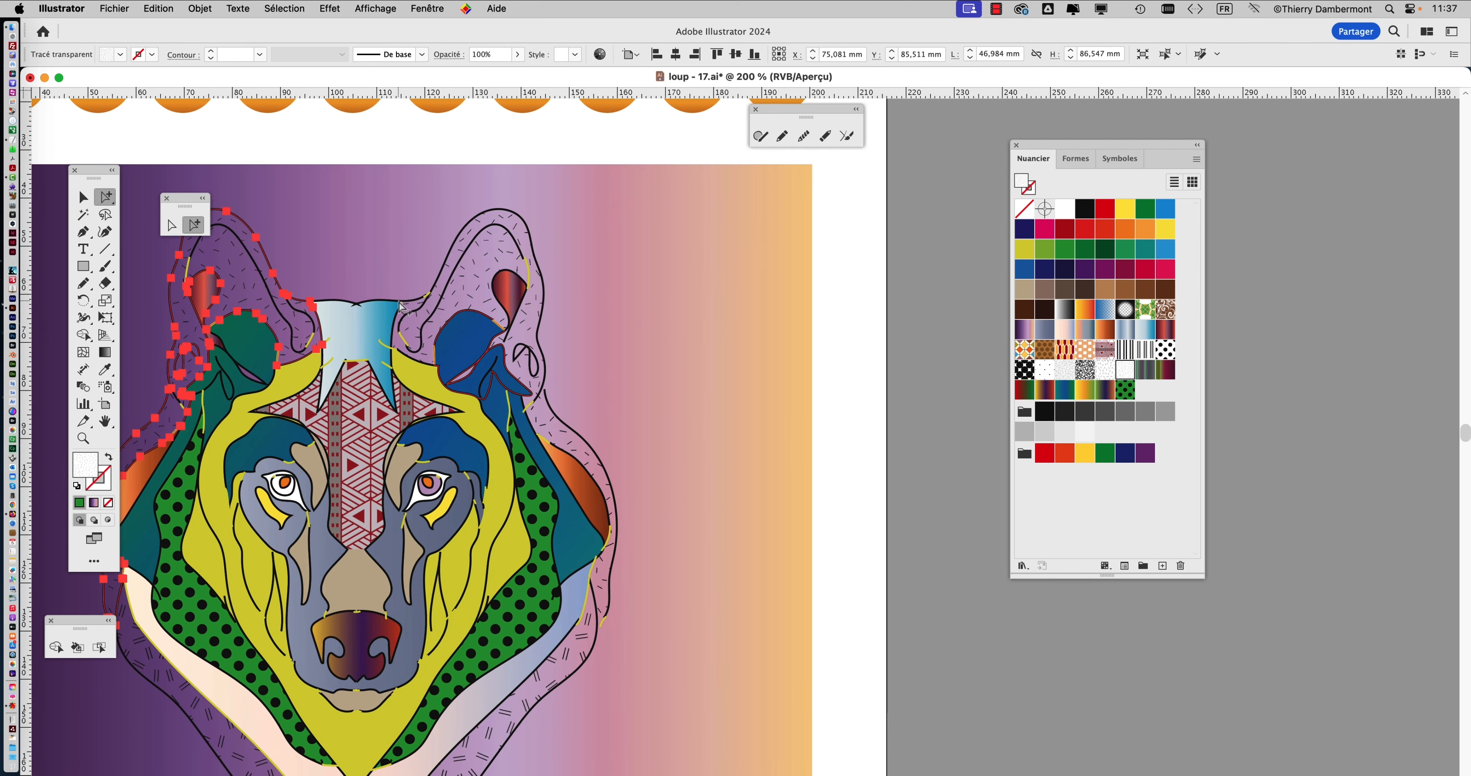
pyautogui.click(84, 269)
pyautogui.moveTo(635, 205); pyautogui.dragTo(773, 426)
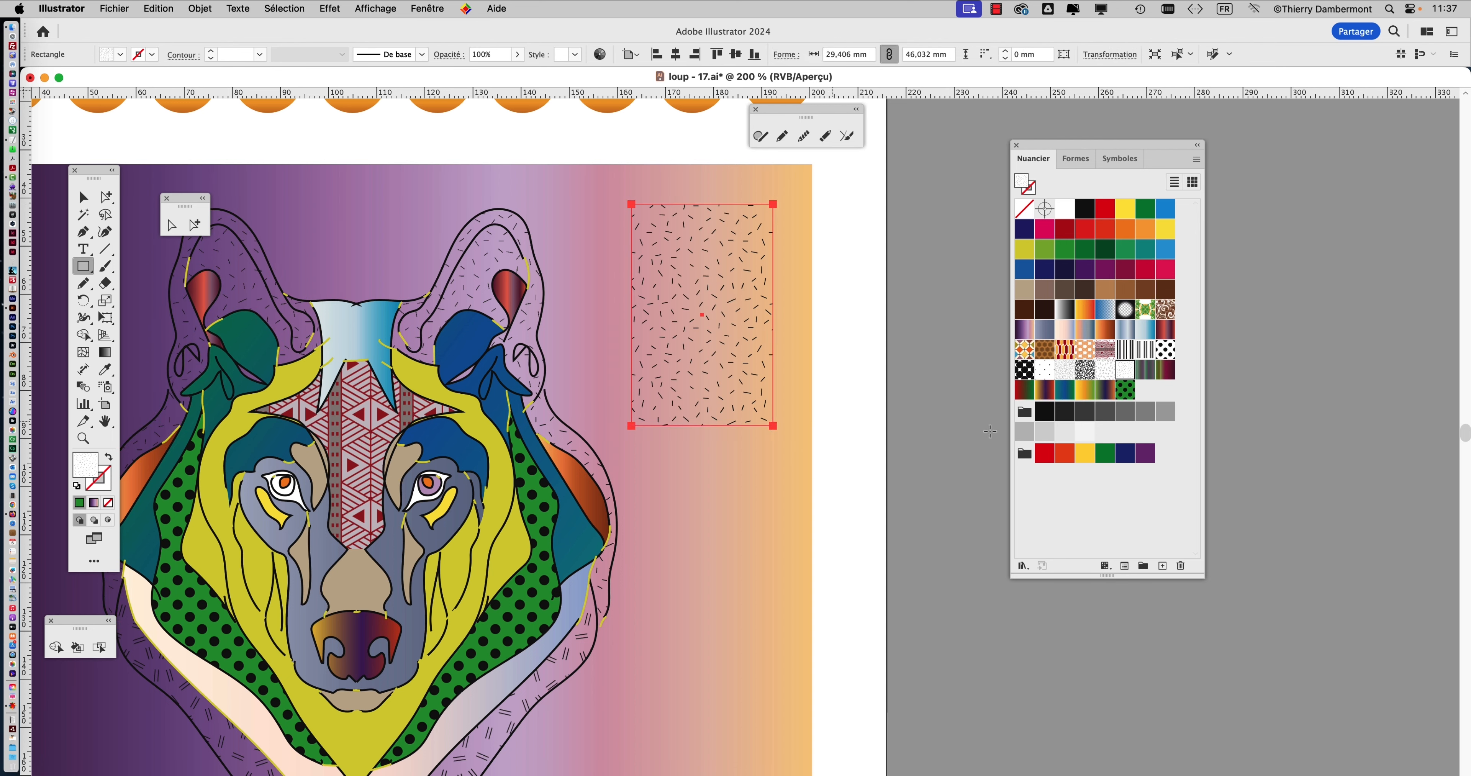
# Open the "Héritage décoratif" pattern library, enlarge it, show it as large thumbnails and place it and the swatches beside the artwork
pyautogui.click(1025, 568)
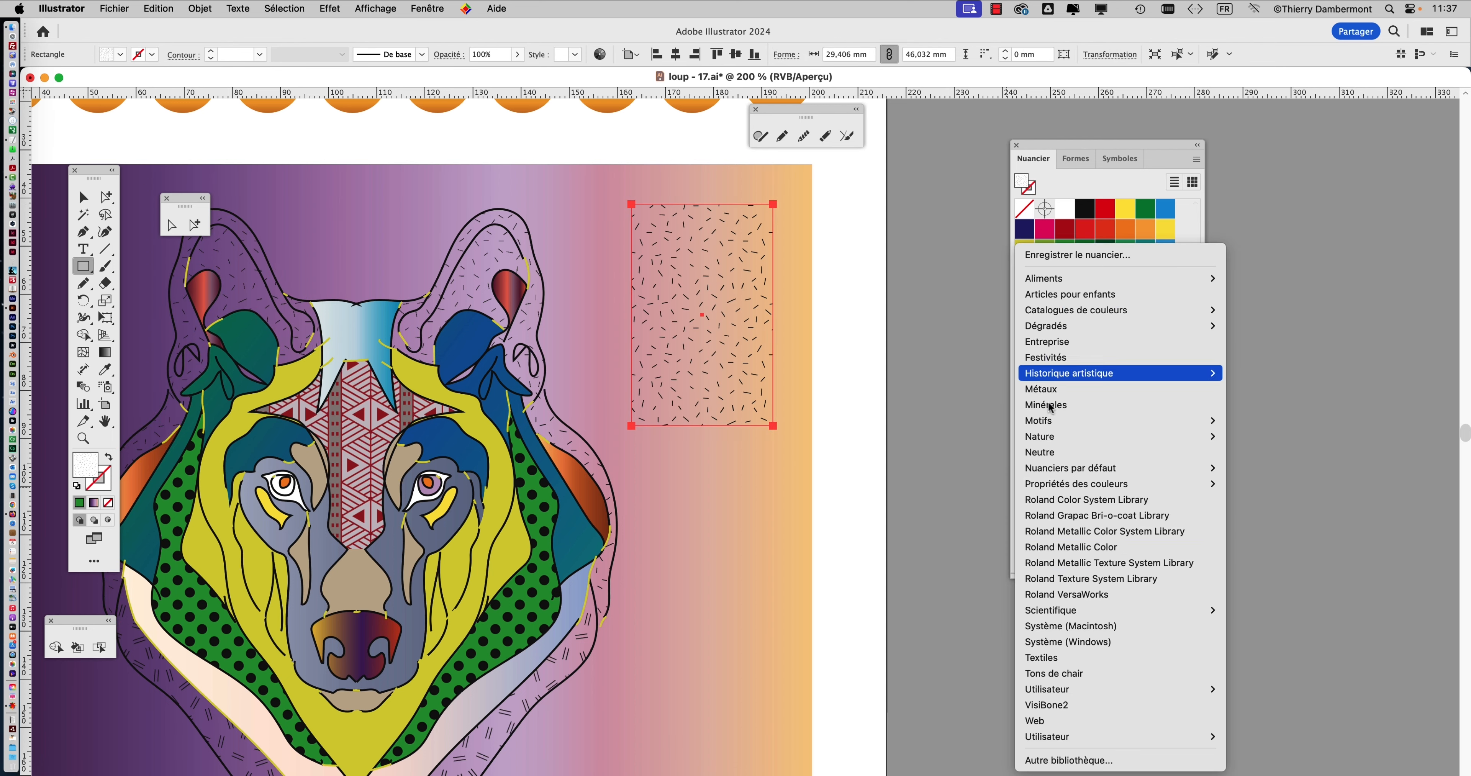
pyautogui.moveTo(1088, 421)
pyautogui.moveTo(1269, 425)
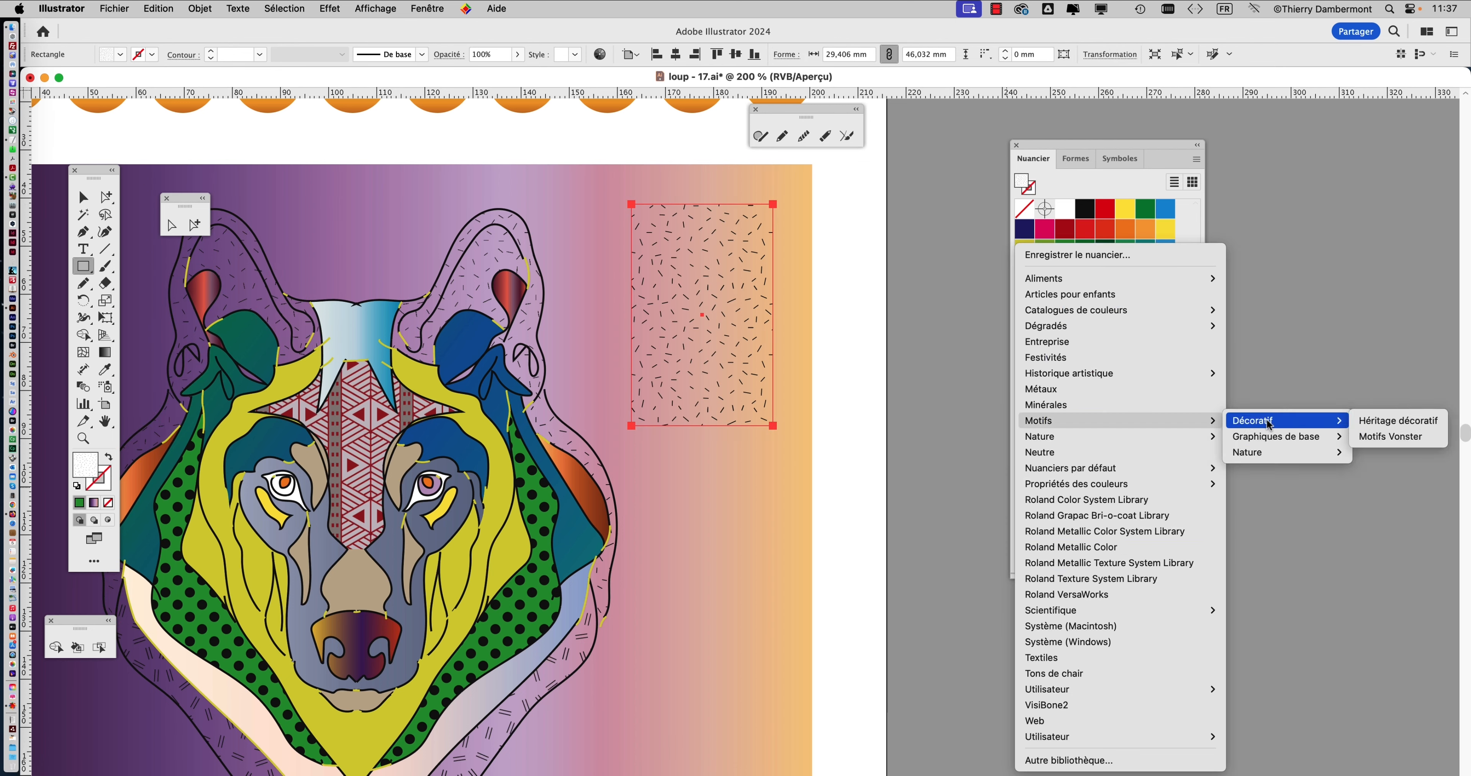
pyautogui.click(1371, 423)
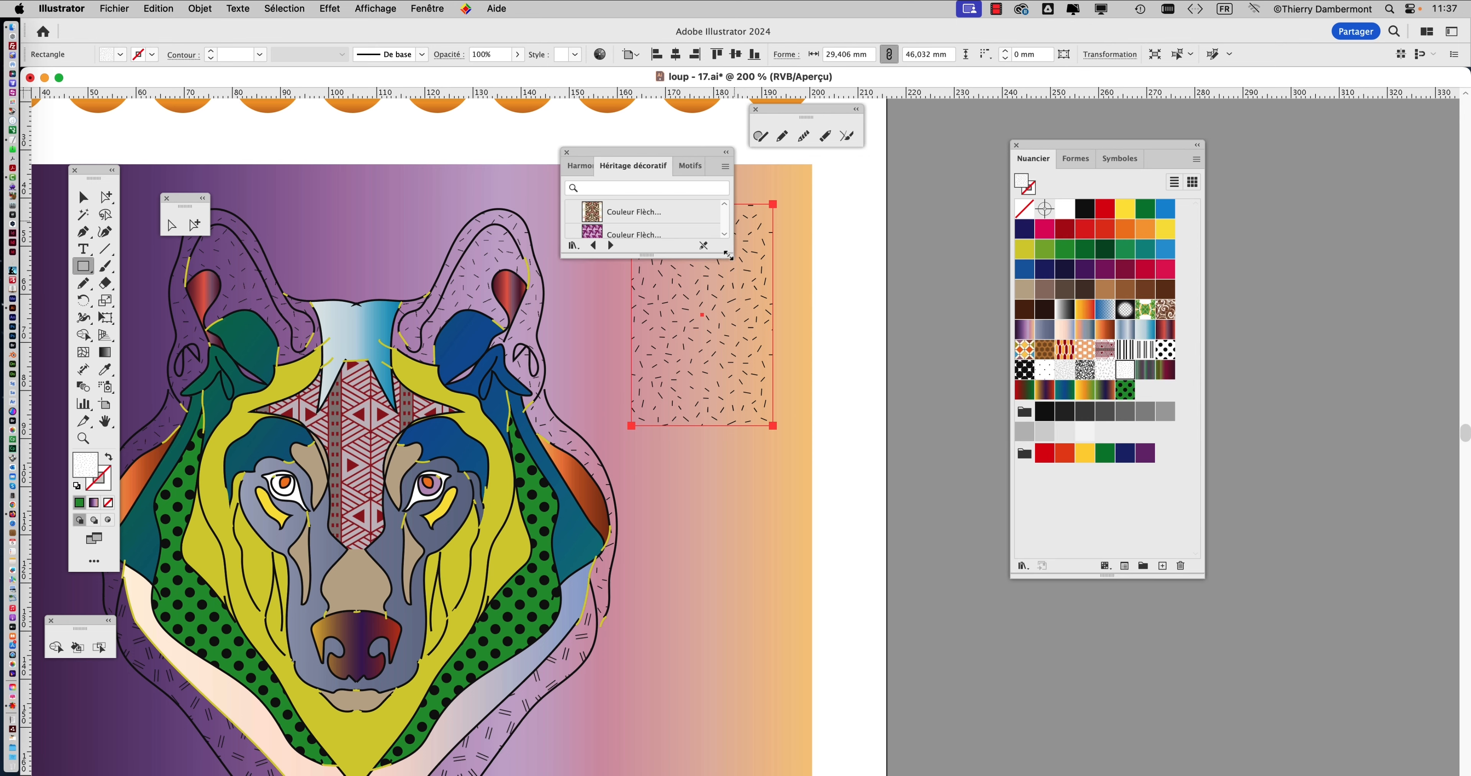
pyautogui.moveTo(729, 255); pyautogui.dragTo(769, 500)
pyautogui.click(760, 166)
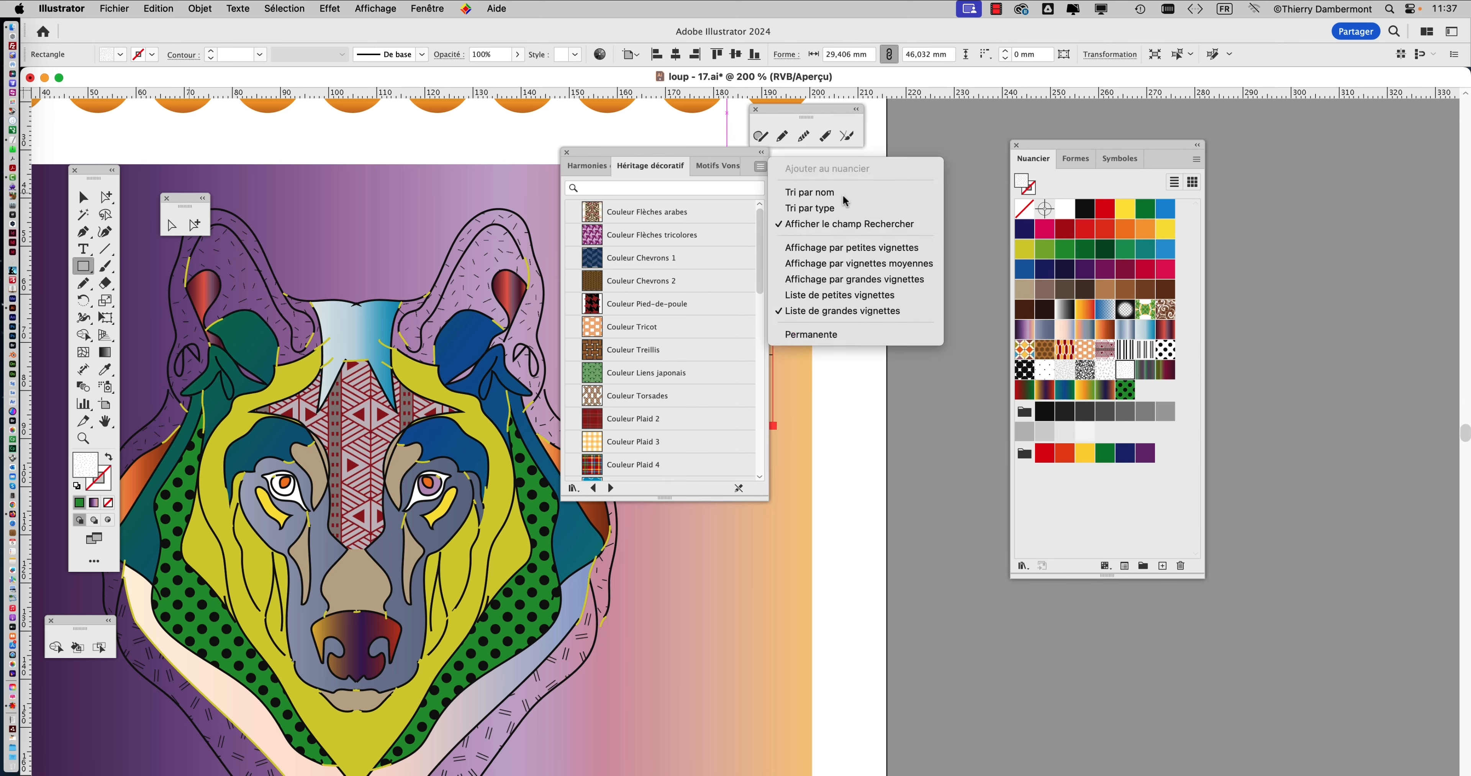
pyautogui.click(855, 279)
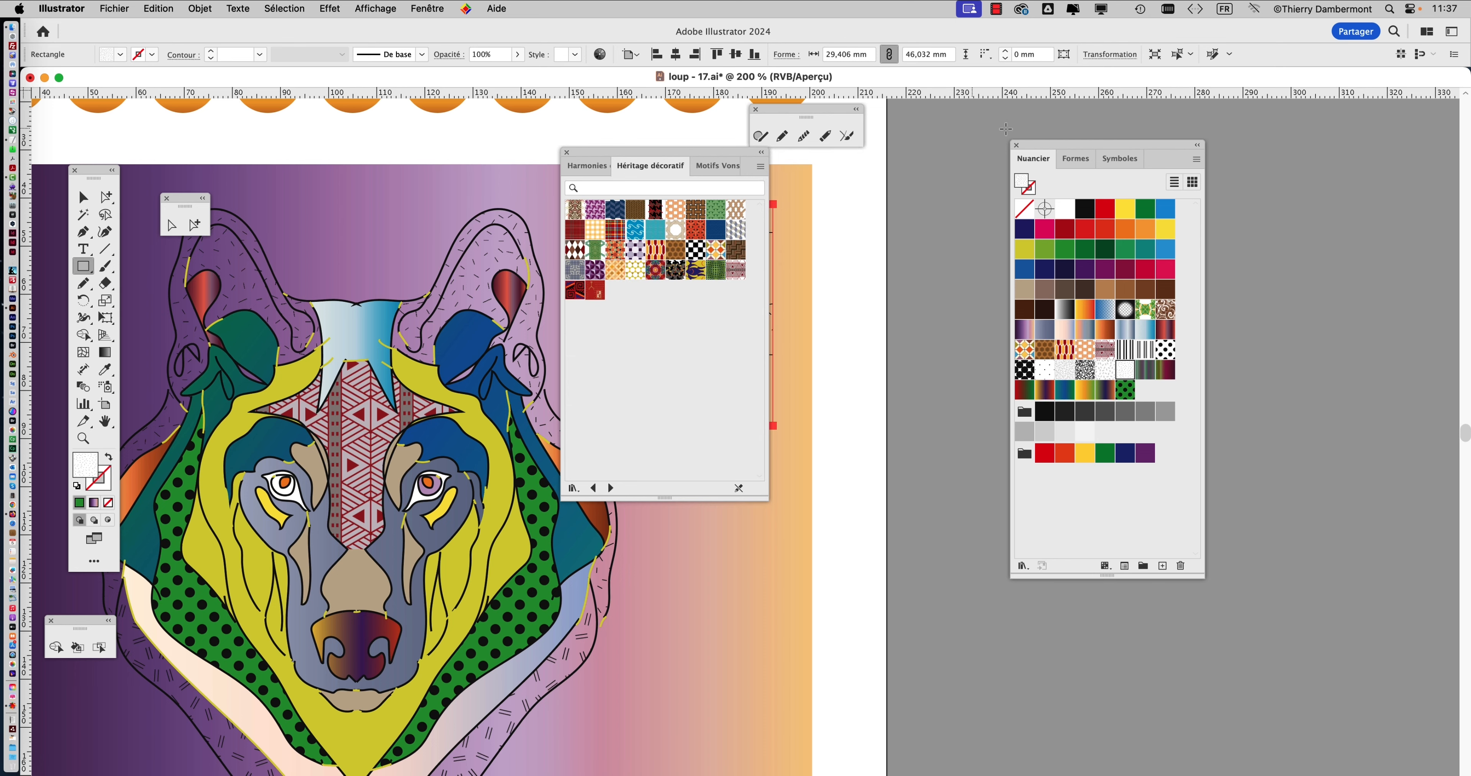
pyautogui.moveTo(1032, 148); pyautogui.dragTo(1216, 166)
pyautogui.moveTo(611, 149); pyautogui.dragTo(878, 186)
# Fill the rectangle in turn with the green geometric, Arlequin, yellow triangle, checkerboard, Carreaux hexagonaux and beige cane-weave patterns
pyautogui.click(863, 289)
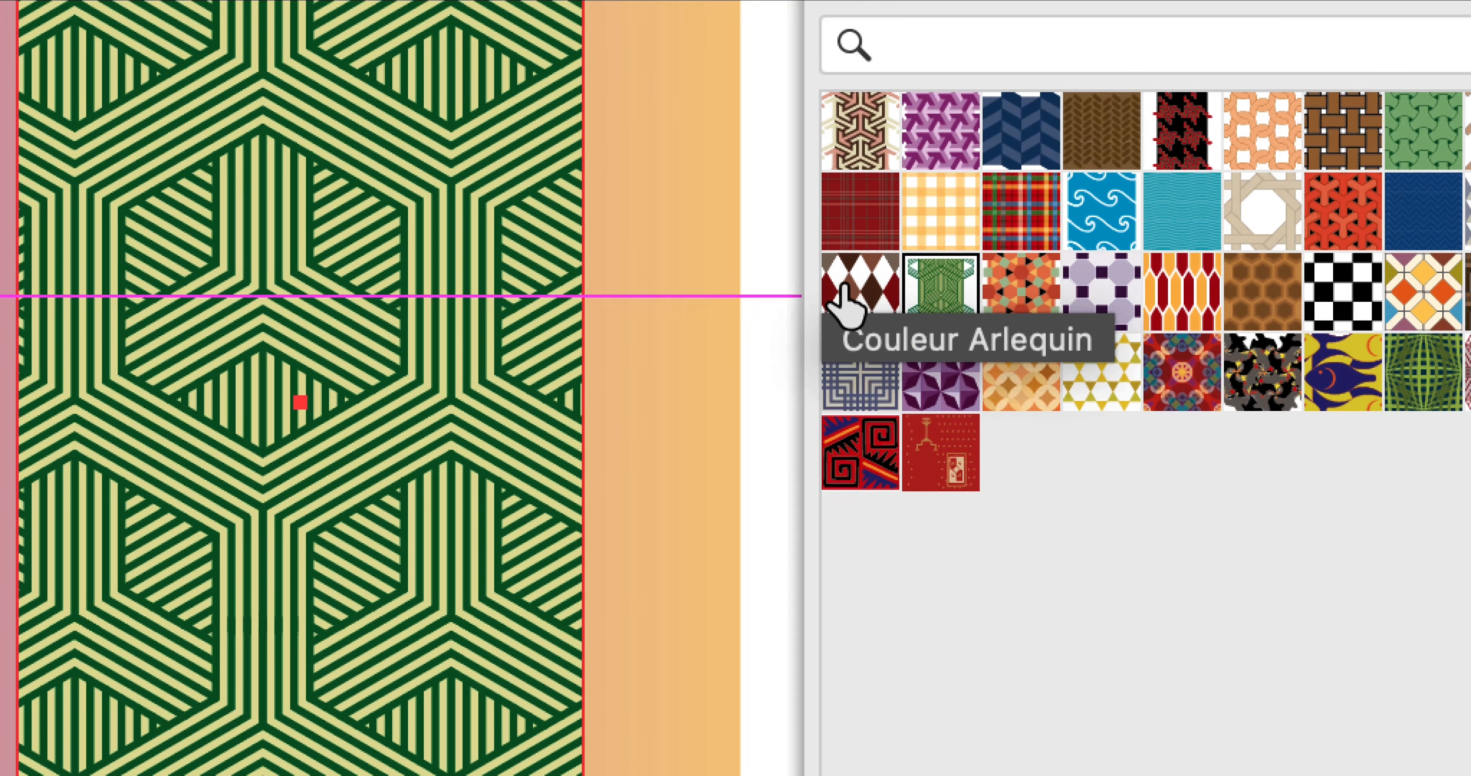
pyautogui.click(768, 297)
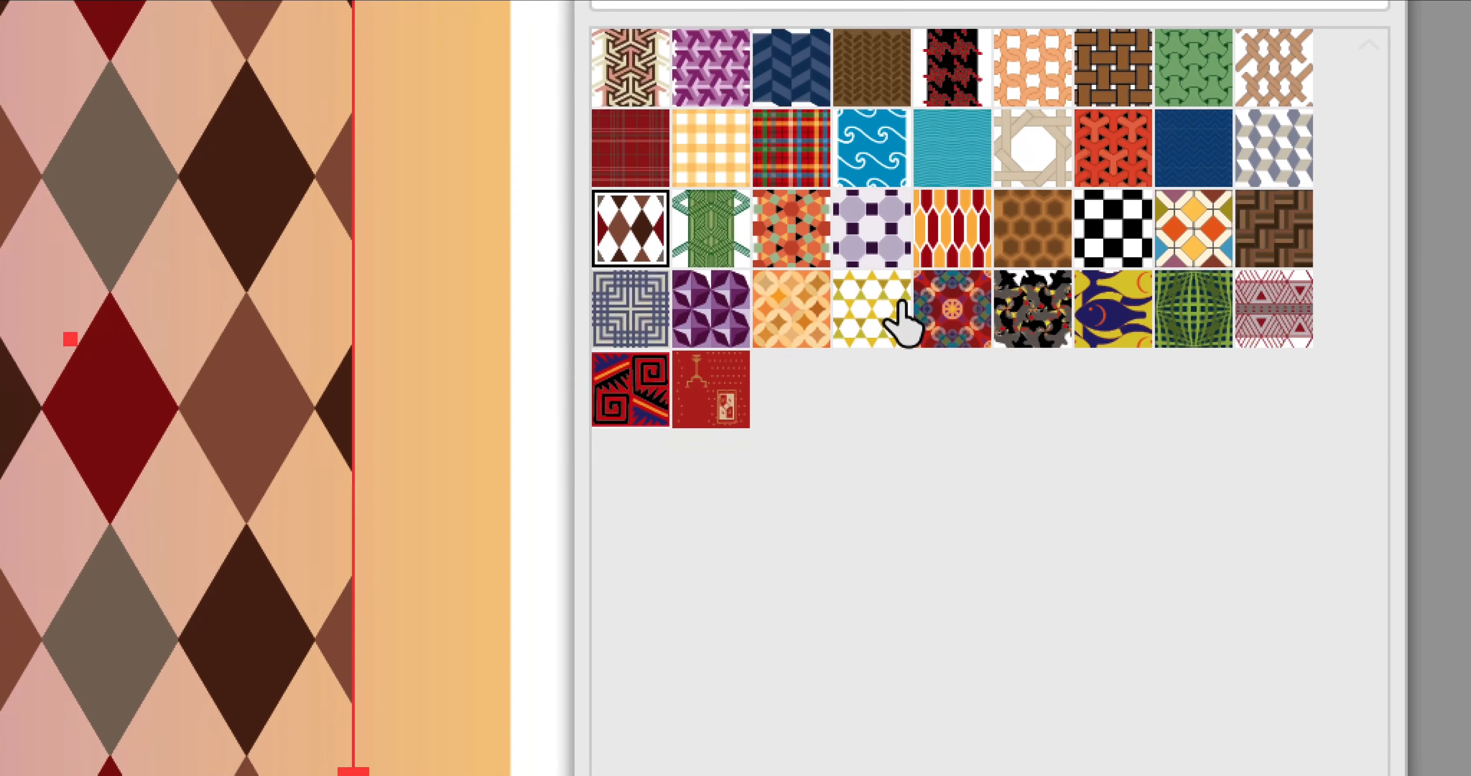
pyautogui.click(969, 296)
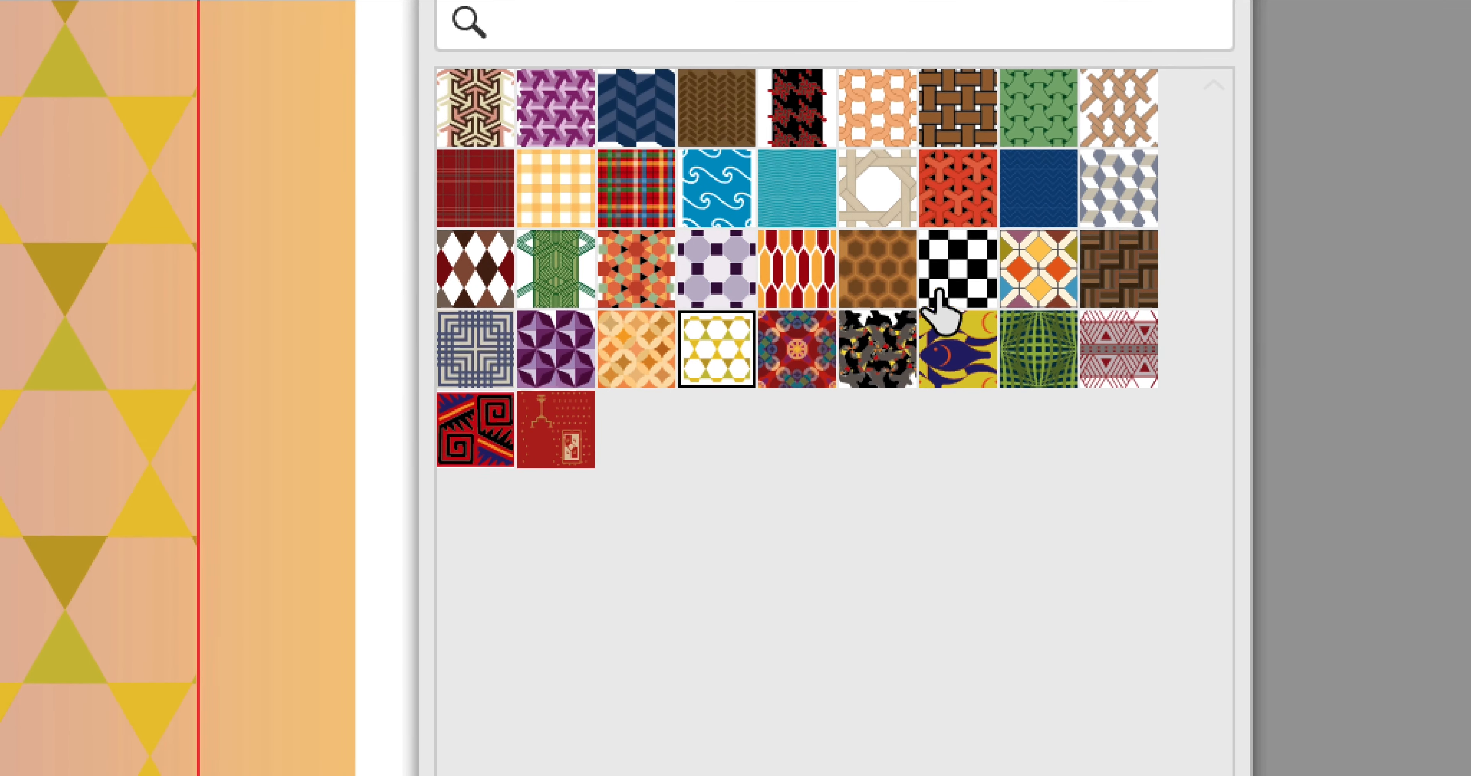
pyautogui.click(1084, 251)
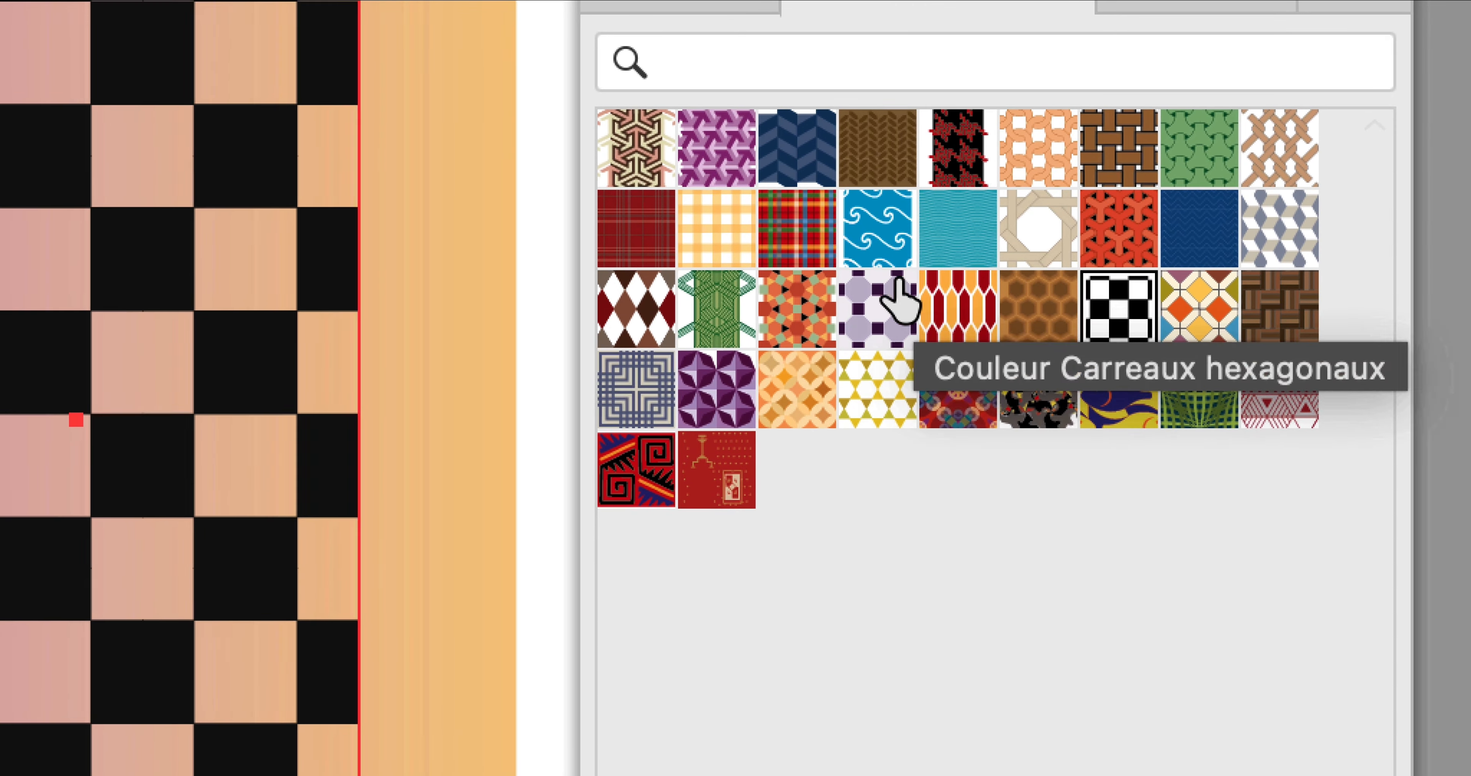
pyautogui.click(891, 193)
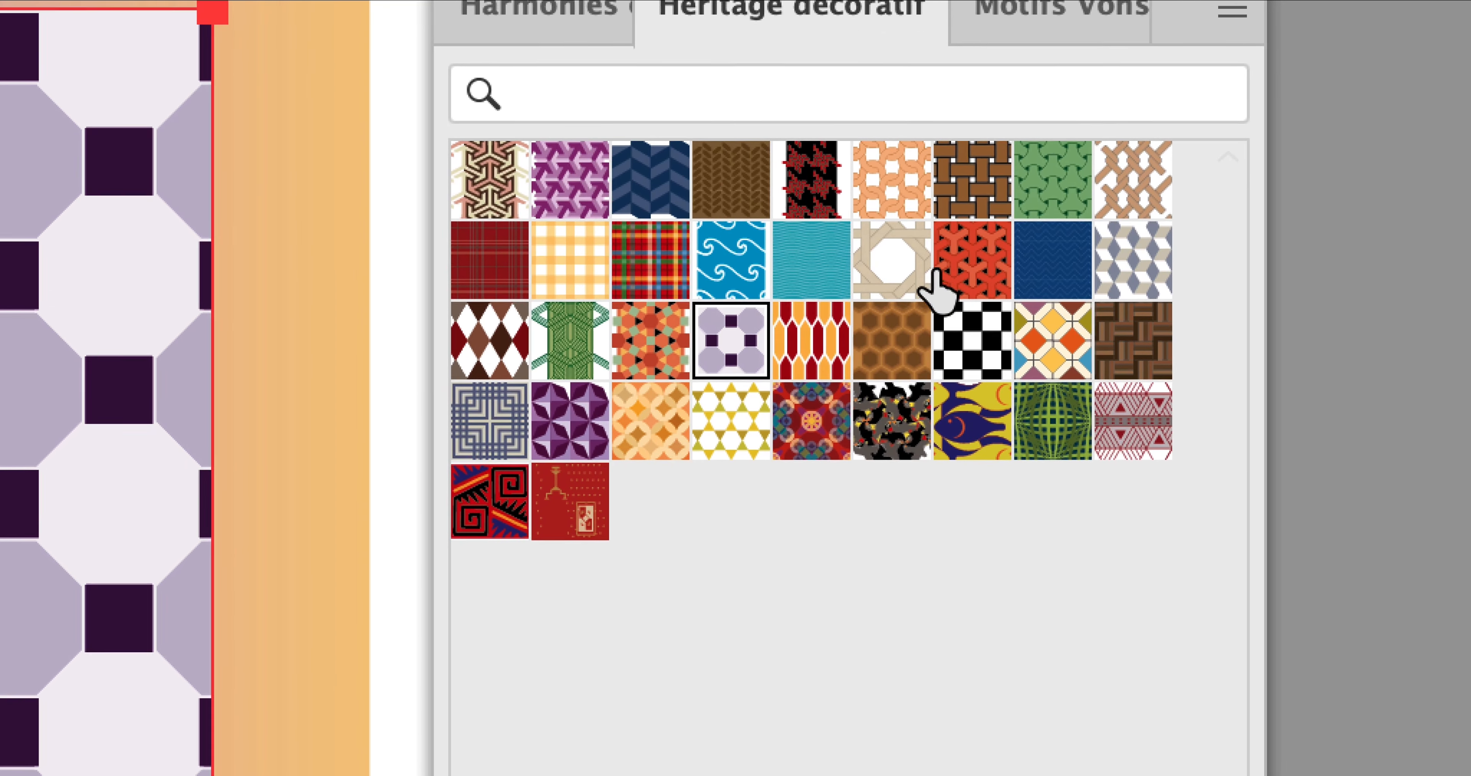
pyautogui.click(923, 280)
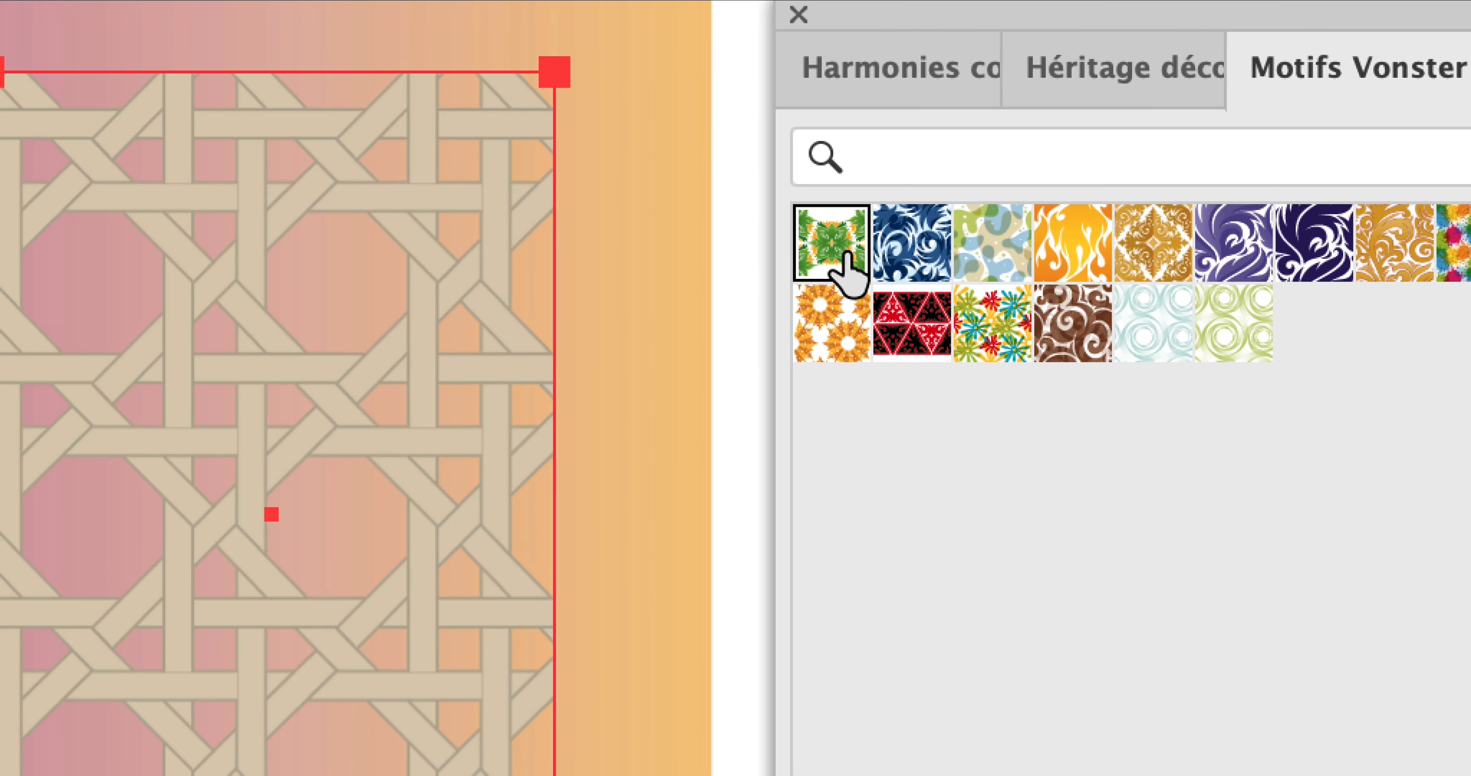
# Fill the rectangle with the blue swirl, Couronnement and red-black triangle patterns from "Motifs Vonster", and go back to the "Héritage décoratif" library
pyautogui.click(705, 51)
pyautogui.click(861, 263)
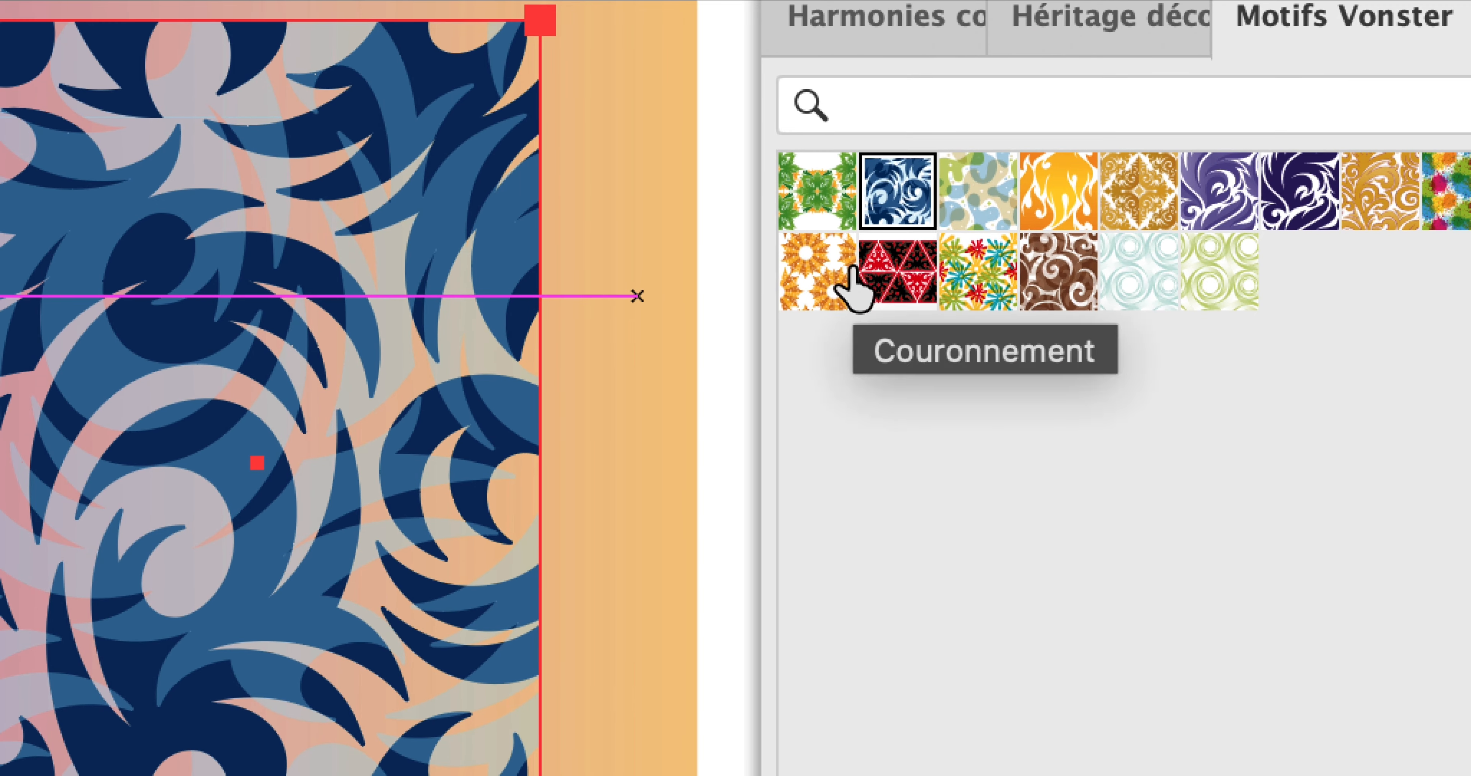
pyautogui.click(851, 270)
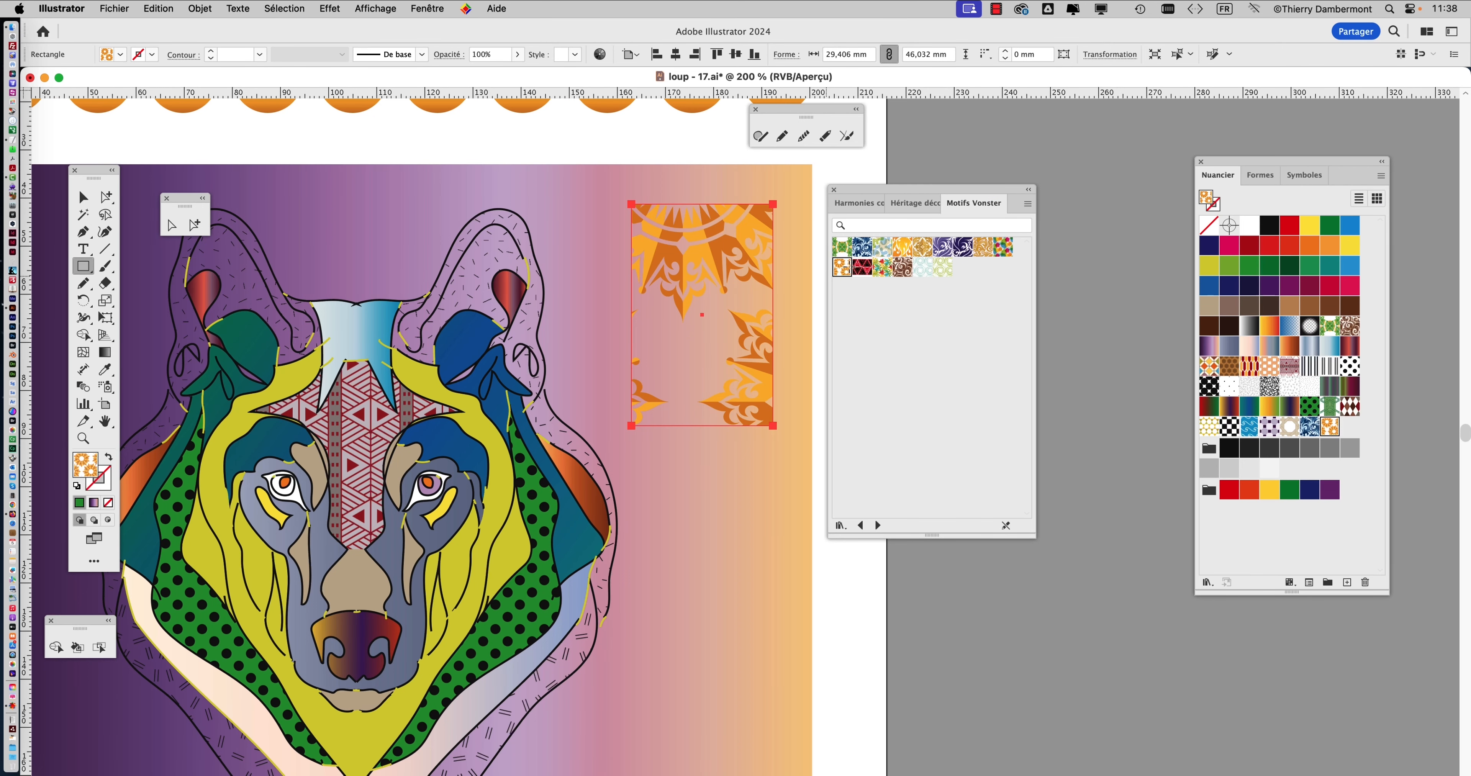
pyautogui.click(858, 268)
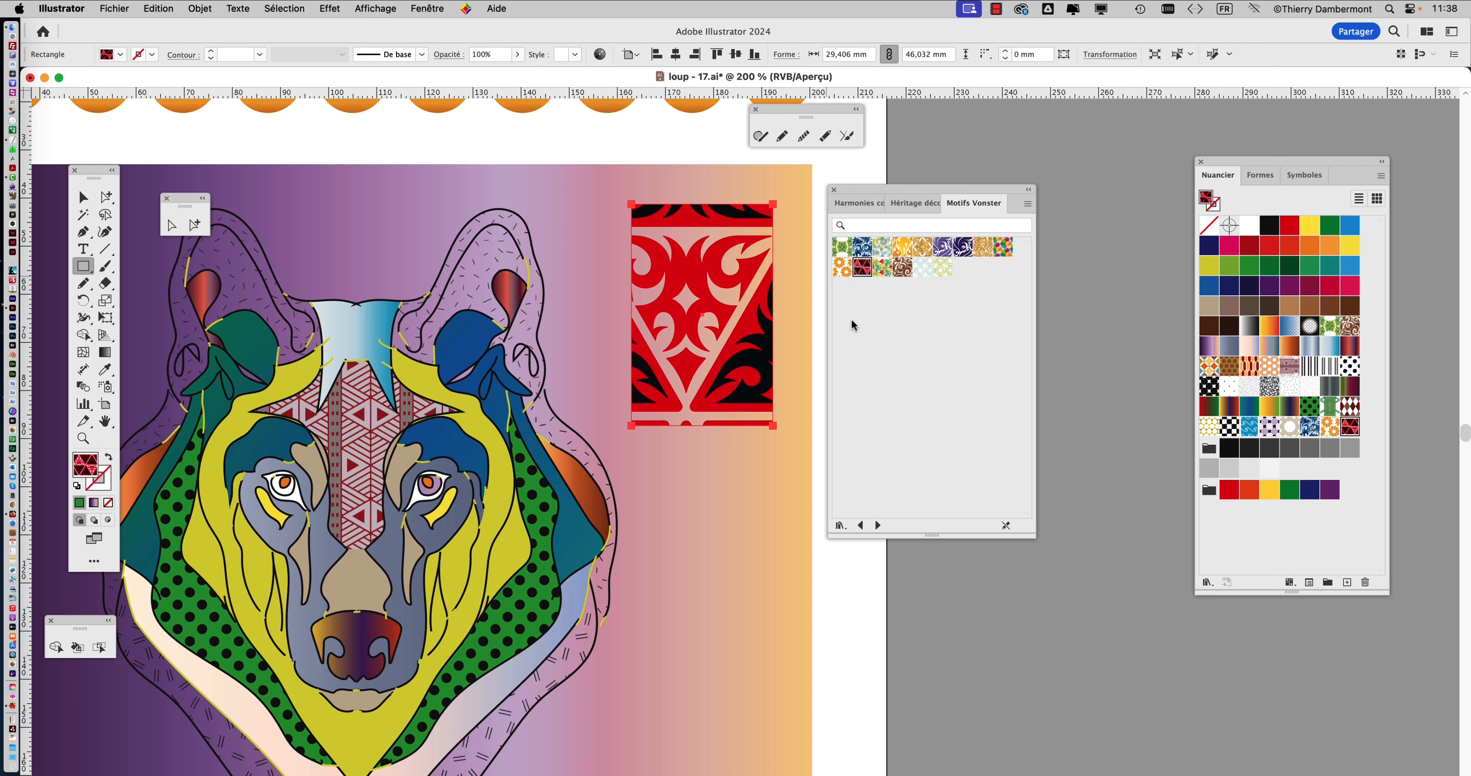
pyautogui.click(860, 526)
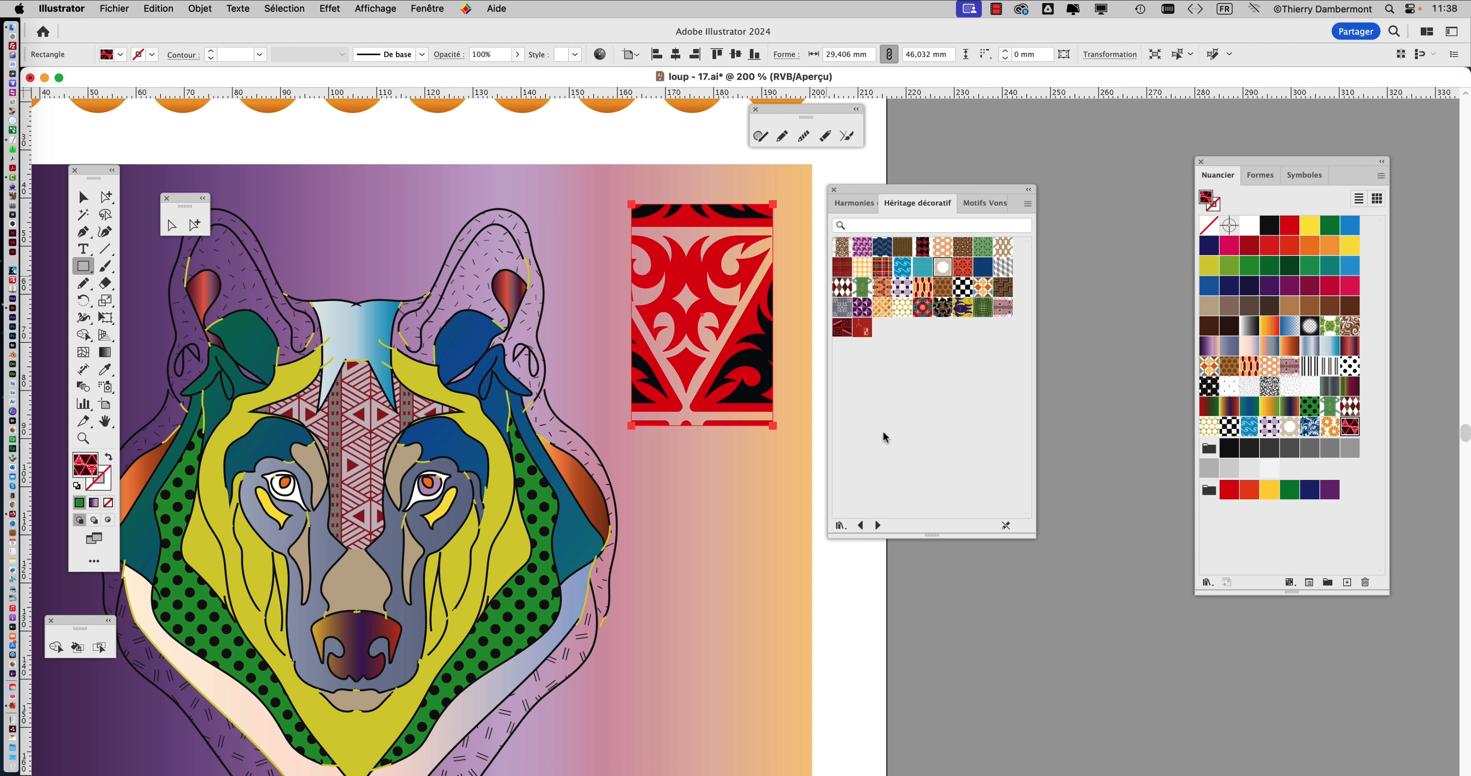
# Fill the rectangle in turn with the teal Vagues lisses, purple octagon, Arlequin and yellow gingham patterns
pyautogui.click(923, 273)
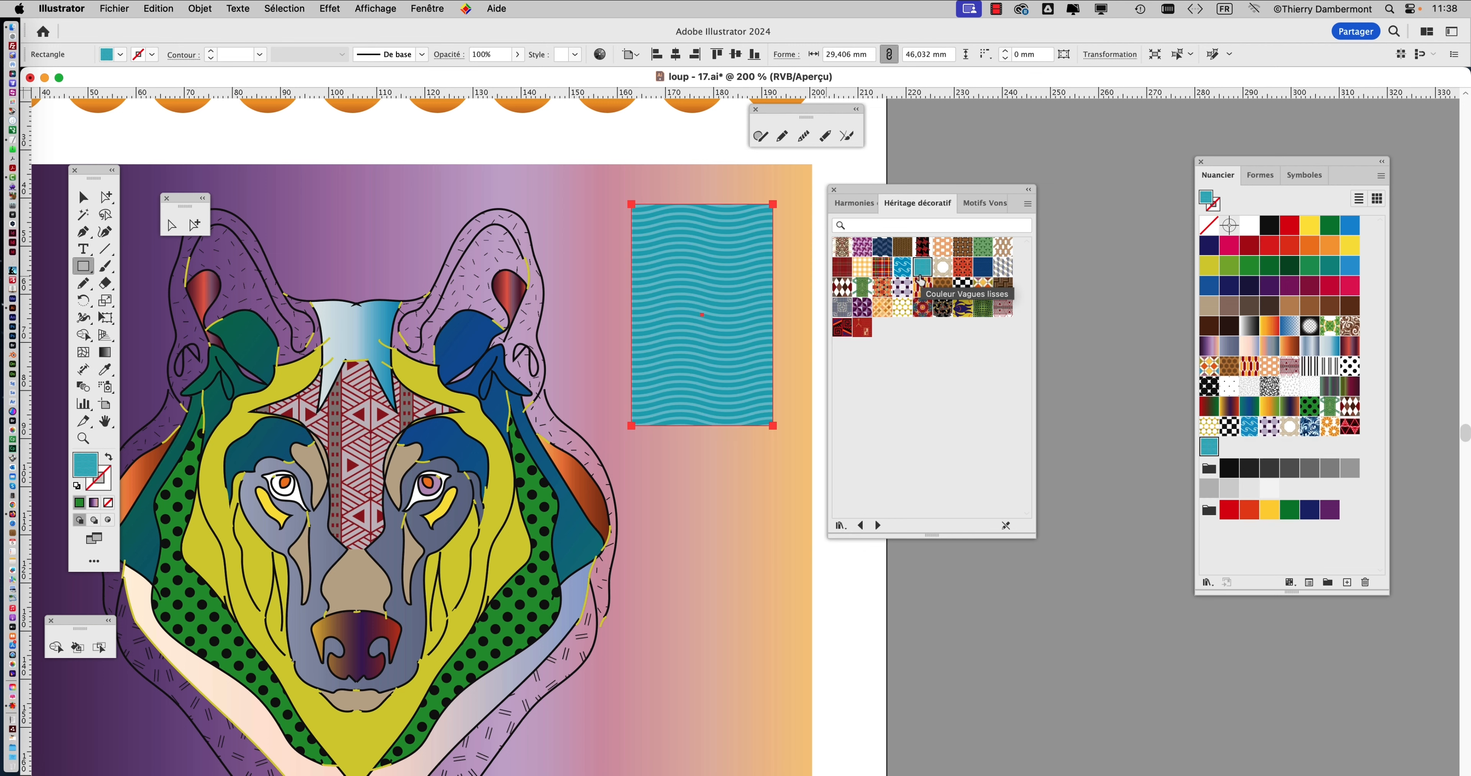
pyautogui.click(902, 288)
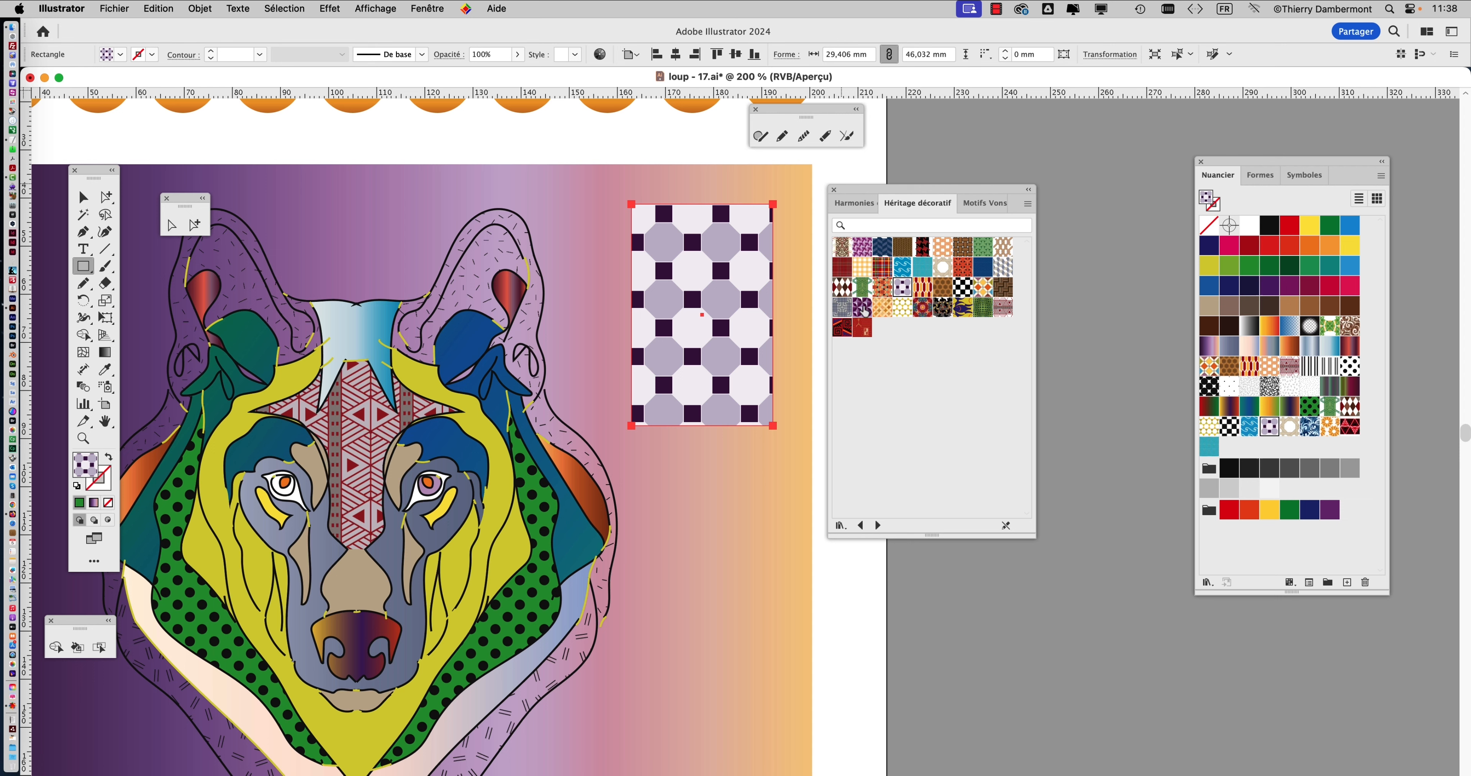
pyautogui.click(848, 291)
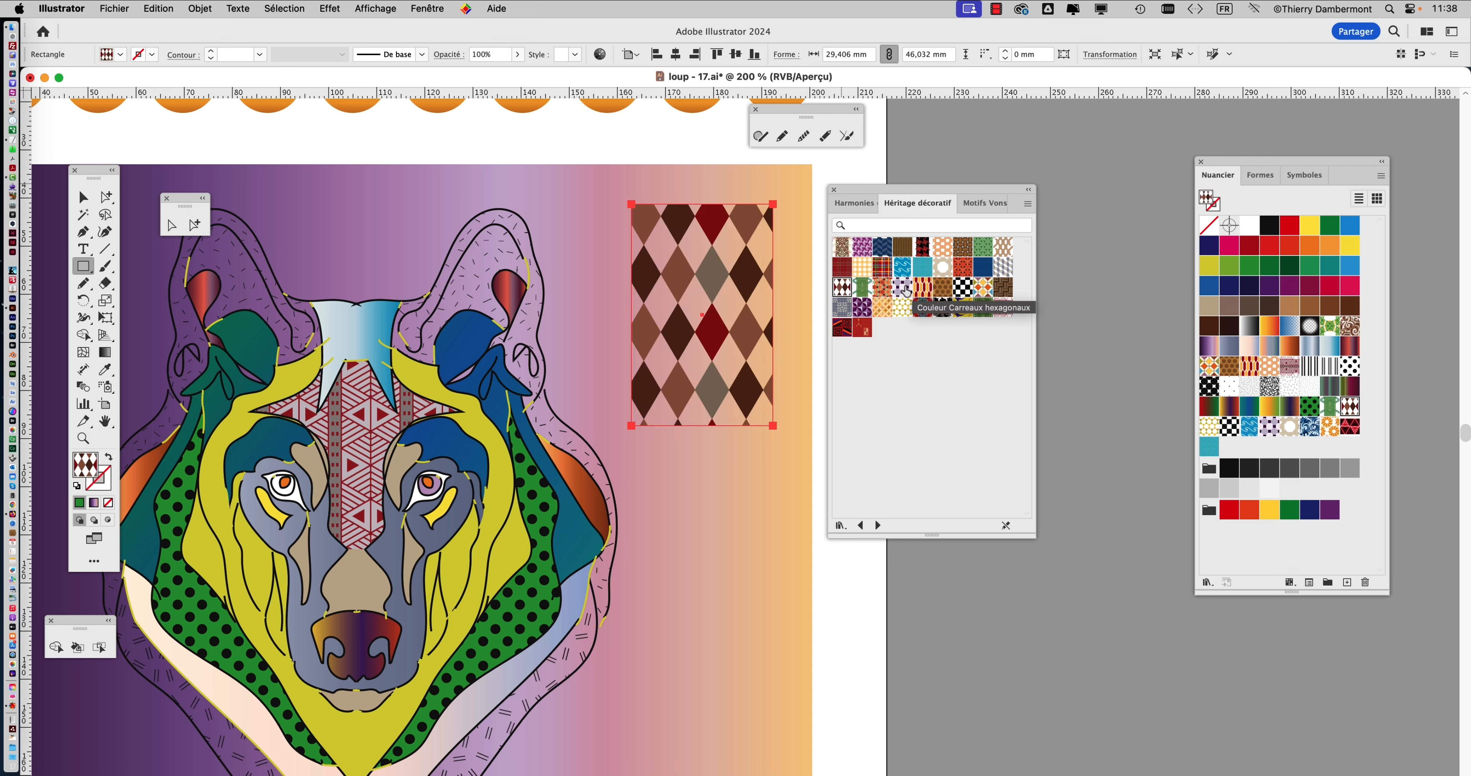
pyautogui.click(864, 272)
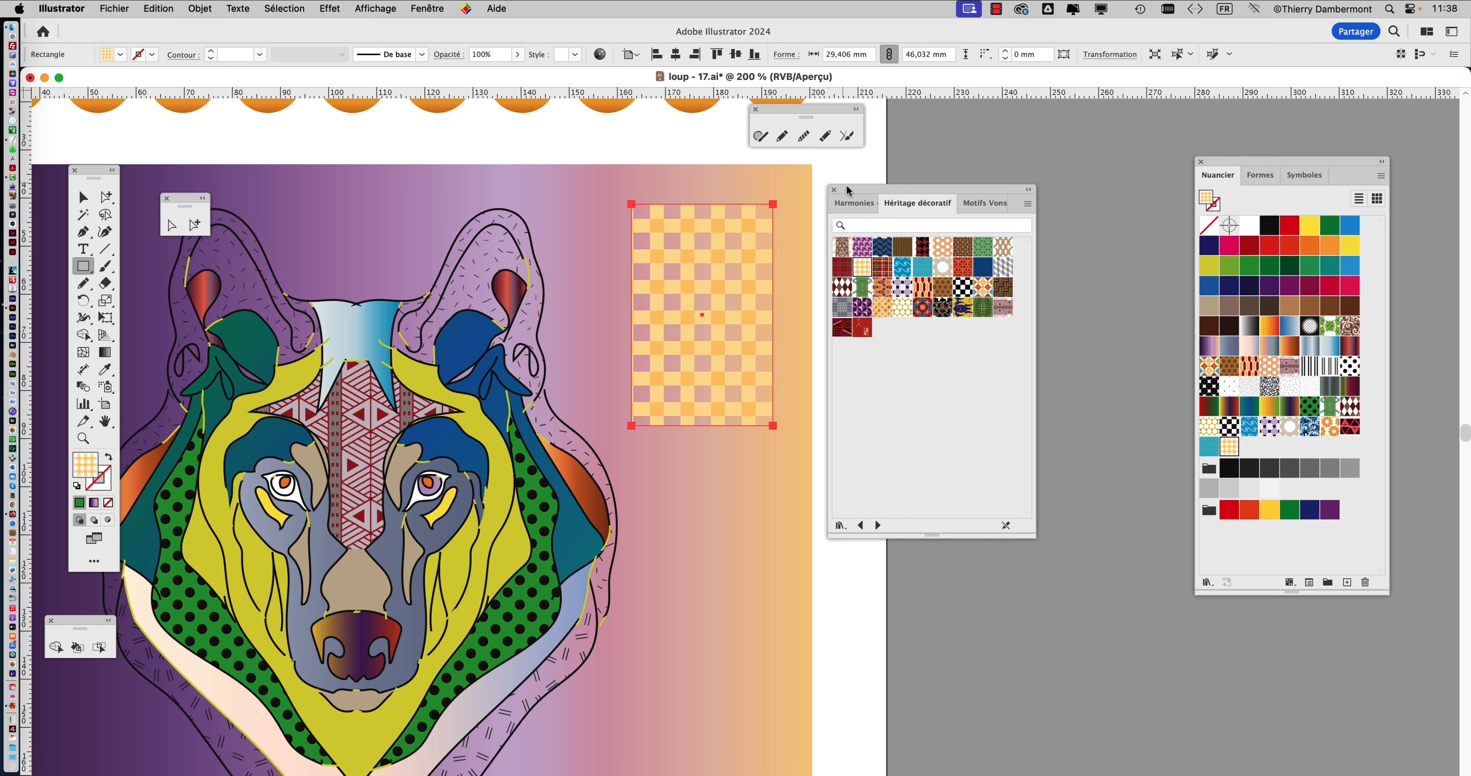
# Rearrange the pattern library and swatches beside the artwork, and highlight the locked gradient background <Rectangle> in the Calques list
pyautogui.moveTo(849, 190); pyautogui.dragTo(1035, 205)
pyautogui.click(92, 194)
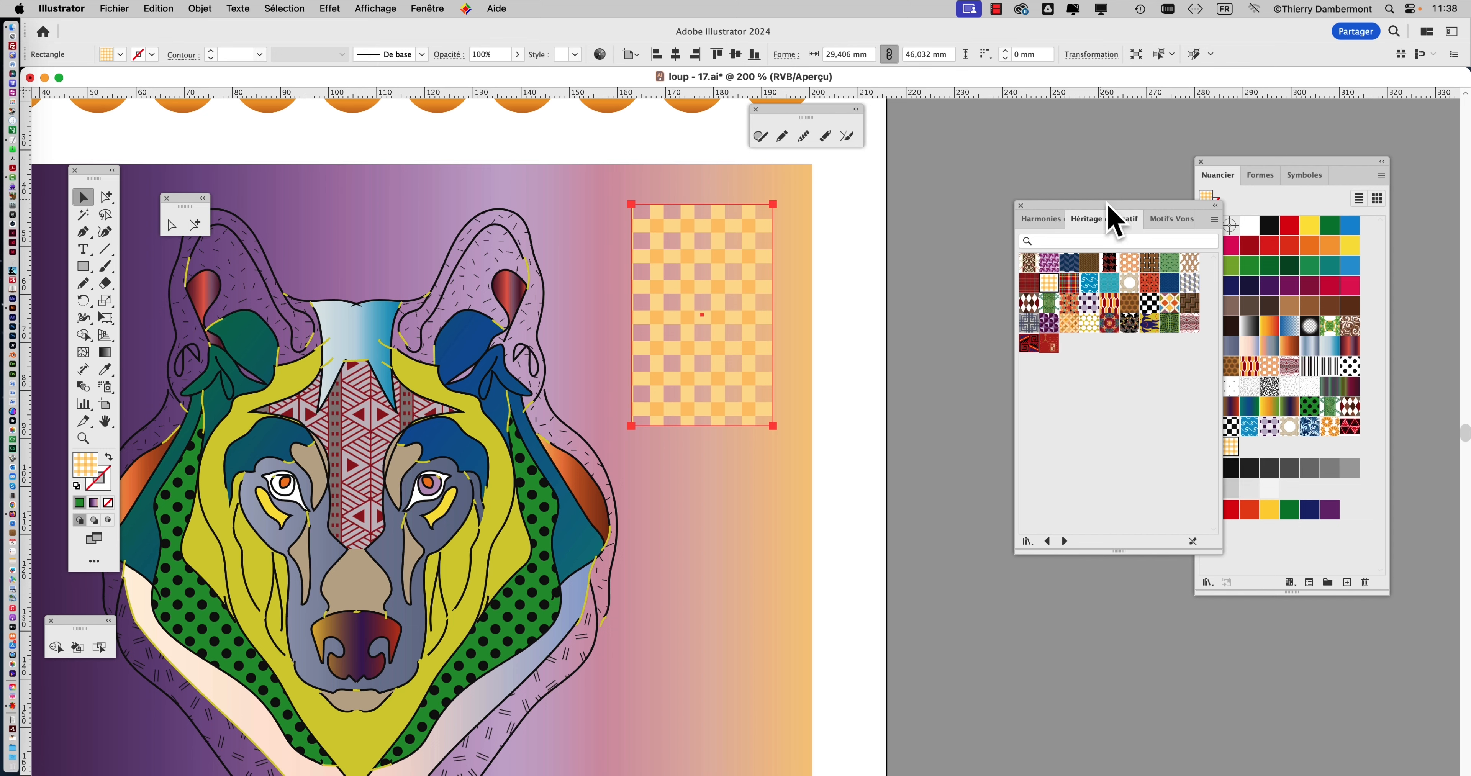
pyautogui.moveTo(1108, 205); pyautogui.dragTo(937, 248)
pyautogui.moveTo(1222, 165); pyautogui.dragTo(1304, 201)
pyautogui.click(429, 11)
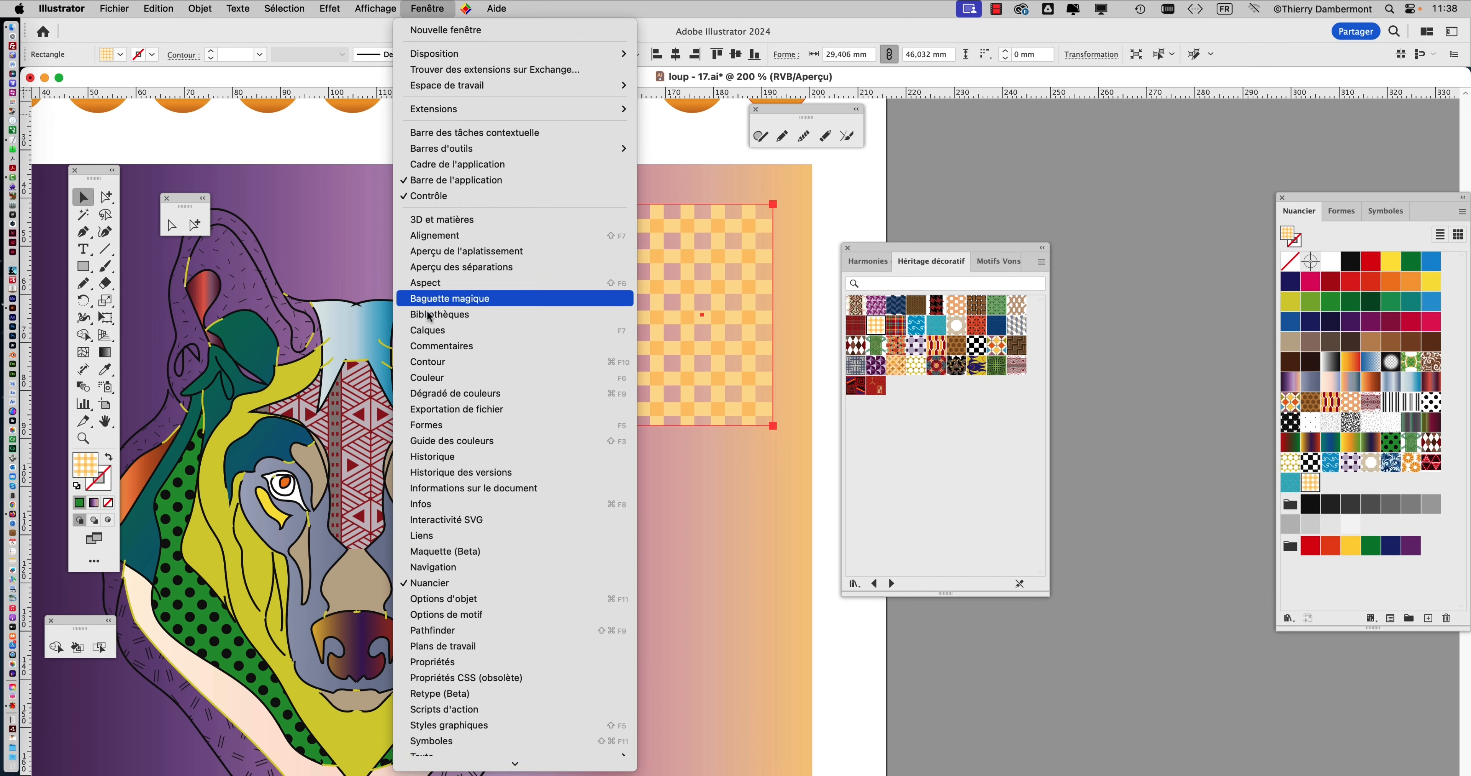
pyautogui.click(451, 329)
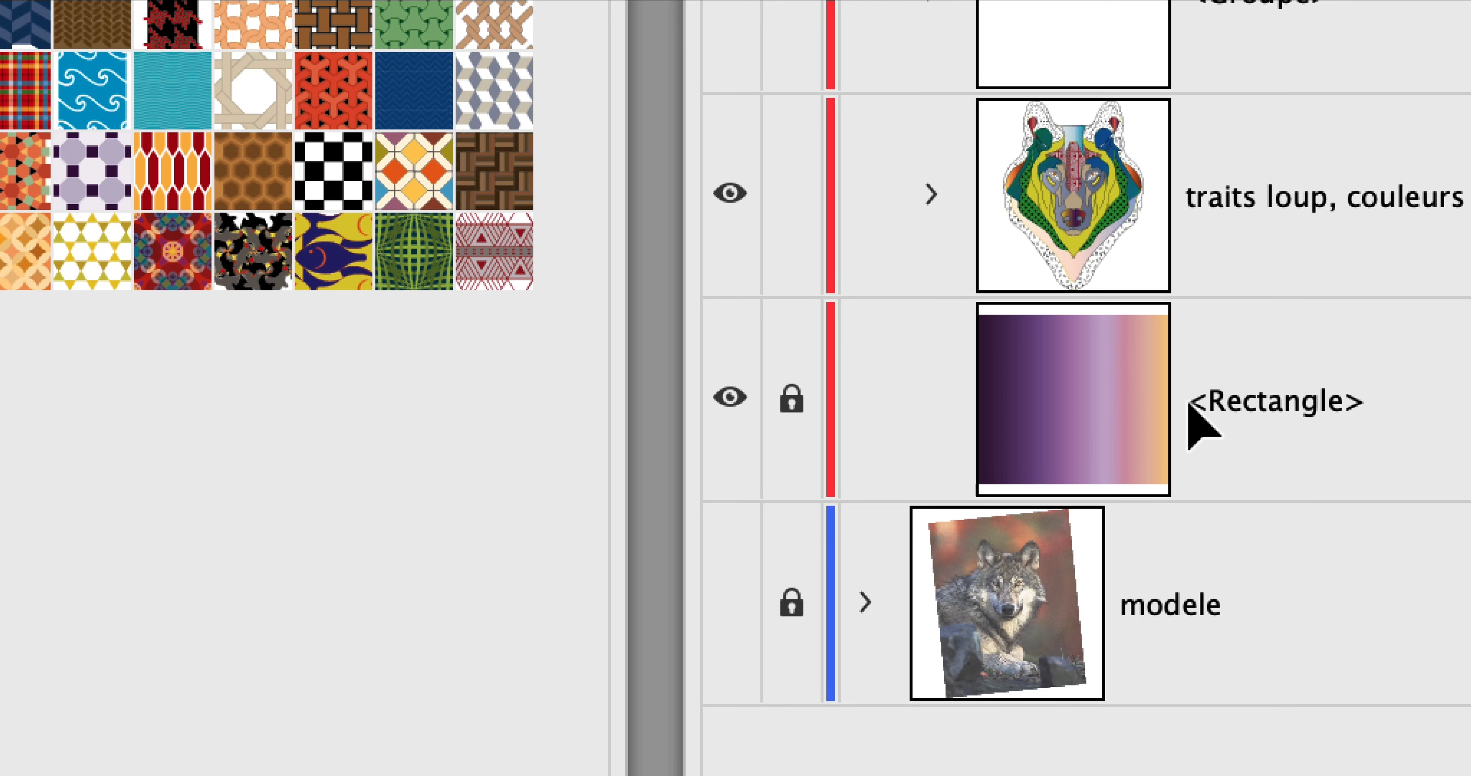
pyautogui.click(1193, 408)
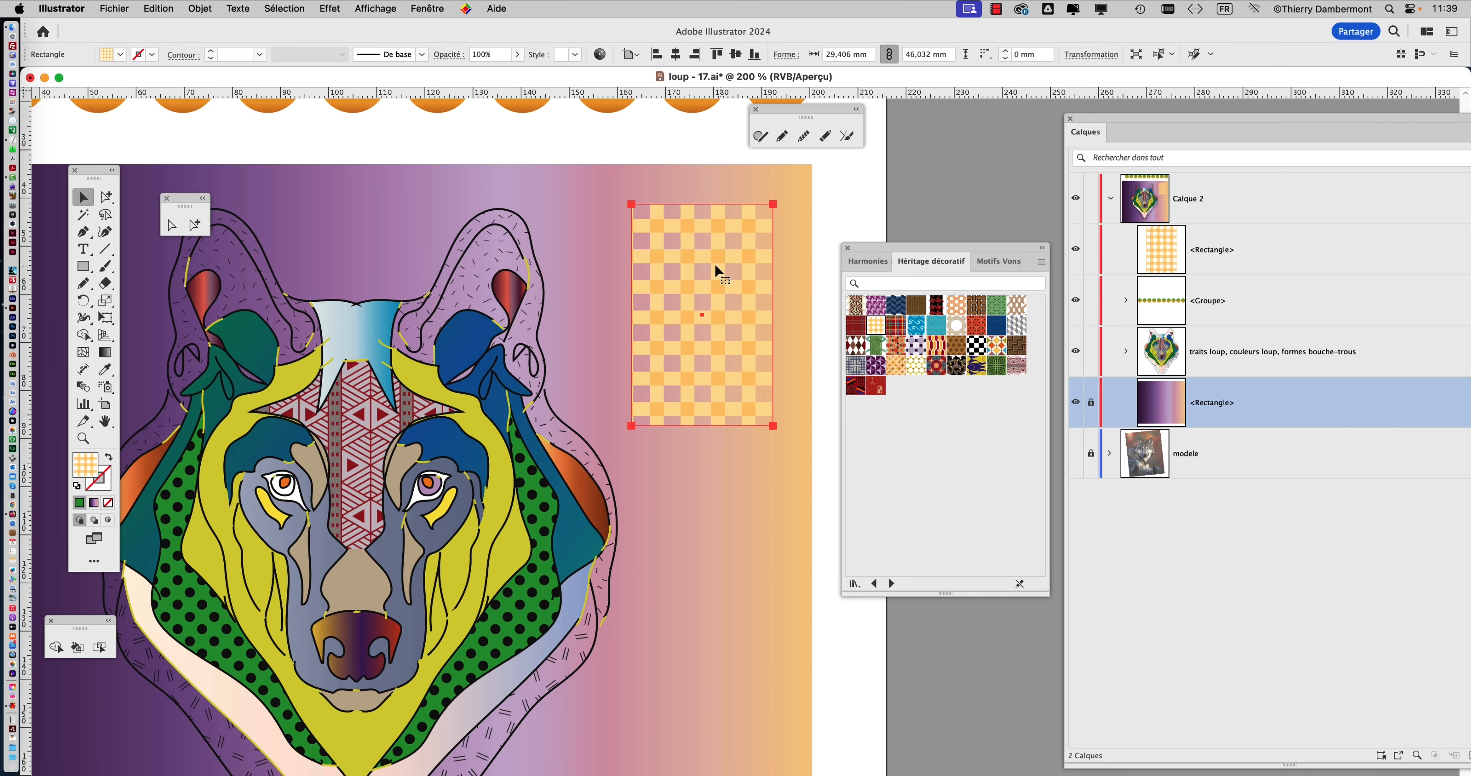
# Move the gingham rectangle around over the gradient background and past its edge, leaving it beside the wolf's right ear
pyautogui.moveTo(715, 264); pyautogui.dragTo(773, 217)
pyautogui.click(653, 199)
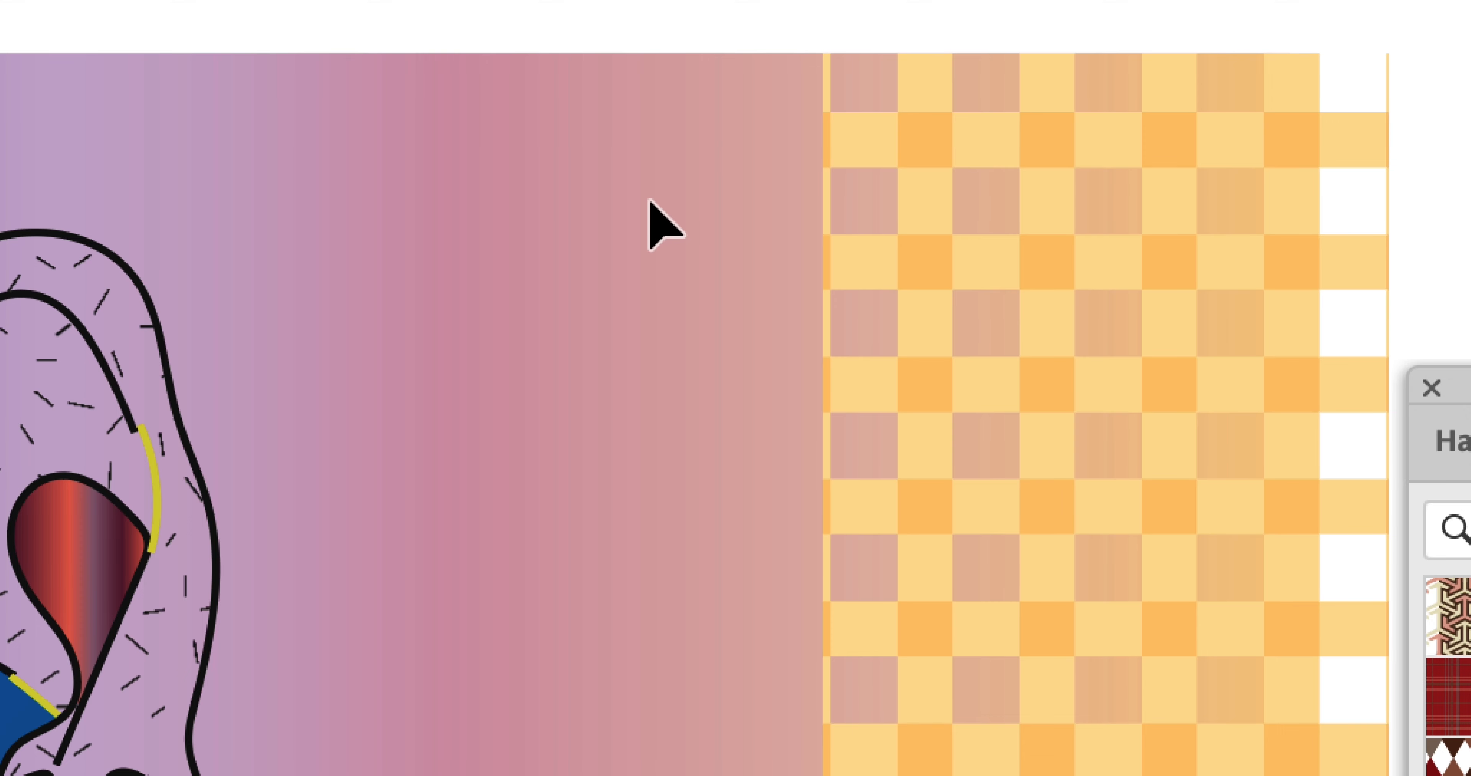
pyautogui.moveTo(1024, 187); pyautogui.dragTo(807, 393)
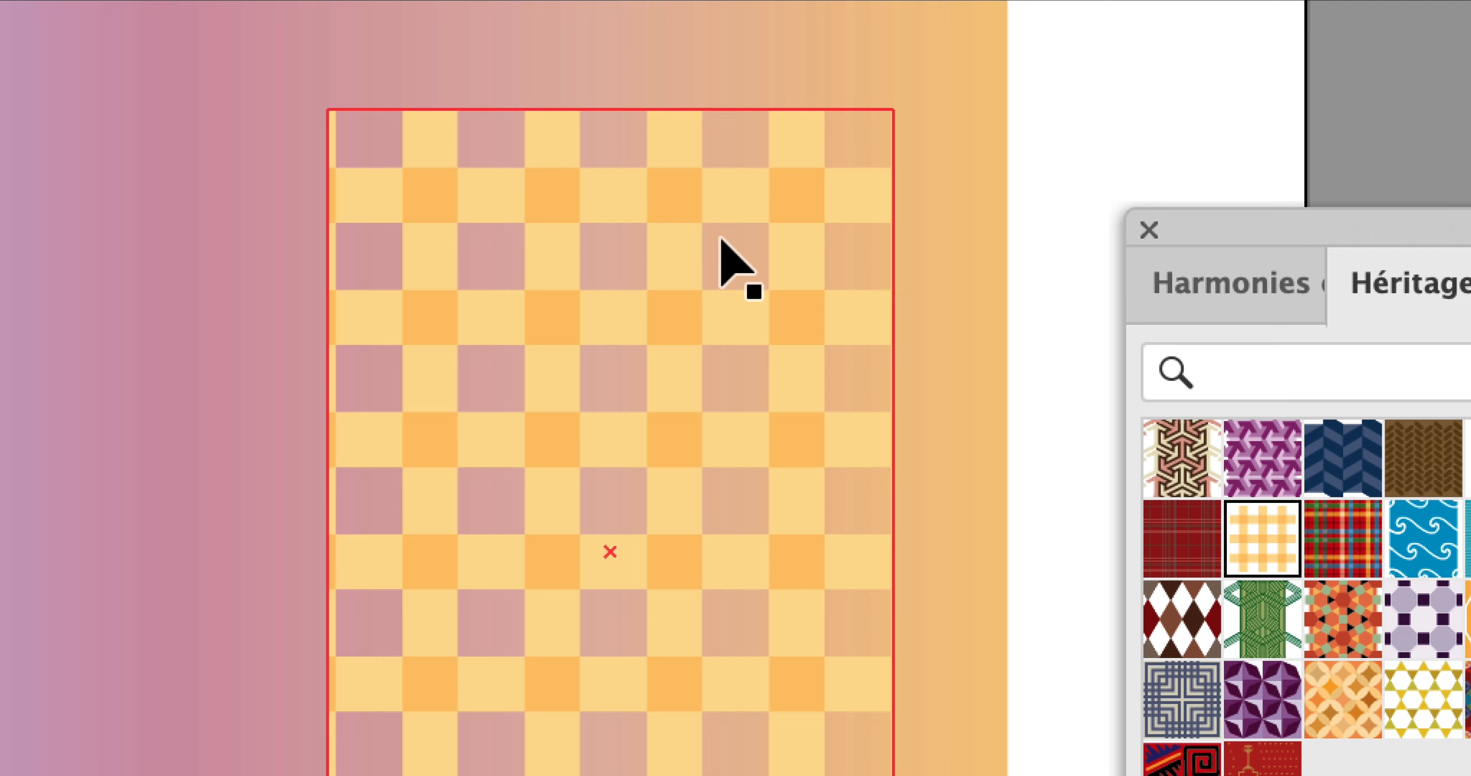
pyautogui.moveTo(705, 505); pyautogui.dragTo(762, 434)
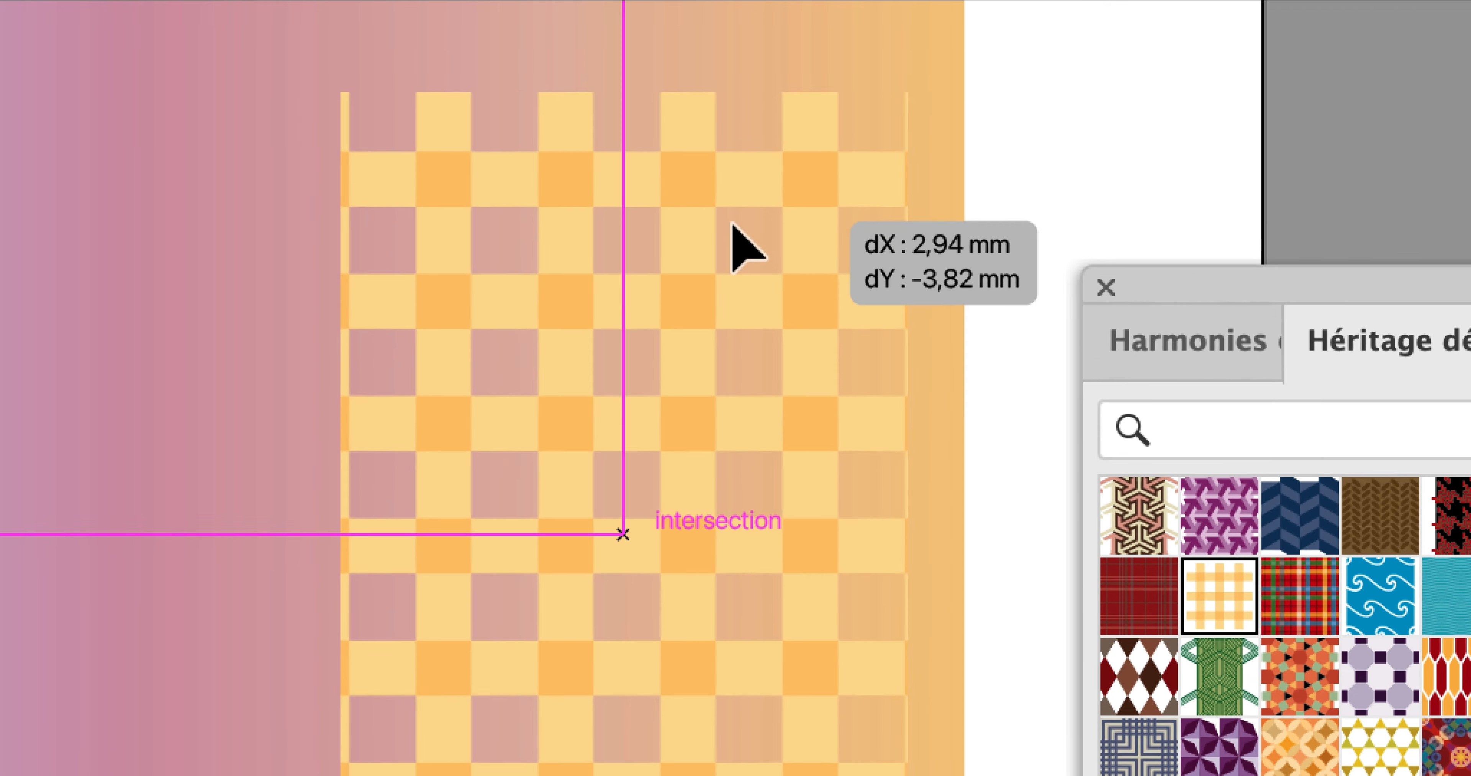
pyautogui.moveTo(733, 224); pyautogui.dragTo(731, 225)
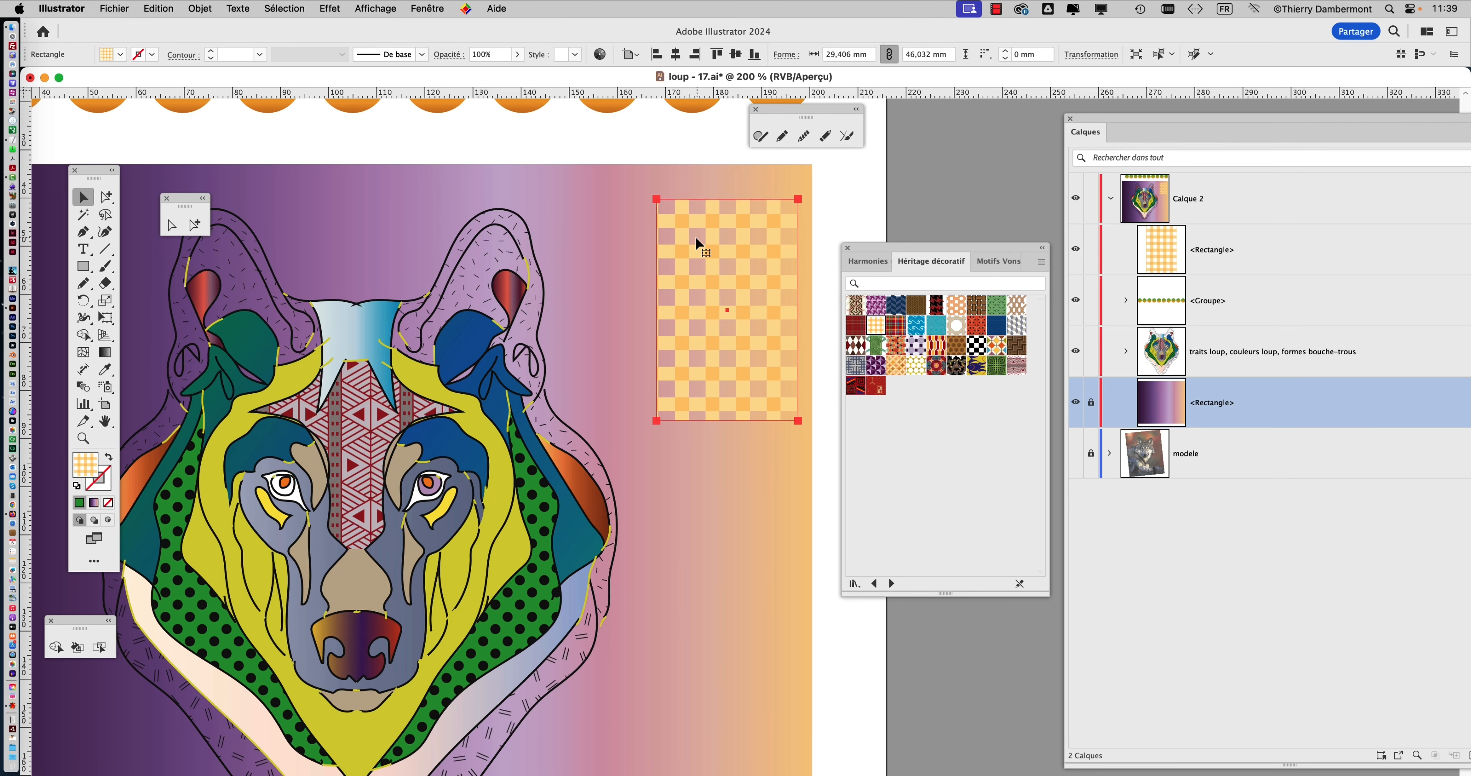
pyautogui.moveTo(695, 236)
pyautogui.mouseDown()
pyautogui.moveTo(695, 279)
pyautogui.moveTo(688, 257)
pyautogui.mouseUp()
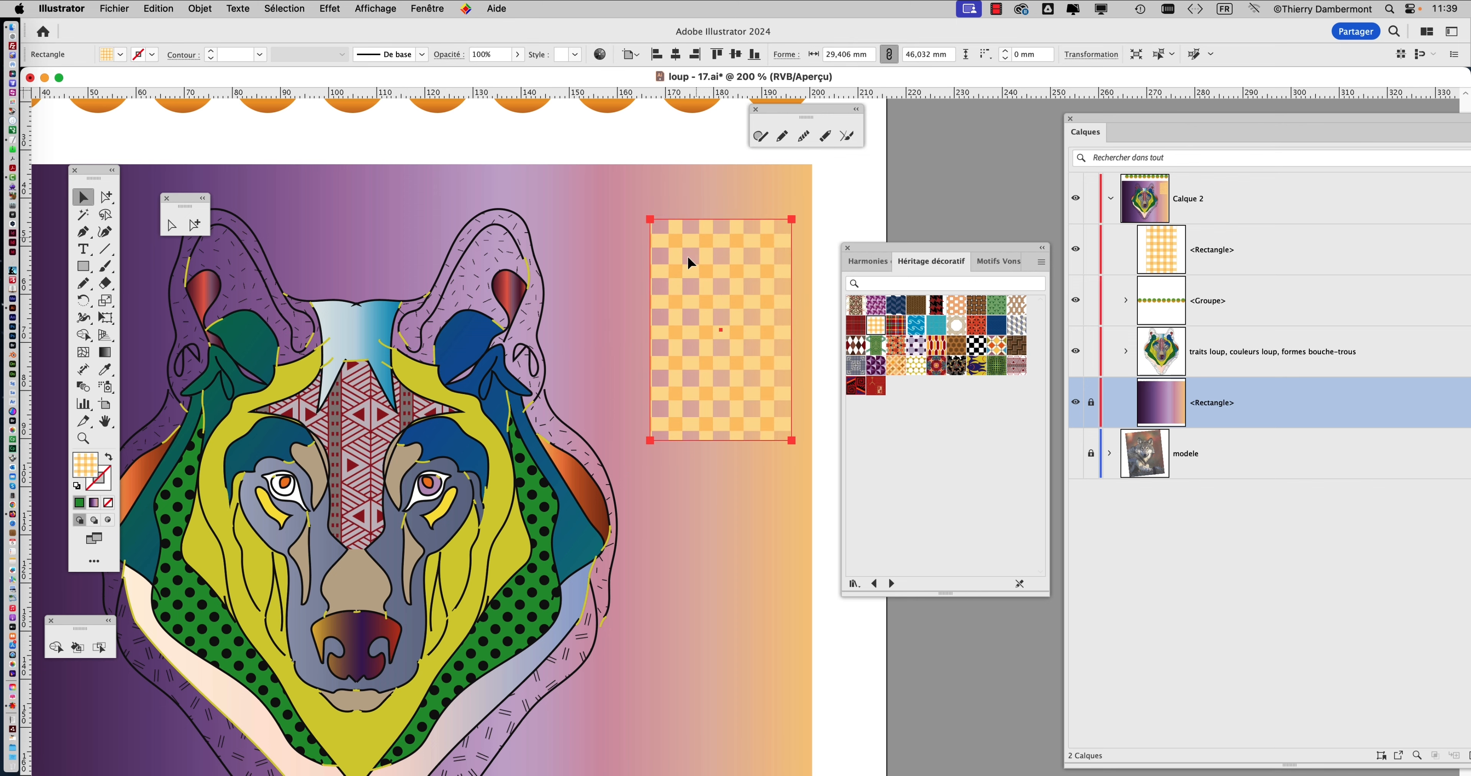
pyautogui.scroll(-1, 523, 344)
pyautogui.moveTo(531, 358); pyautogui.dragTo(595, 329)
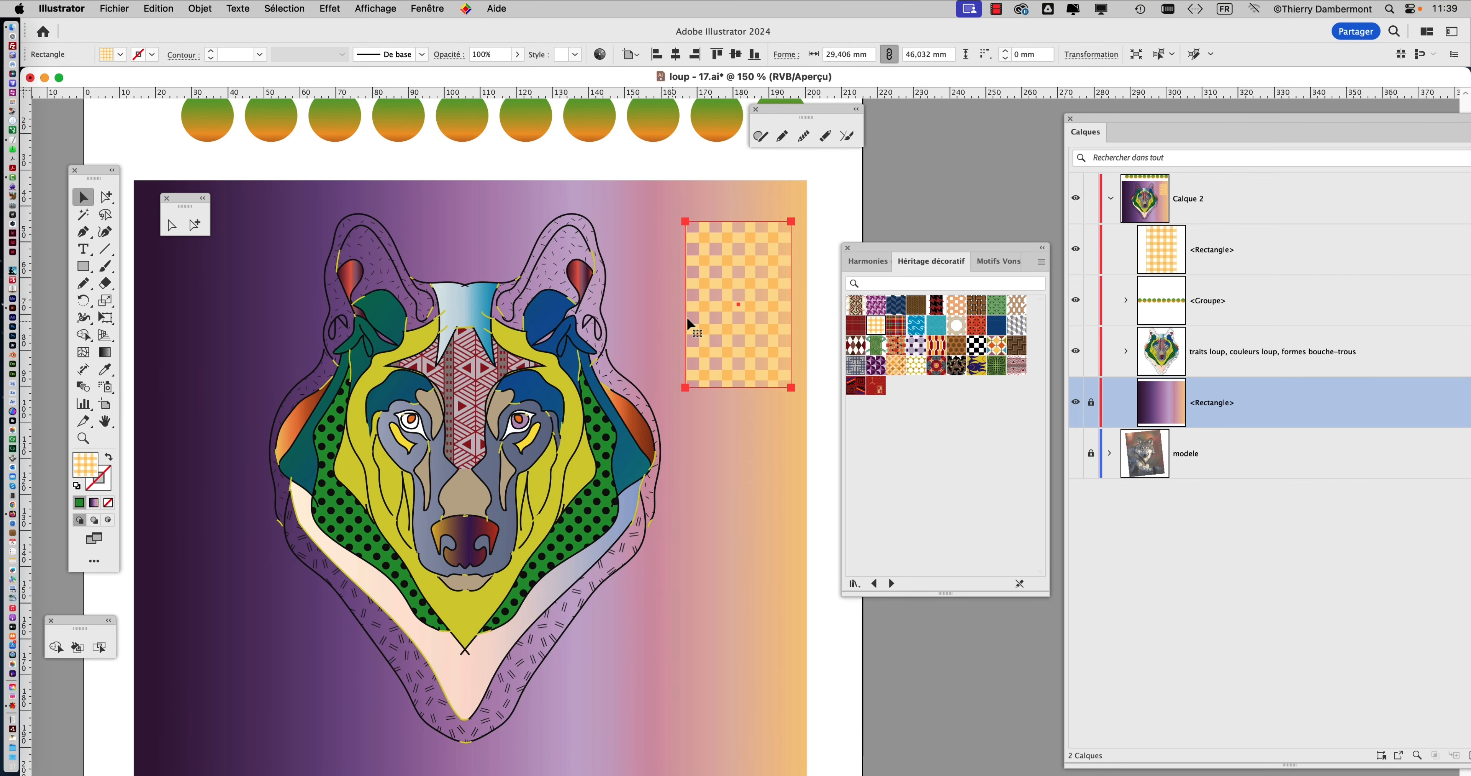
pyautogui.moveTo(686, 314)
pyautogui.mouseDown()
pyautogui.moveTo(691, 280)
pyautogui.moveTo(694, 294)
pyautogui.mouseUp()
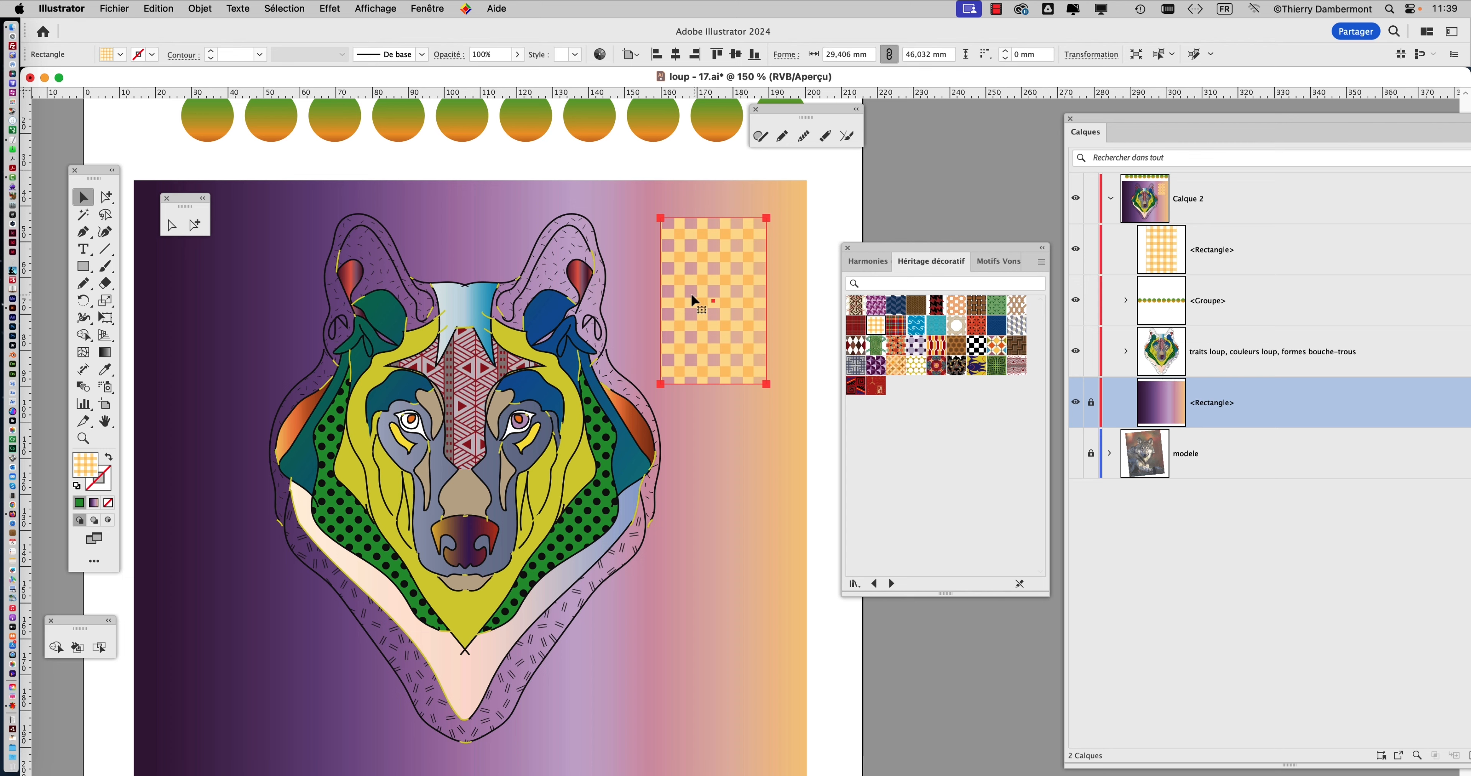
# Select the dash-patterned left ear shape with the Group Selection tool and move the pattern library clear of the wolf's head
pyautogui.click(108, 198)
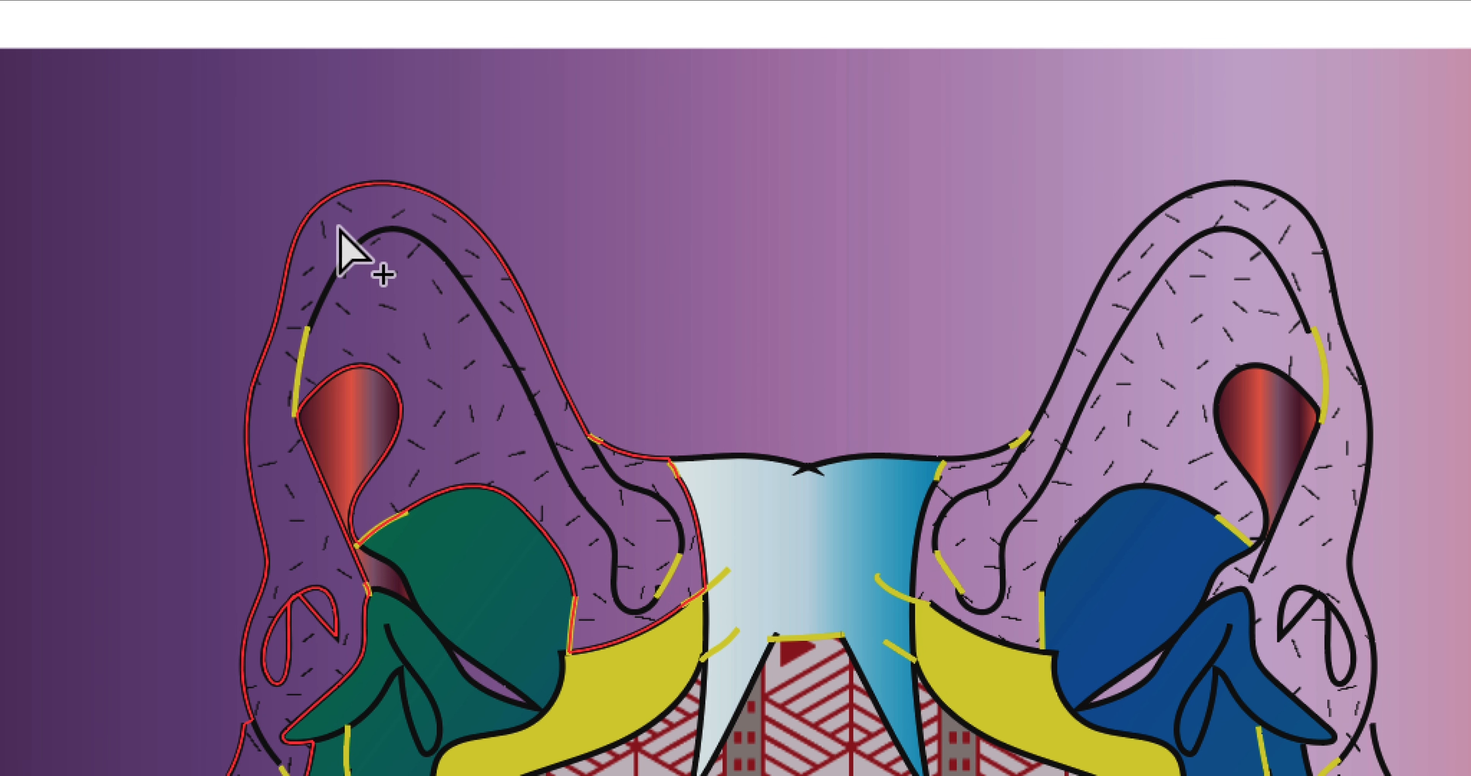
pyautogui.click(345, 227)
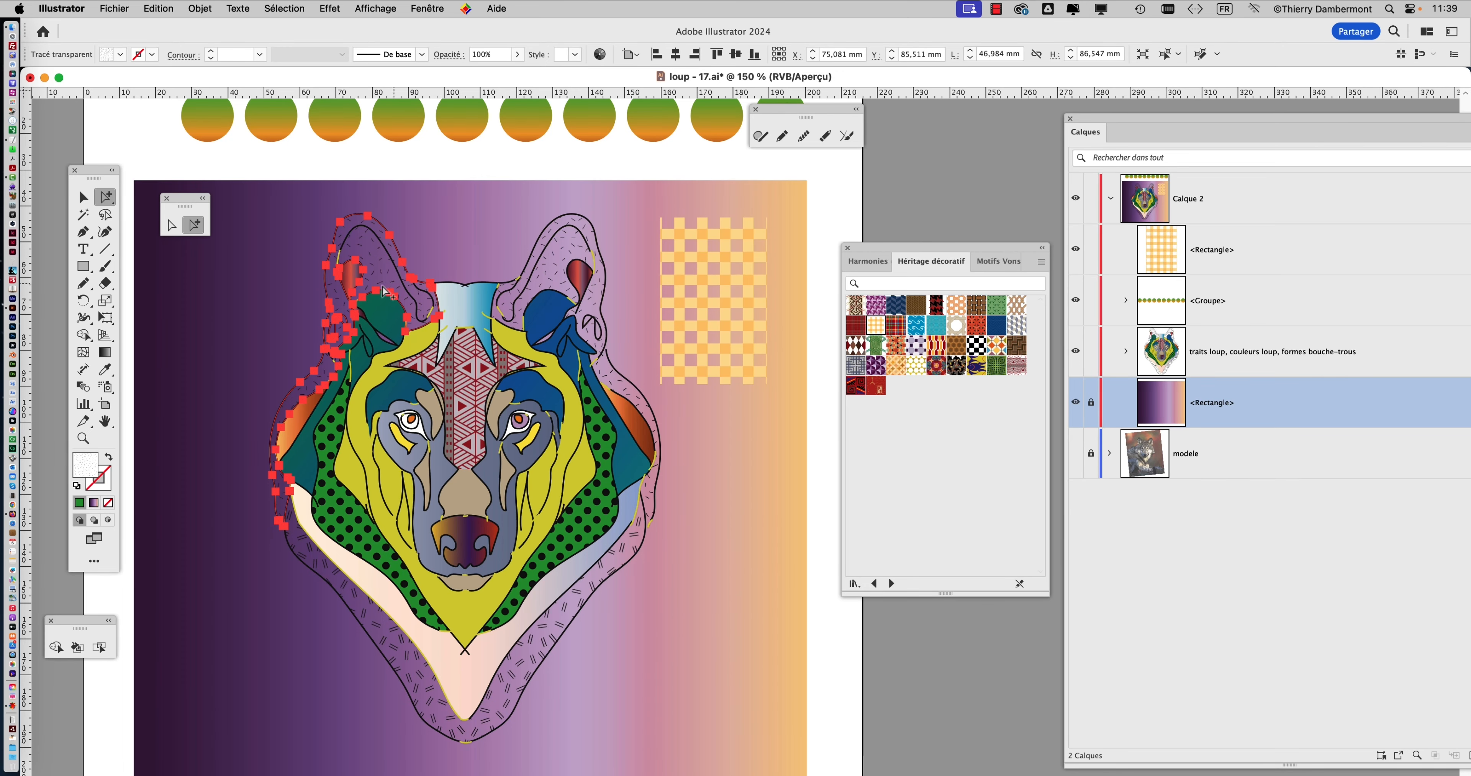
pyautogui.scroll(2, 323, 285)
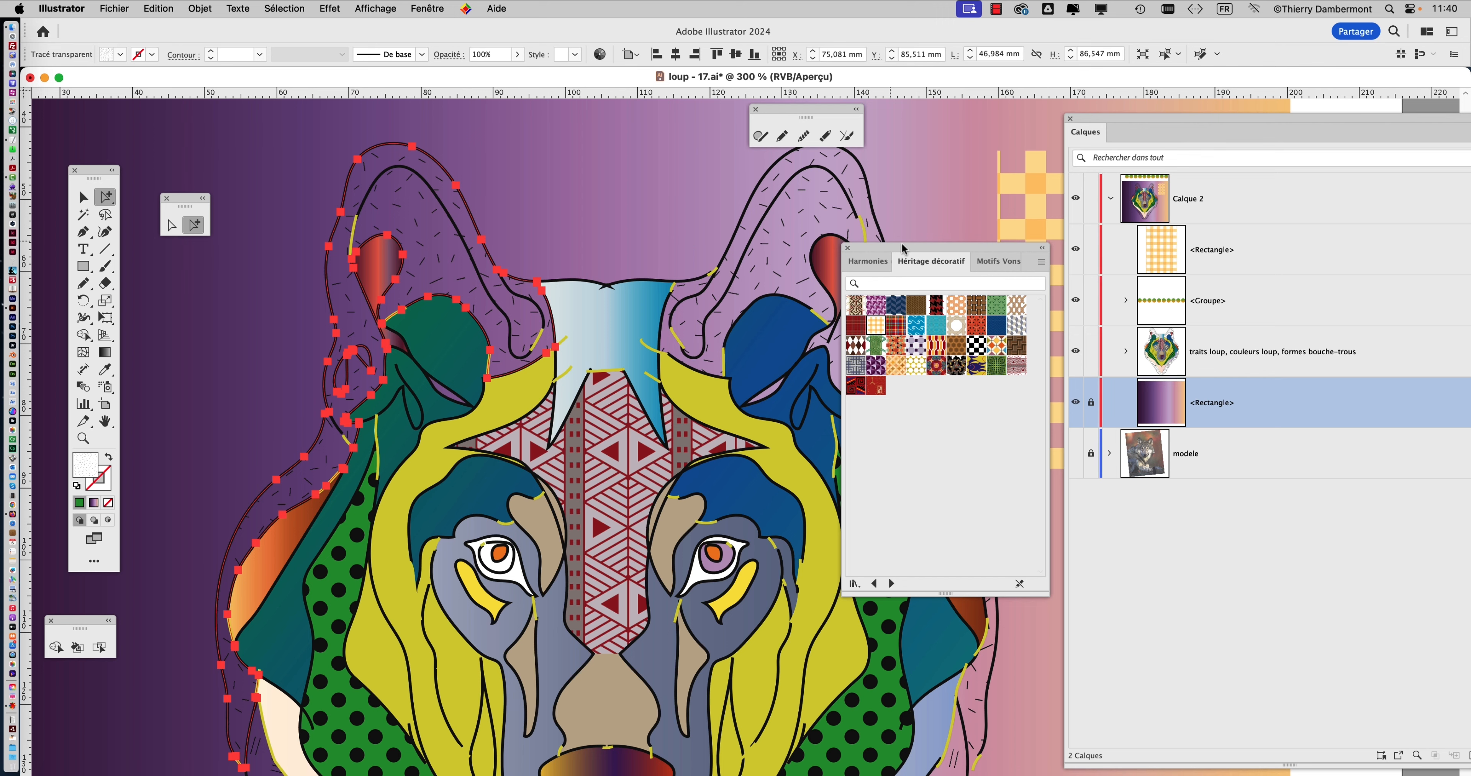
pyautogui.moveTo(887, 247); pyautogui.dragTo(979, 267)
pyautogui.moveTo(364, 402)
pyautogui.mouseDown()
pyautogui.moveTo(440, 365)
pyautogui.moveTo(516, 293)
pyautogui.moveTo(487, 381)
pyautogui.moveTo(345, 390)
pyautogui.mouseUp()
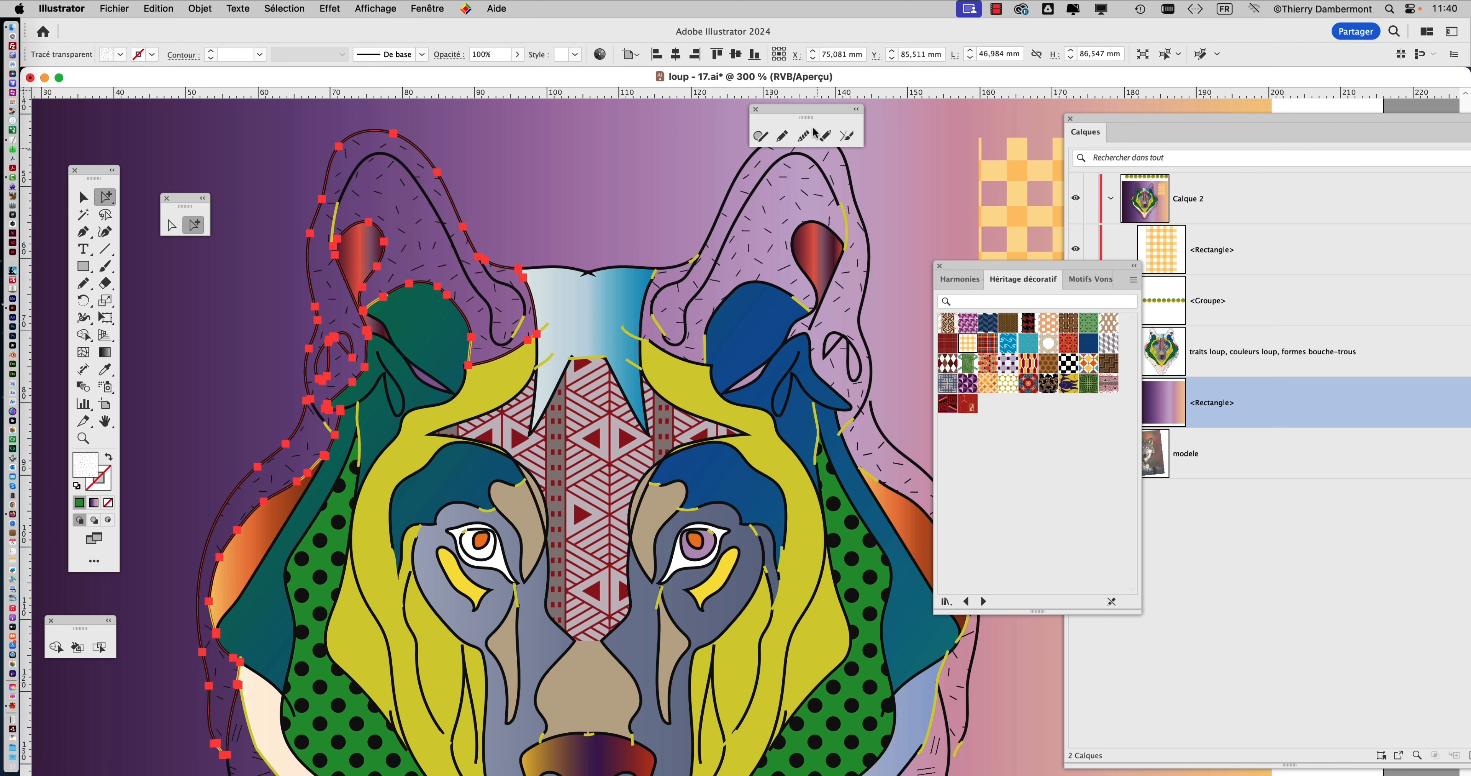
# Show the Aspect settings of the left ear shape, reduce their height and place them between the ears
pyautogui.moveTo(777, 107); pyautogui.dragTo(918, 133)
pyautogui.click(439, 8)
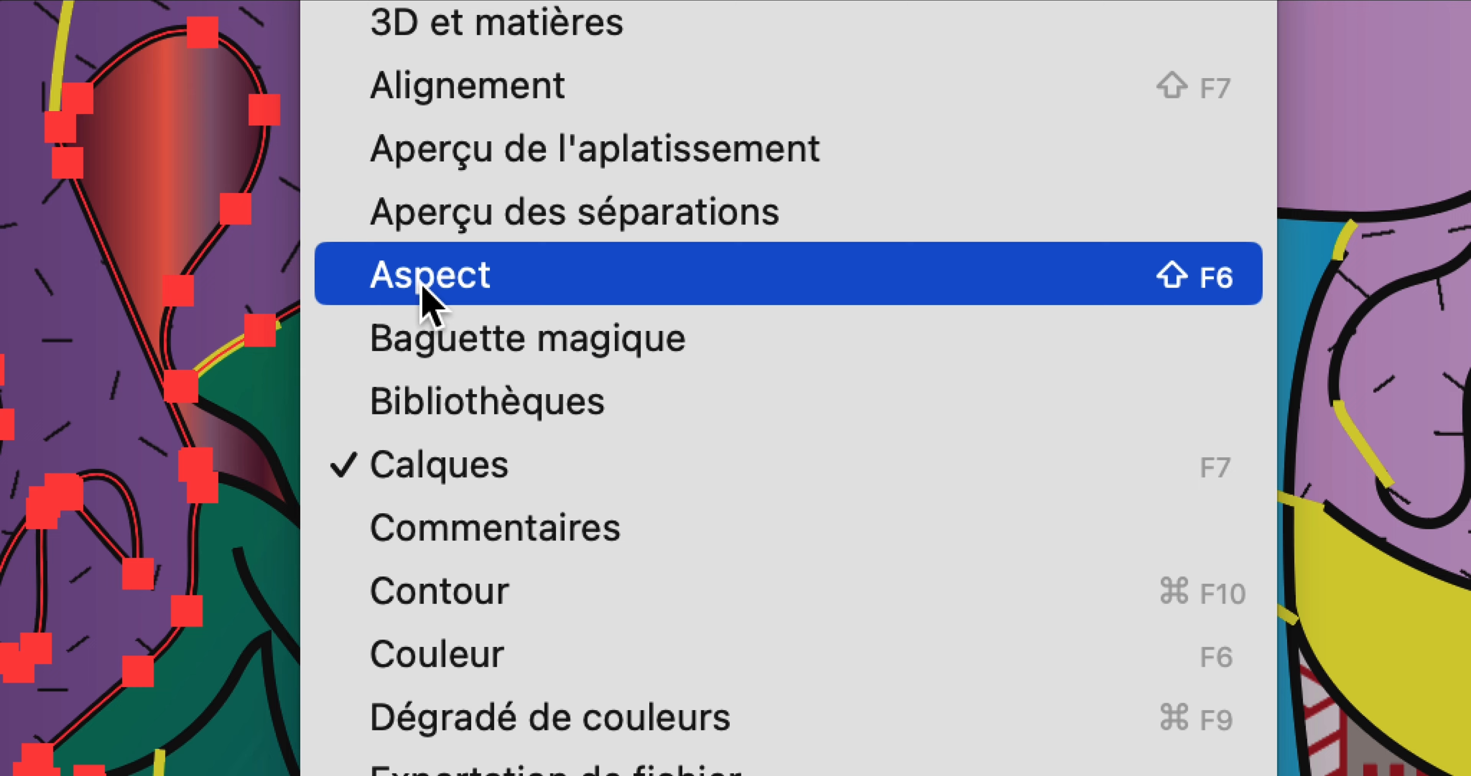
pyautogui.click(422, 288)
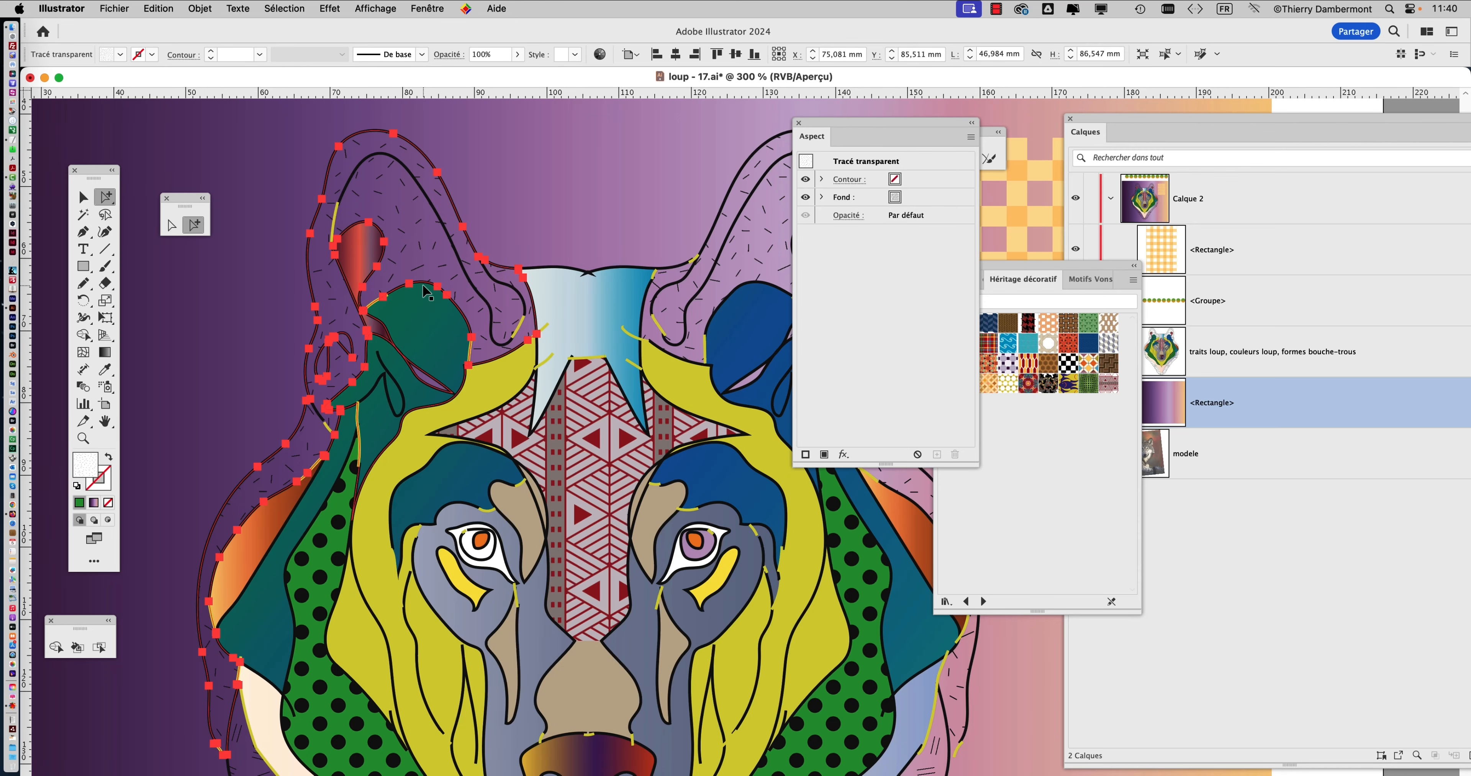
pyautogui.moveTo(851, 124); pyautogui.dragTo(651, 151)
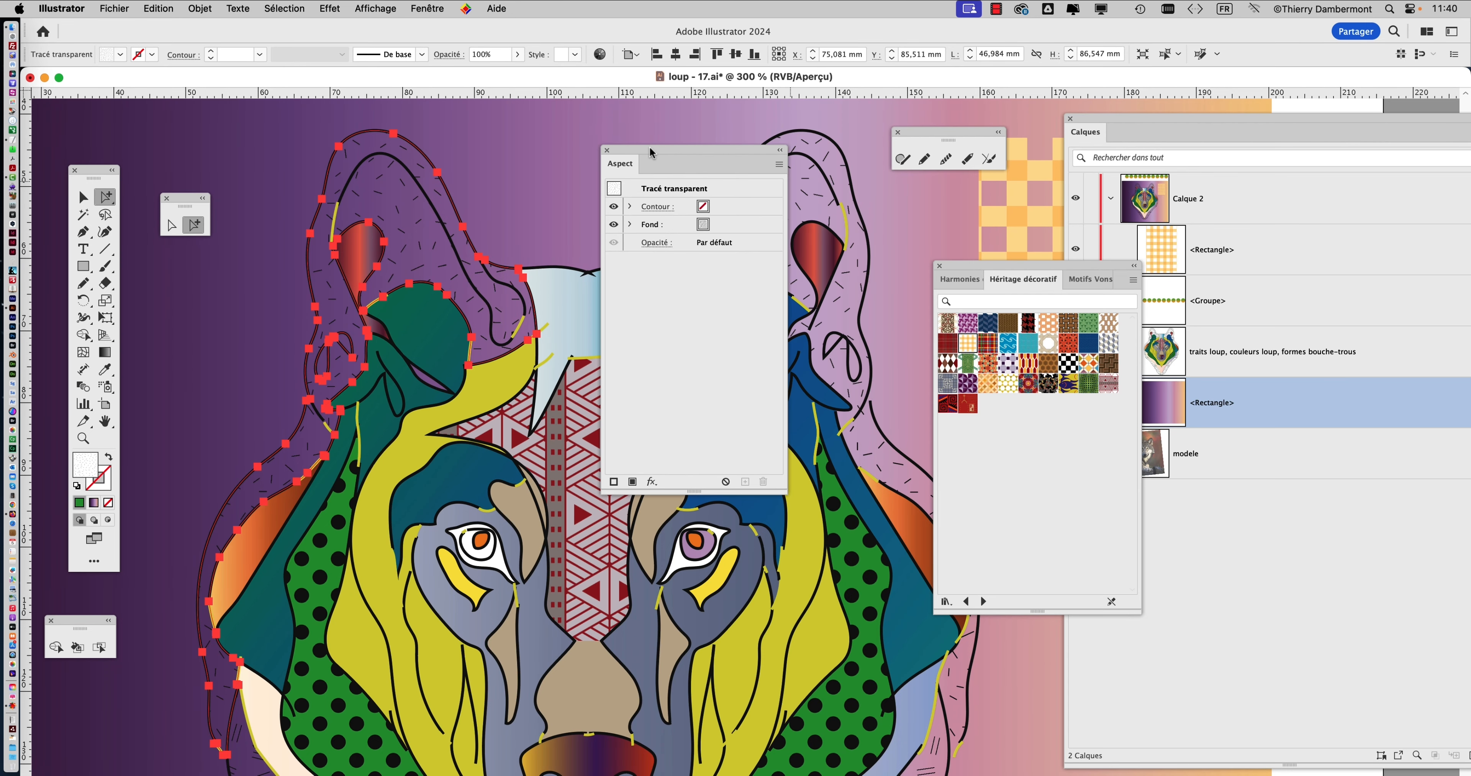
pyautogui.moveTo(785, 492); pyautogui.dragTo(824, 310)
pyautogui.moveTo(665, 150); pyautogui.dragTo(611, 167)
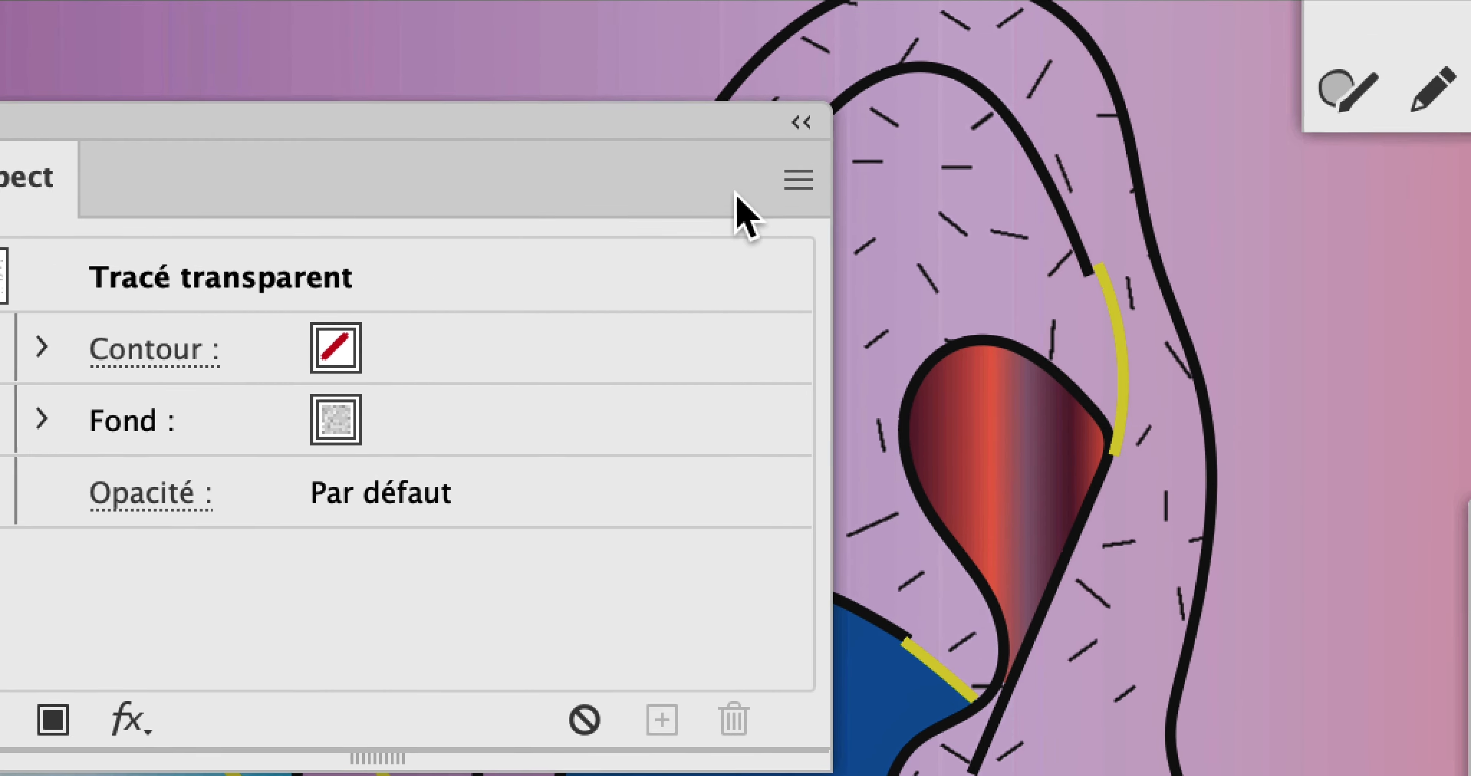
# Add a second fill to the left ear shape, order it beneath the dash-pattern fill and set it to blue
pyautogui.click(753, 194)
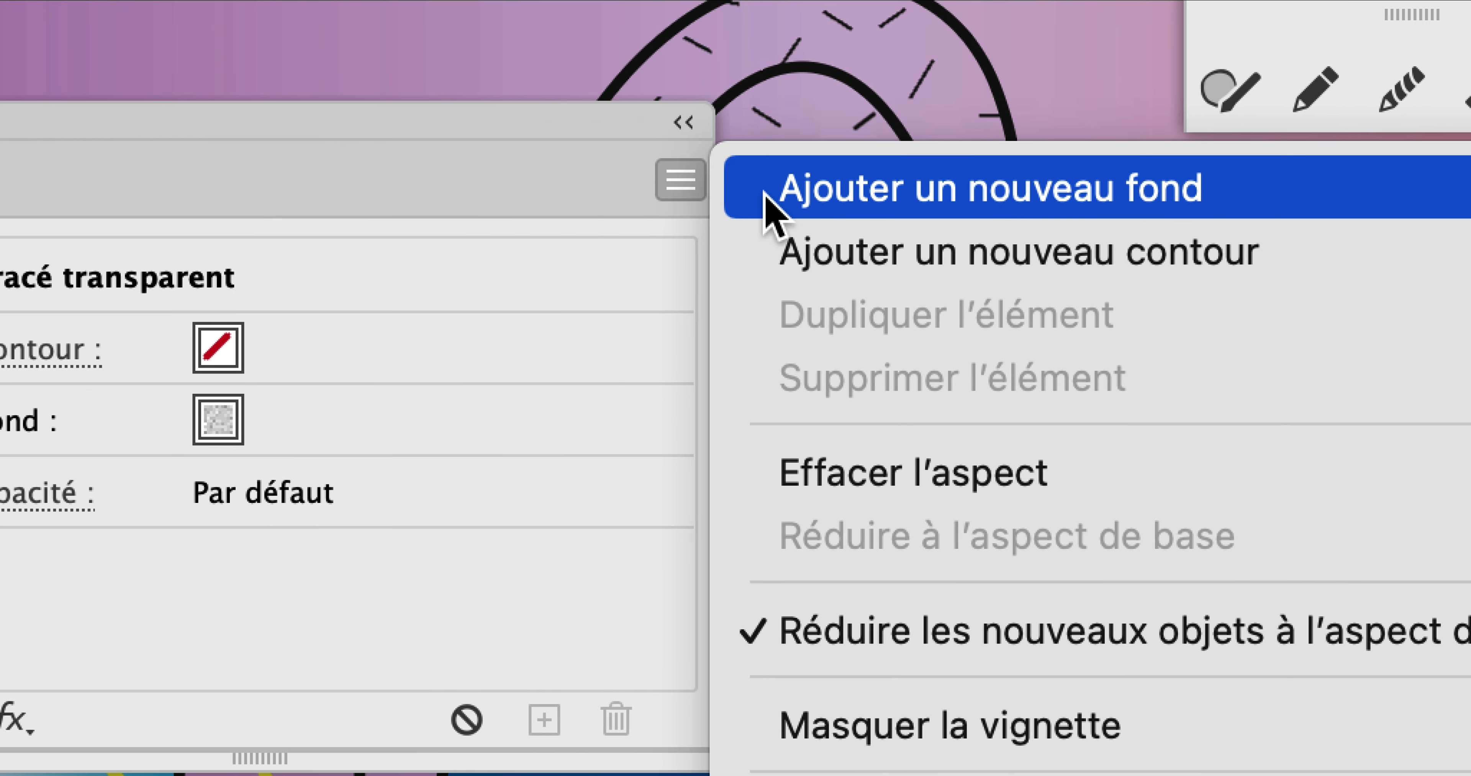
pyautogui.click(669, 191)
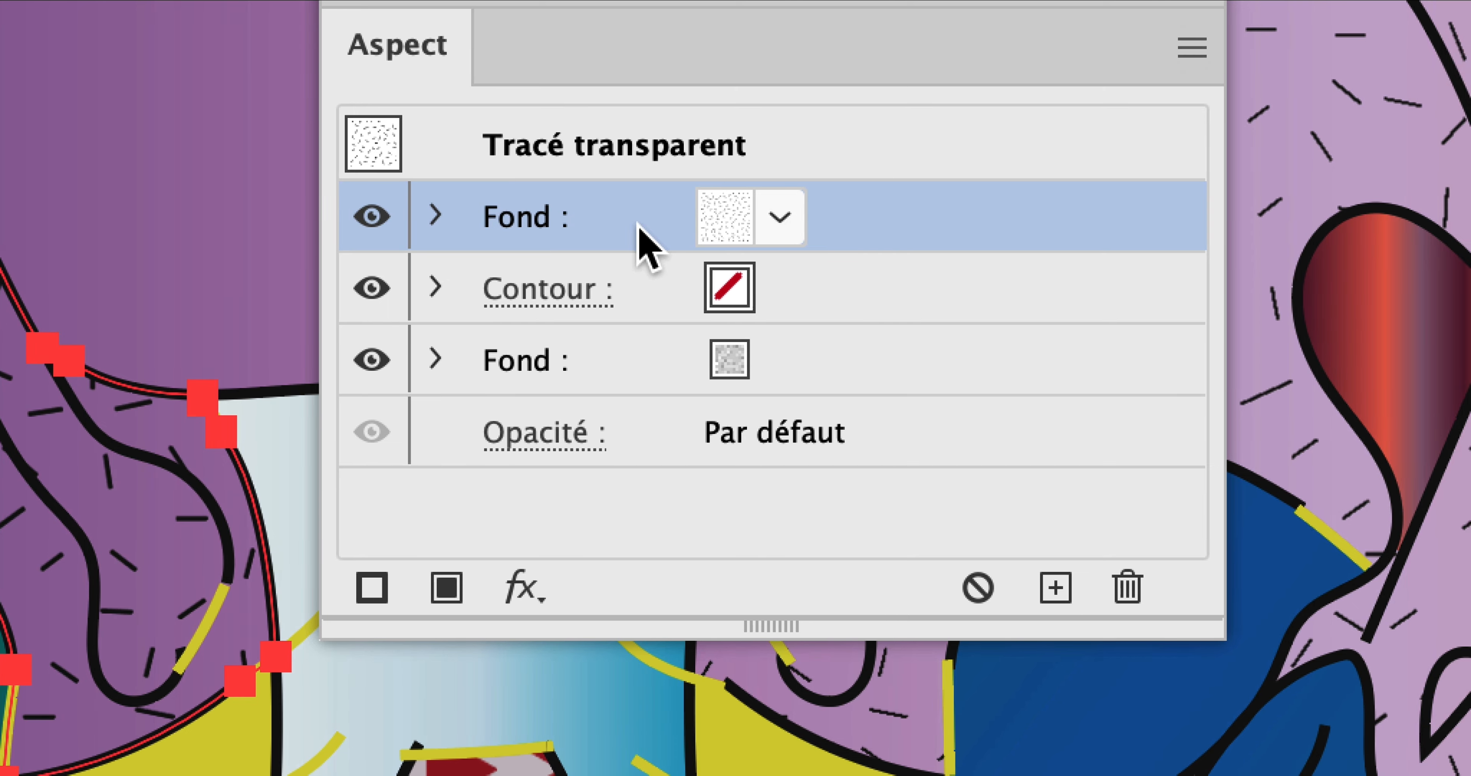
pyautogui.moveTo(637, 225); pyautogui.dragTo(661, 351)
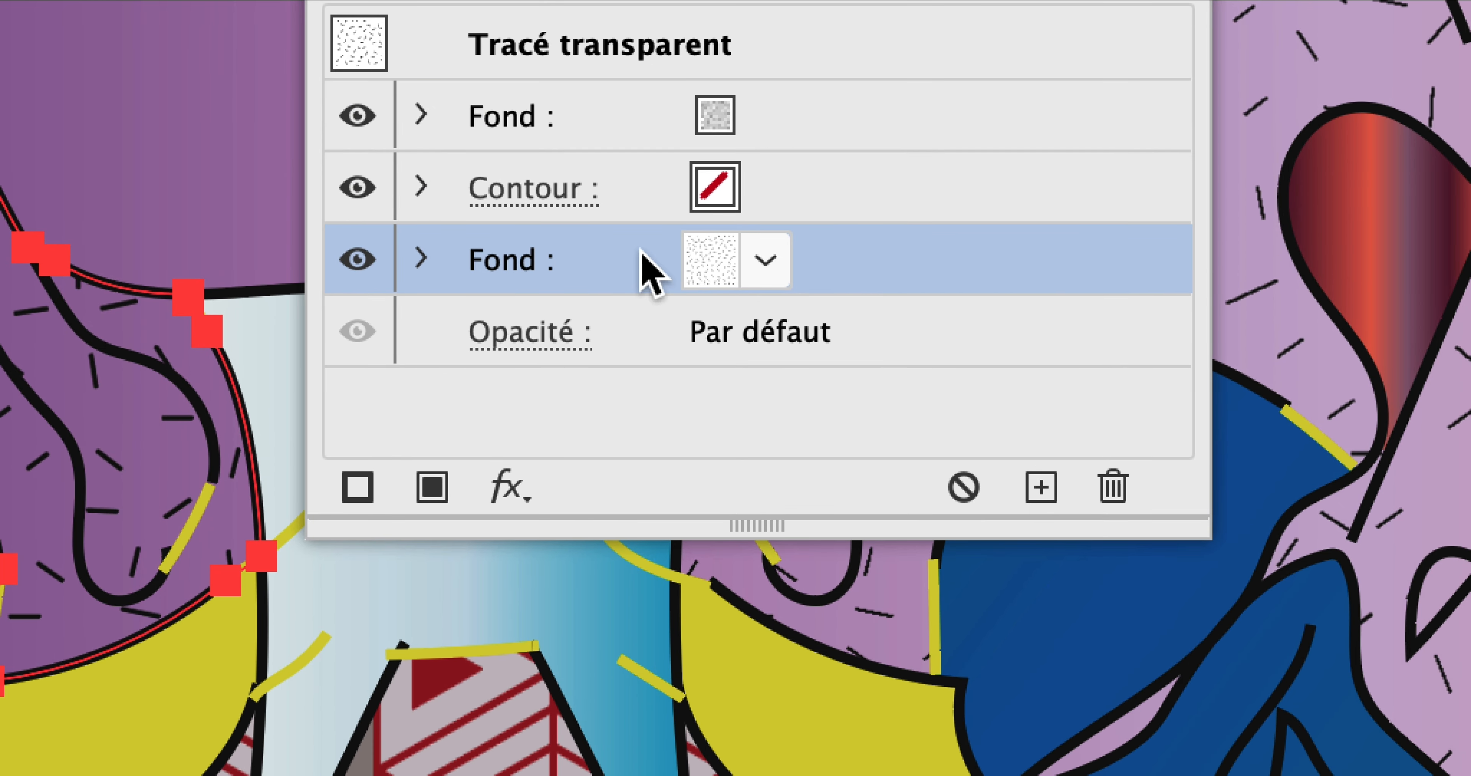
pyautogui.moveTo(641, 251); pyautogui.dragTo(650, 129)
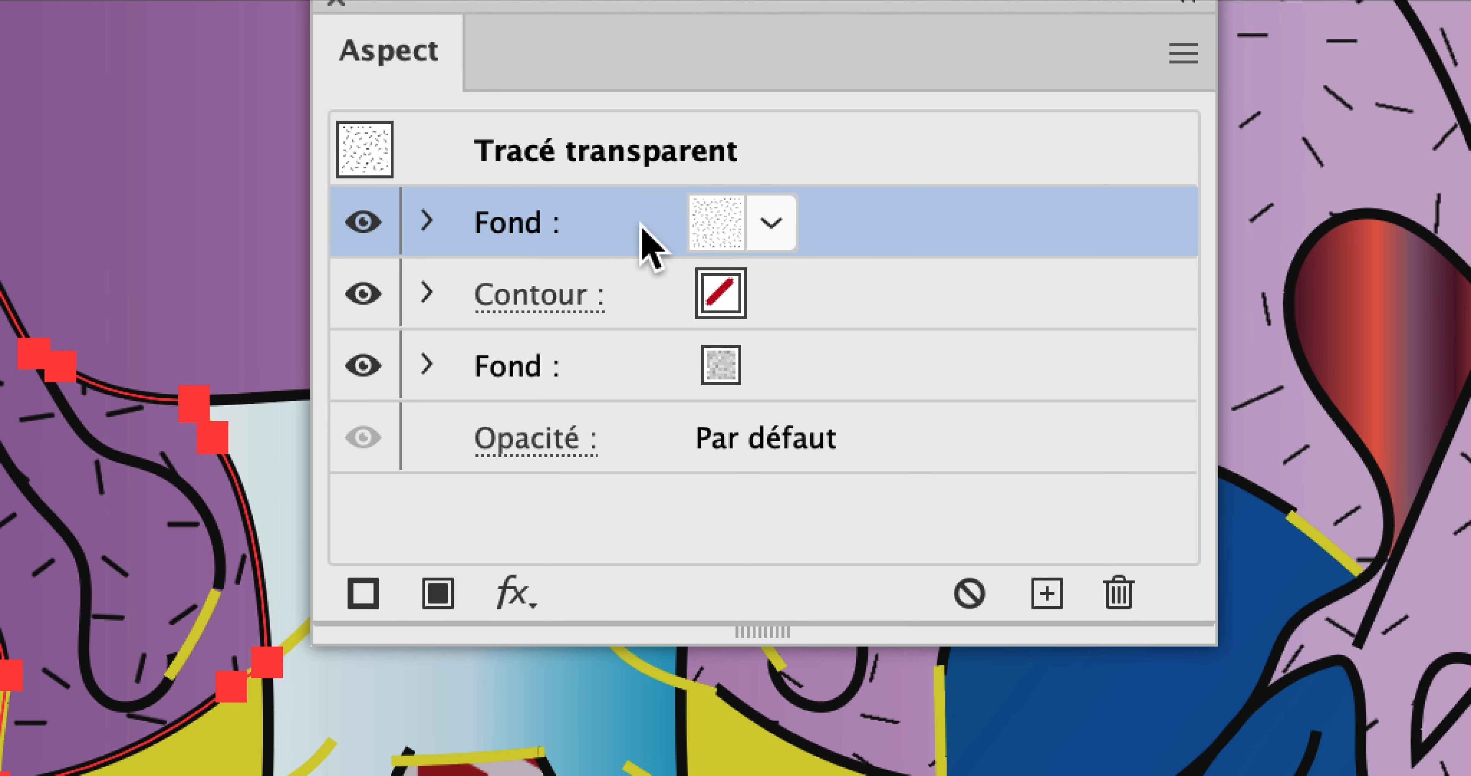
pyautogui.moveTo(645, 240); pyautogui.dragTo(643, 402)
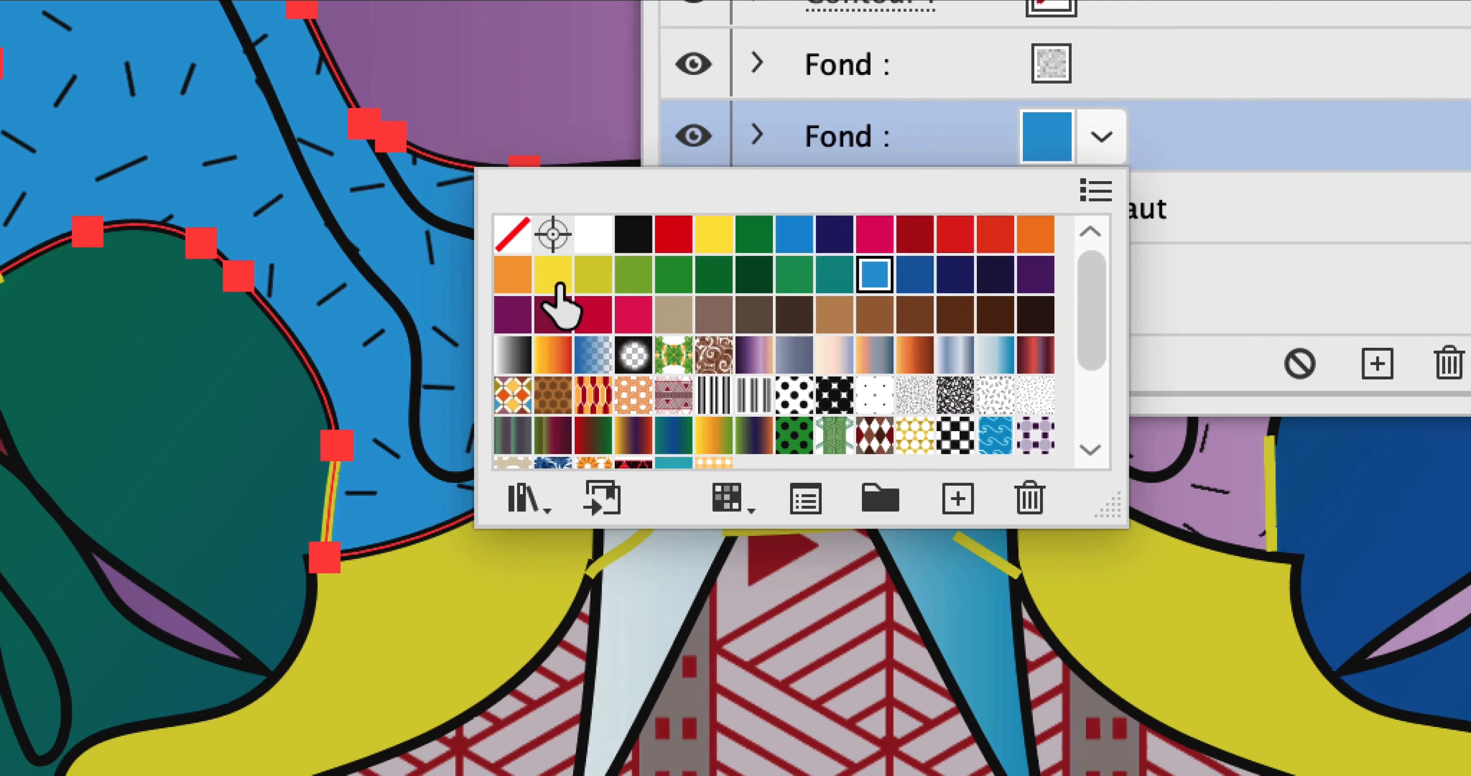
# Set the lower fill in turn to olive yellow, orange, and the purple, grey-blue and pale peach gradients, enlarging the swatch list
pyautogui.click(577, 278)
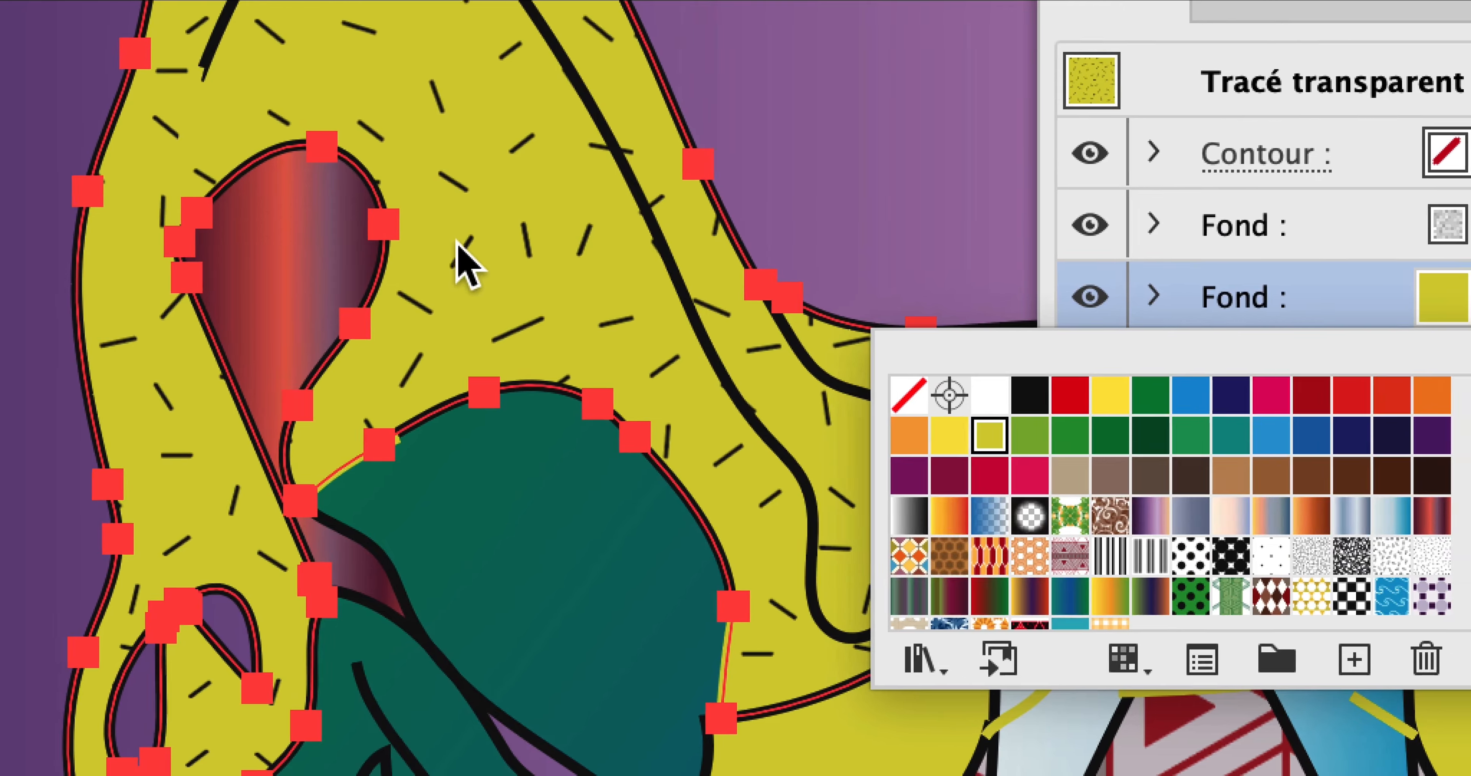
pyautogui.click(906, 435)
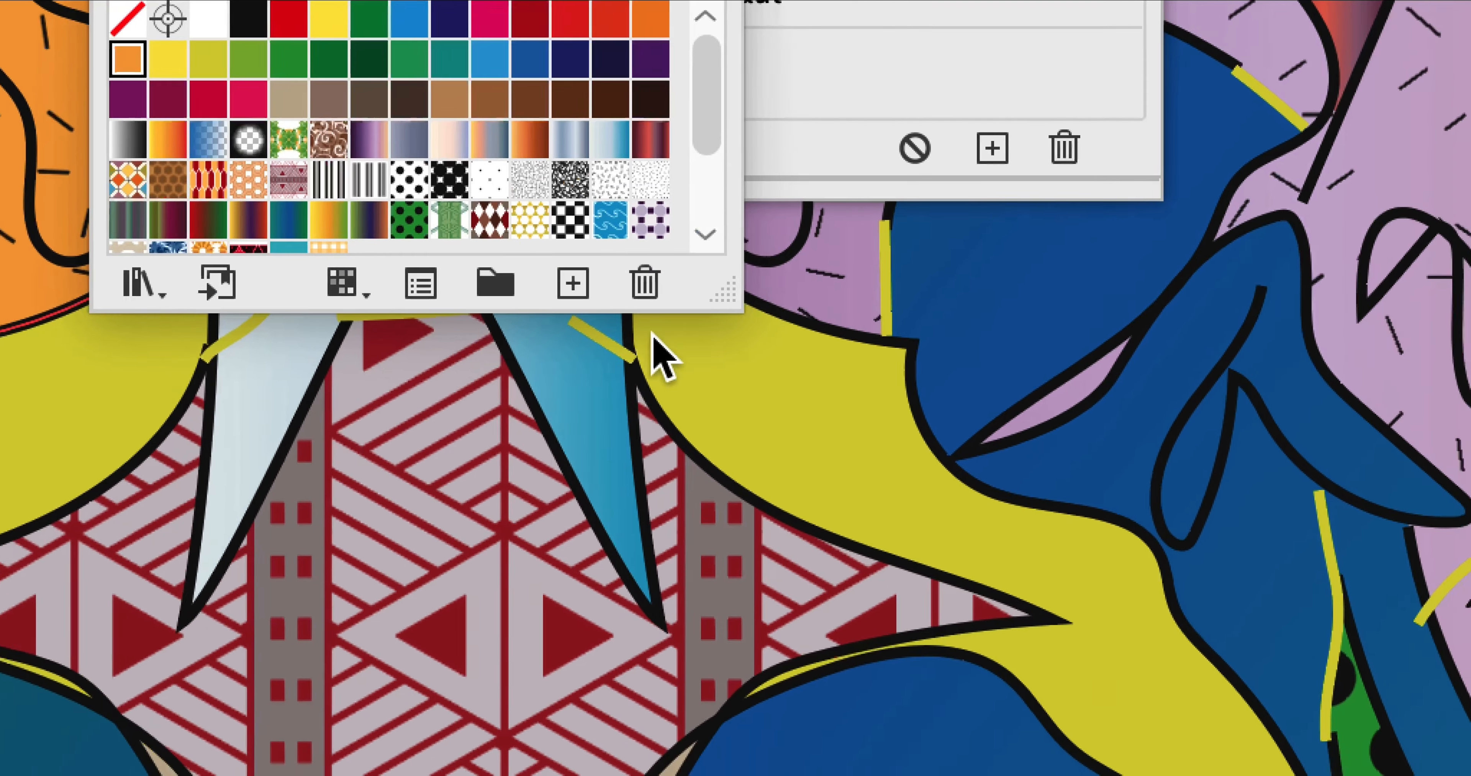
pyautogui.moveTo(727, 291); pyautogui.dragTo(849, 637)
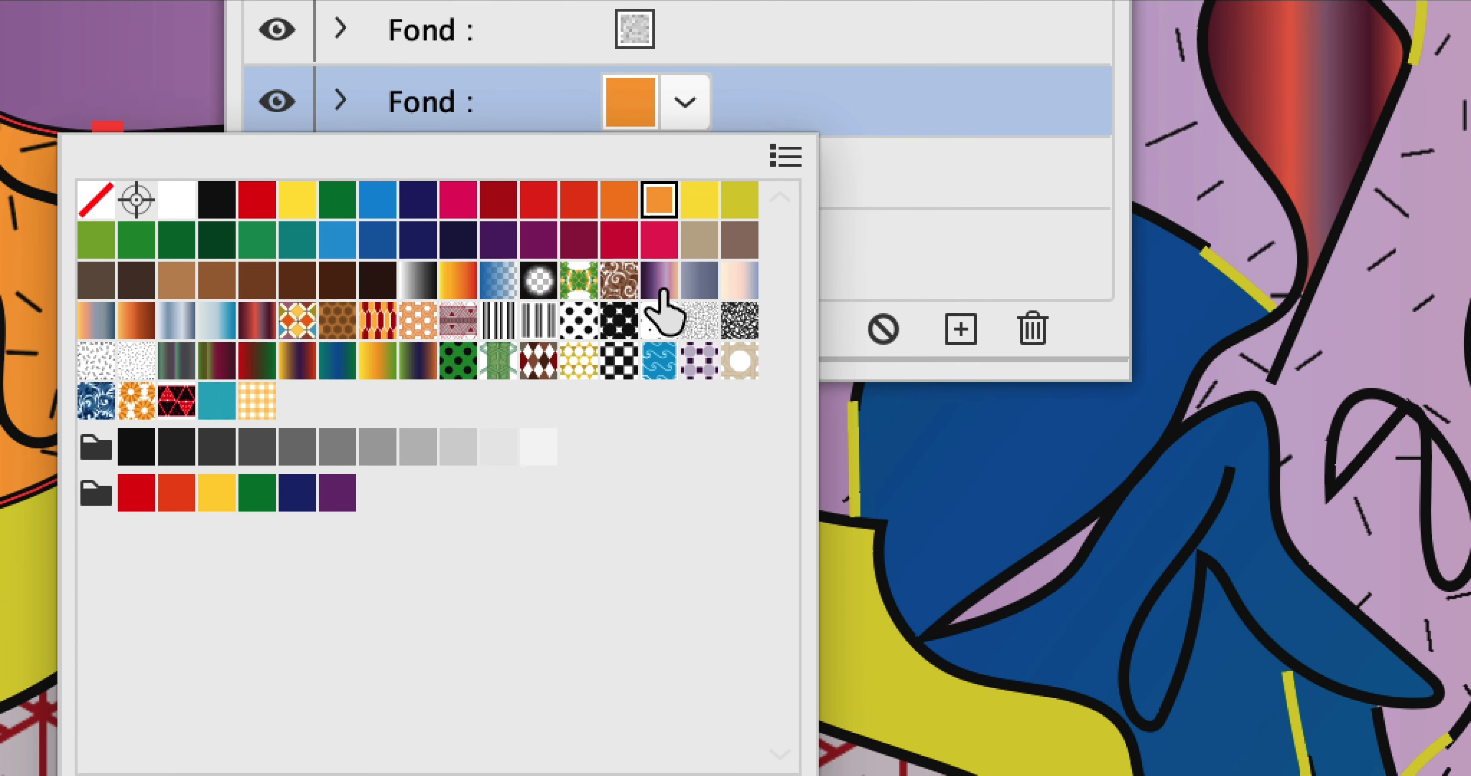
pyautogui.click(784, 253)
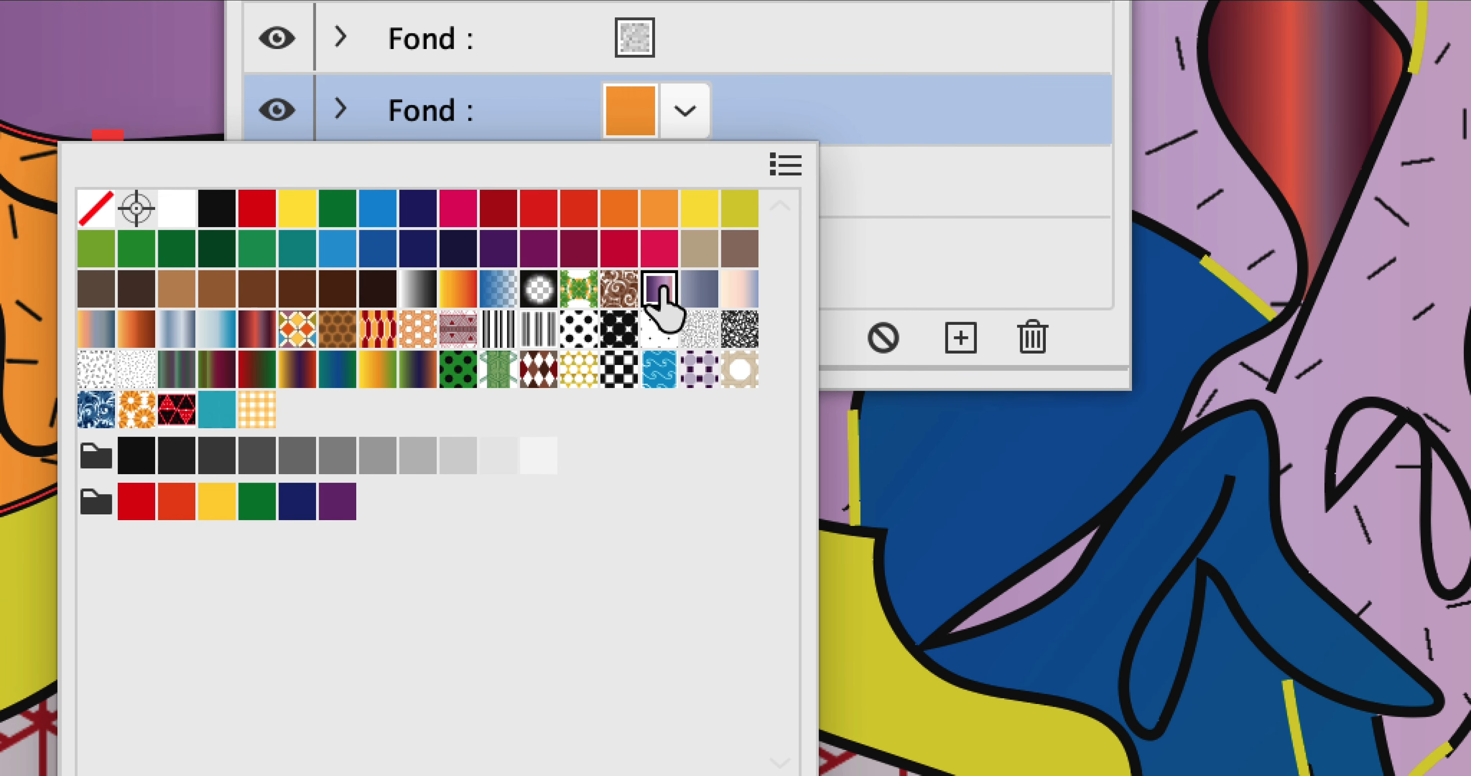
pyautogui.click(701, 292)
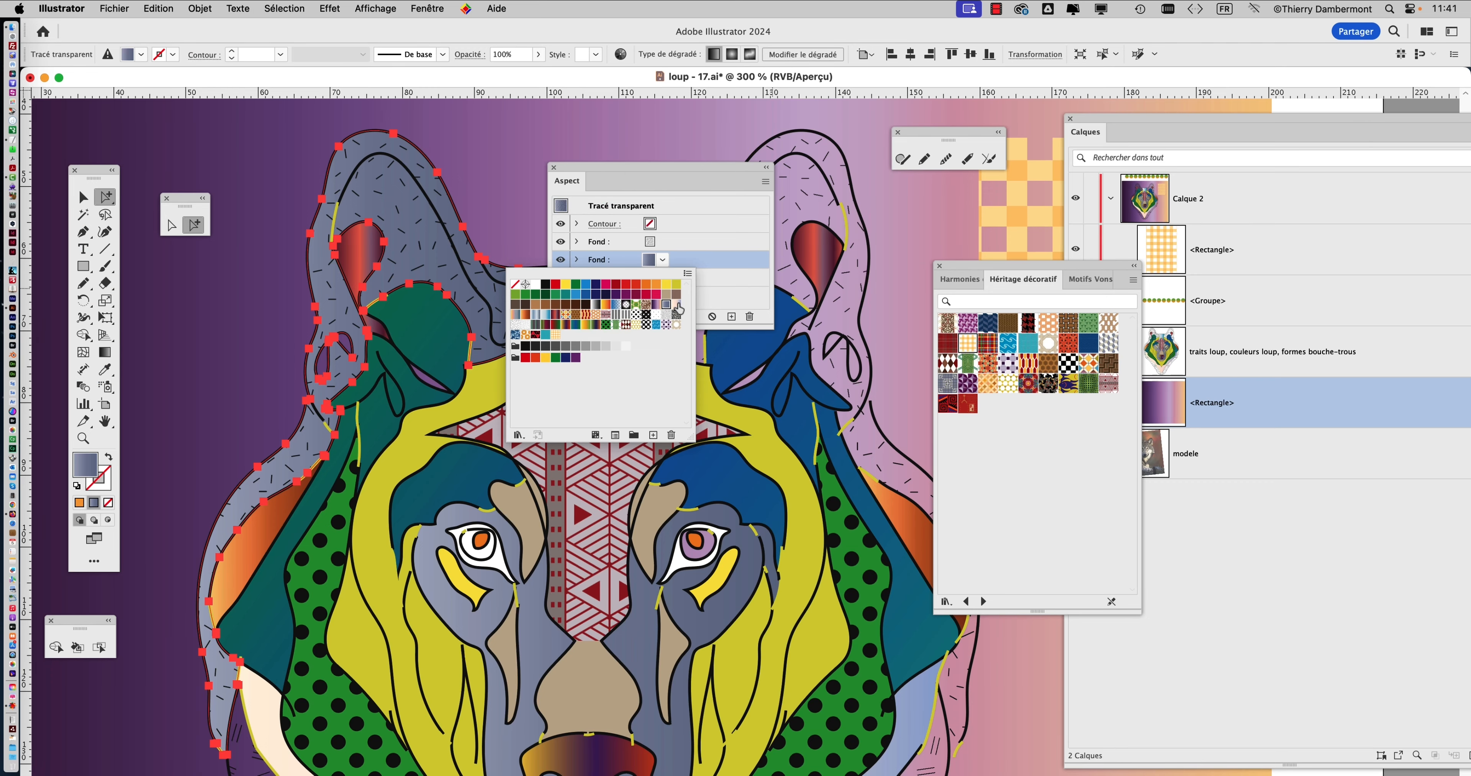
pyautogui.click(676, 304)
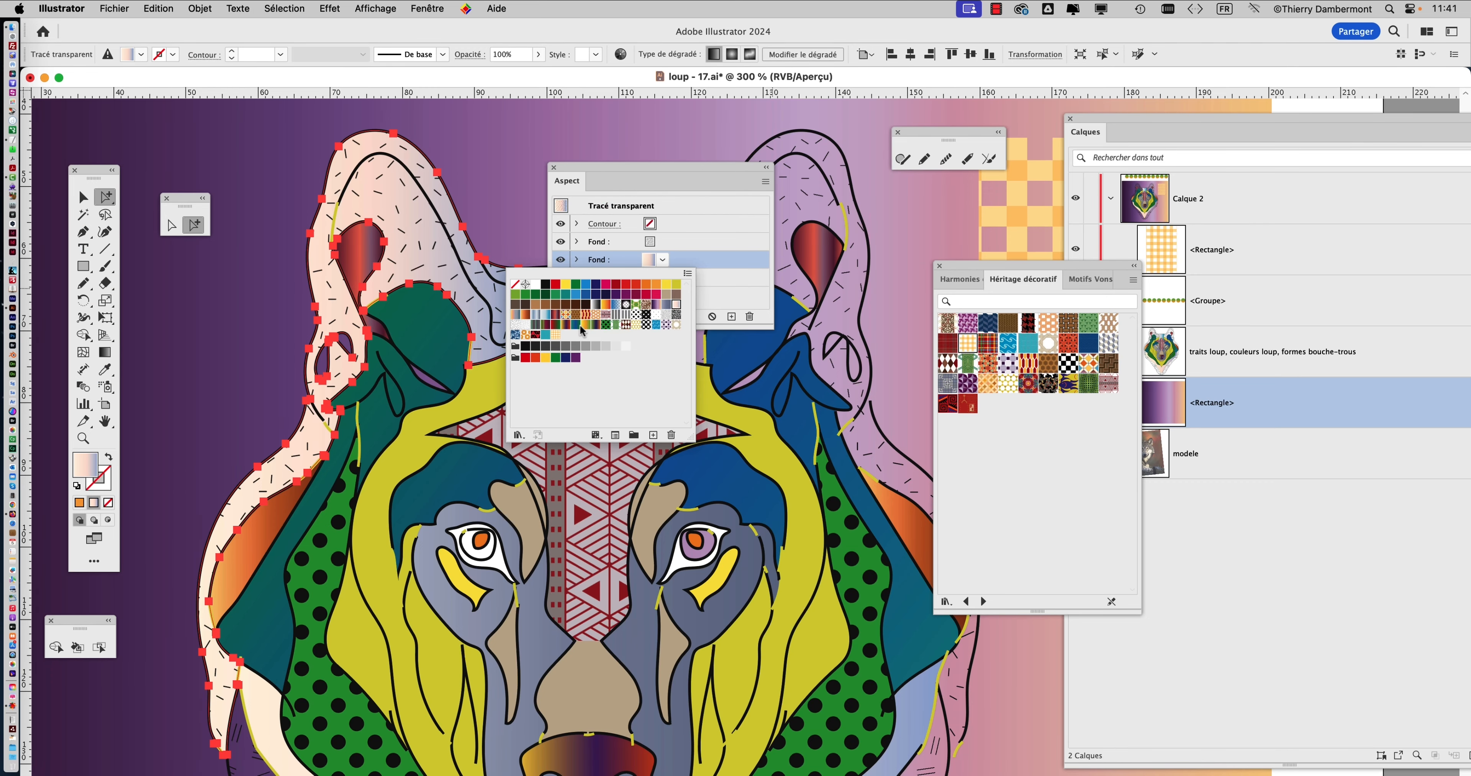
# Show the fill swatches as large thumbnails, enlarge their list, and set the left ear's lower fill to the dark red and orange gradient
pyautogui.click(689, 277)
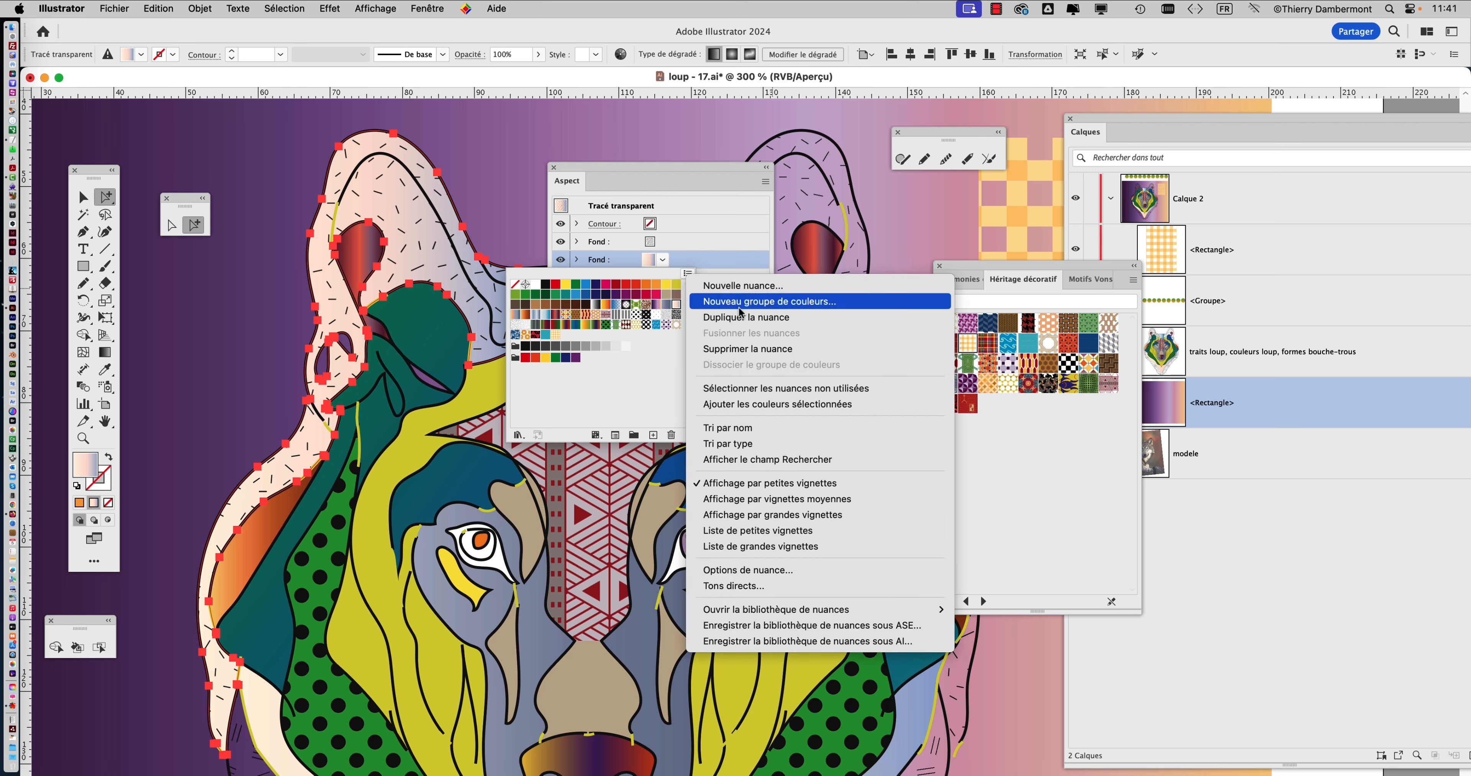
pyautogui.click(775, 515)
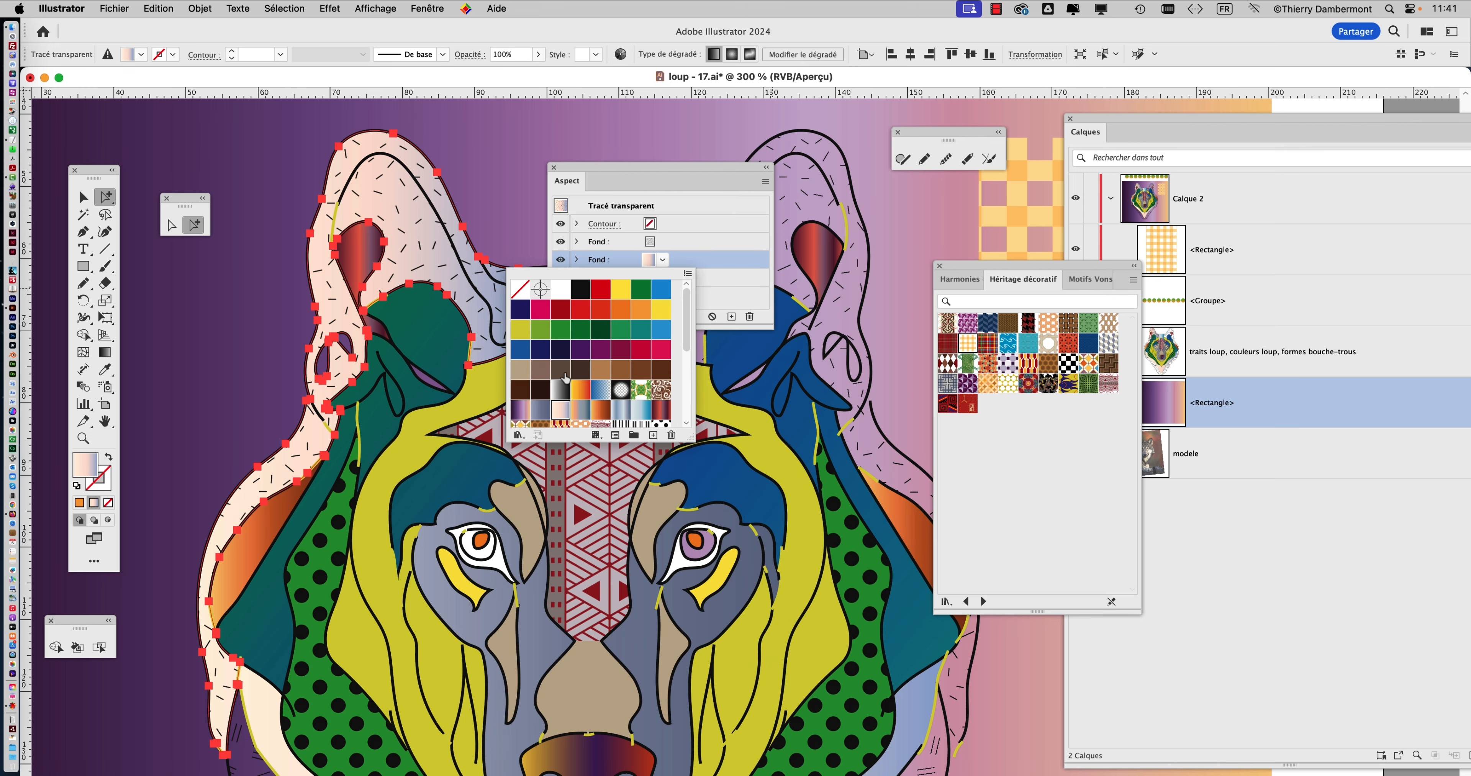
pyautogui.moveTo(691, 438); pyautogui.dragTo(738, 582)
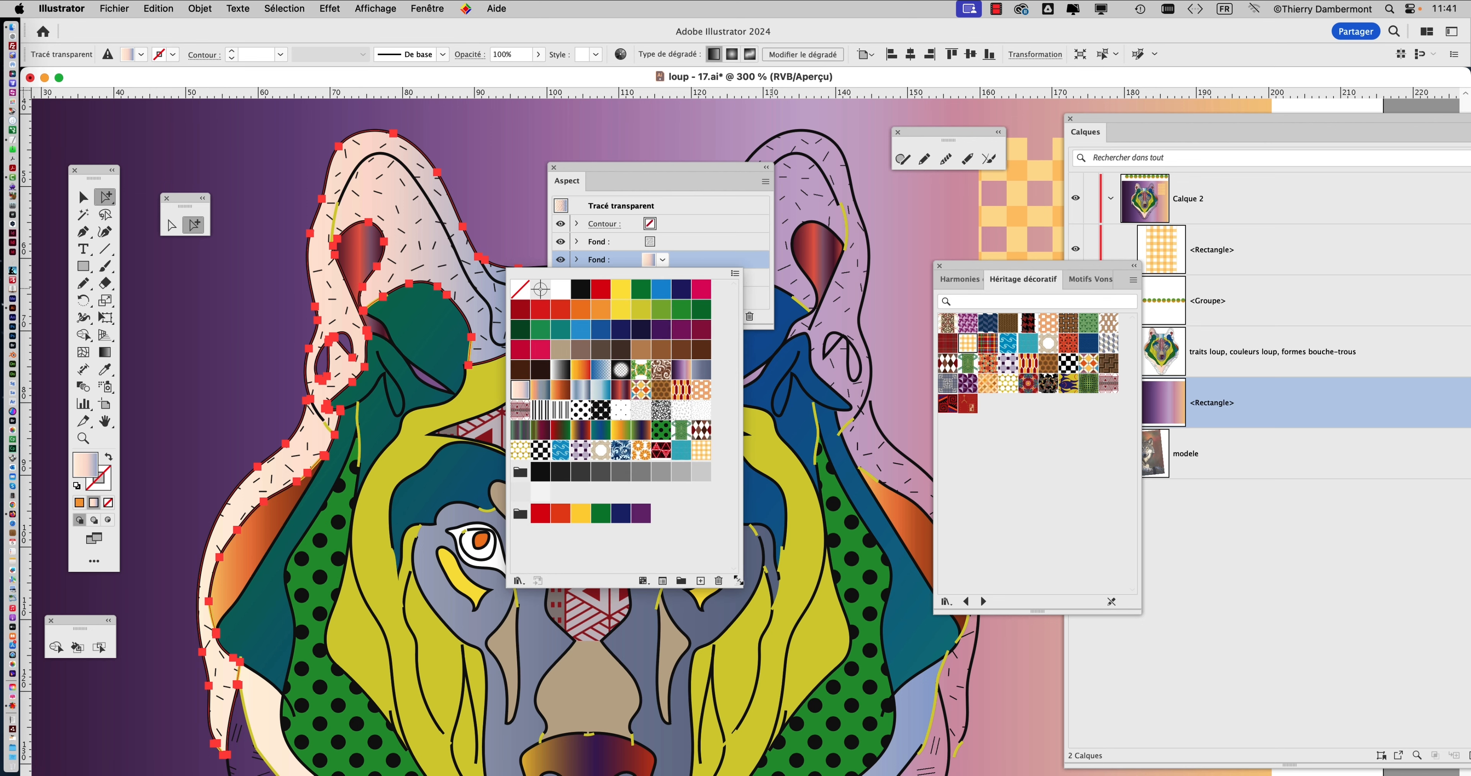
pyautogui.click(620, 391)
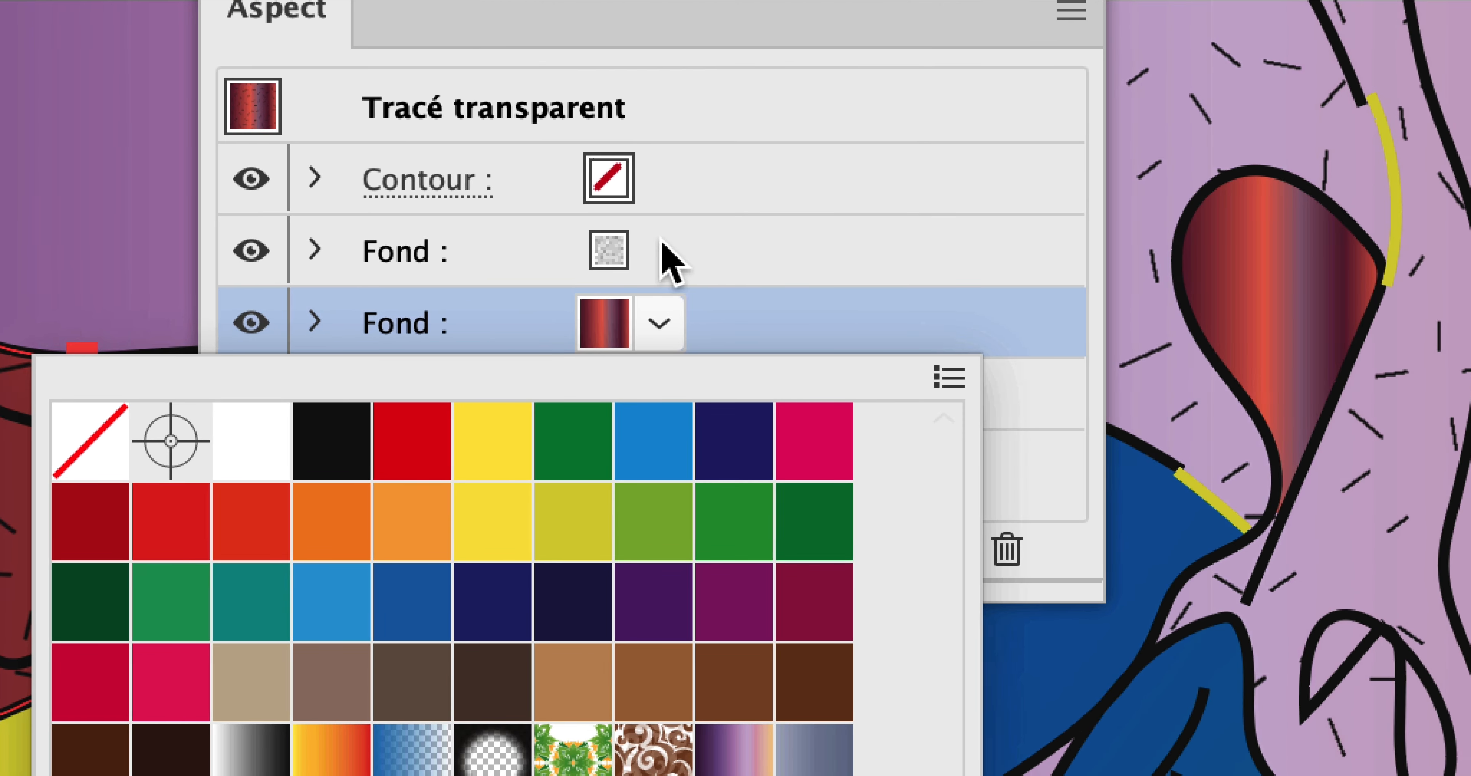
pyautogui.click(721, 189)
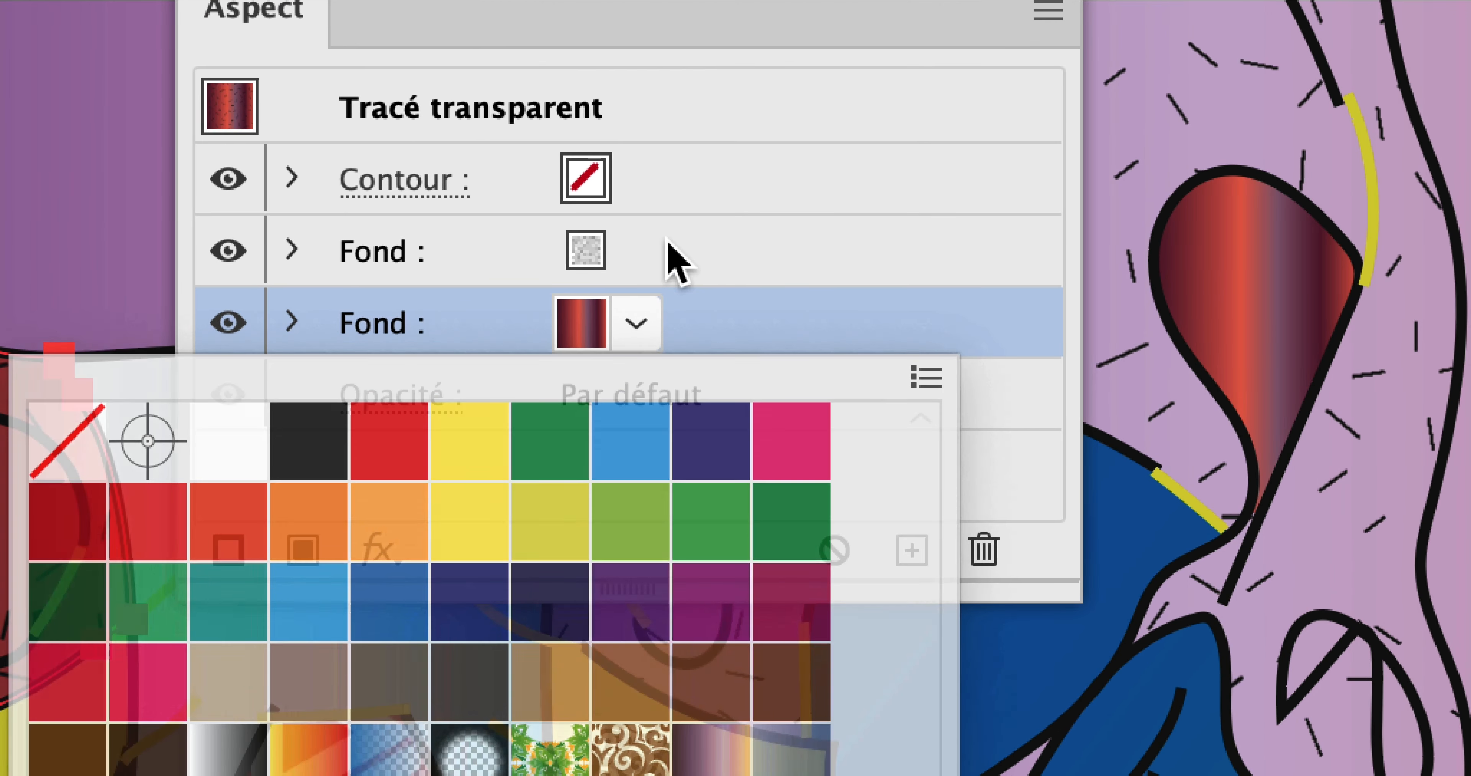
pyautogui.click(669, 246)
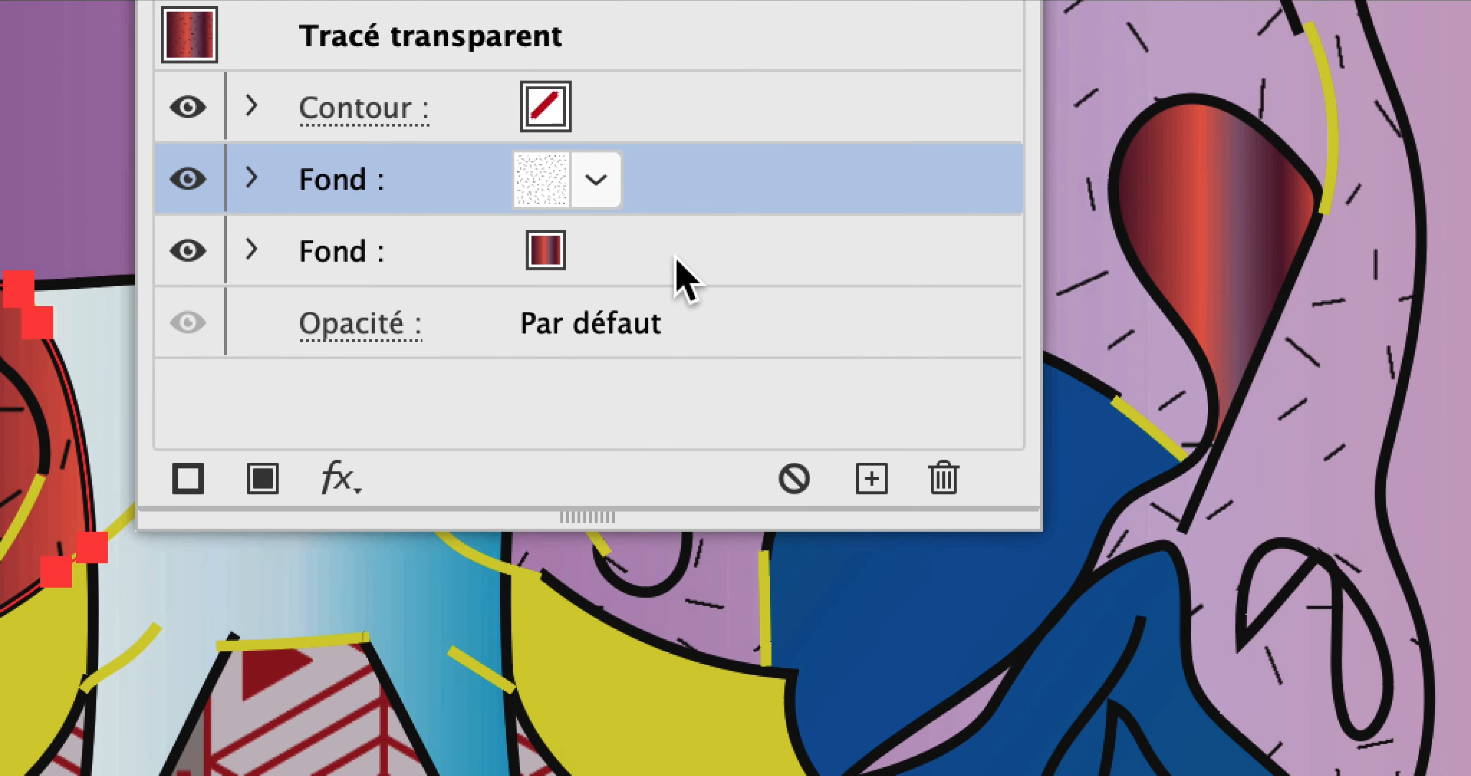
pyautogui.click(1233, 198)
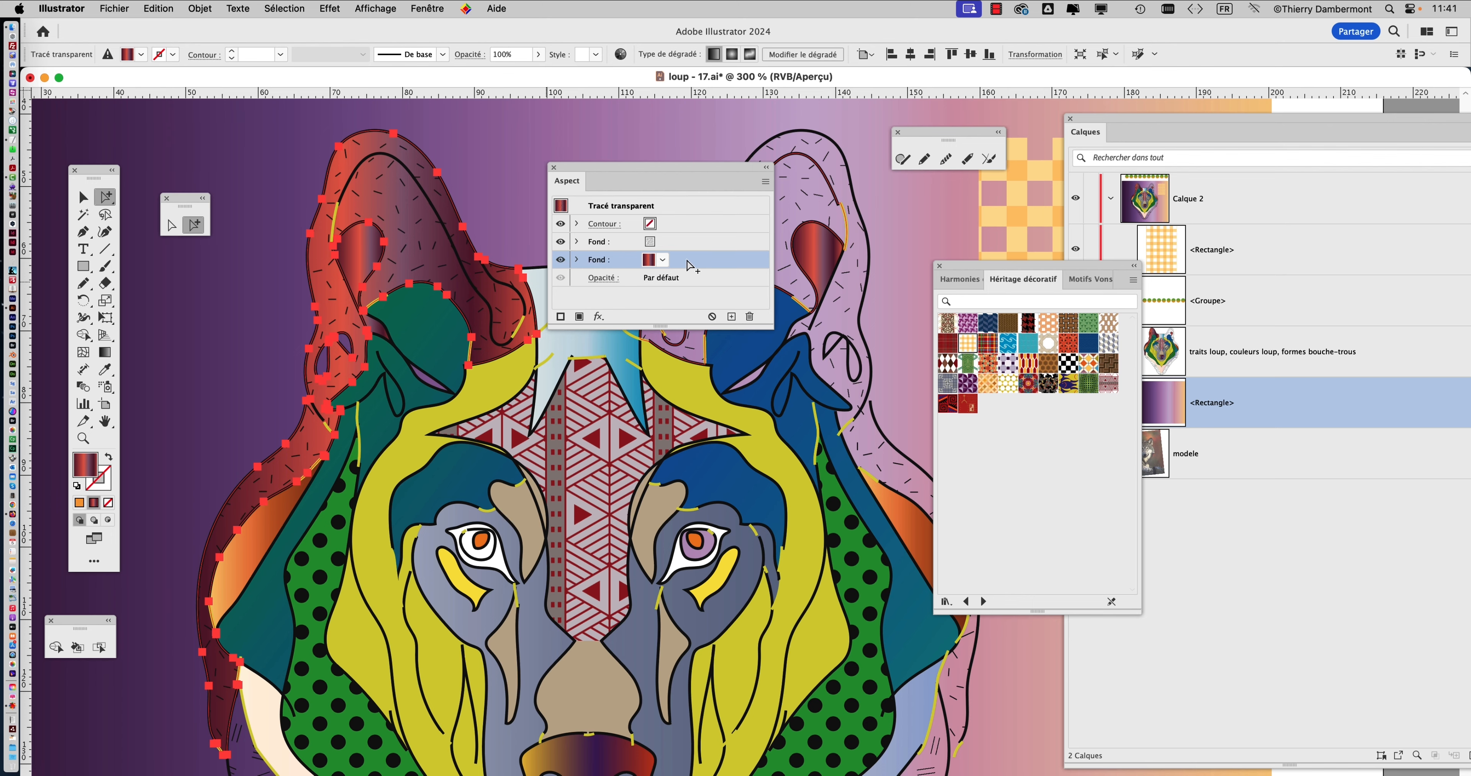
# Save the document as "loup - 19.ai" in the loup - 08_Dossier folder, in Illustrator 2020 format
pyautogui.scroll(-2, 433, 423)
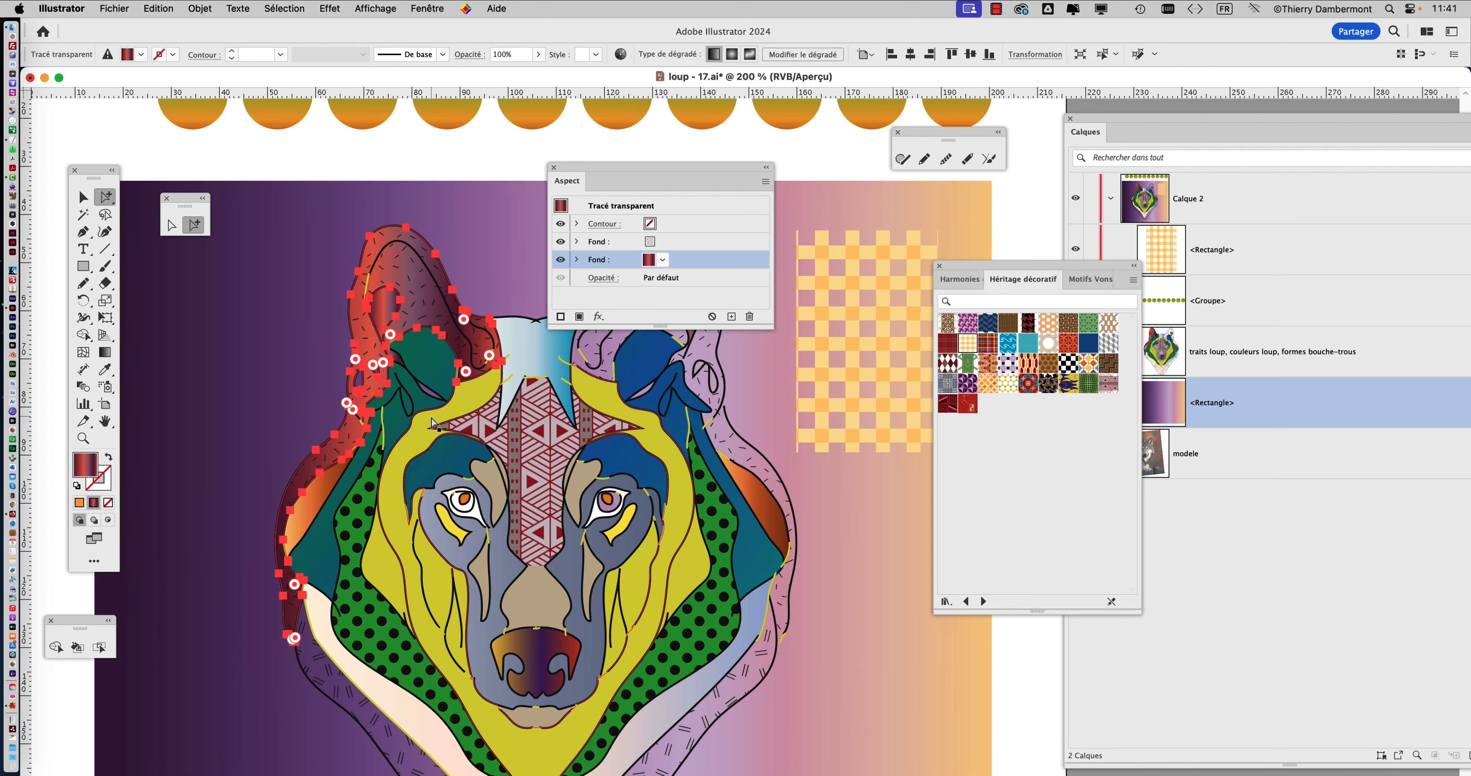
pyautogui.scroll(-3, 432, 422)
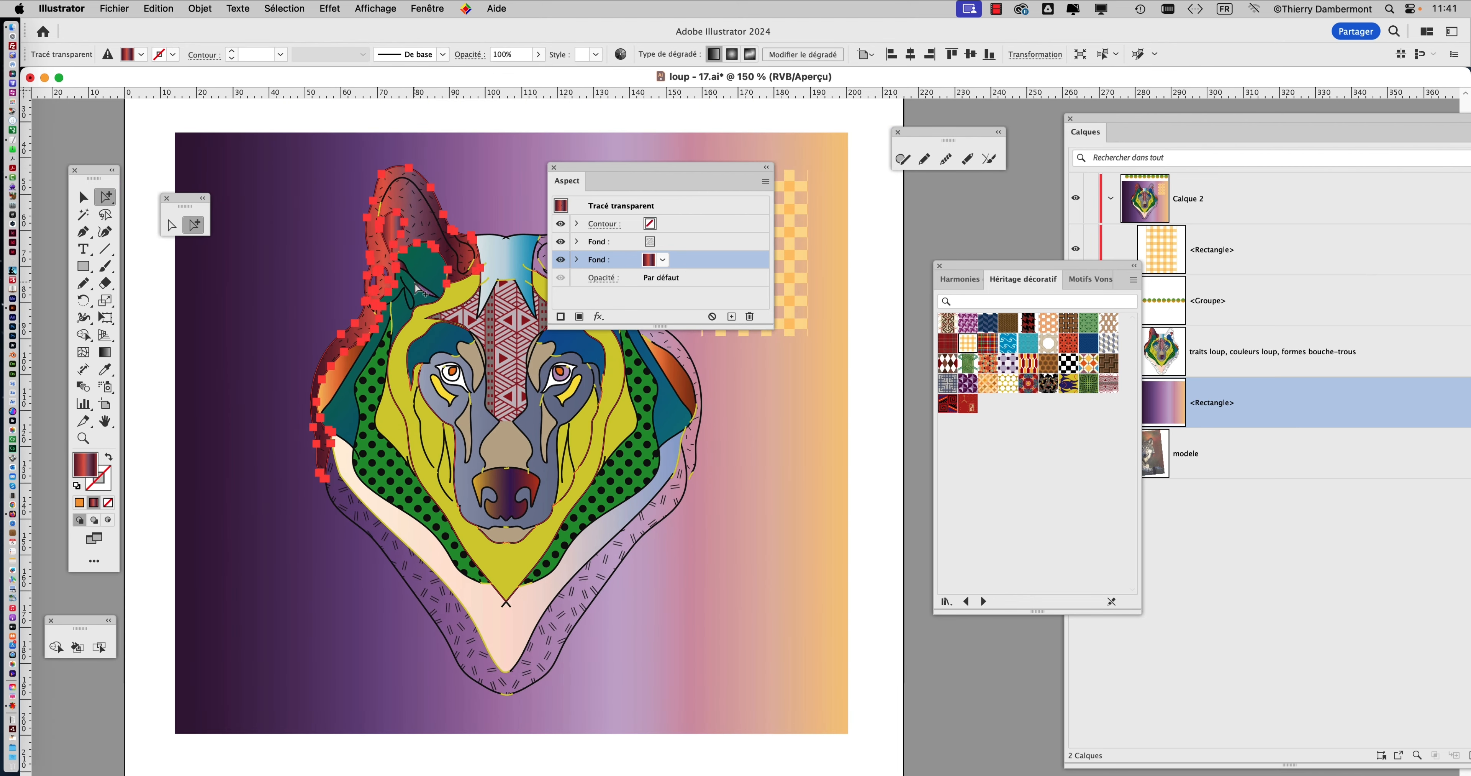
pyautogui.click(122, 8)
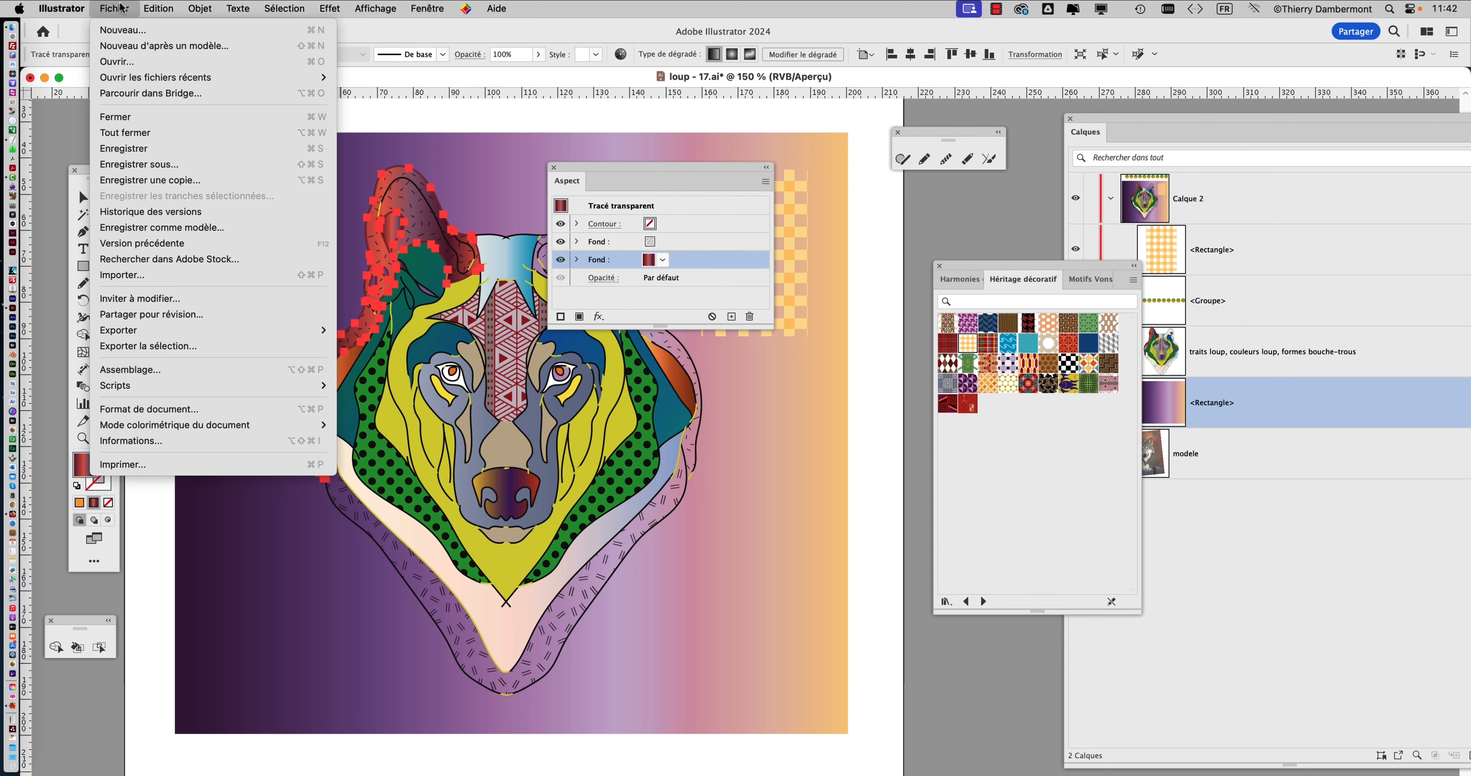
pyautogui.click(163, 164)
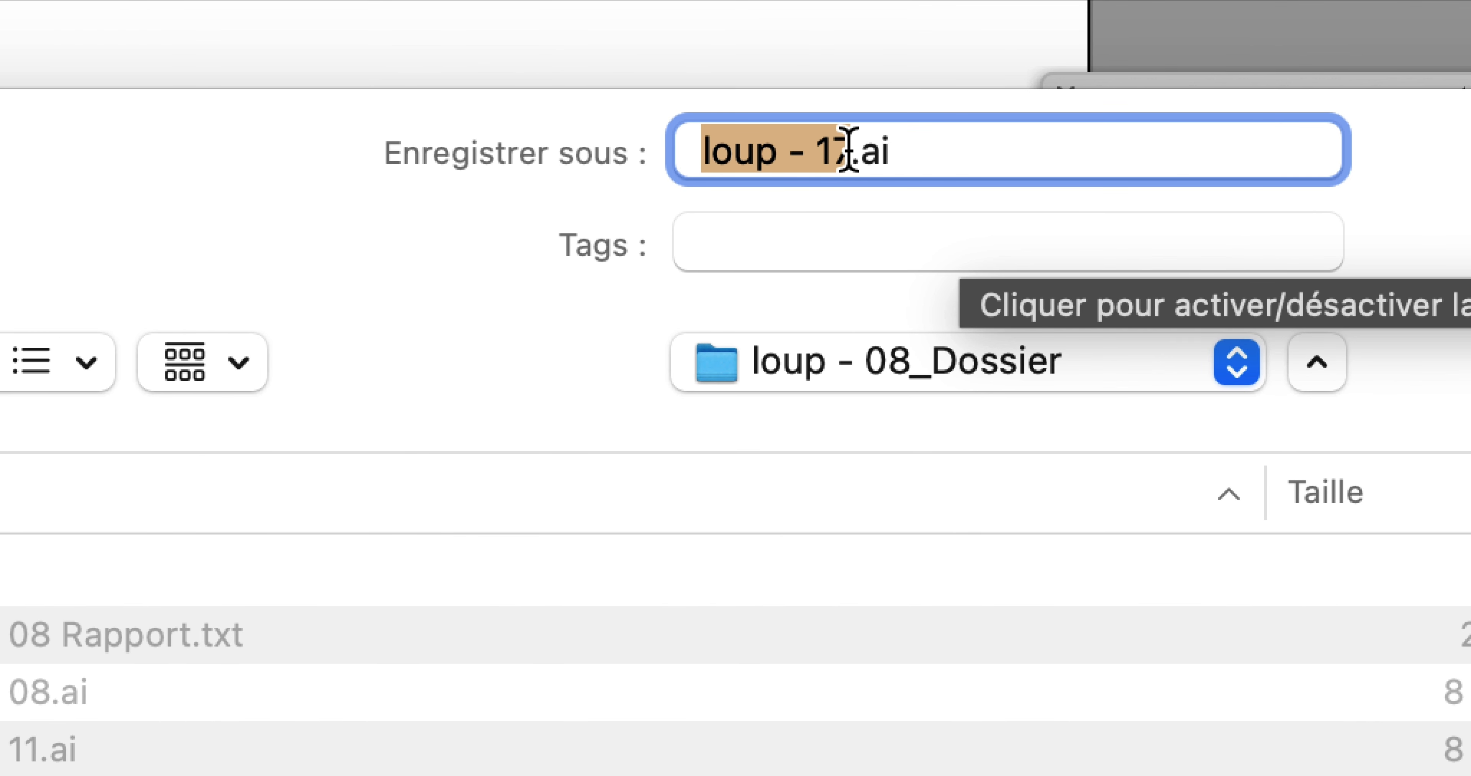
pyautogui.click(843, 148)
pyautogui.hotkey('shift', 'Left')
pyautogui.write('8')
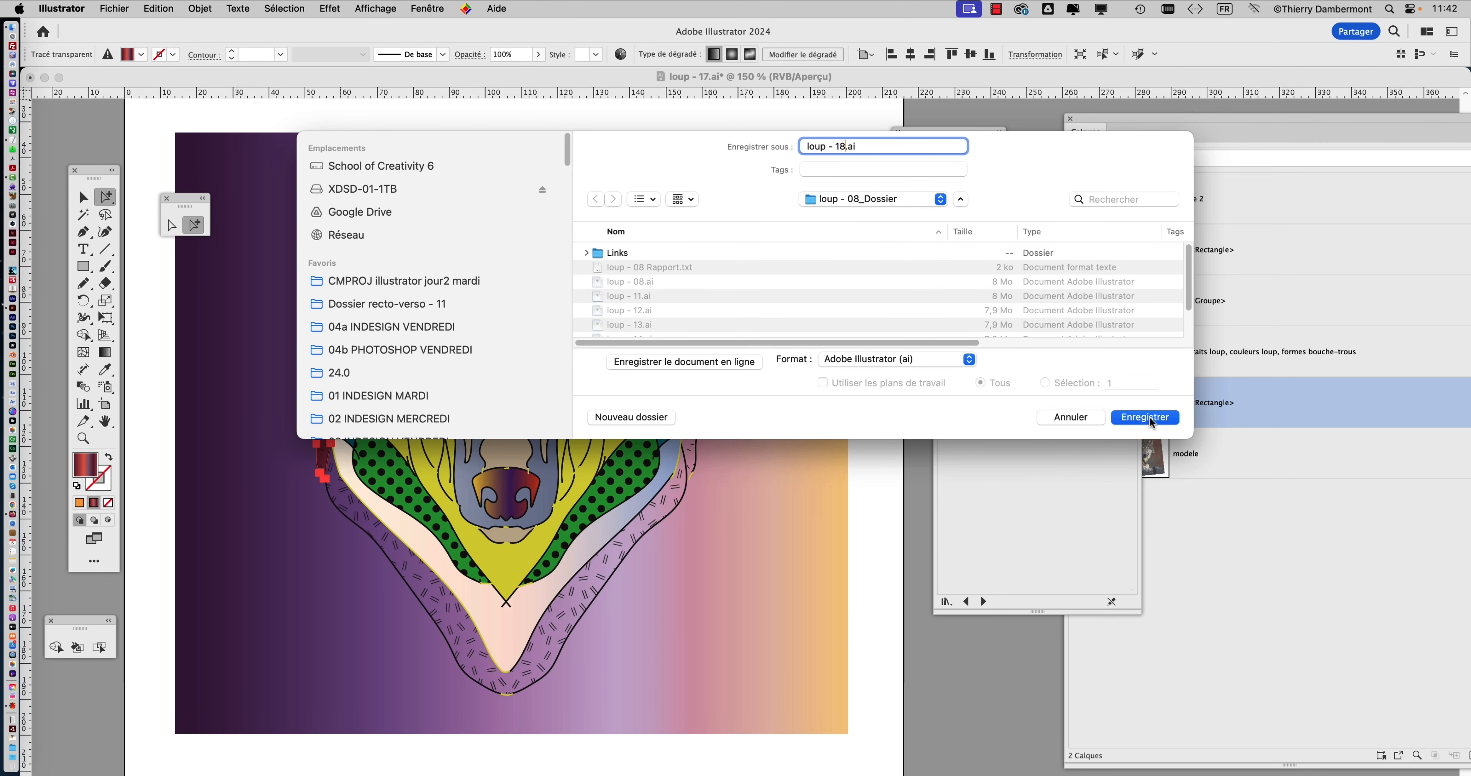
pyautogui.scroll(-3, 916, 303)
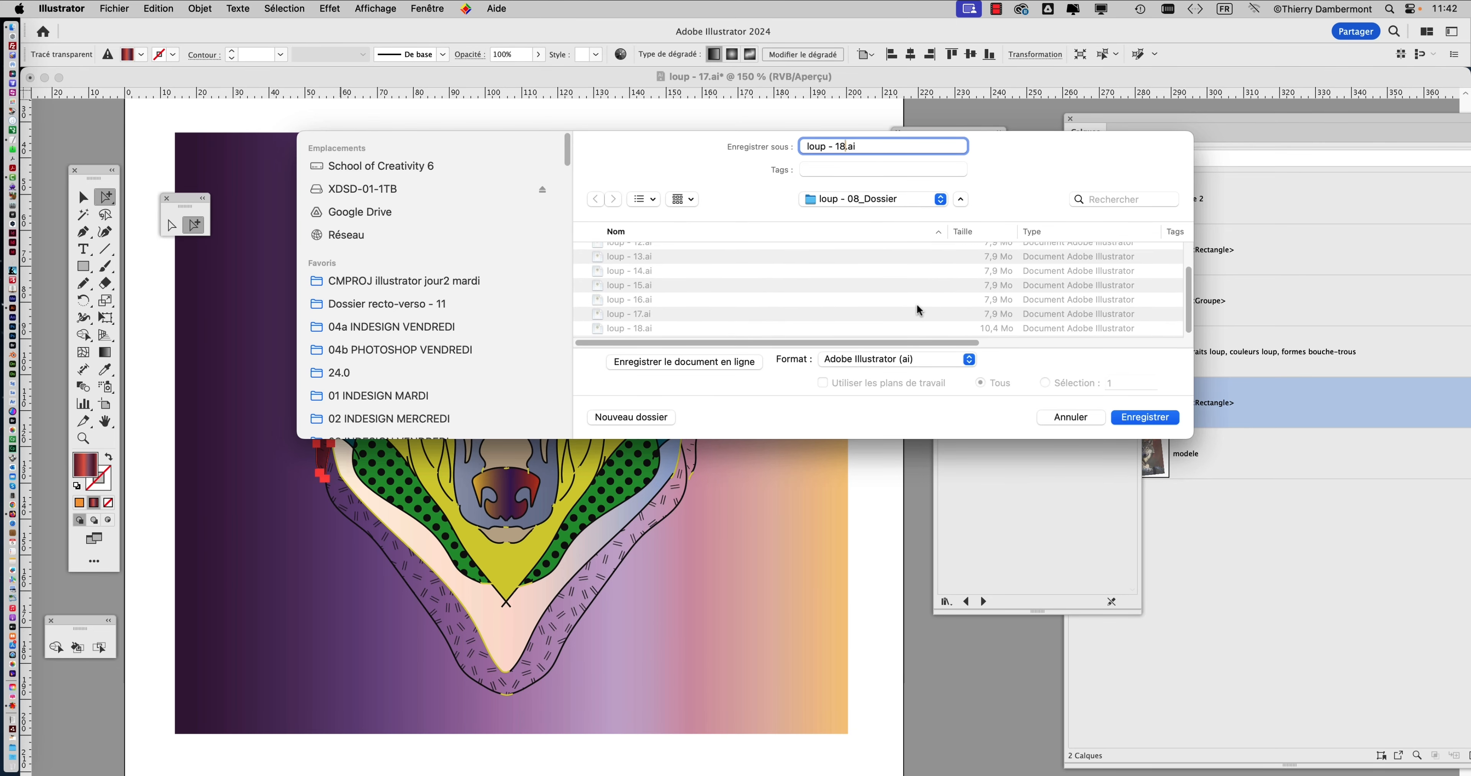
pyautogui.hotkey('shift', 'Left')
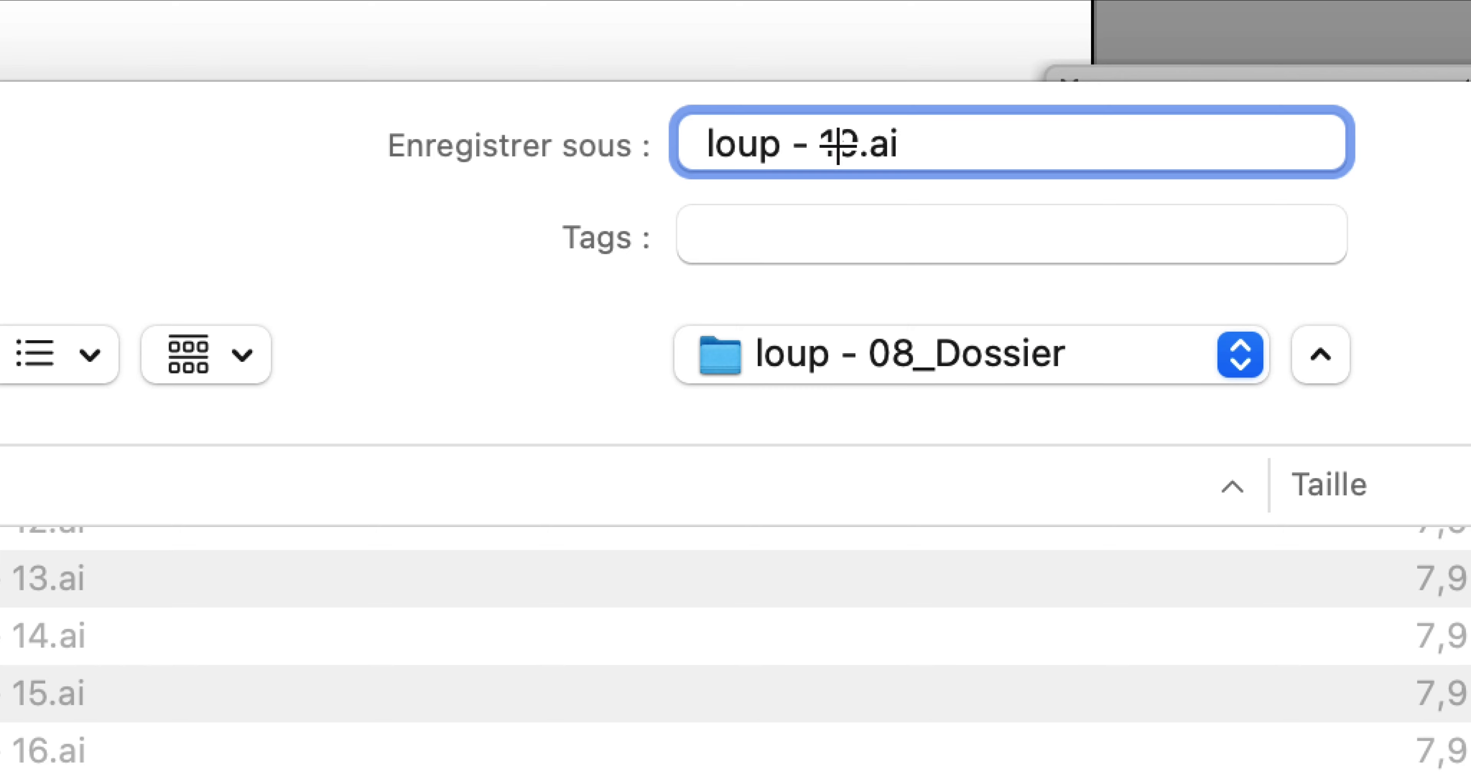
pyautogui.write('9')
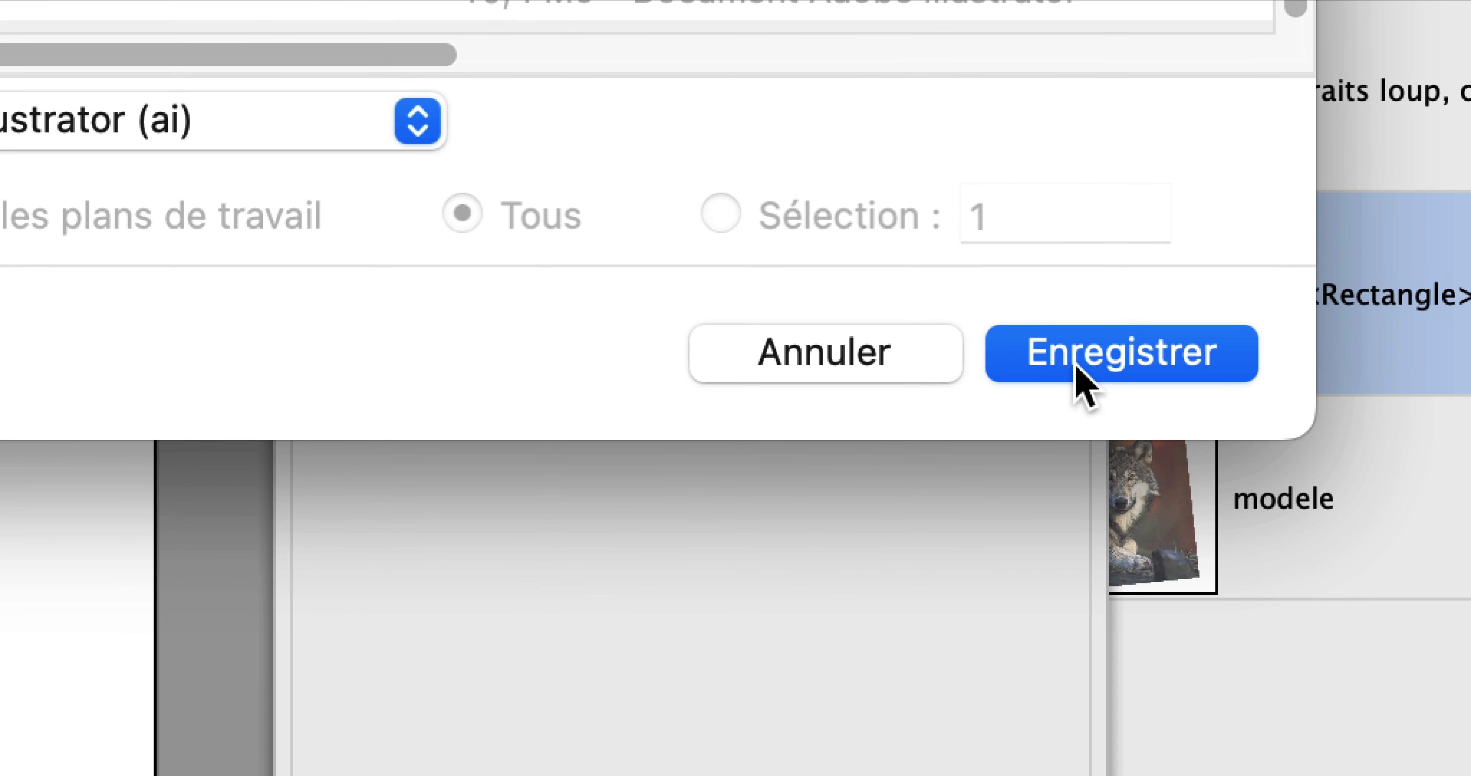
pyautogui.click(1336, 425)
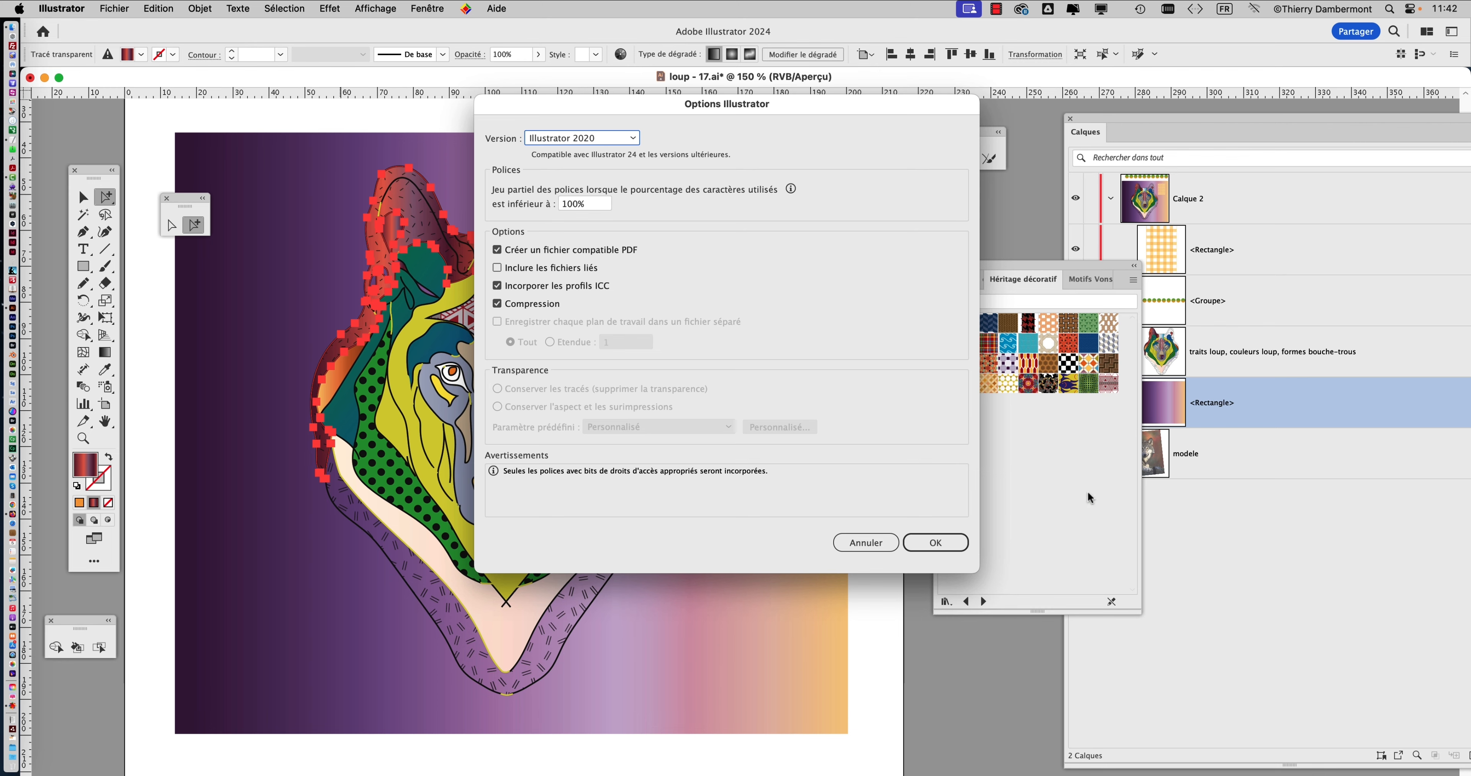
pyautogui.click(941, 543)
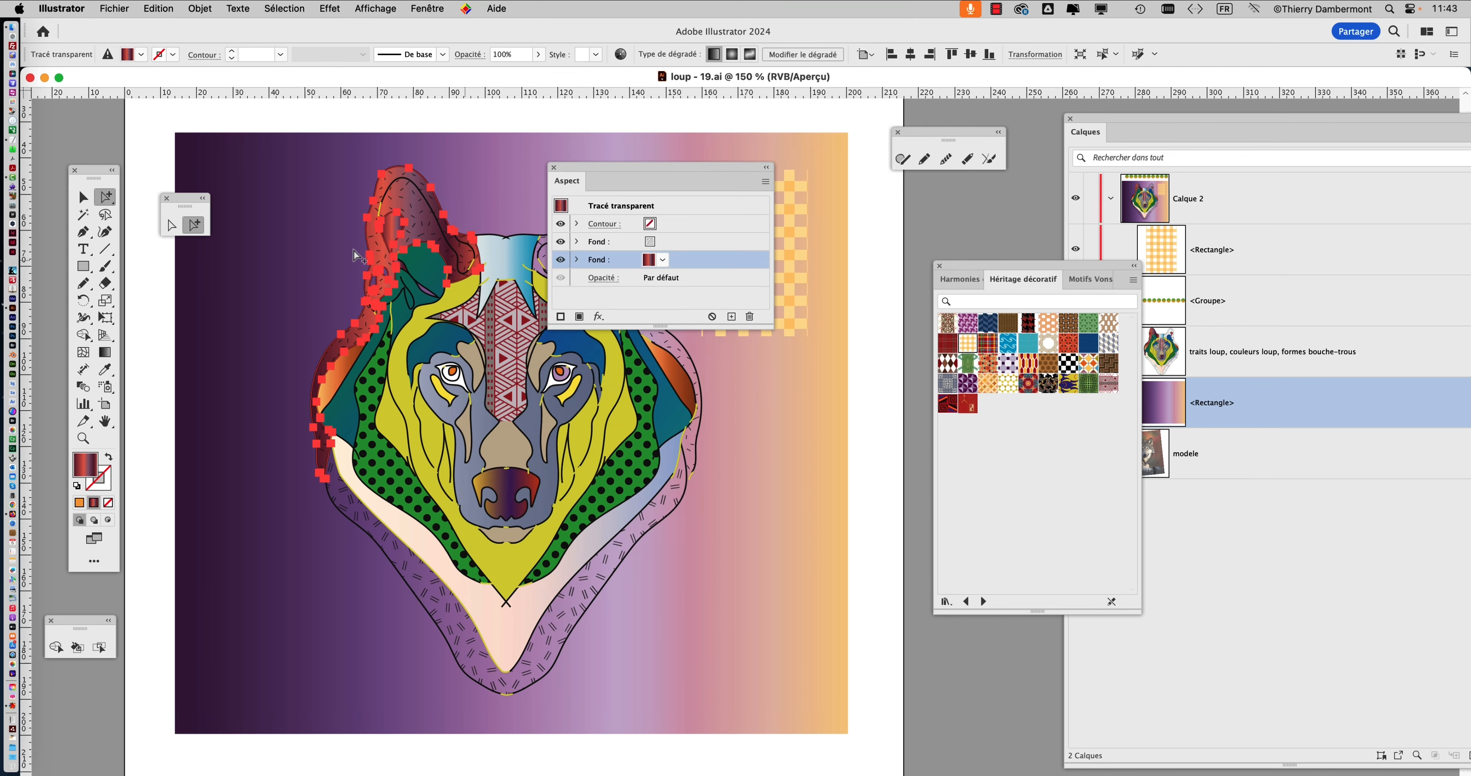
# Zoom in on the wolf's head, place the Aspect settings between the ears and enlarge them
pyautogui.moveTo(600, 162); pyautogui.dragTo(839, 177)
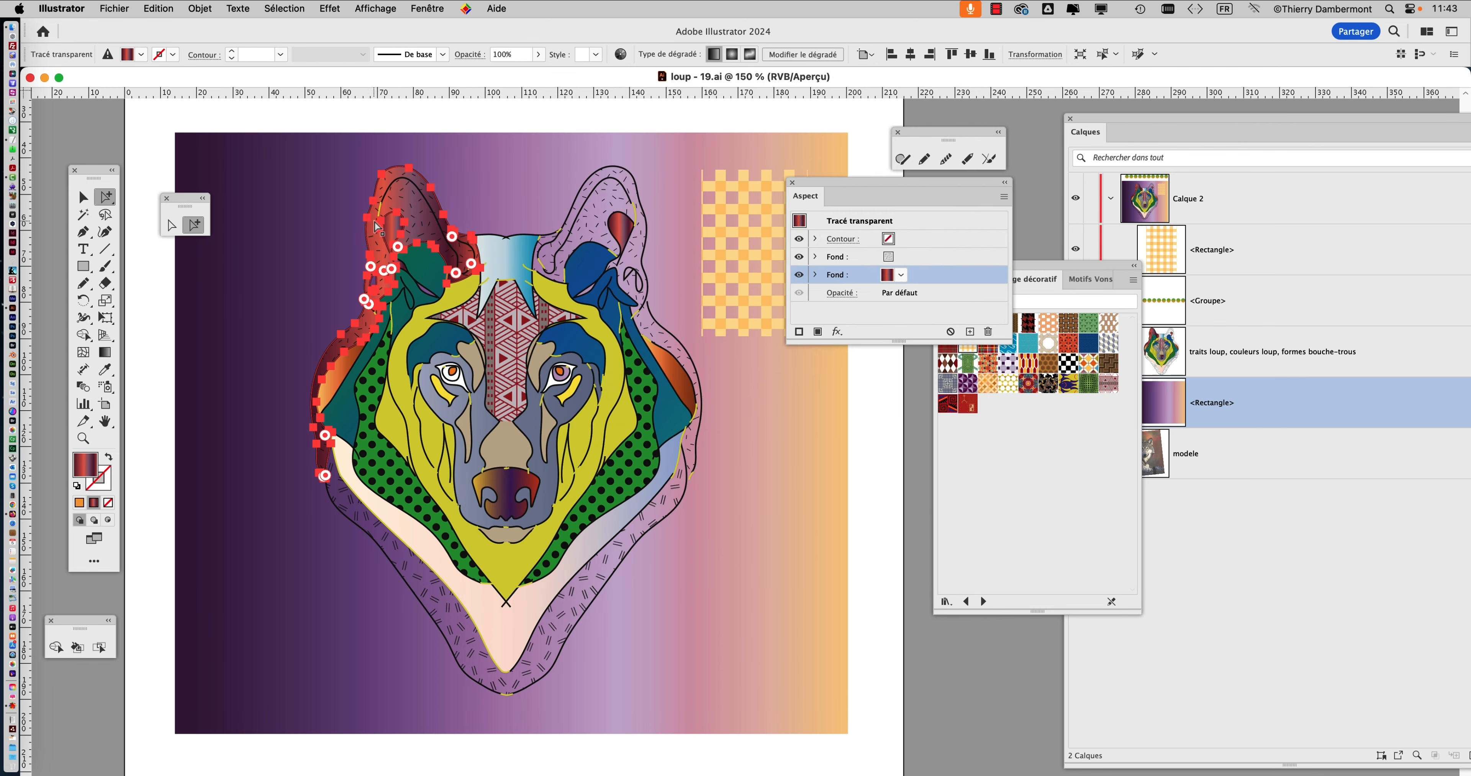
pyautogui.scroll(1, 374, 225)
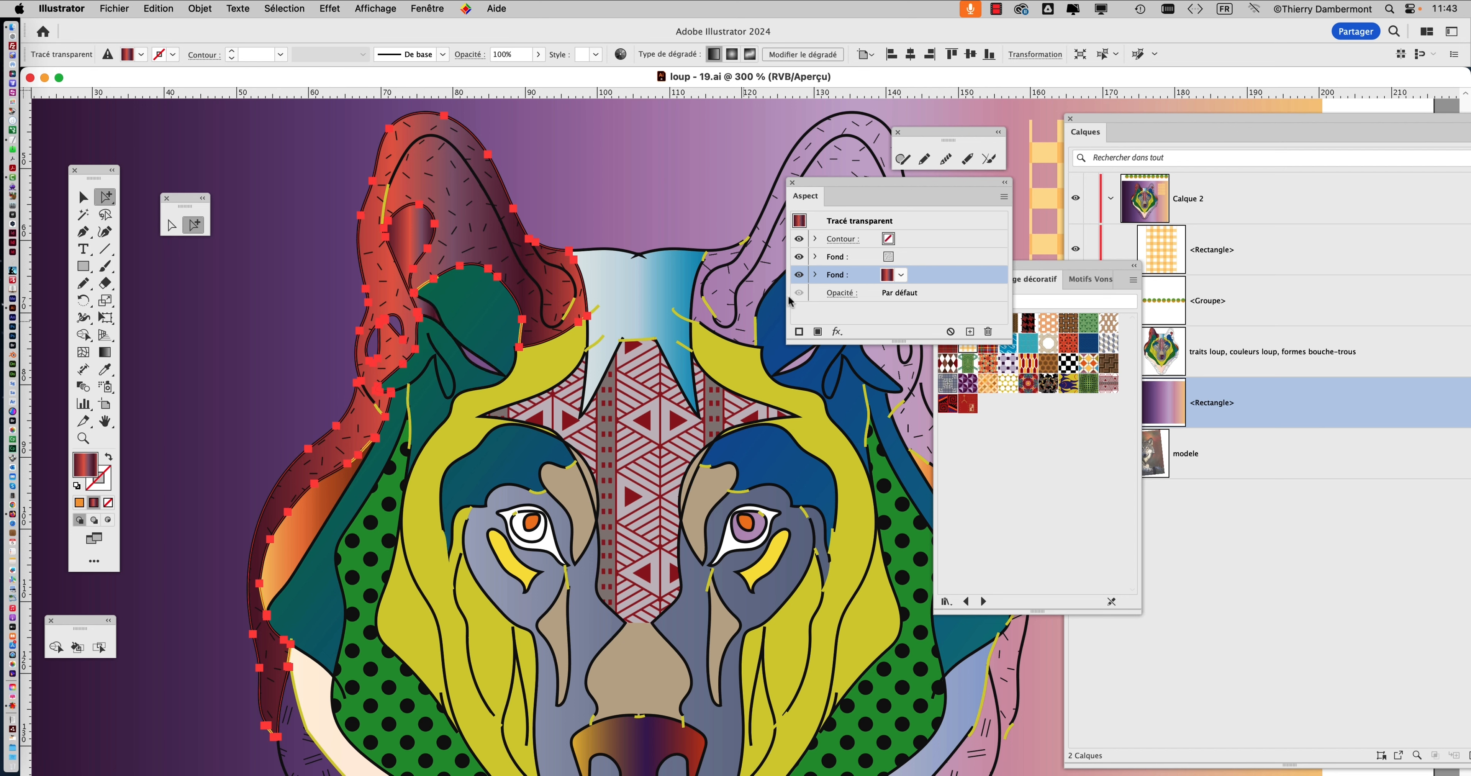
pyautogui.moveTo(876, 184); pyautogui.dragTo(745, 152)
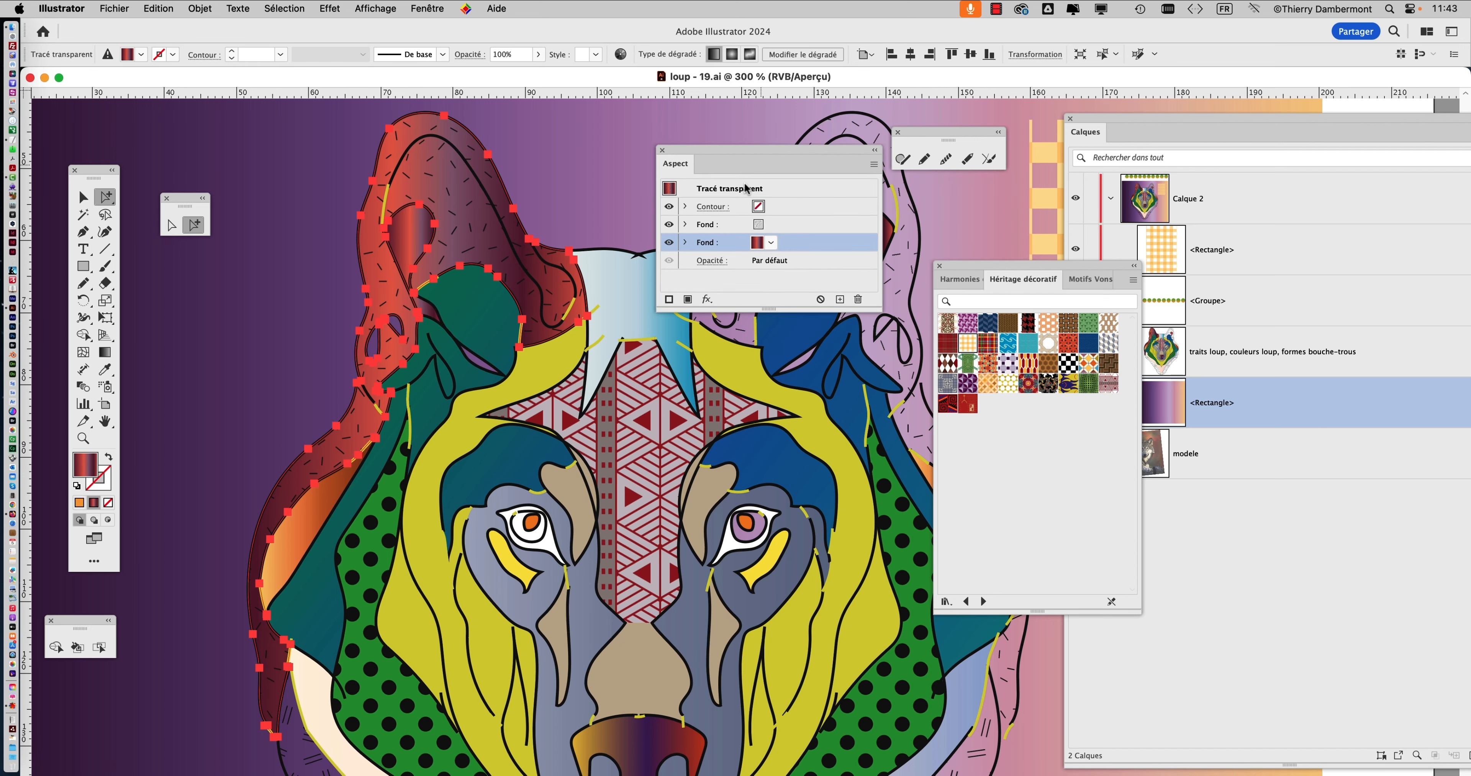
pyautogui.click(359, 177)
pyautogui.click(422, 179)
pyautogui.moveTo(878, 309); pyautogui.dragTo(896, 377)
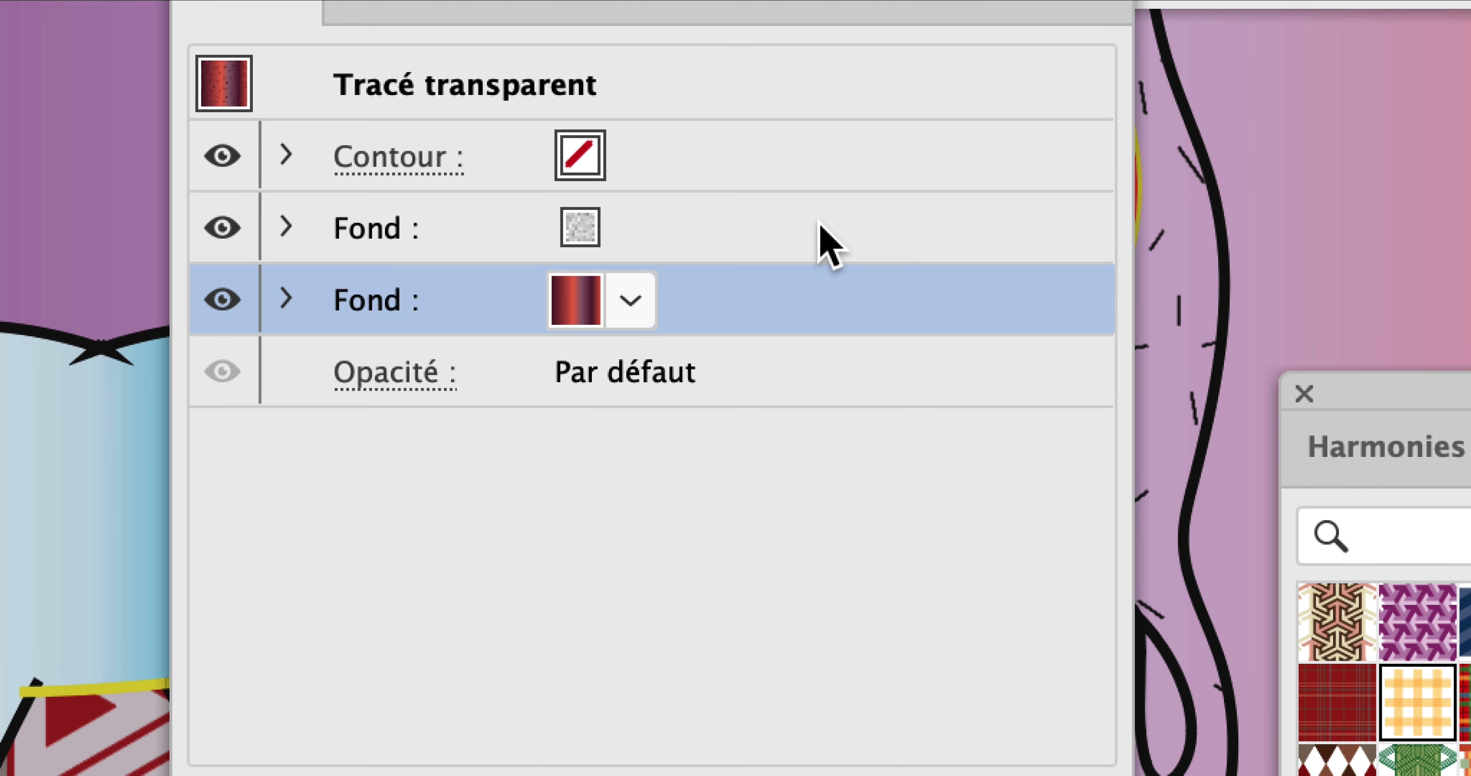
# Activate the left ear shape's lower fill and redraw the direction and extent of its red gradient with the Gradient tool
pyautogui.click(826, 224)
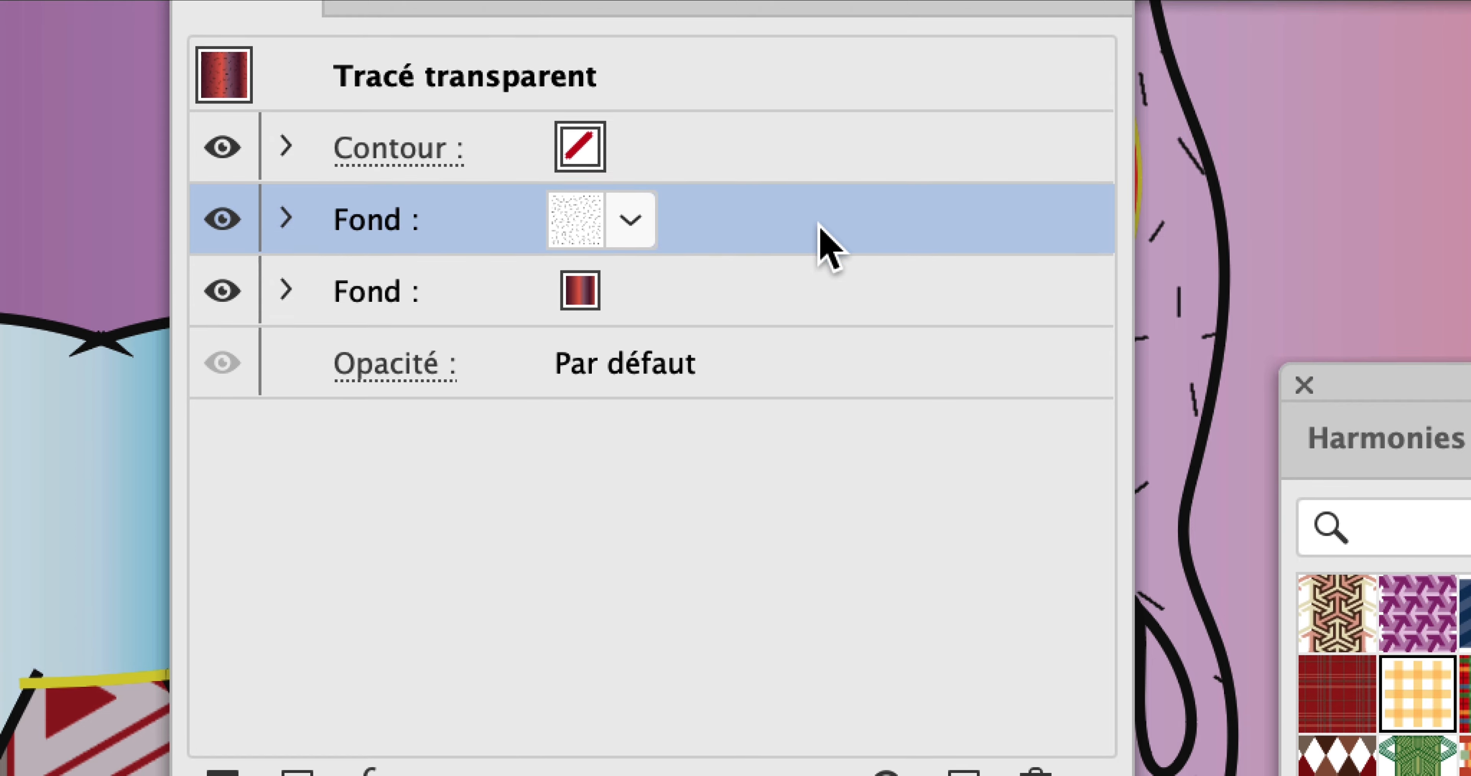
pyautogui.click(818, 293)
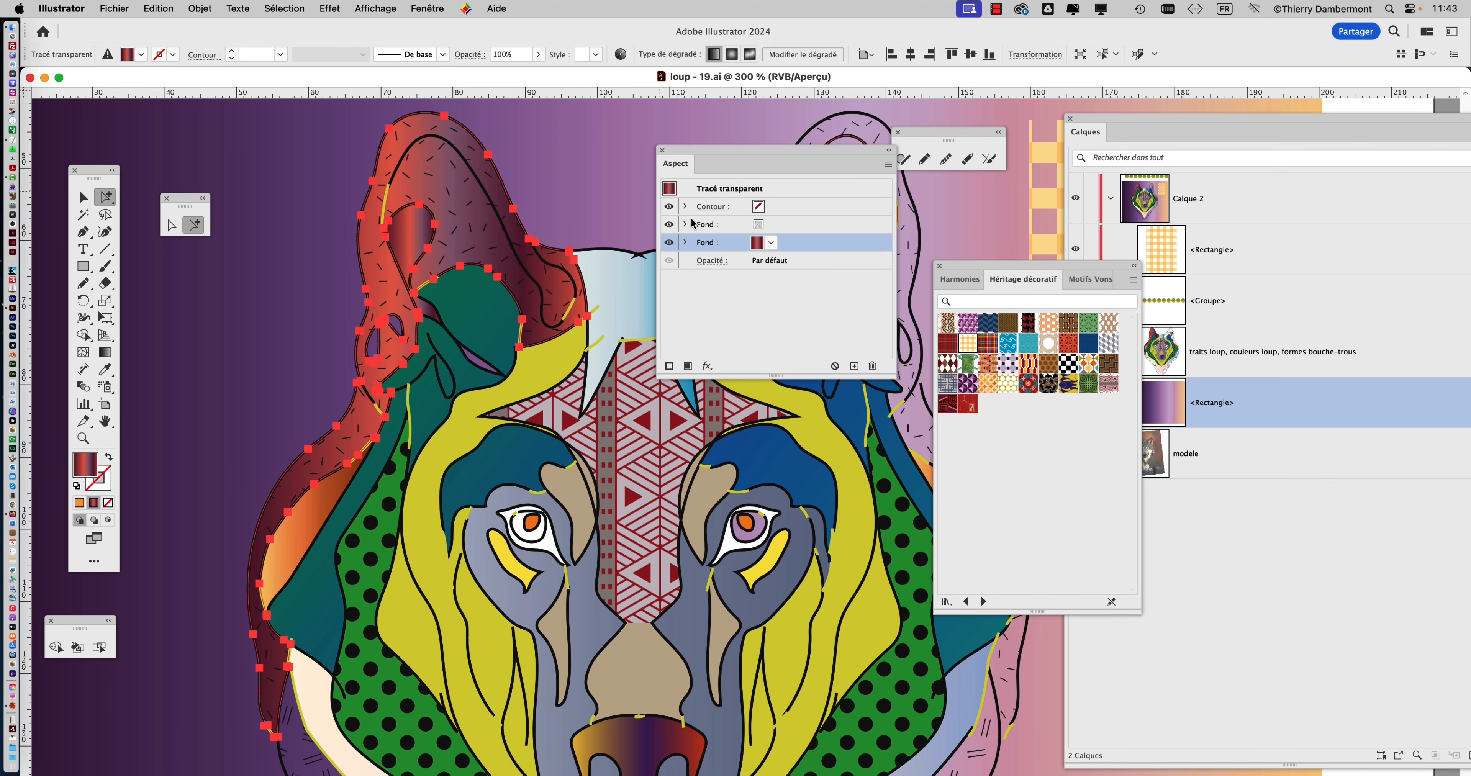
pyautogui.click(105, 352)
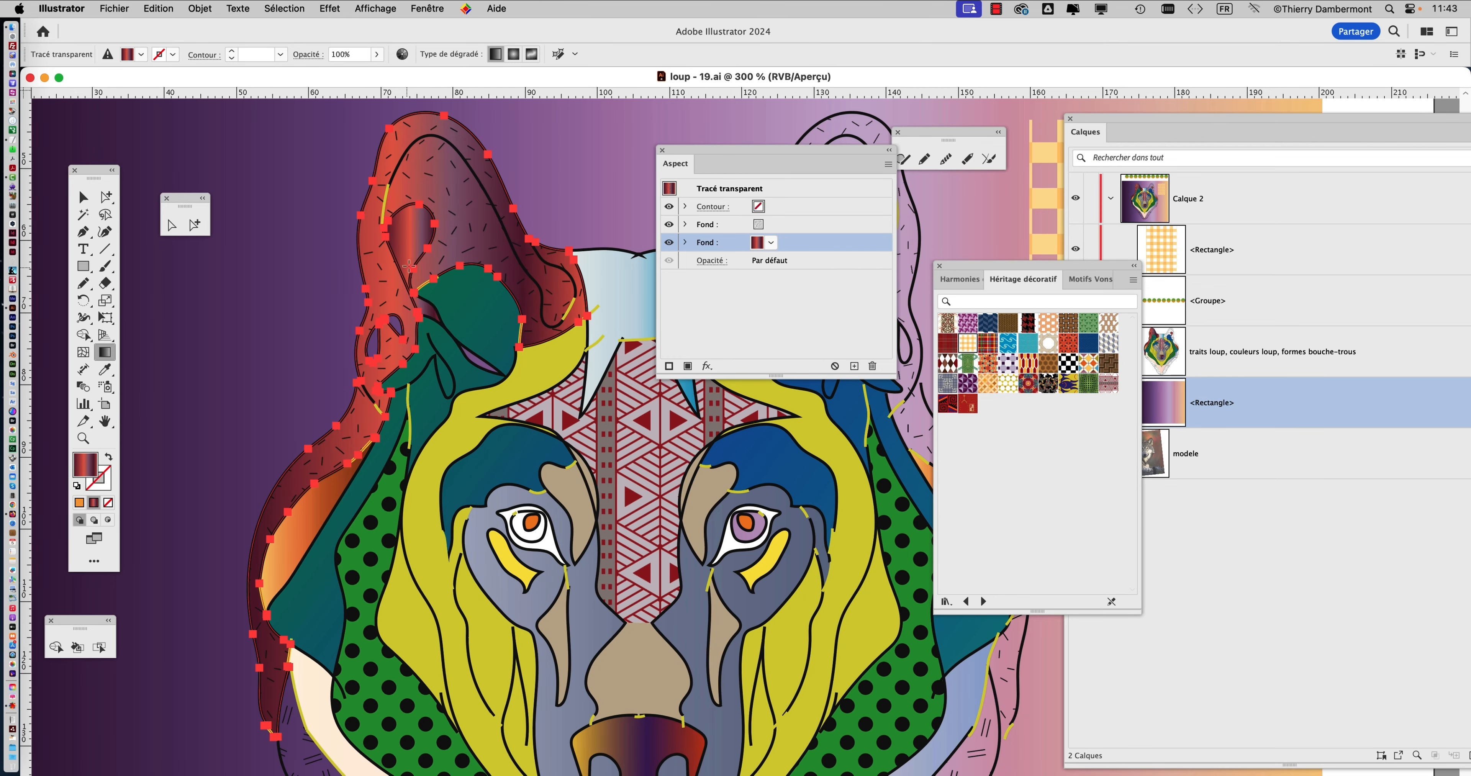
pyautogui.moveTo(409, 265); pyautogui.dragTo(370, 525)
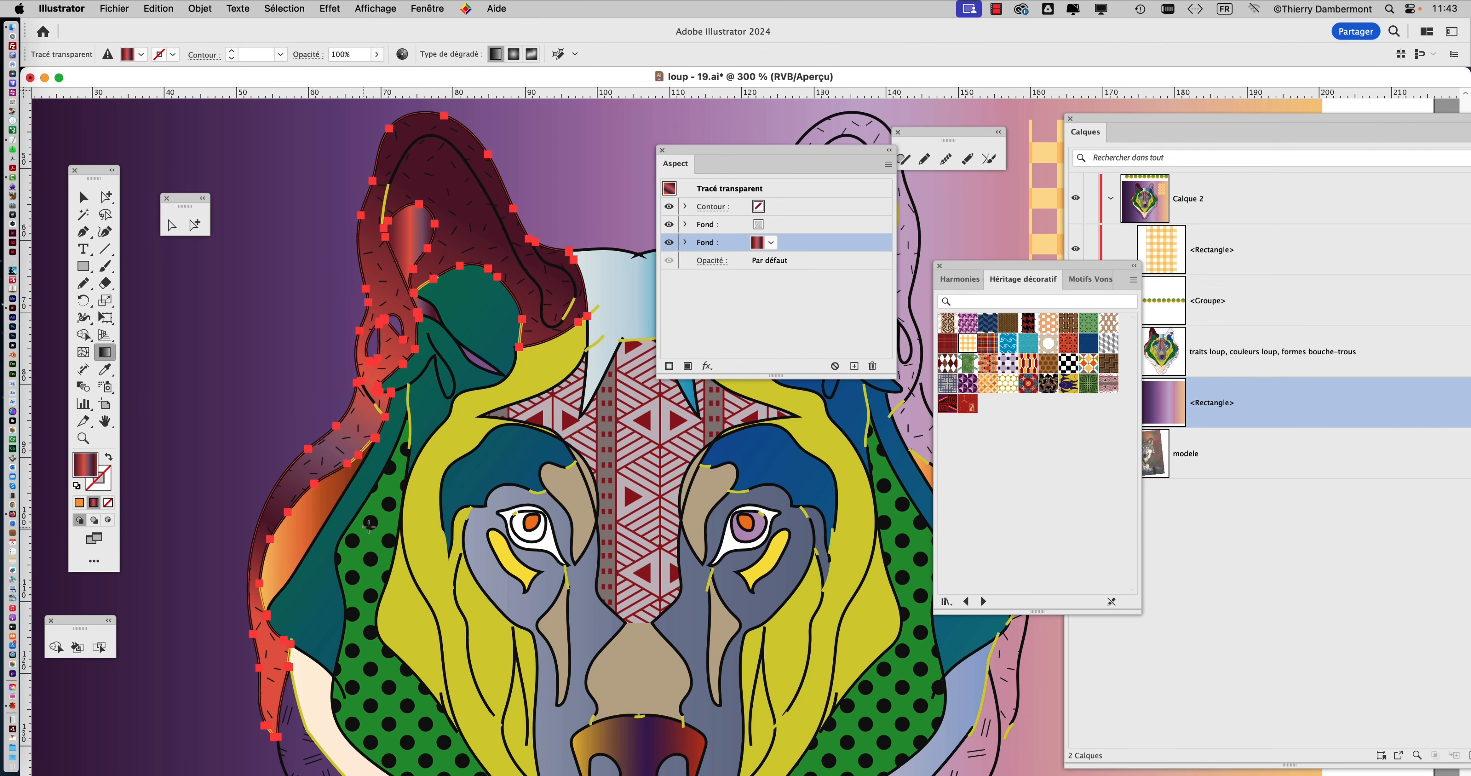
pyautogui.moveTo(290, 238); pyautogui.dragTo(624, 290)
pyautogui.scroll(-2, 607, 349)
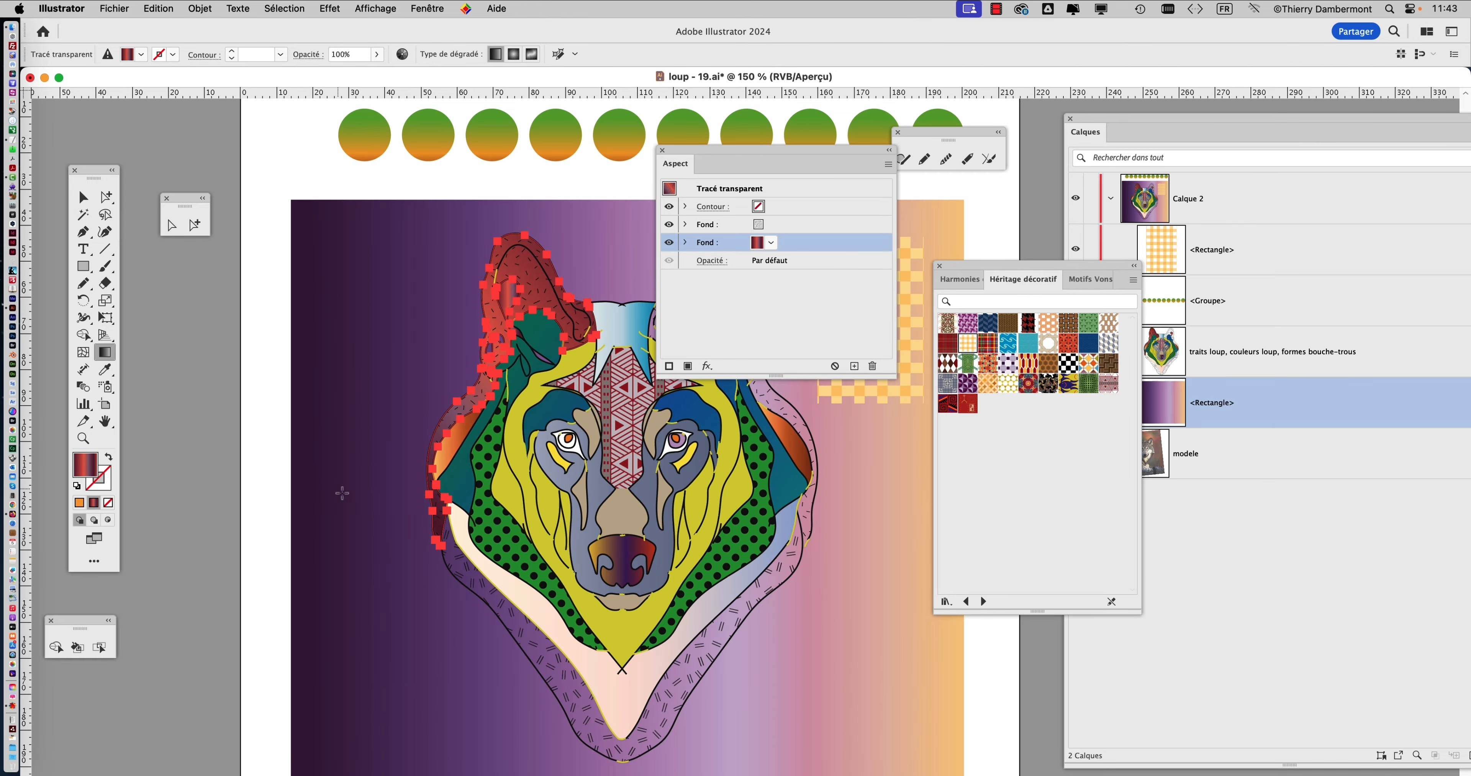
pyautogui.scroll(-2, 417, 498)
pyautogui.moveTo(364, 366); pyautogui.dragTo(388, 426)
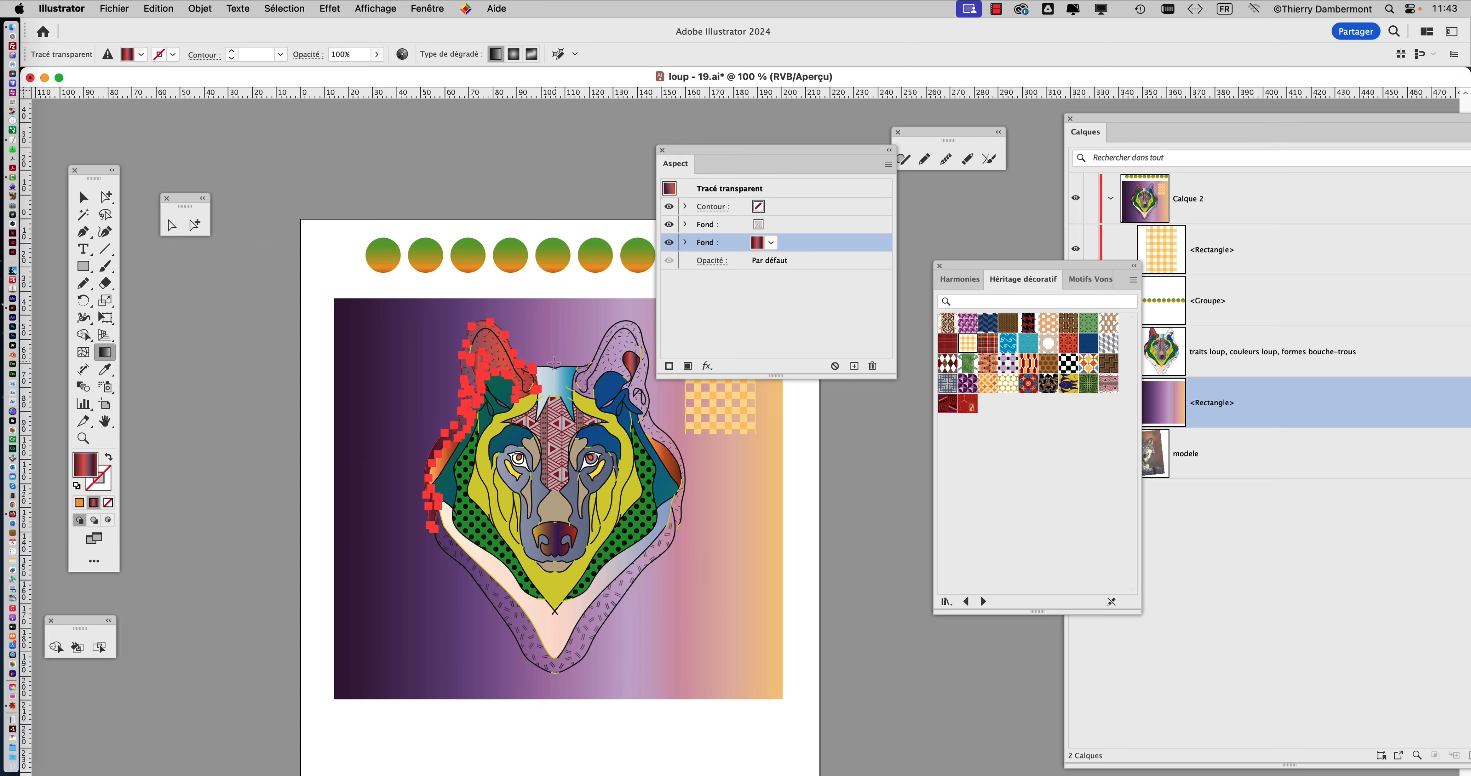
# Try to scale only the left ear's pattern uniformly to 150%, with object transformation off, after moving the Aspect settings aside
pyautogui.scroll(4, 540, 378)
pyautogui.scroll(2, 382, 353)
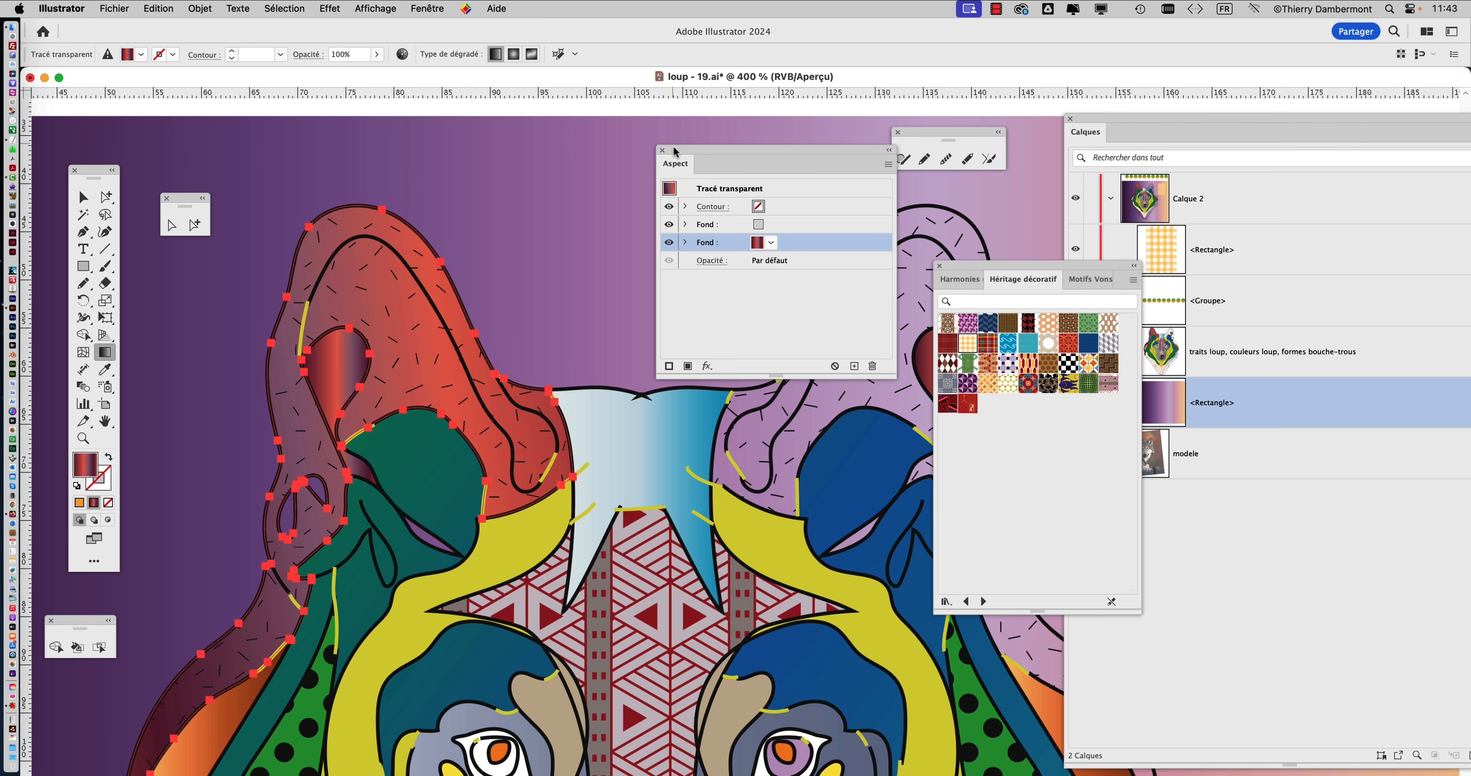
pyautogui.moveTo(674, 151); pyautogui.dragTo(868, 213)
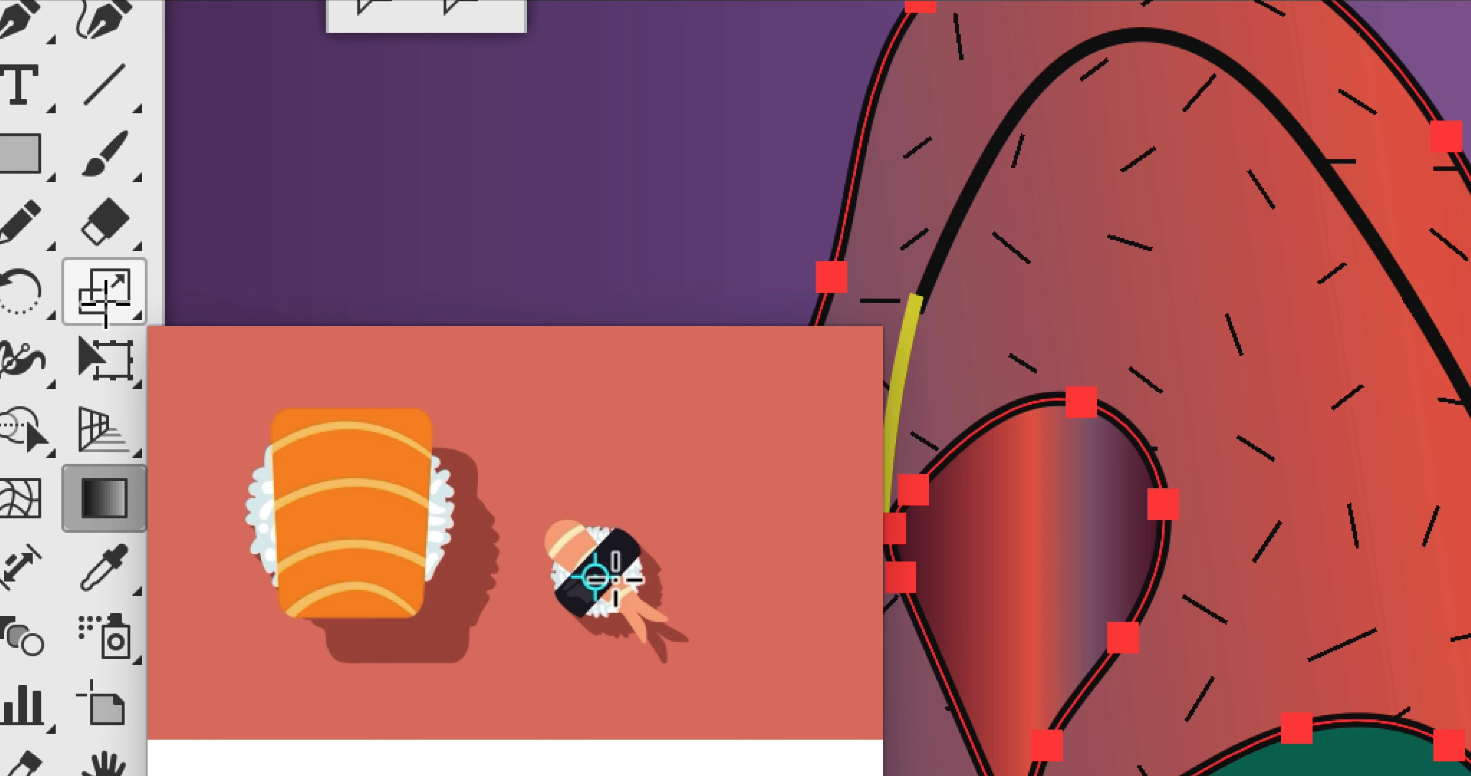
pyautogui.click(105, 299)
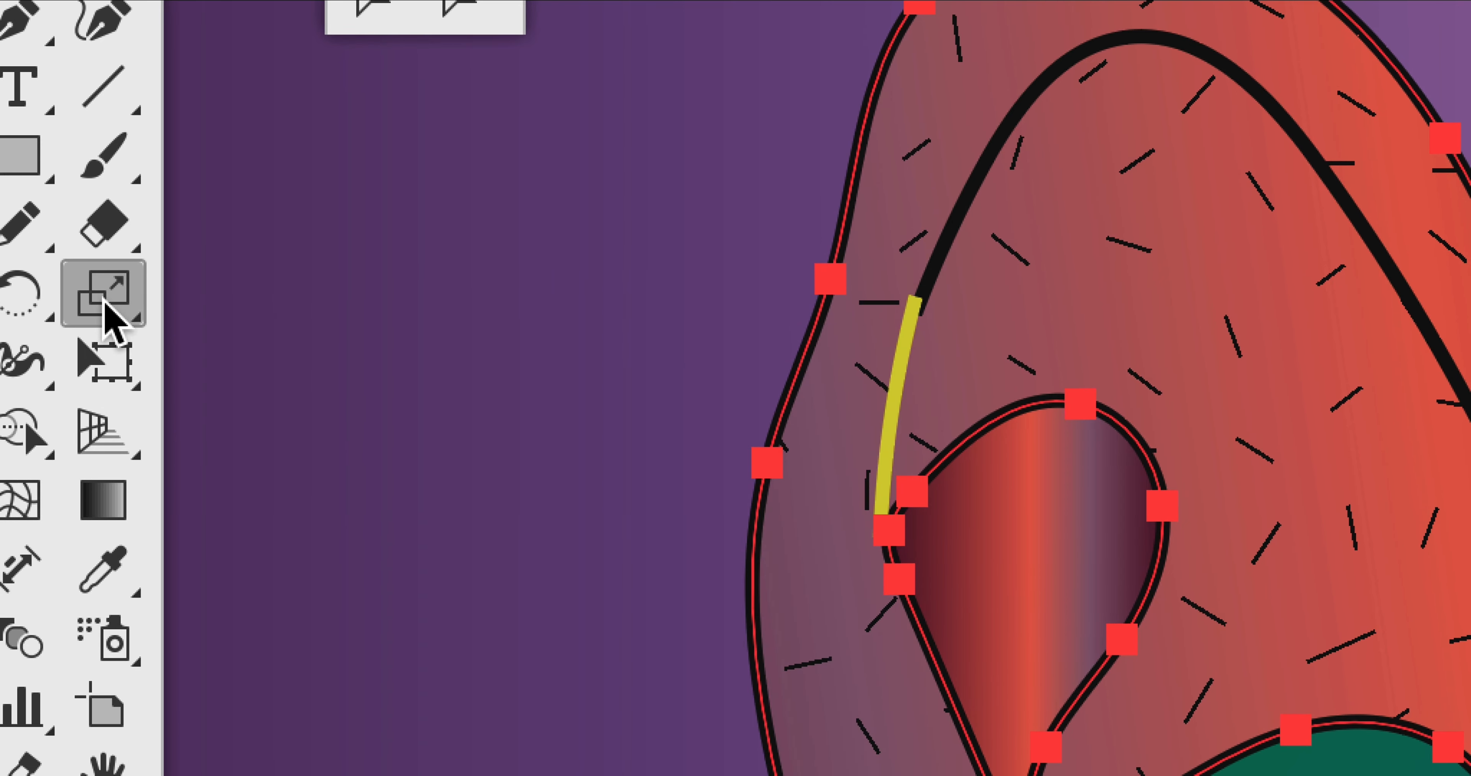
pyautogui.doubleClick(105, 298)
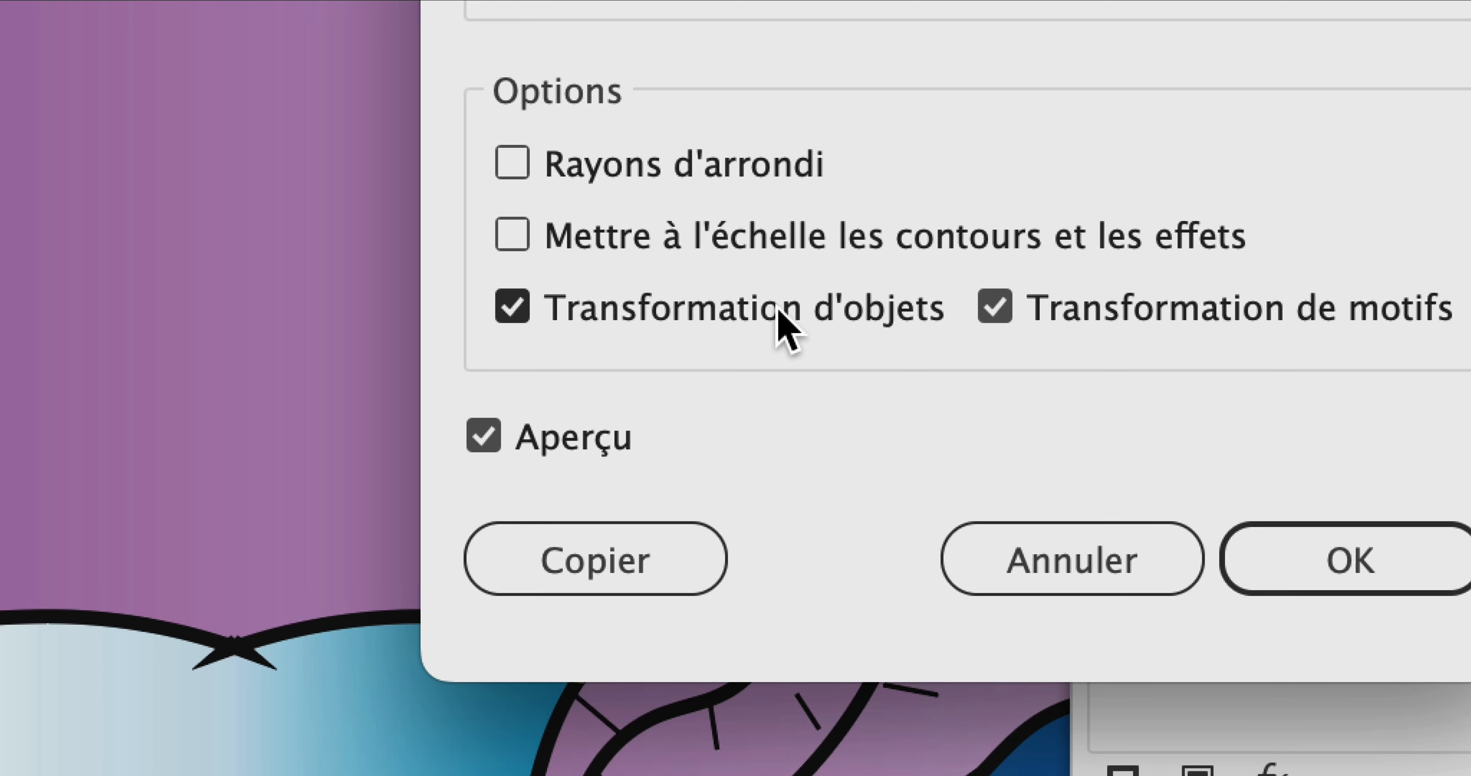
pyautogui.click(780, 311)
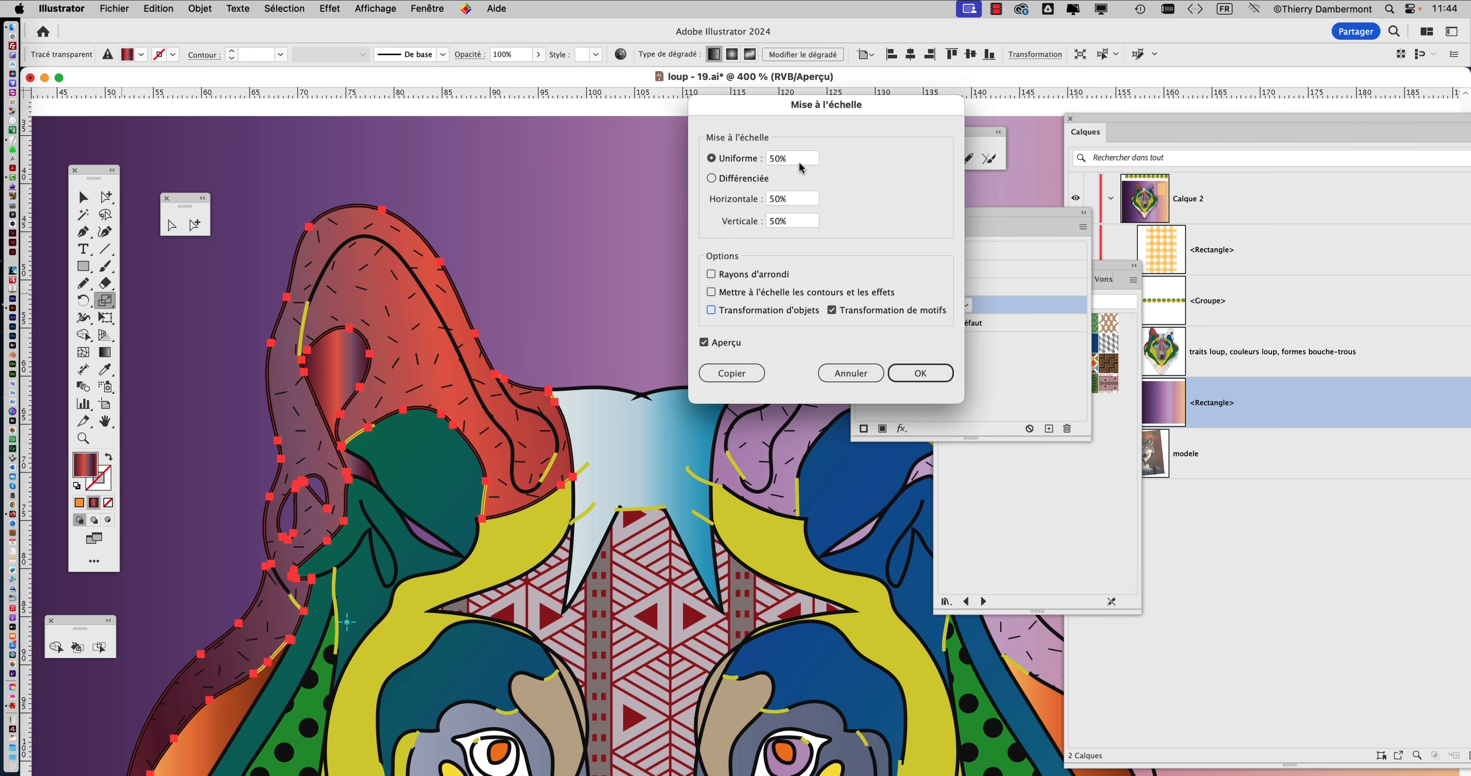
pyautogui.click(799, 163)
pyautogui.write('1')
pyautogui.press('Tab')
pyautogui.press('Tab')
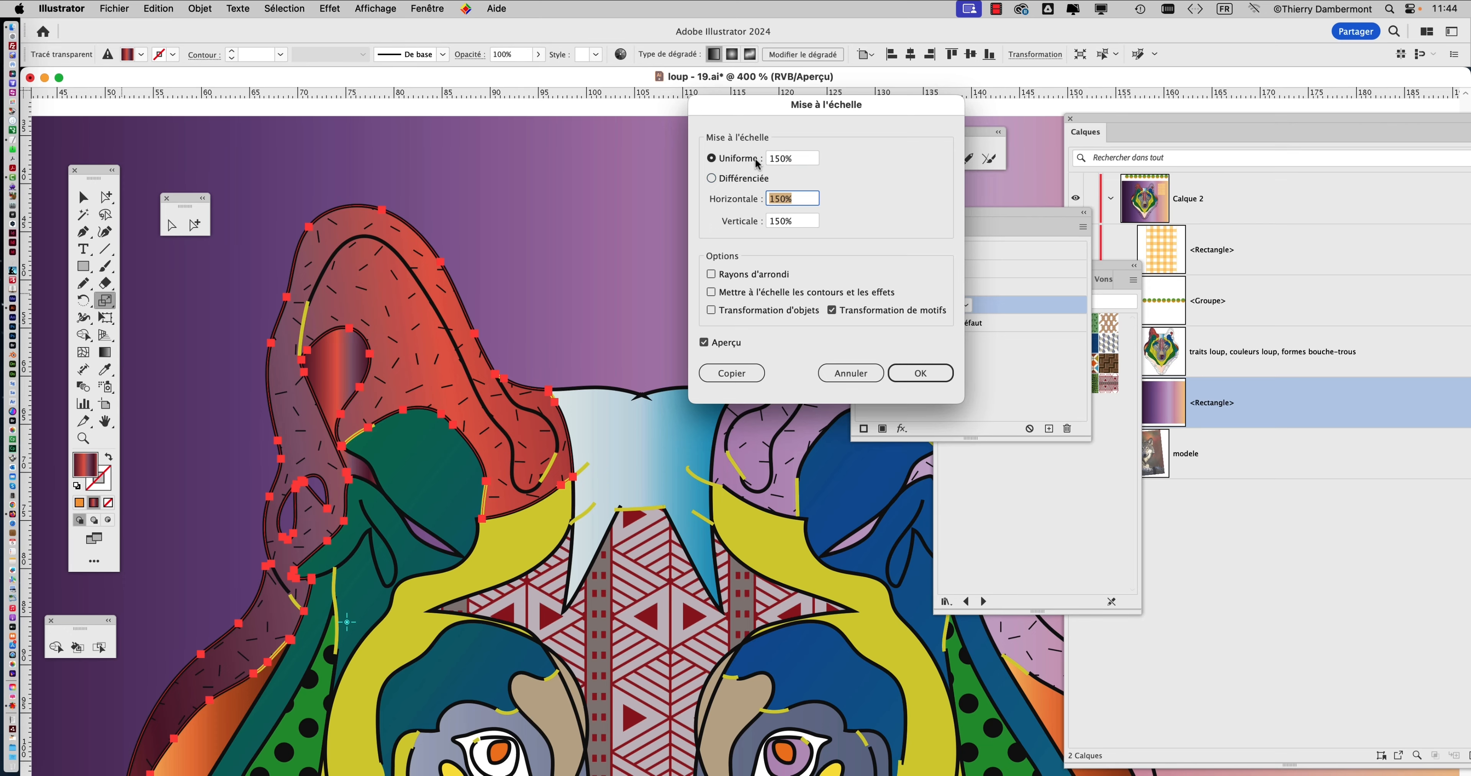
pyautogui.click(920, 372)
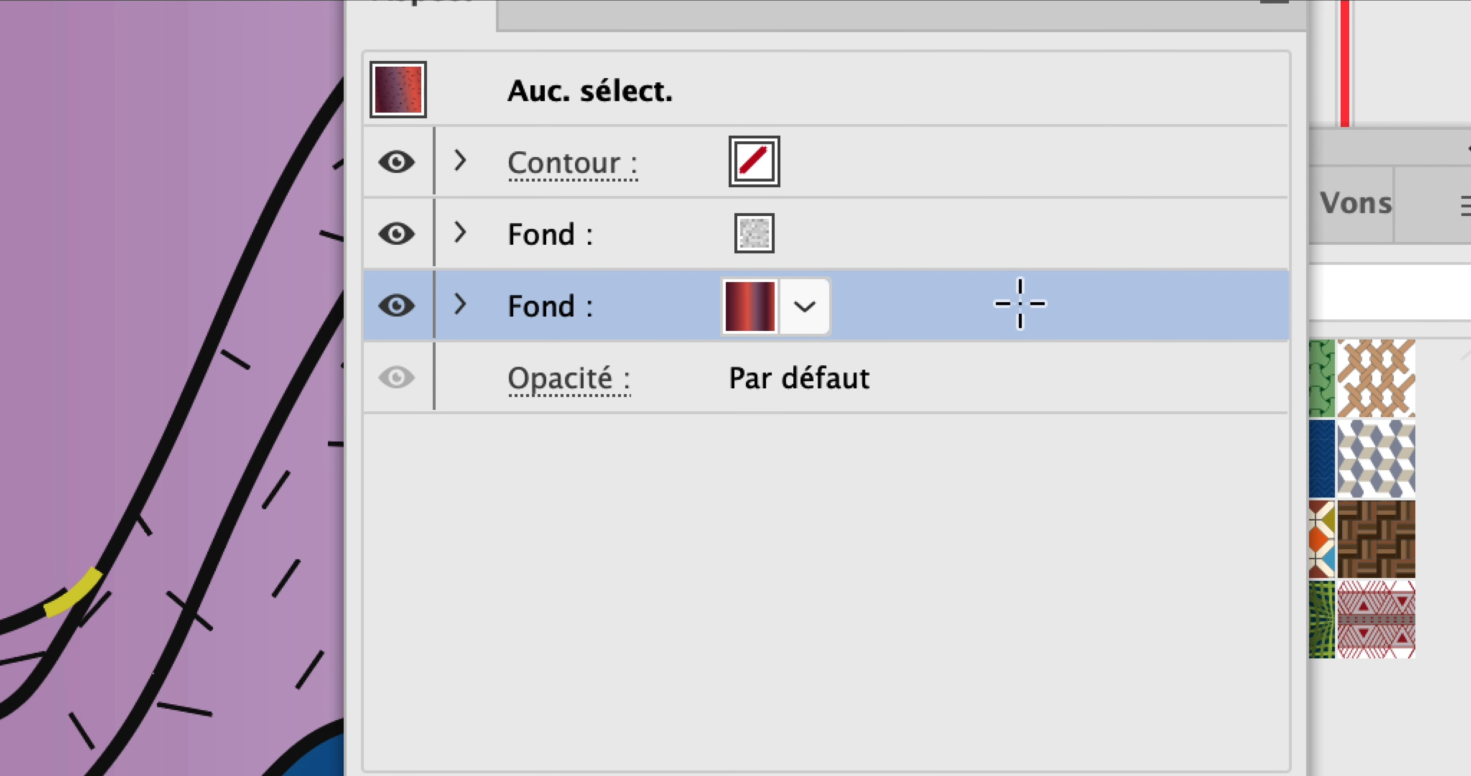
# Try to scale the left ear's dash pattern fill uniformly to 50%, leaving object transformation off
pyautogui.click(990, 240)
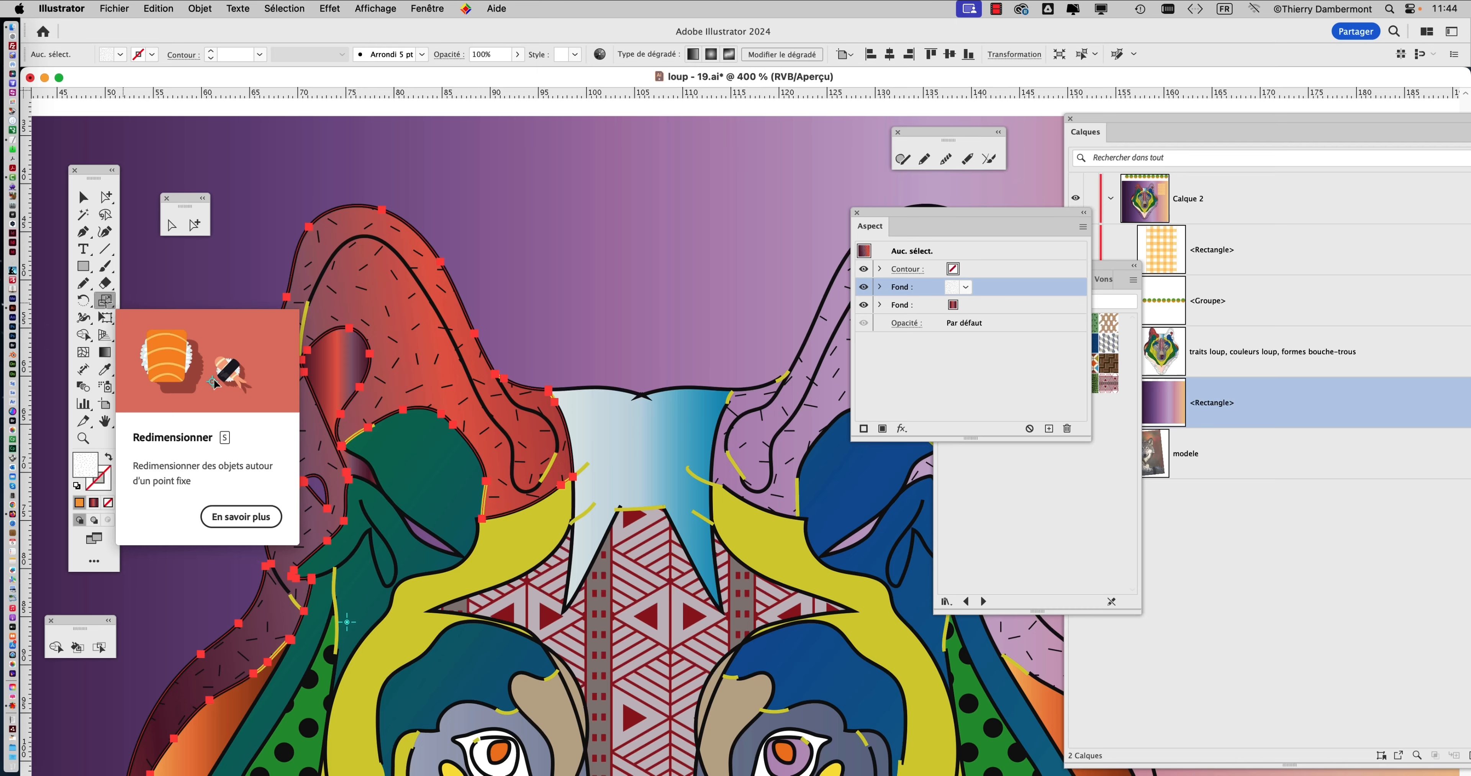
pyautogui.doubleClick(105, 301)
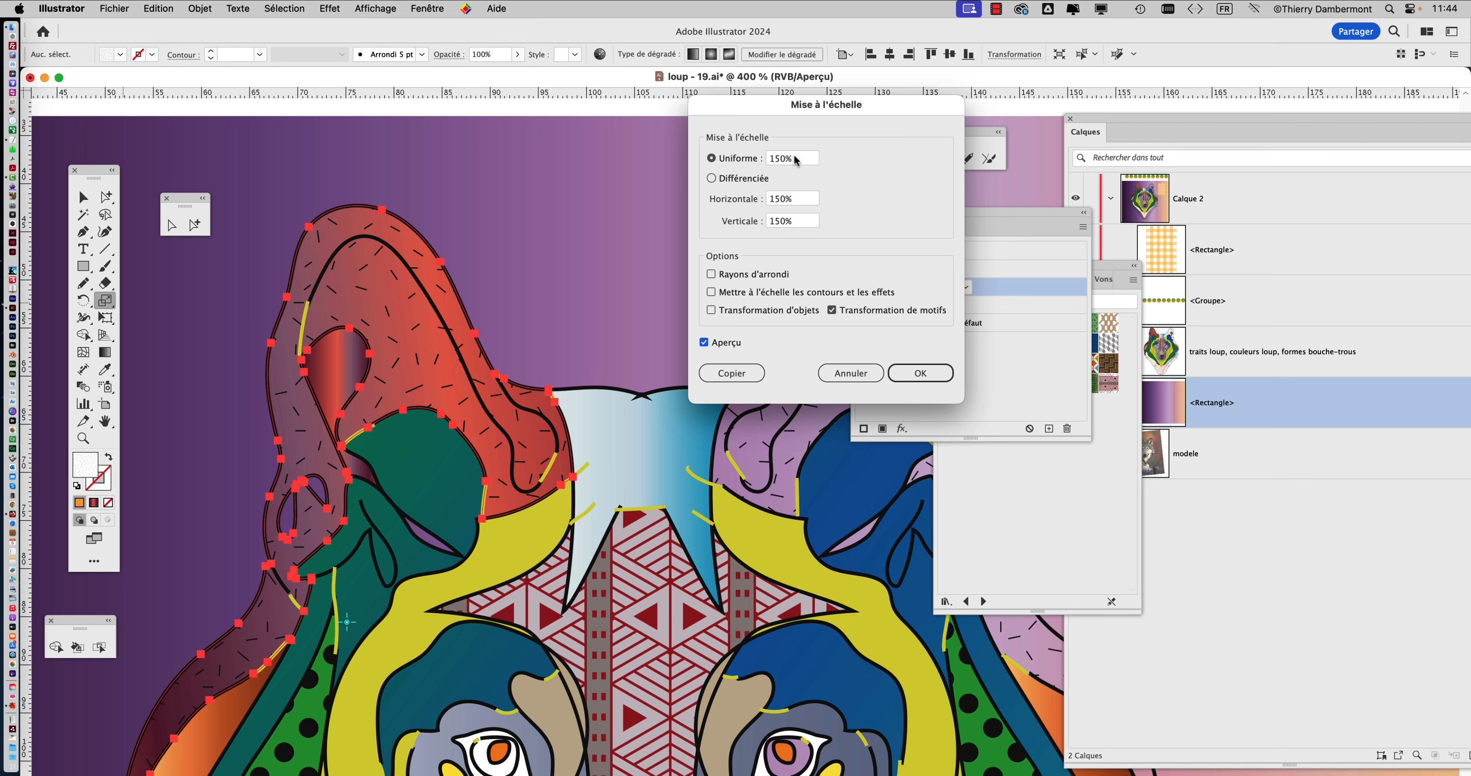
pyautogui.write('50')
pyautogui.press('Tab')
pyautogui.click(851, 373)
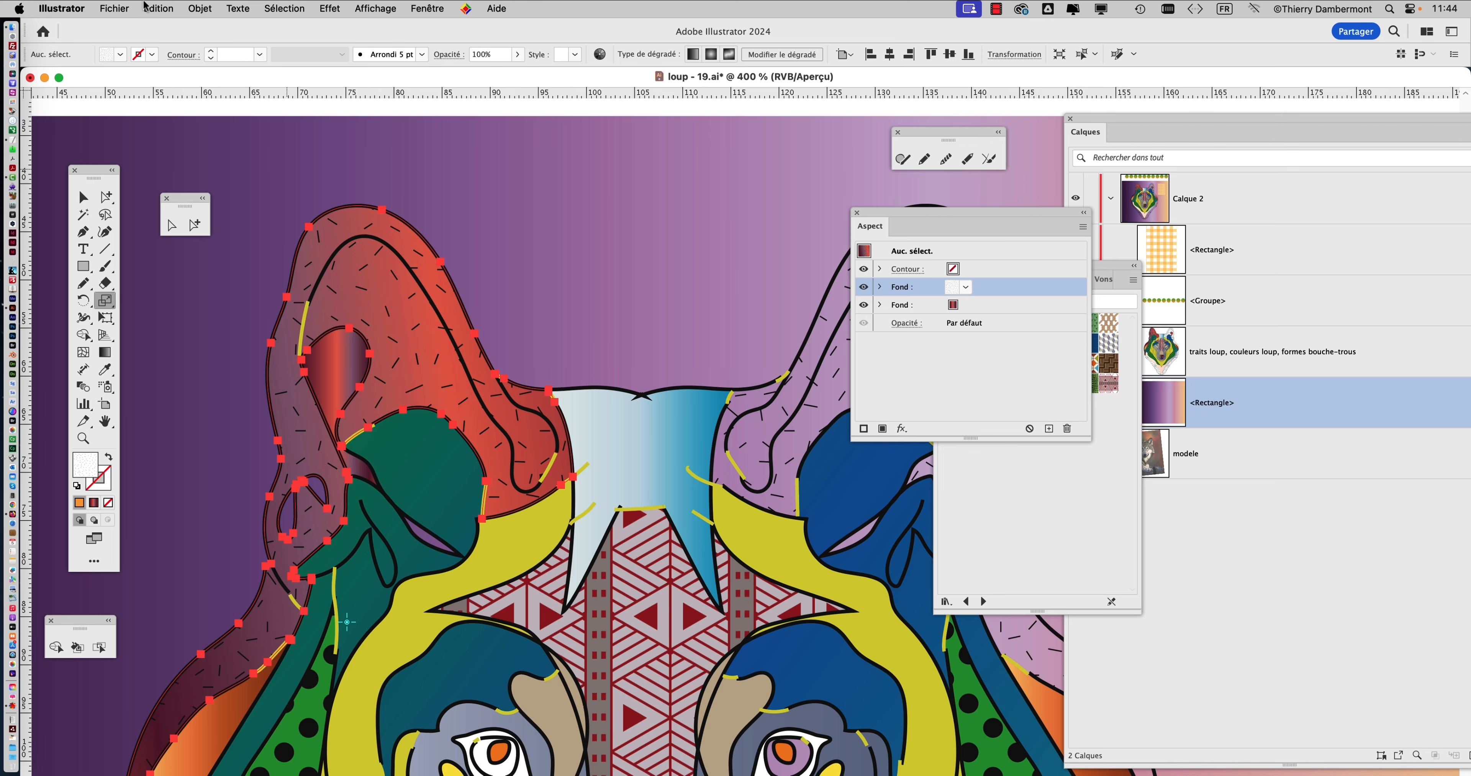
# Save the document as "loup - 20.ai" in the loup - 08_Dossier folder, in Illustrator 2020 format
pyautogui.click(117, 7)
pyautogui.click(172, 166)
pyautogui.click(844, 146)
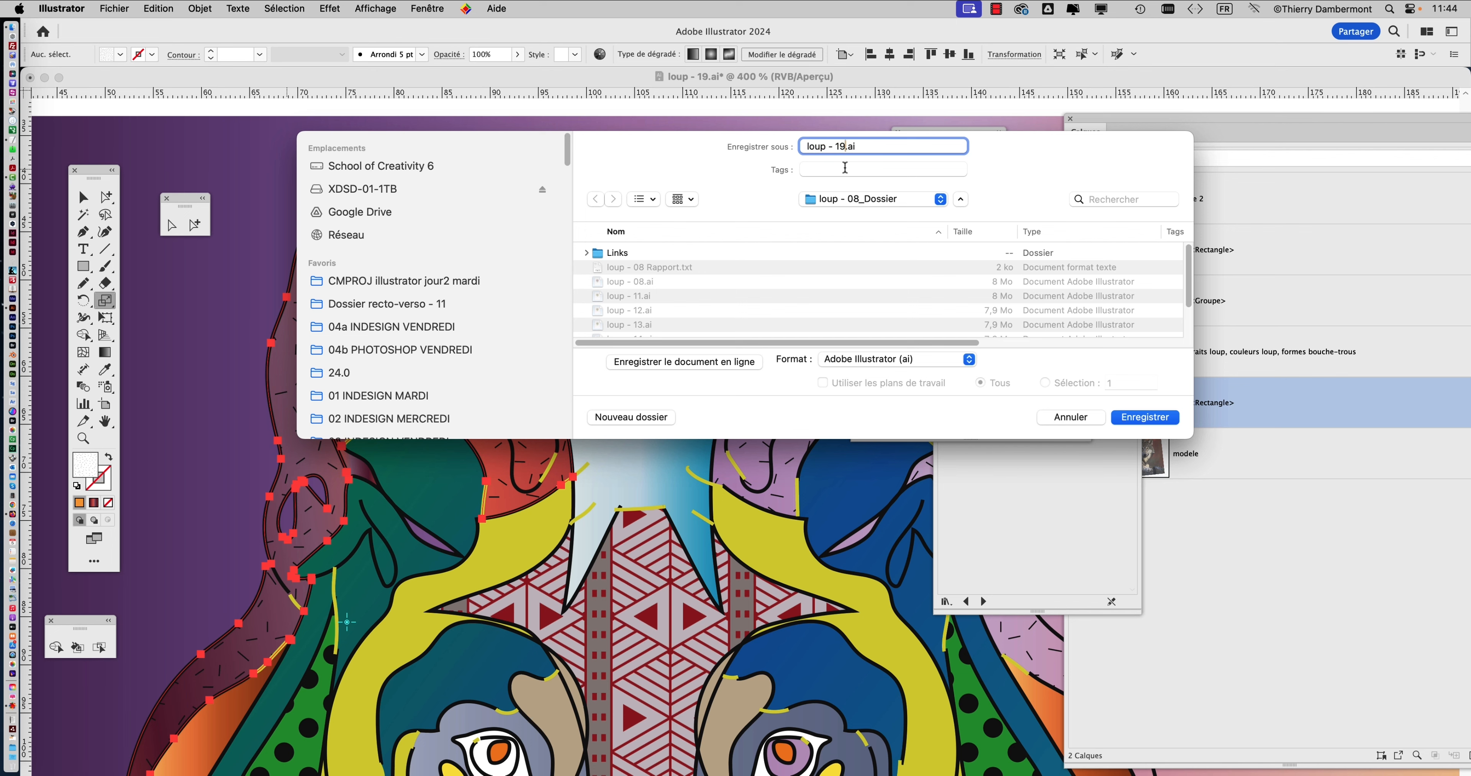
pyautogui.press('Return')
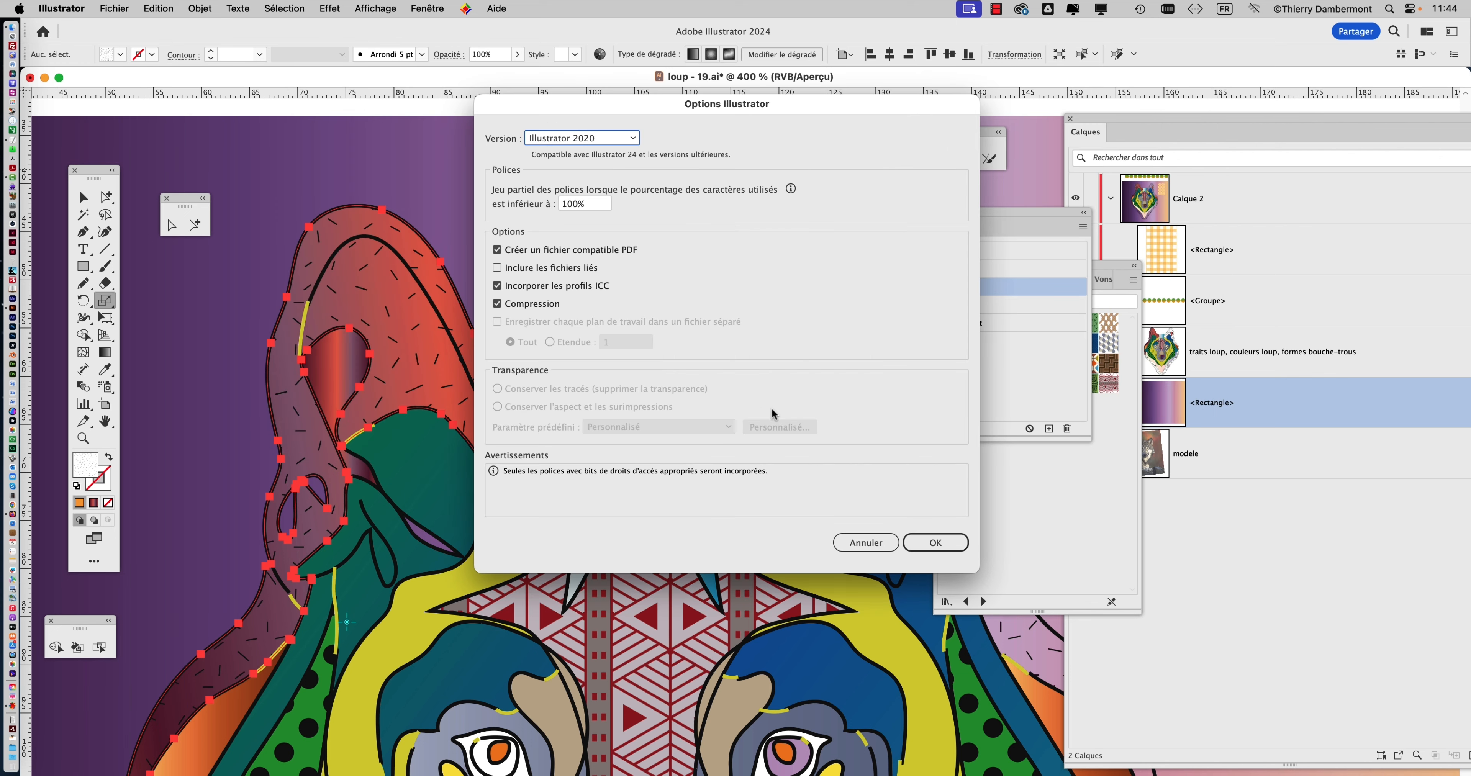
pyautogui.click(935, 545)
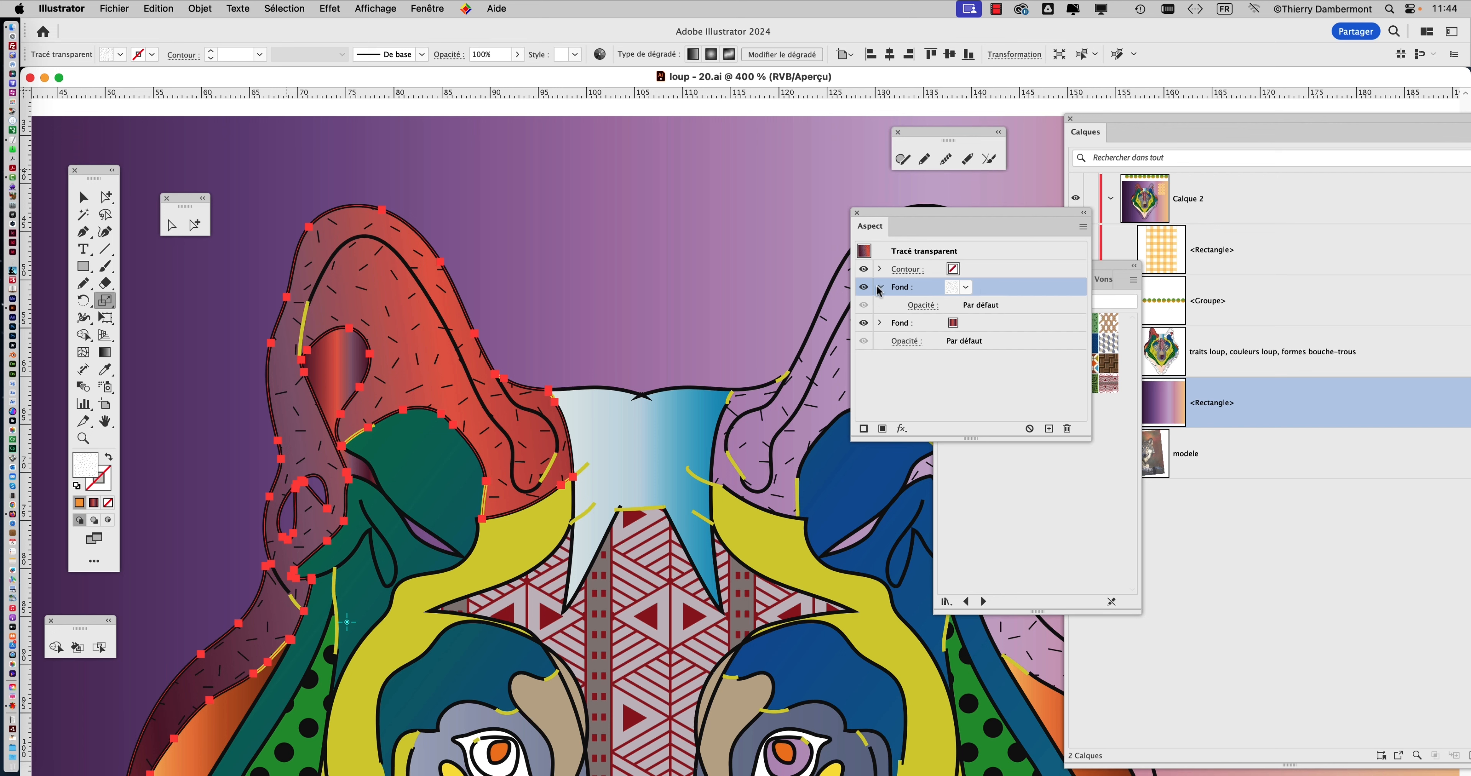
pyautogui.click(113, 198)
pyautogui.click(295, 187)
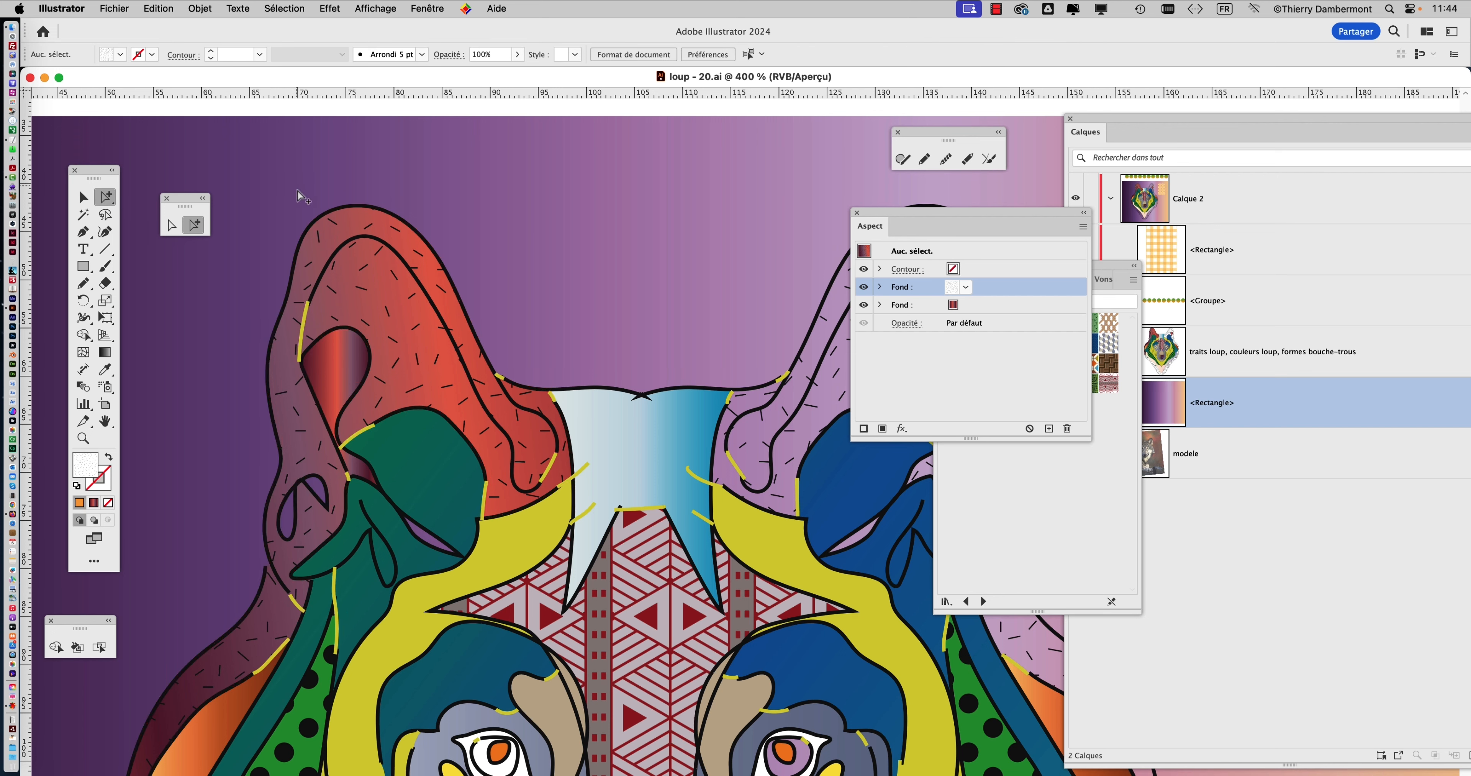
pyautogui.click(333, 235)
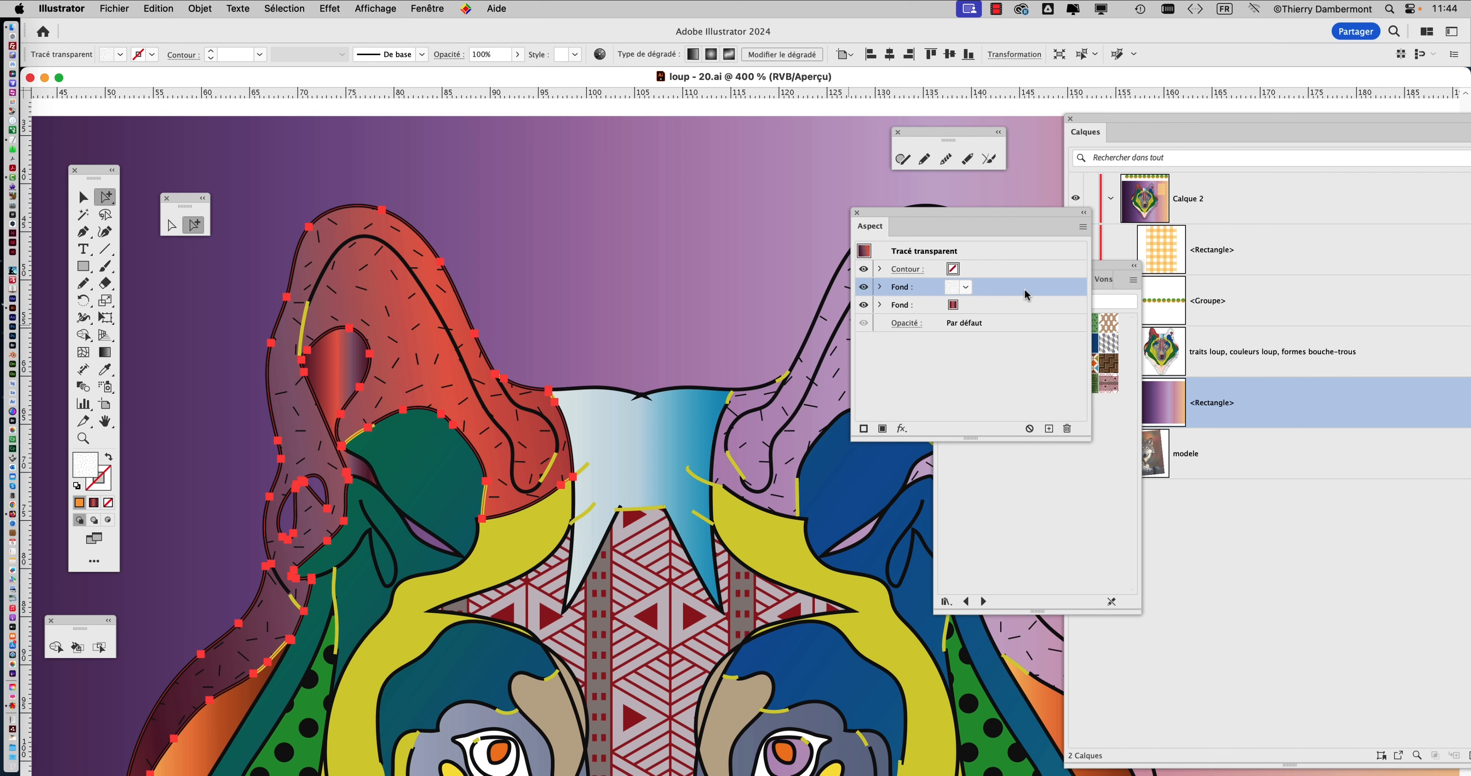
pyautogui.doubleClick(105, 300)
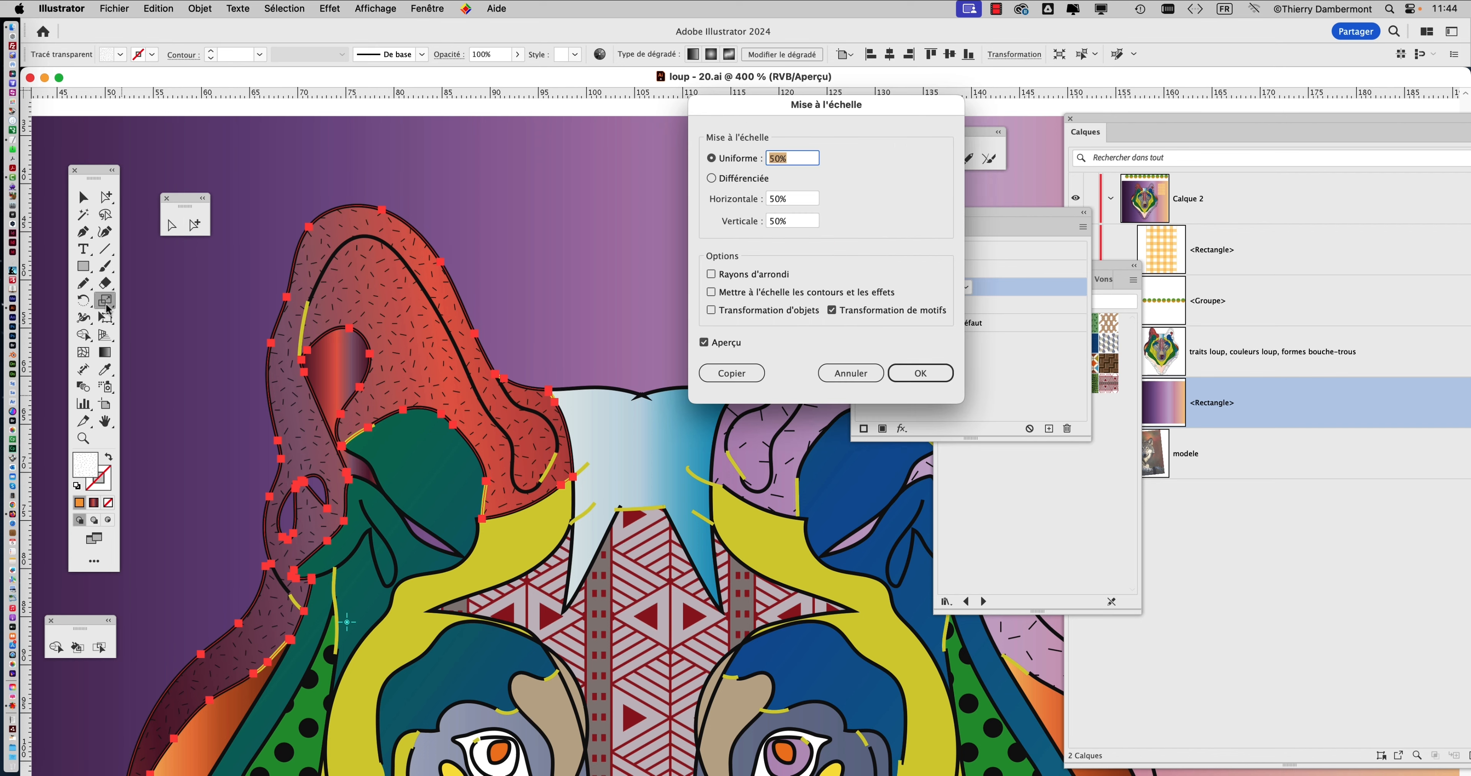
pyautogui.click(851, 374)
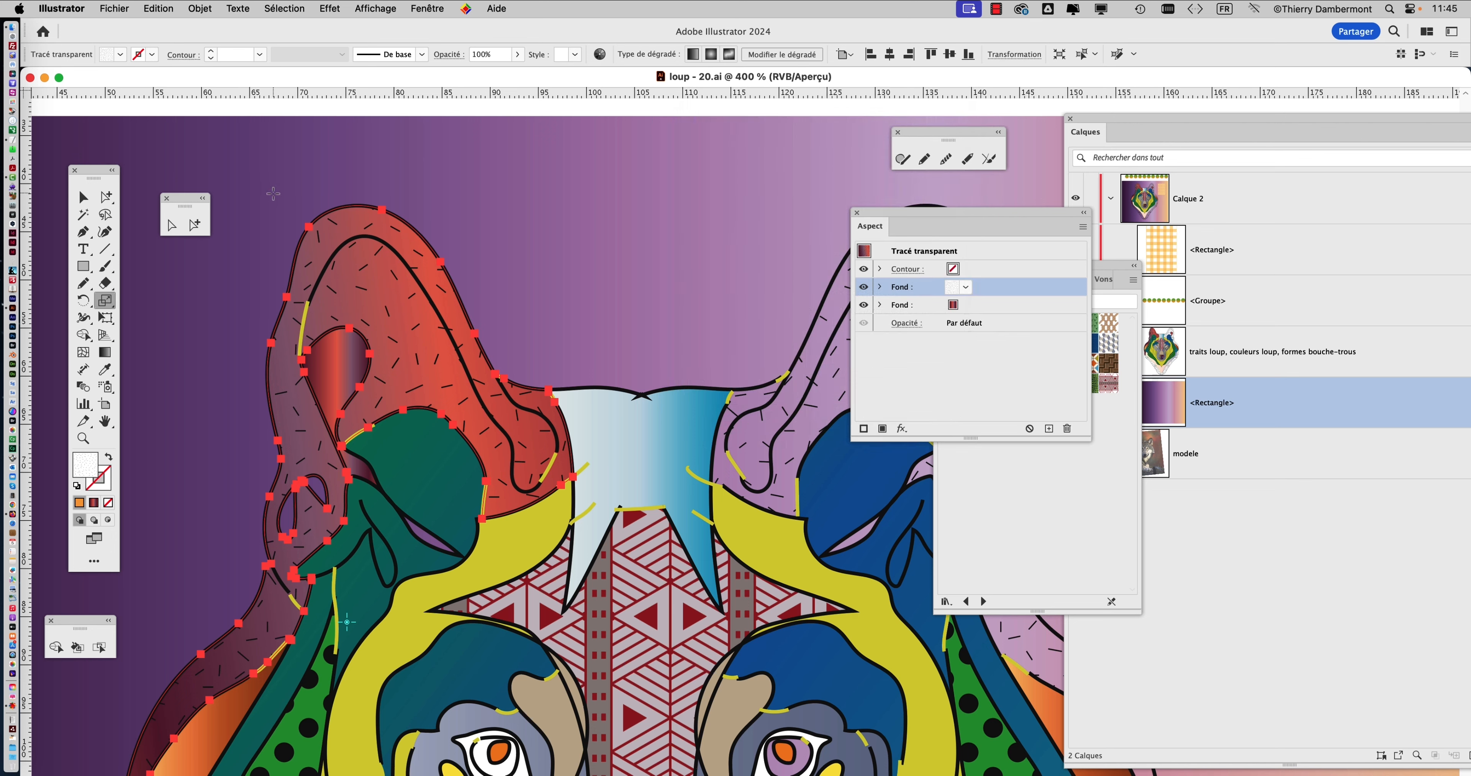
# Scale only the left ear's dash pattern uniformly to 150%, with object transformation off, after trying 25%
pyautogui.click(105, 196)
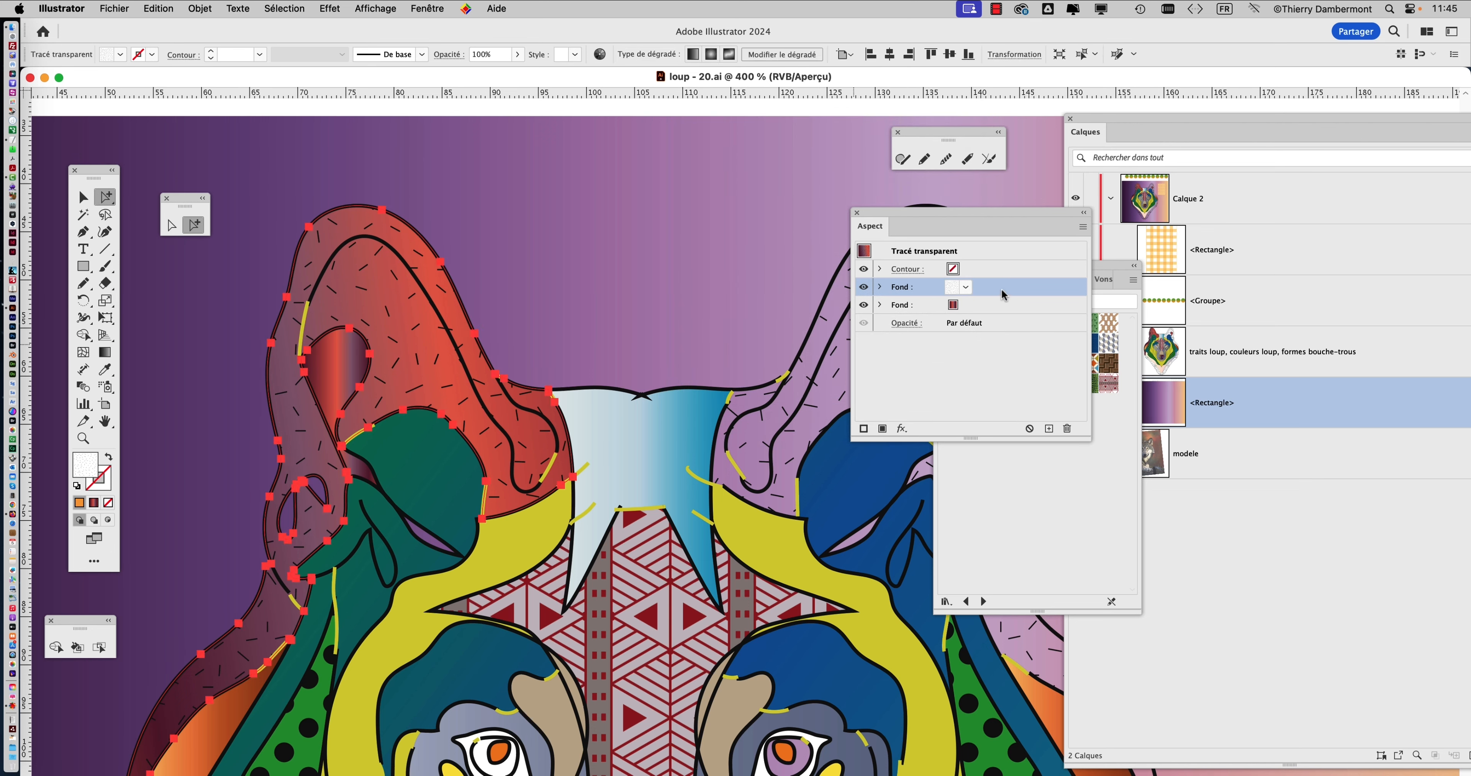
pyautogui.doubleClick(102, 301)
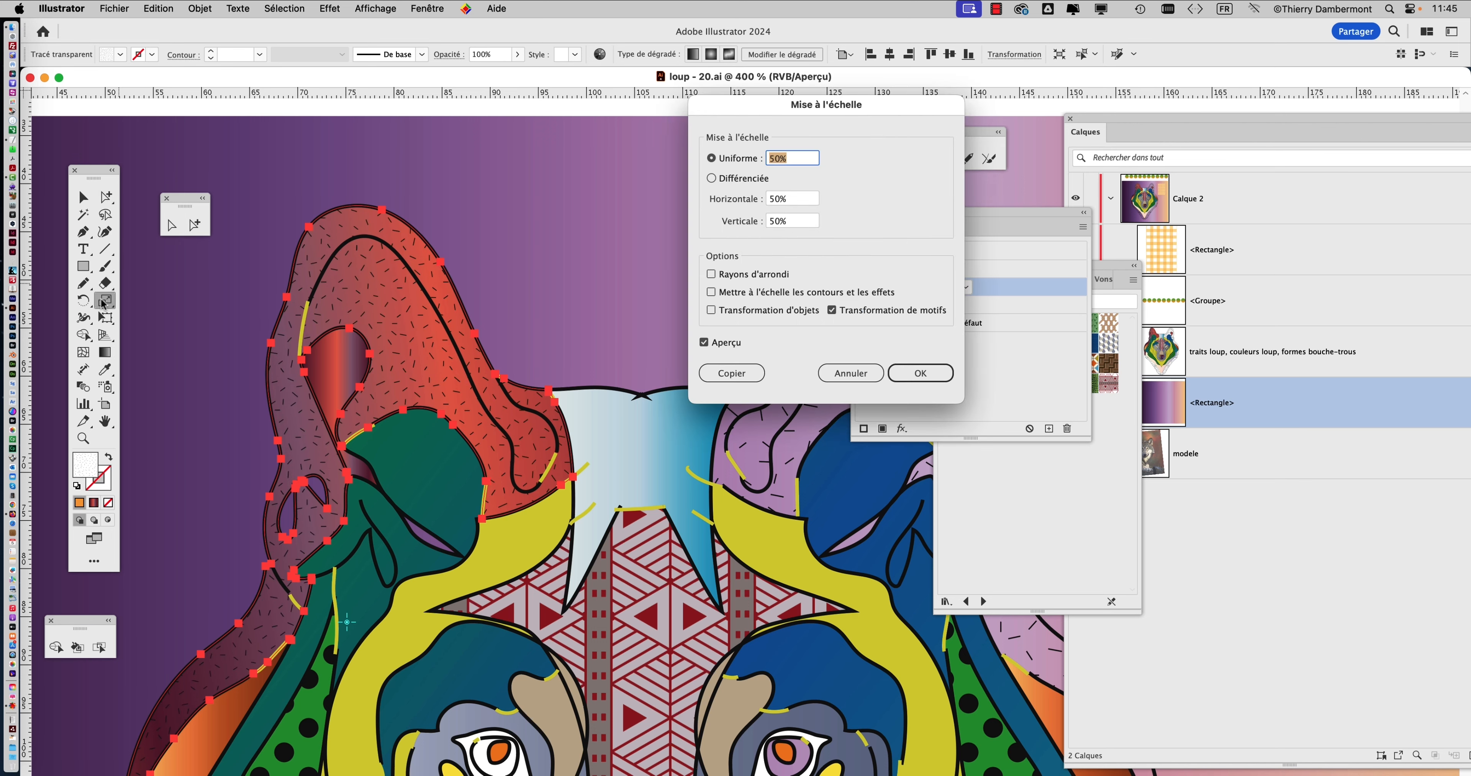
pyautogui.moveTo(774, 116); pyautogui.dragTo(654, 325)
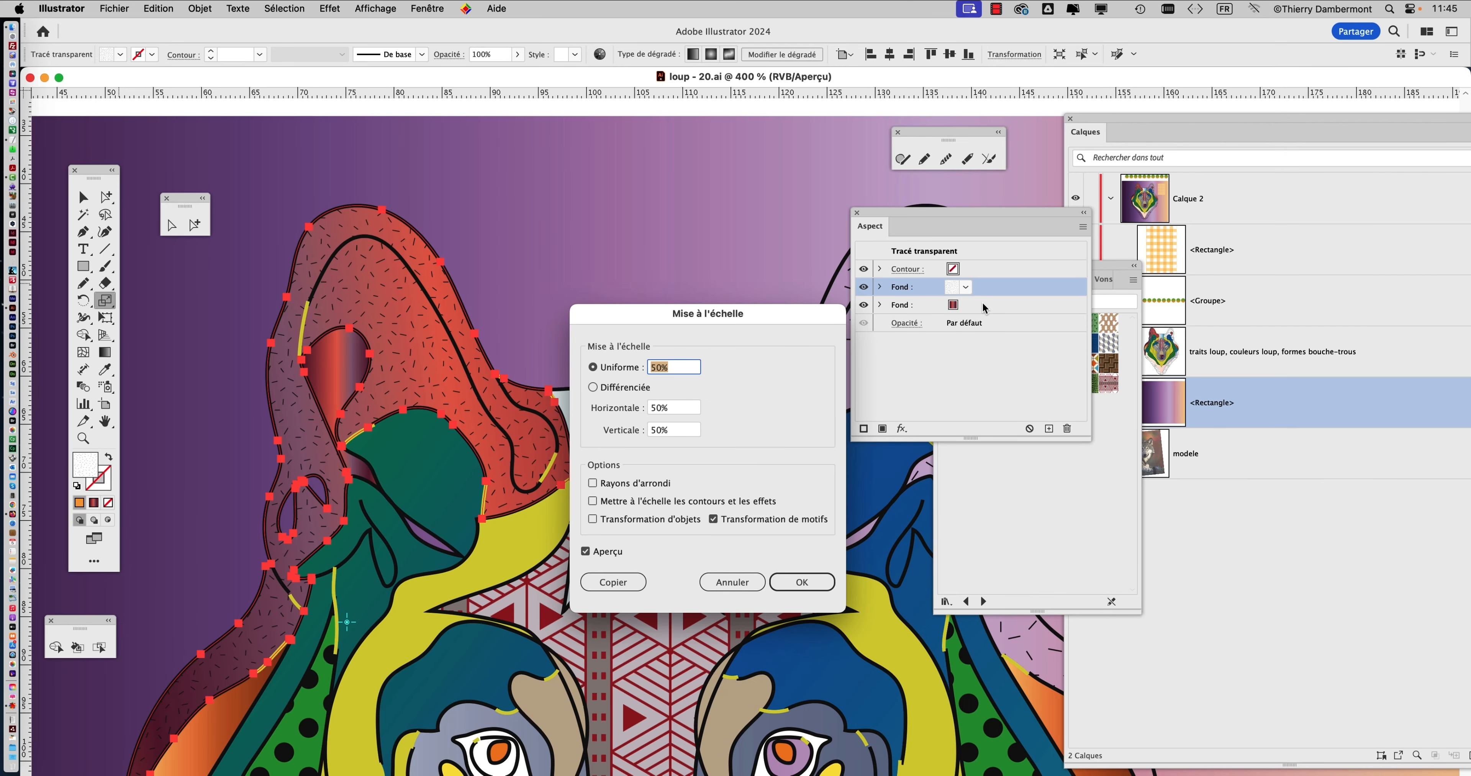
pyautogui.moveTo(697, 322); pyautogui.dragTo(711, 155)
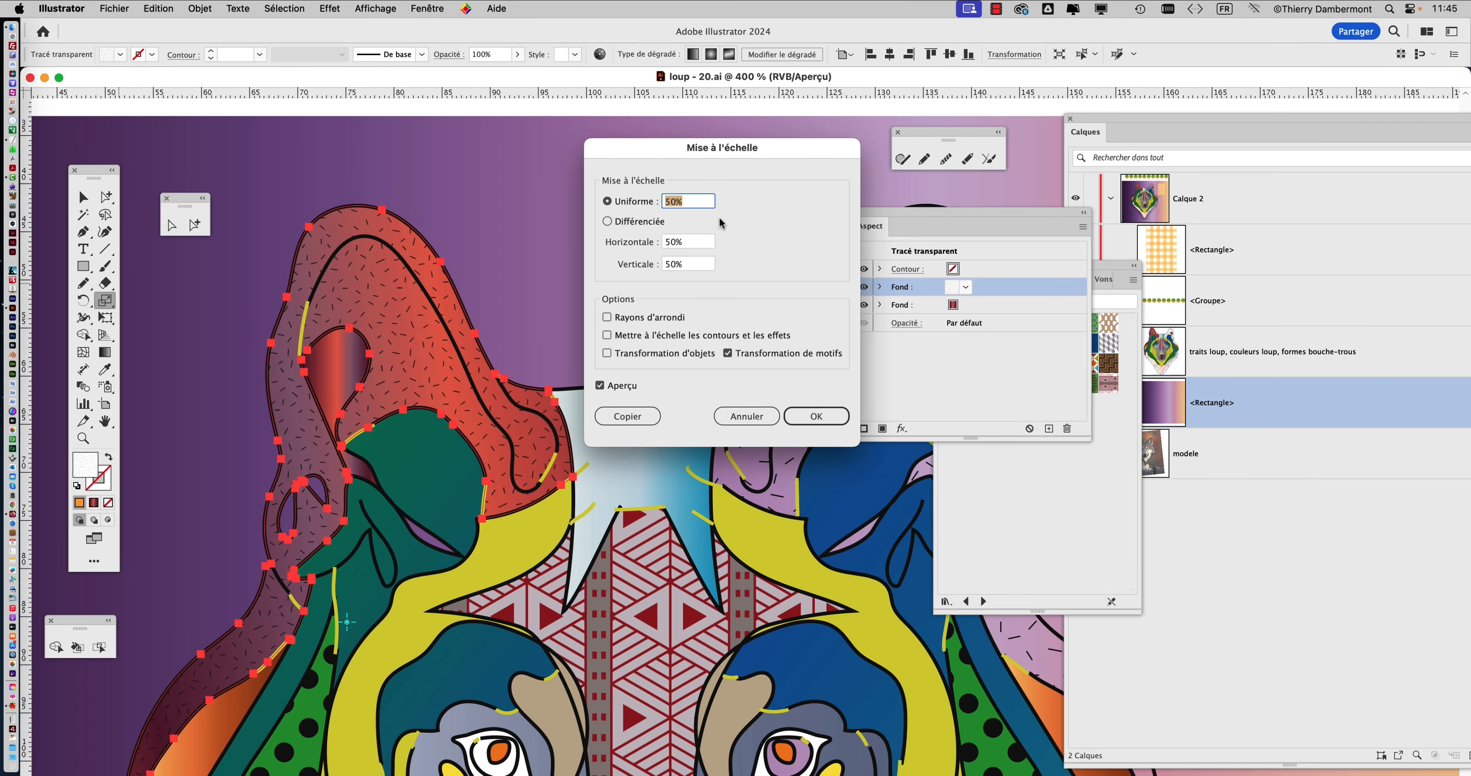
pyautogui.write('25')
pyautogui.press('Tab')
pyautogui.doubleClick(674, 205)
pyautogui.write('150')
pyautogui.press('Tab')
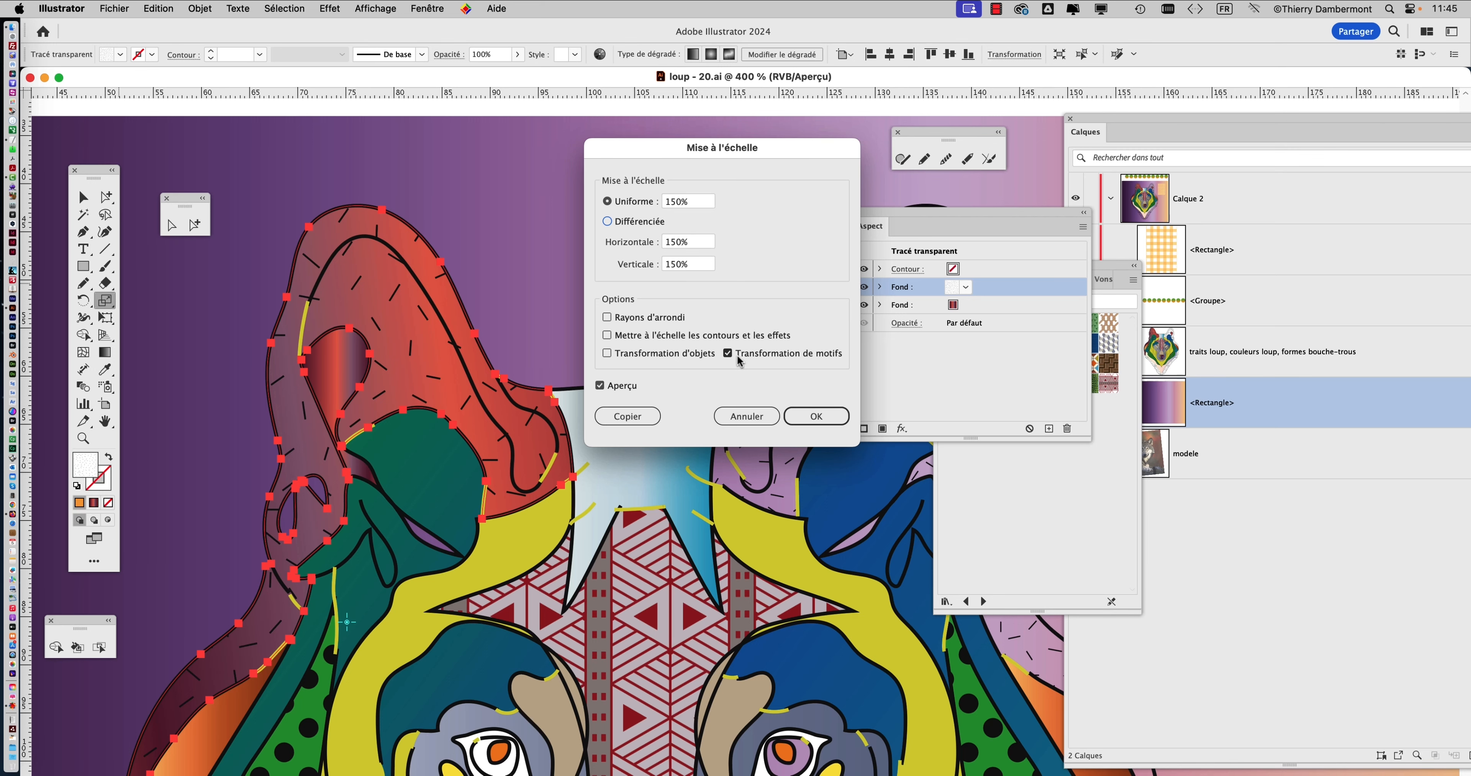
pyautogui.click(1028, 594)
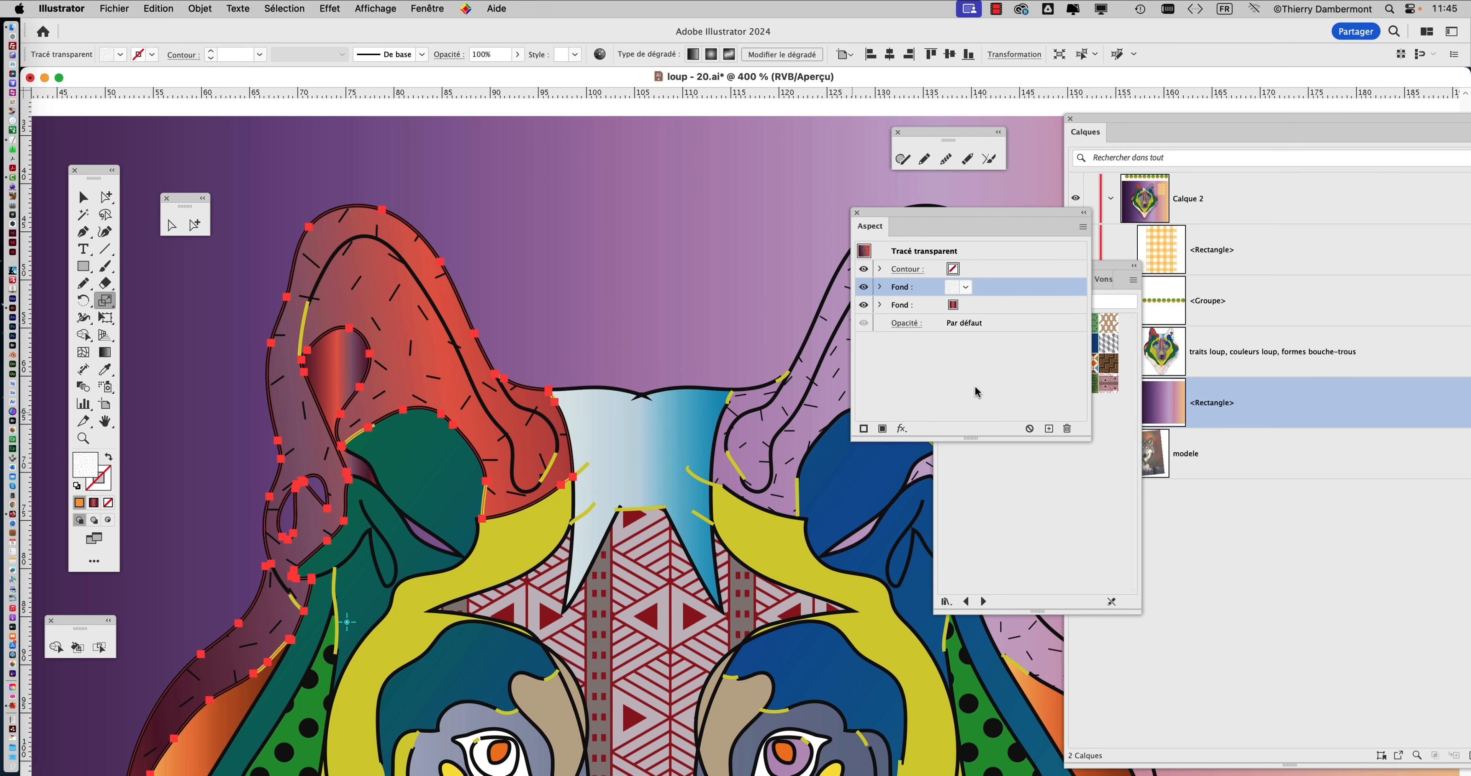
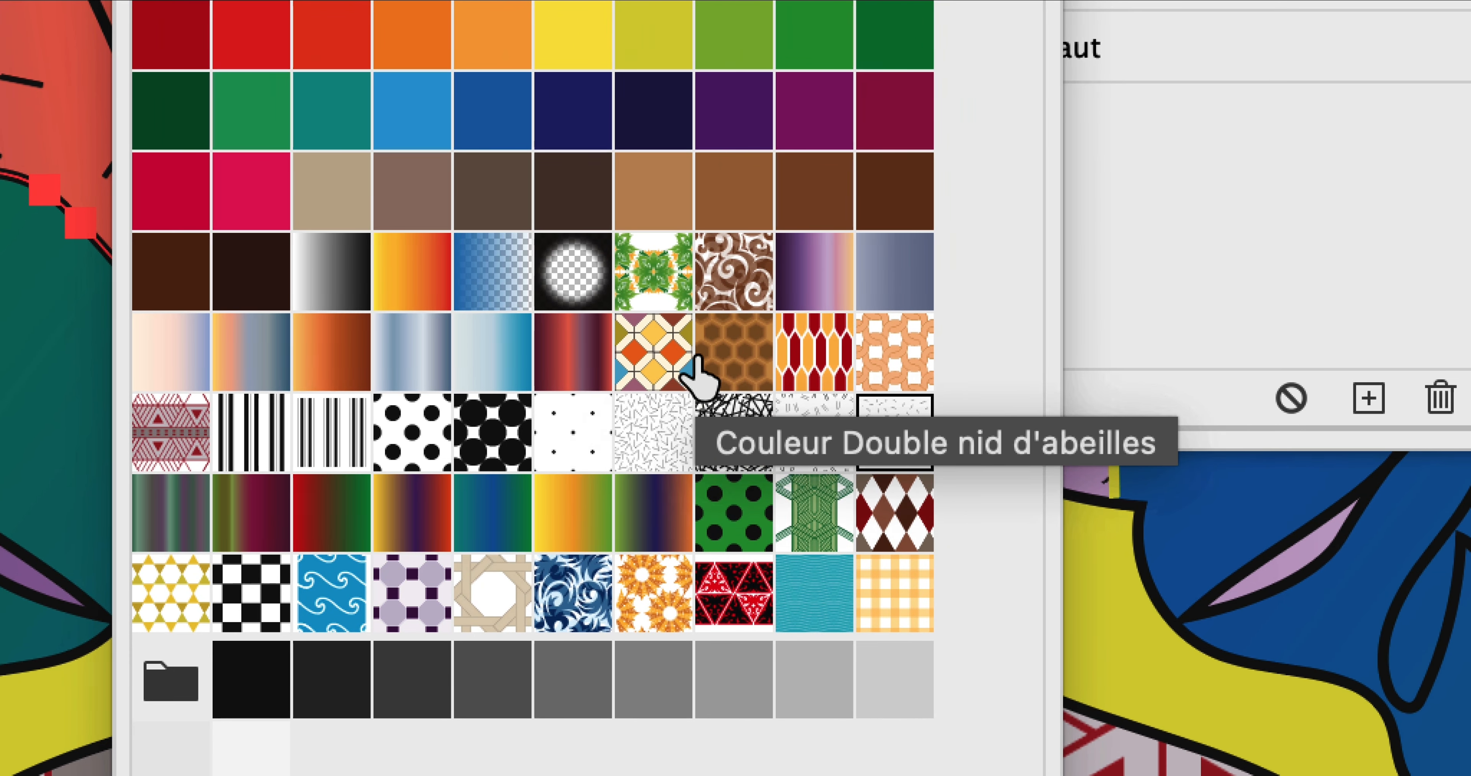
# Apply the Double nid d'abeilles pattern to the left ear's uppermost fill and expand that fill's settings
pyautogui.click(834, 322)
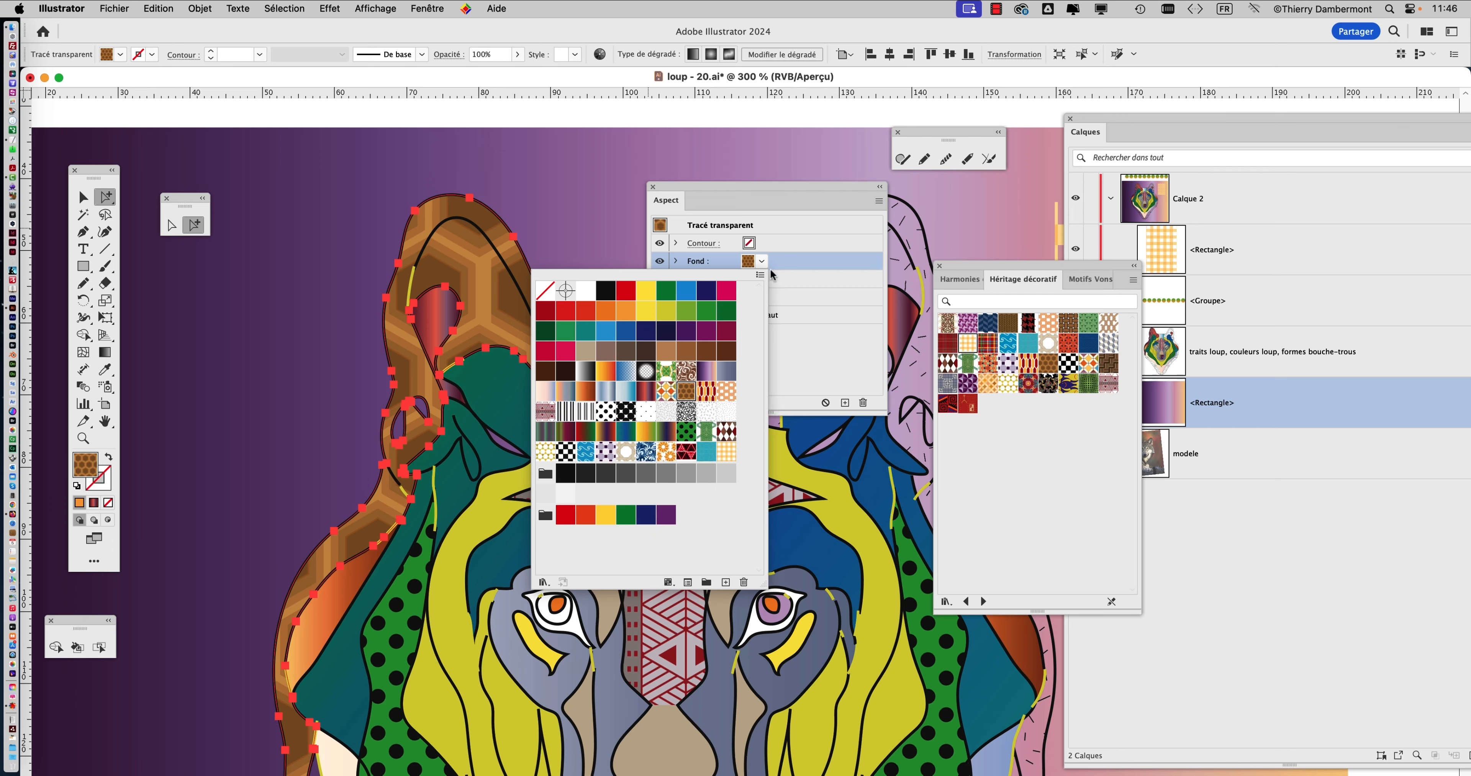
pyautogui.click(806, 261)
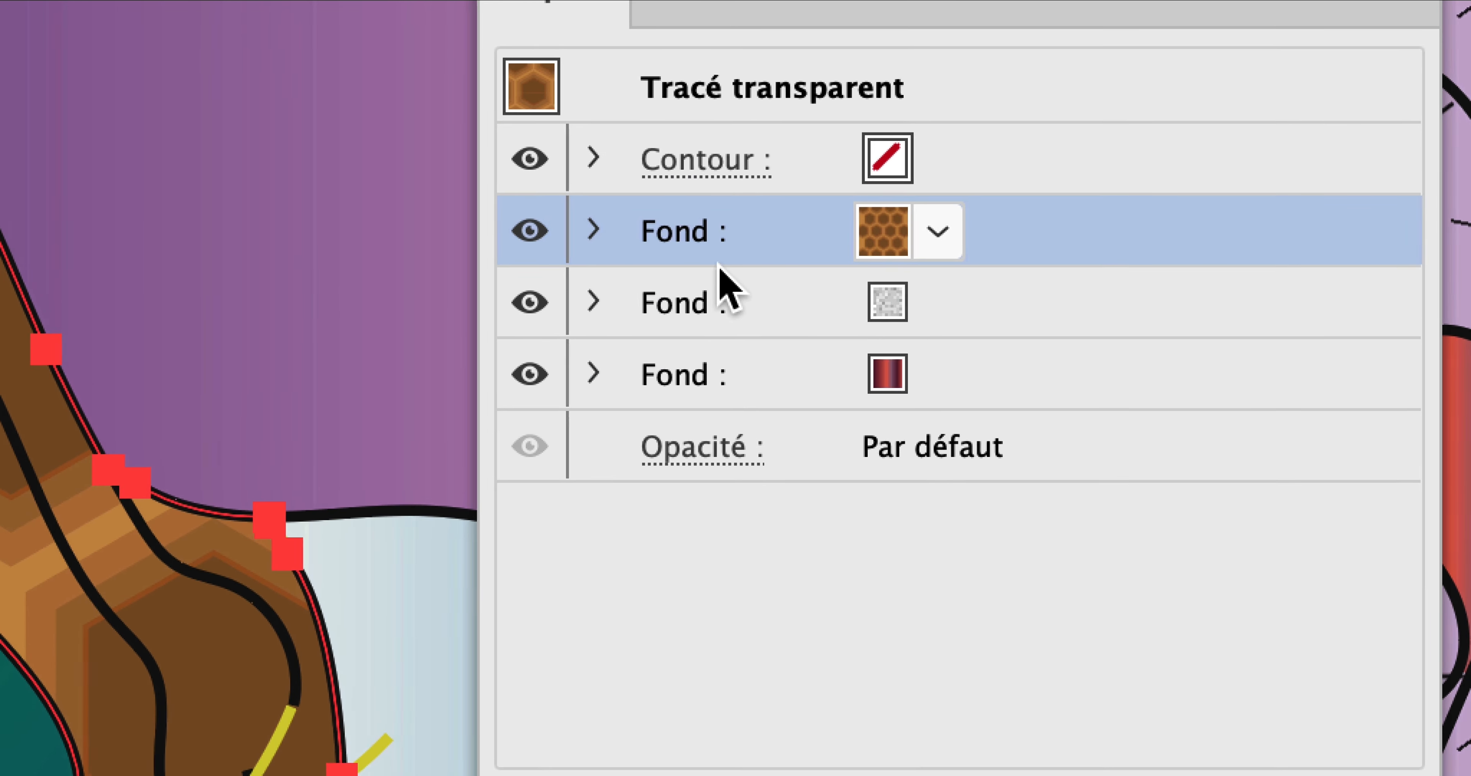
pyautogui.click(692, 258)
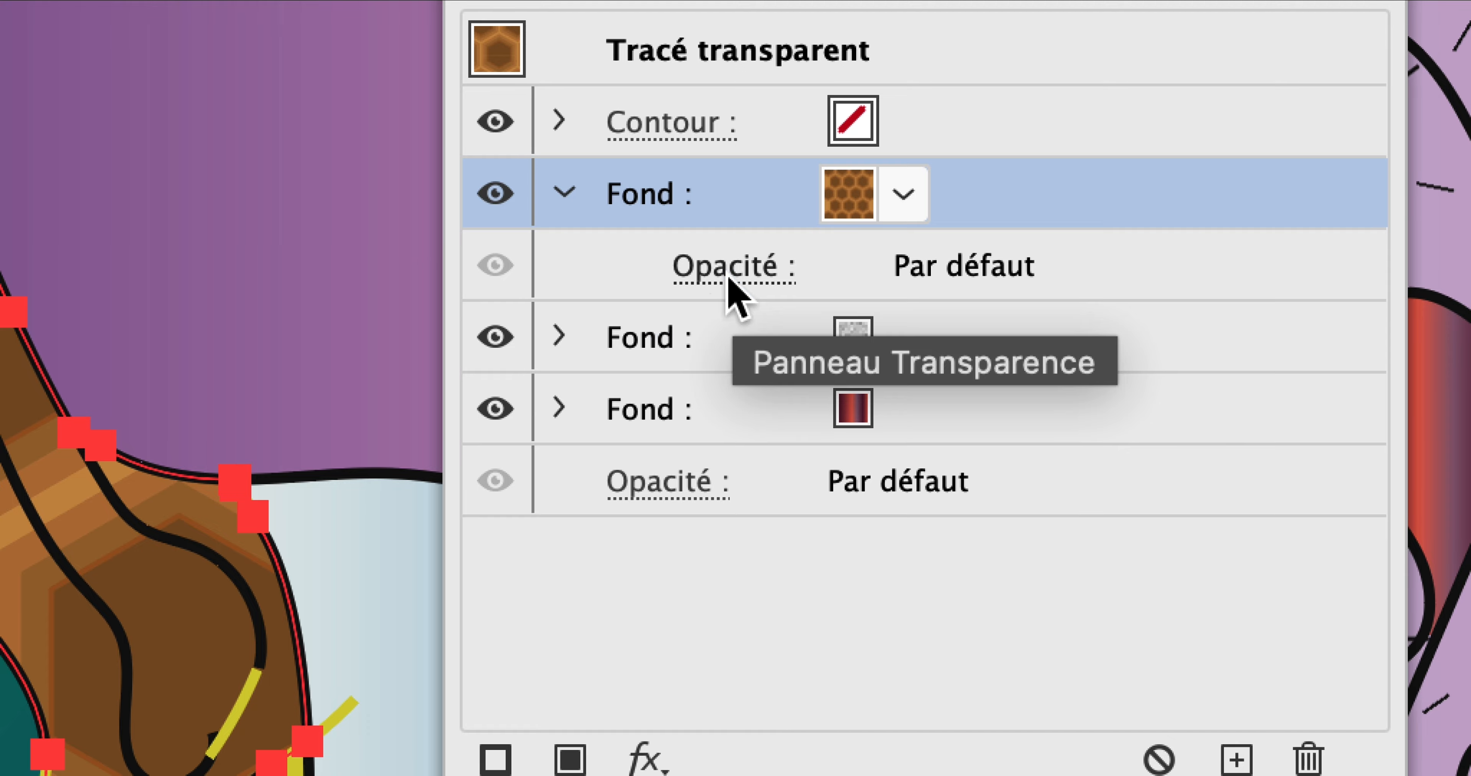
# Lower the opacity of the left ear's honeycomb fill alone to 55%
pyautogui.click(725, 279)
pyautogui.click(736, 296)
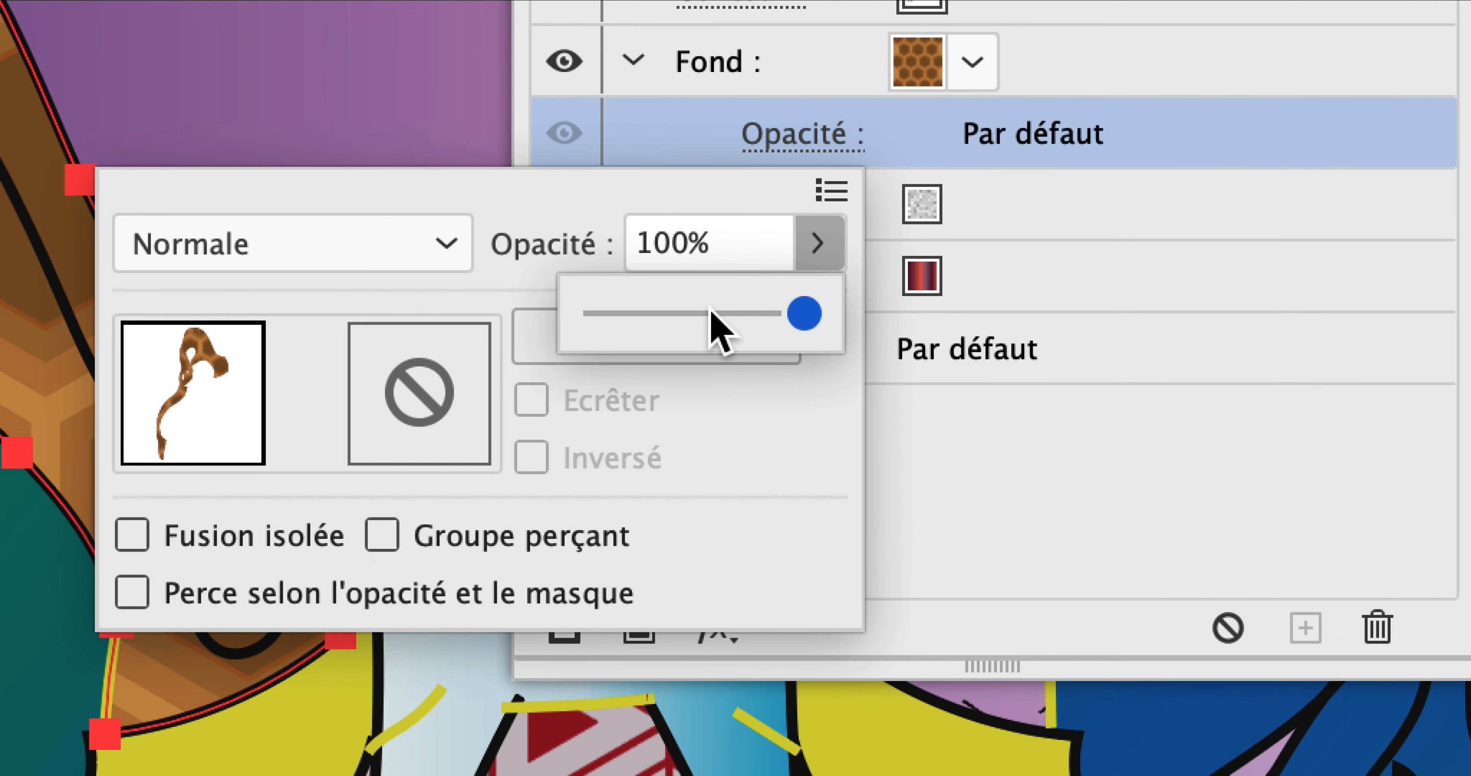
pyautogui.click(634, 365)
pyautogui.click(744, 323)
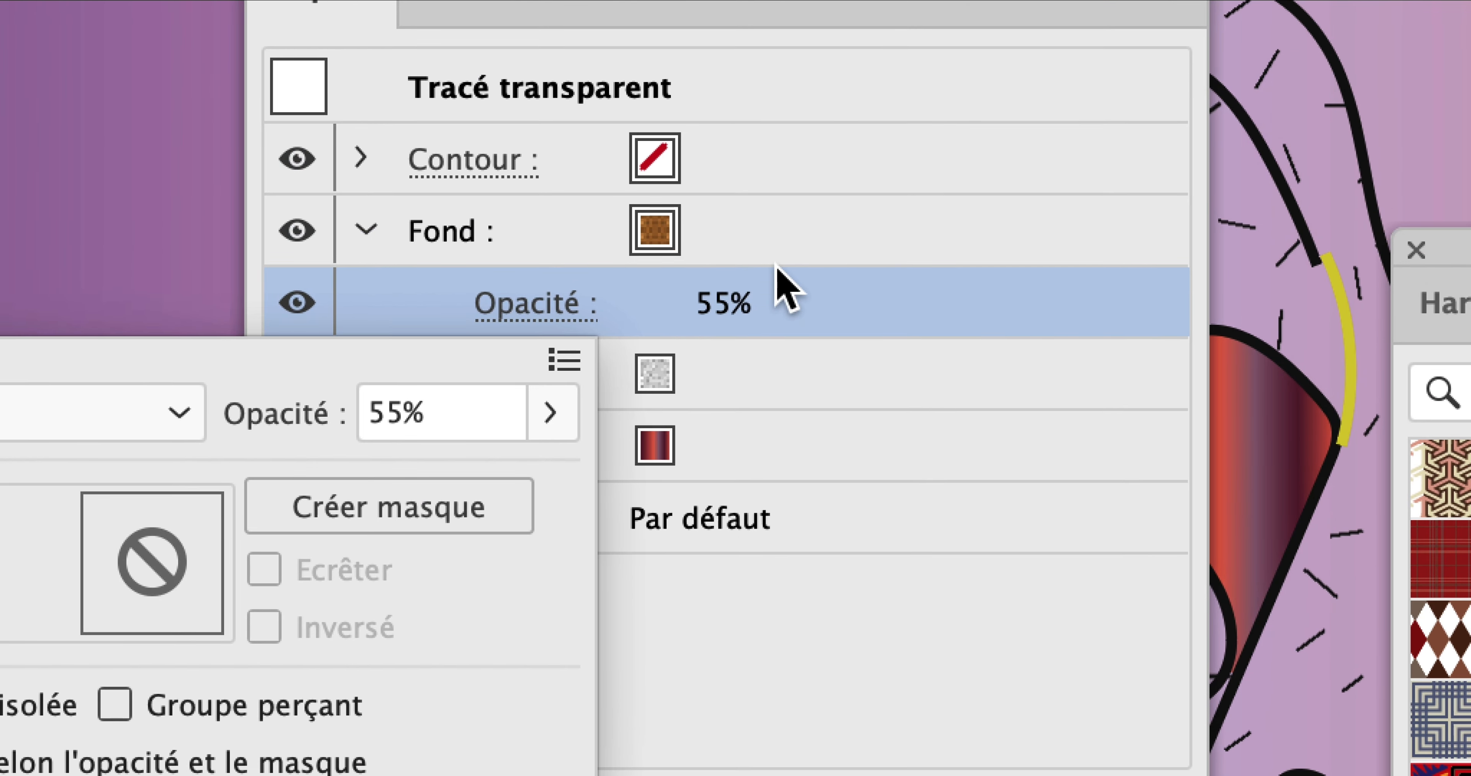
pyautogui.click(783, 283)
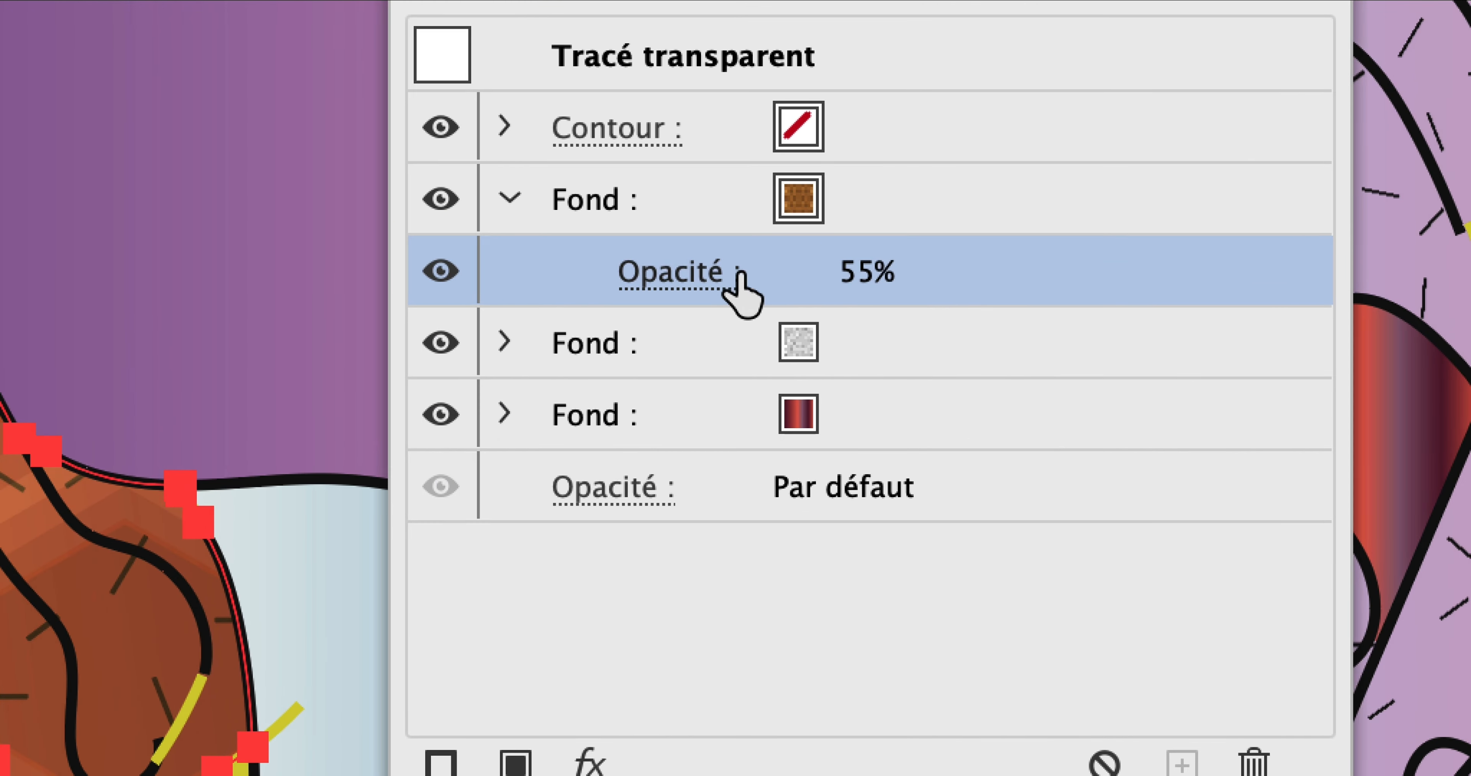
# Set the honeycomb fill's opacity to 100% and its blending mode to Luminosité
pyautogui.click(738, 279)
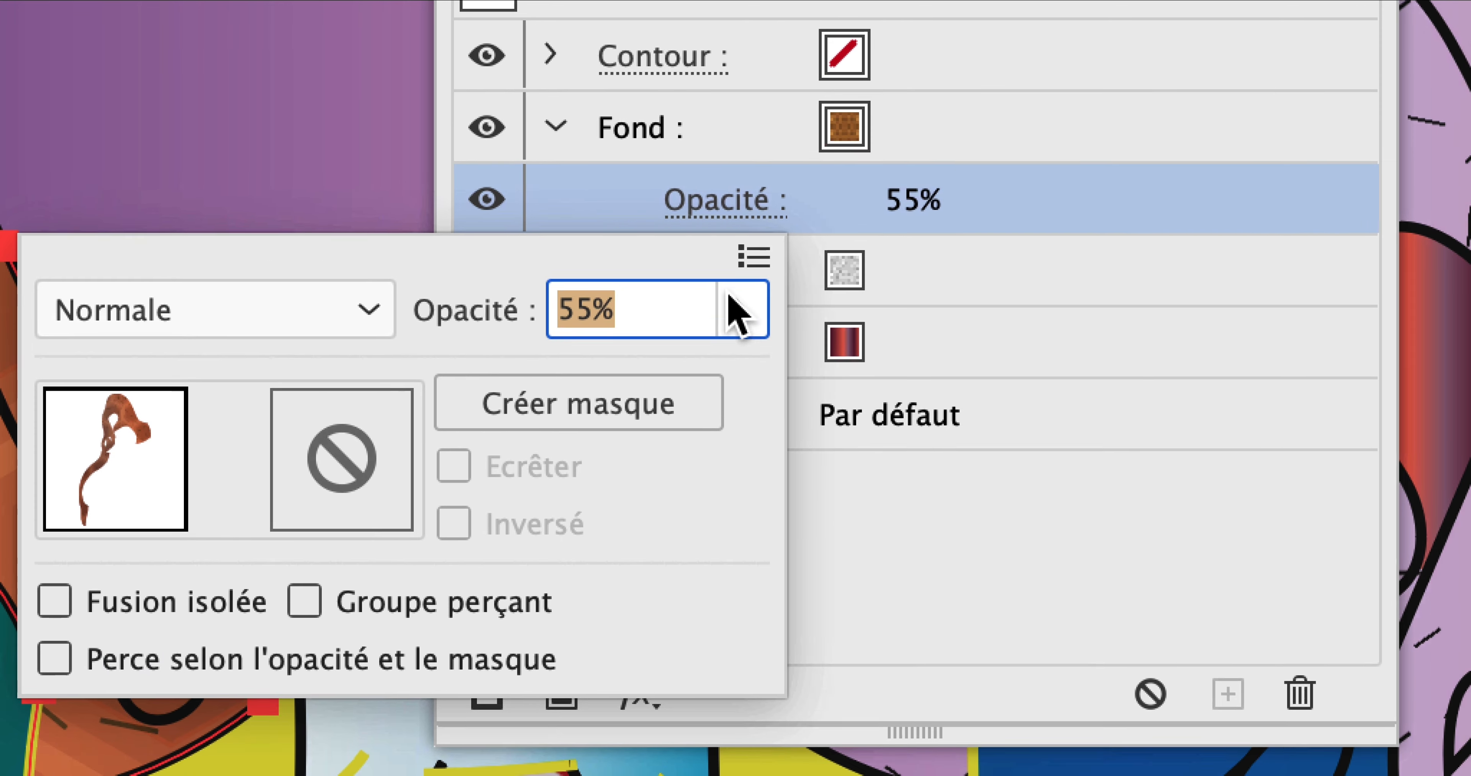
pyautogui.click(692, 382)
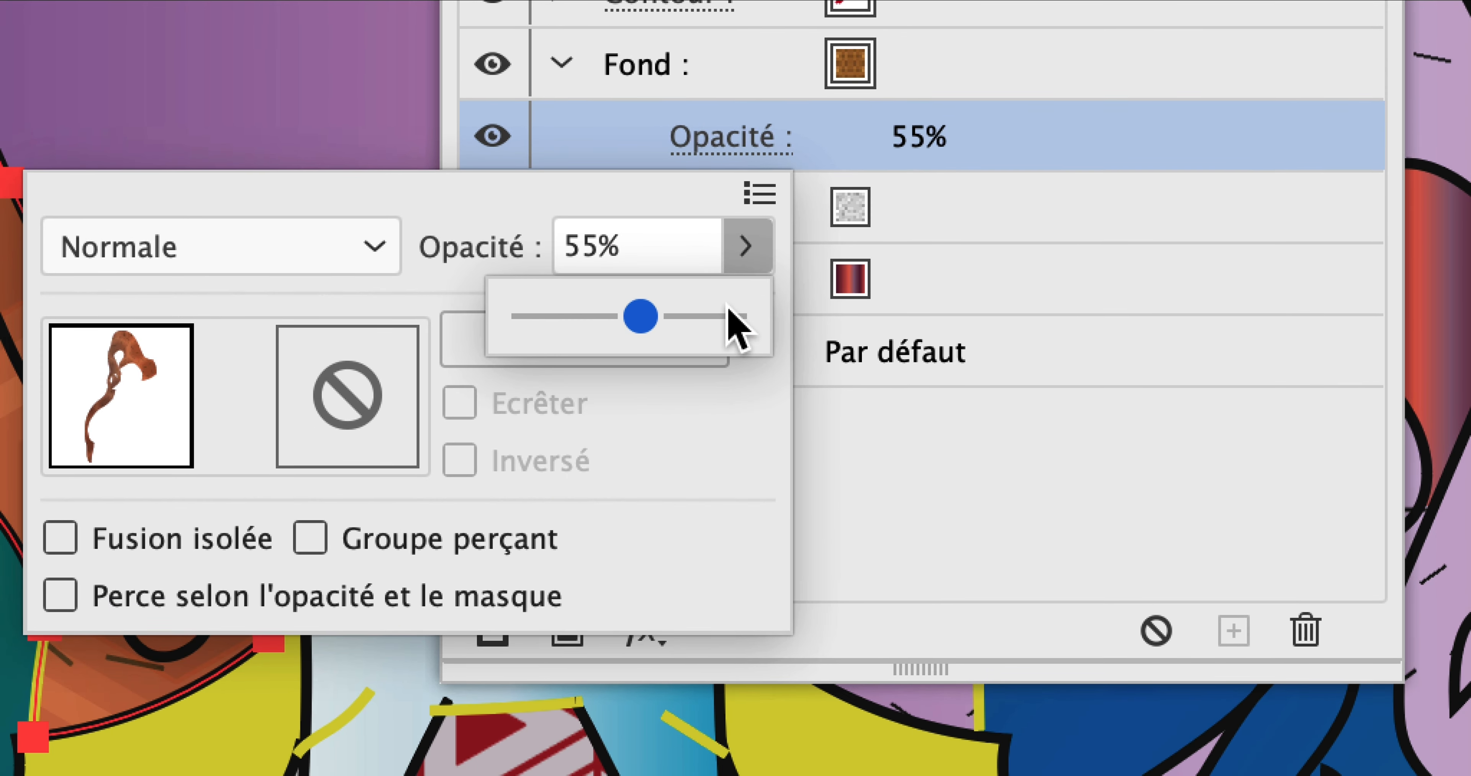
pyautogui.click(736, 317)
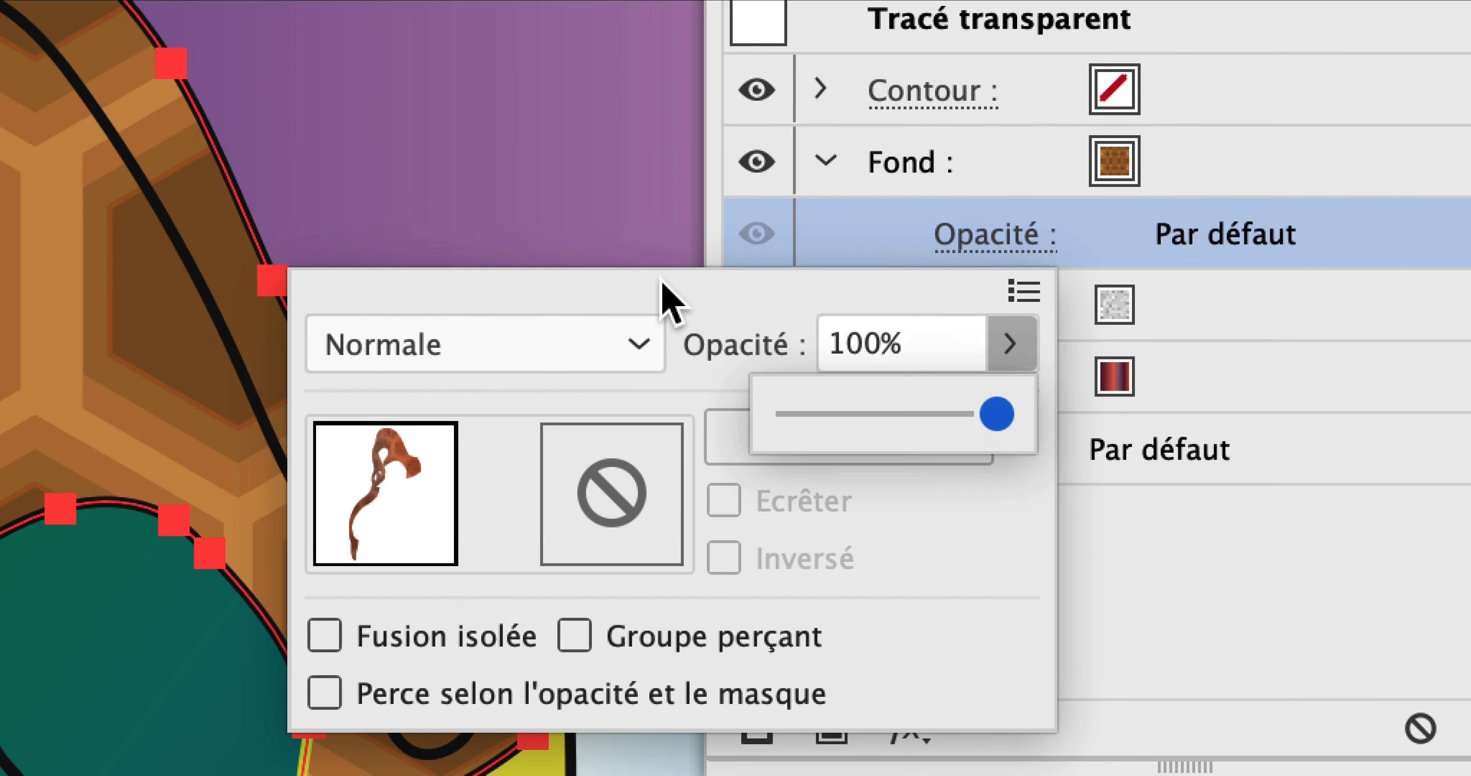
pyautogui.click(390, 184)
pyautogui.click(623, 300)
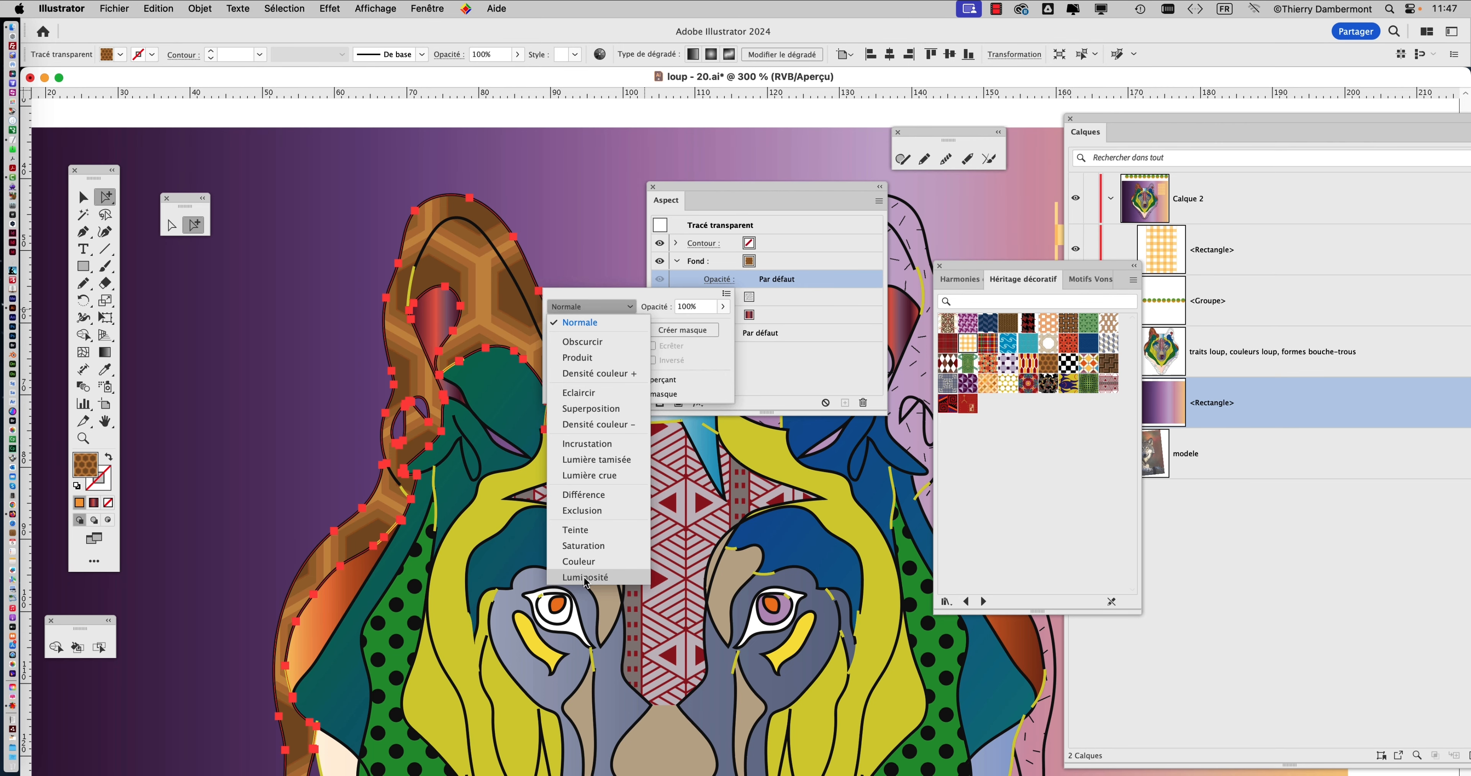
pyautogui.click(585, 578)
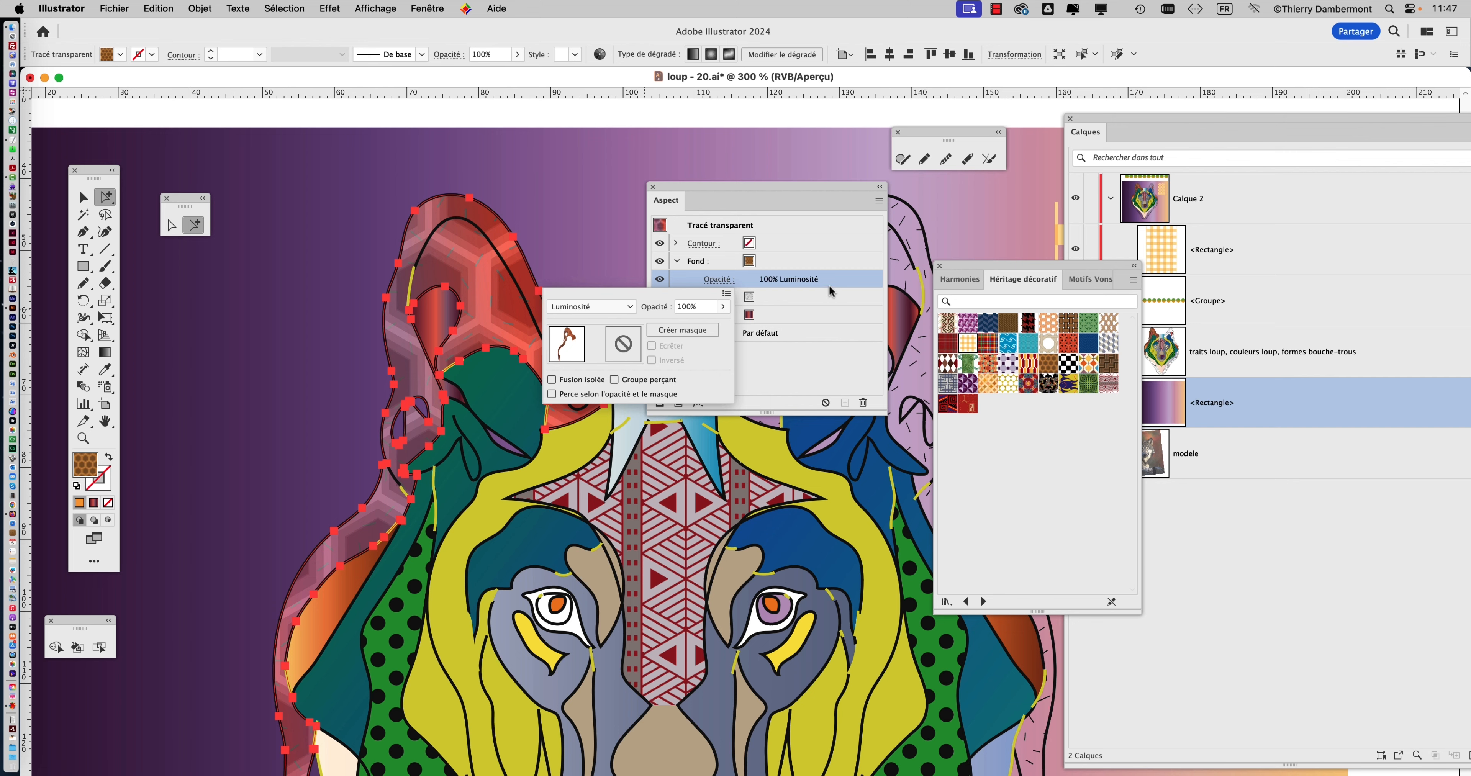
pyautogui.click(774, 261)
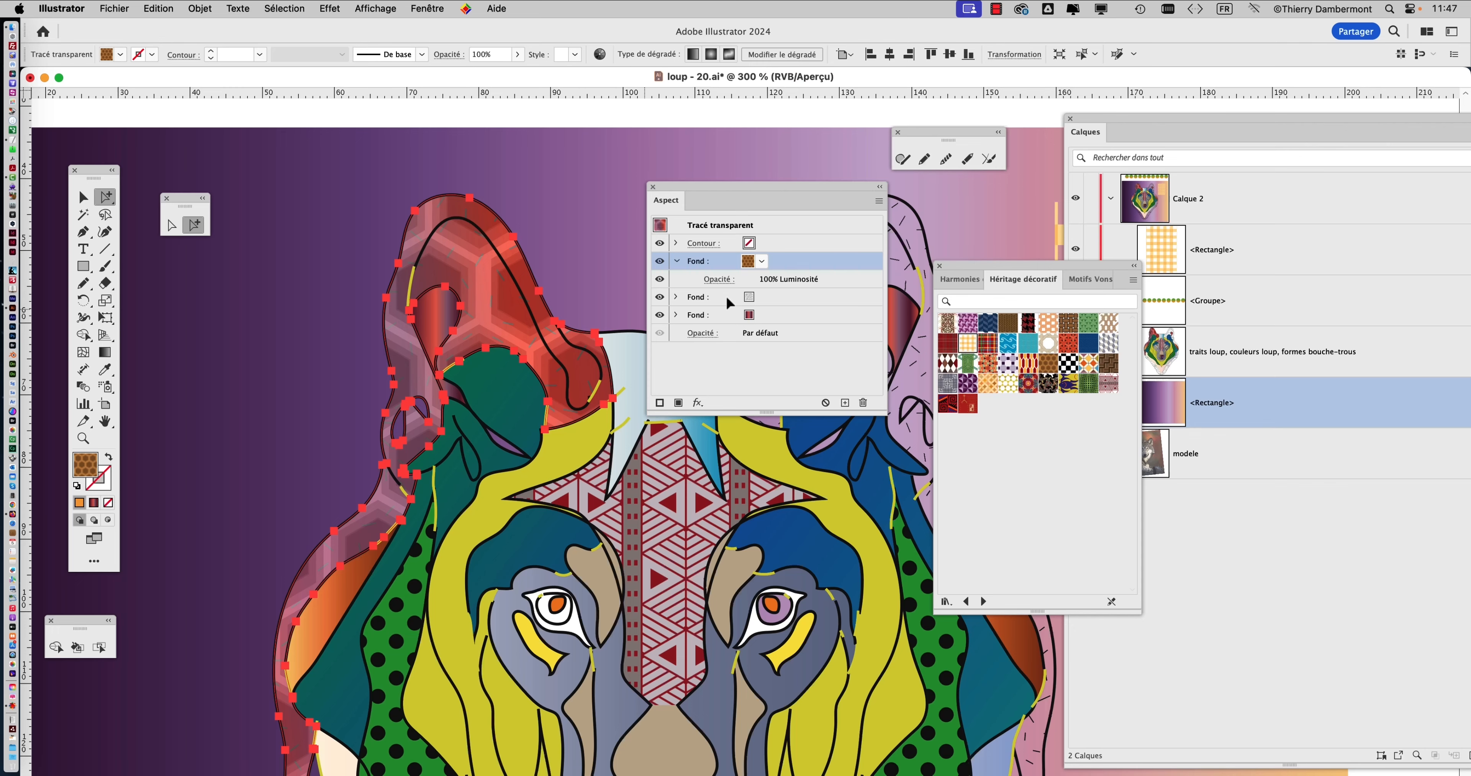
# Move the Aspect settings off the left ear, collapse the honeycomb fill, and compare the ear with that fill hidden and shown
pyautogui.scroll(2, 403, 391)
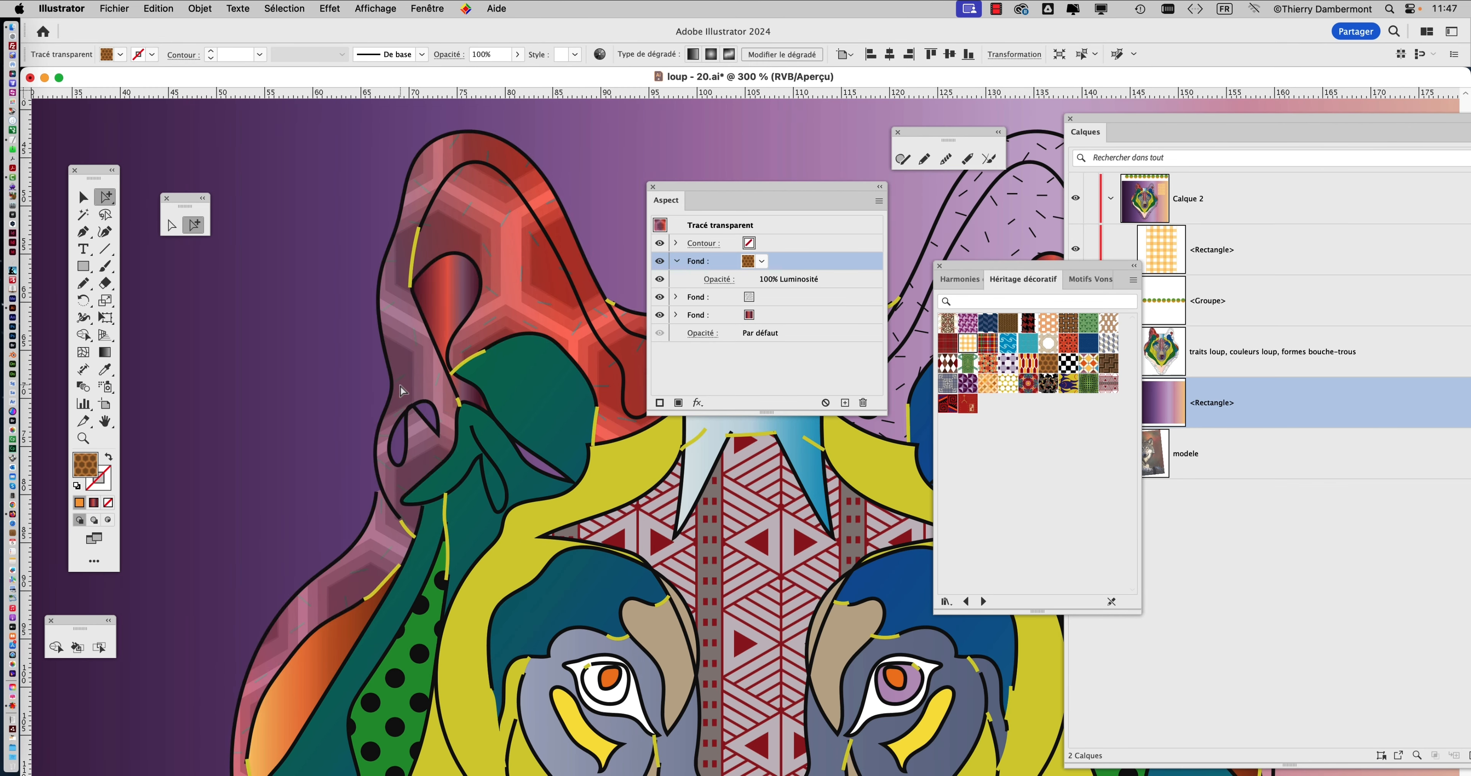
pyautogui.press('super+plus')
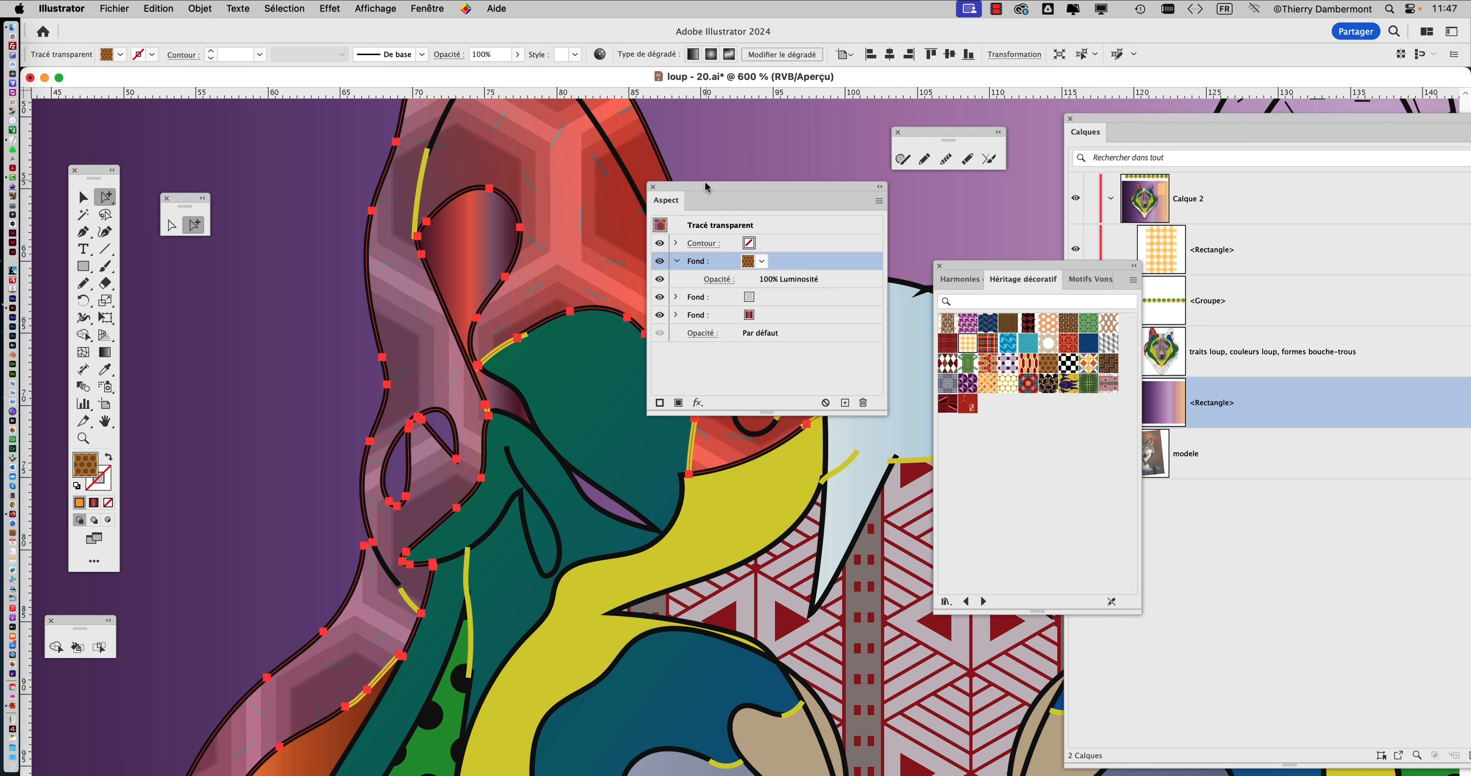
pyautogui.moveTo(706, 183); pyautogui.dragTo(814, 171)
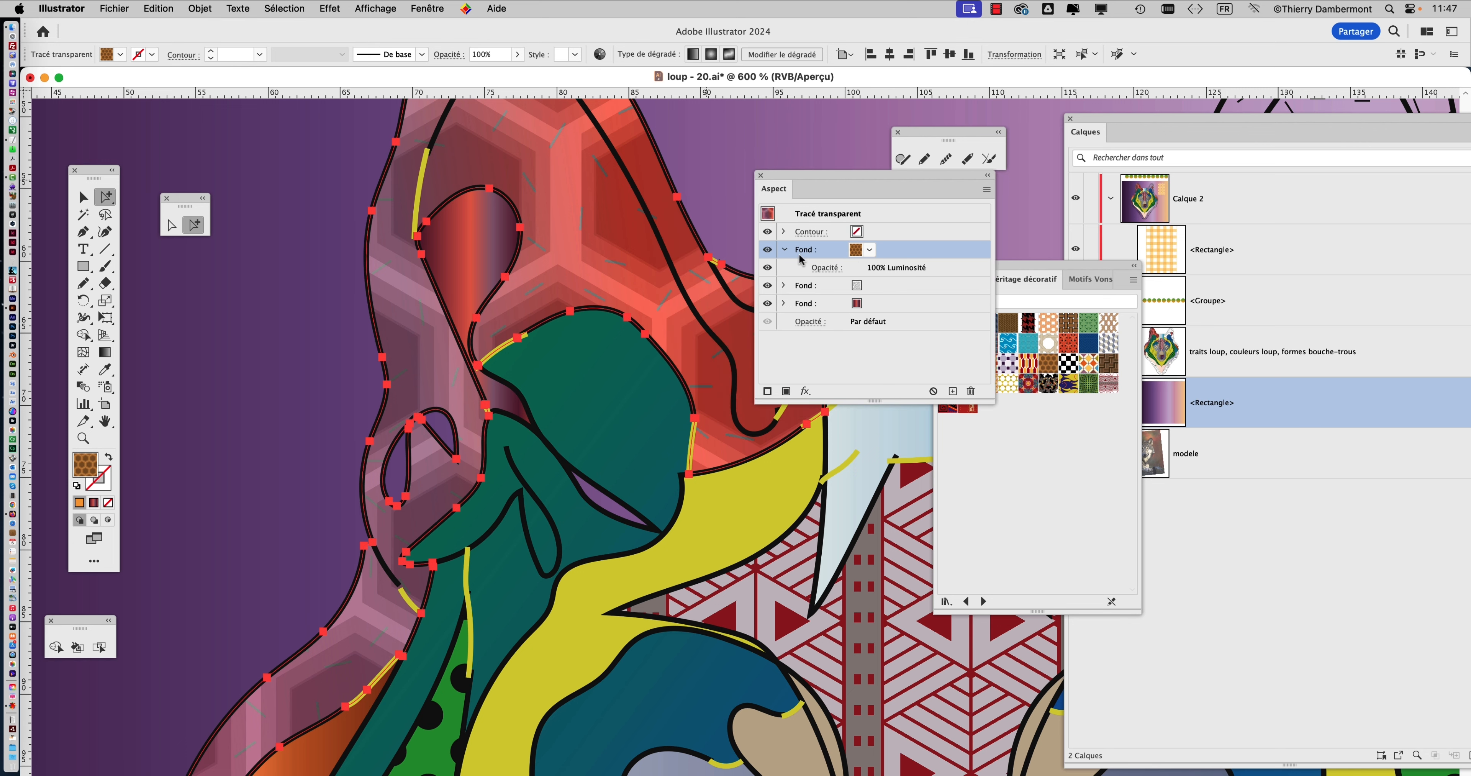
pyautogui.click(784, 250)
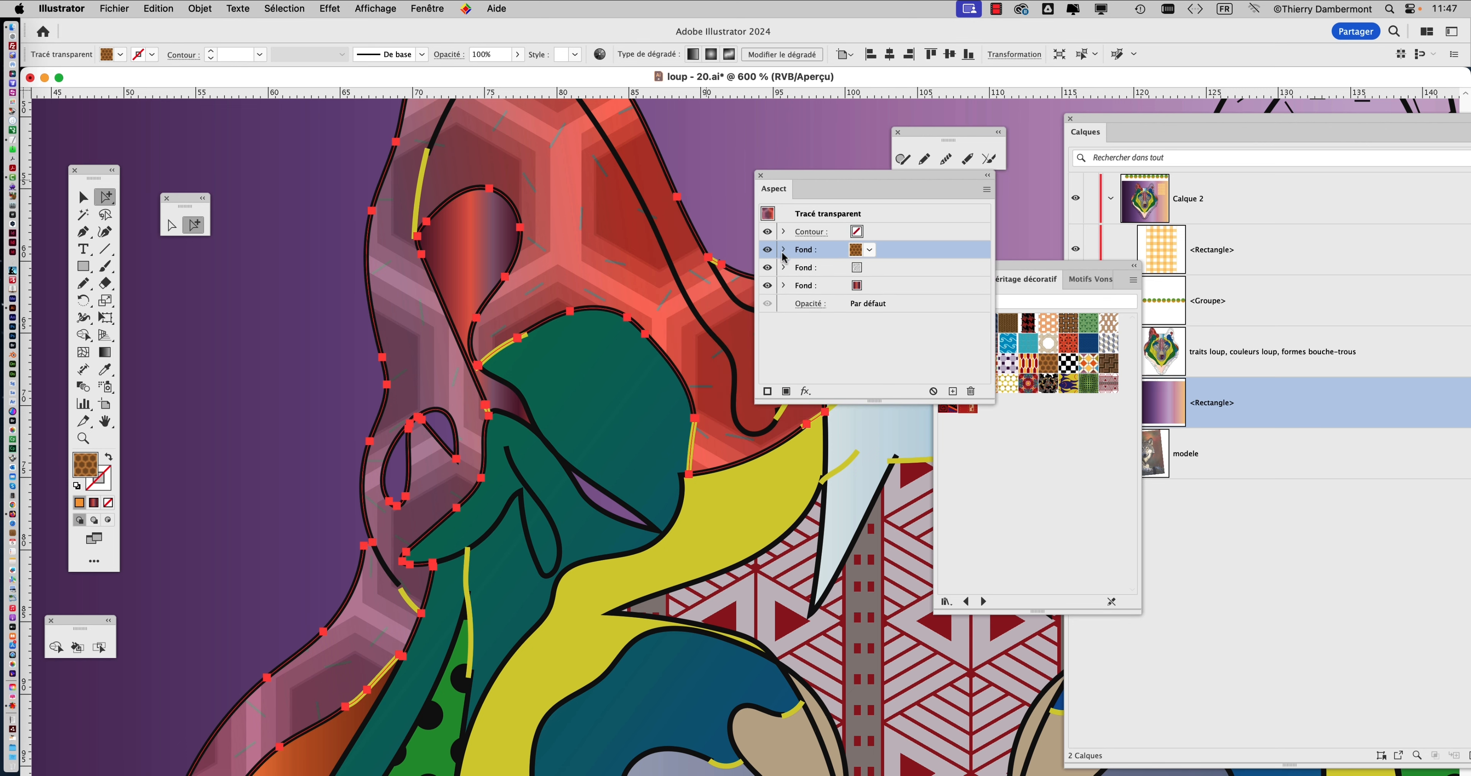
pyautogui.click(769, 268)
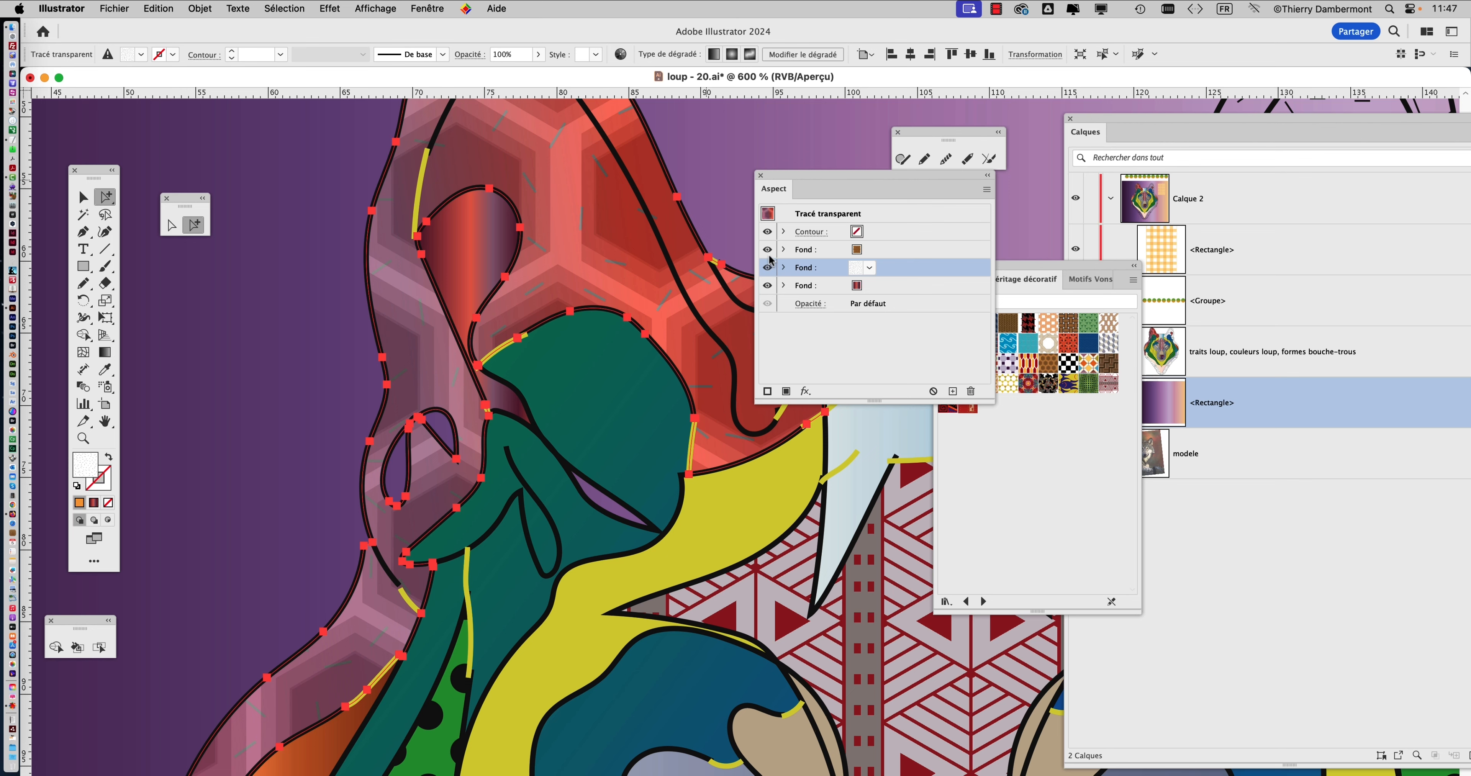
pyautogui.click(768, 251)
pyautogui.click(768, 250)
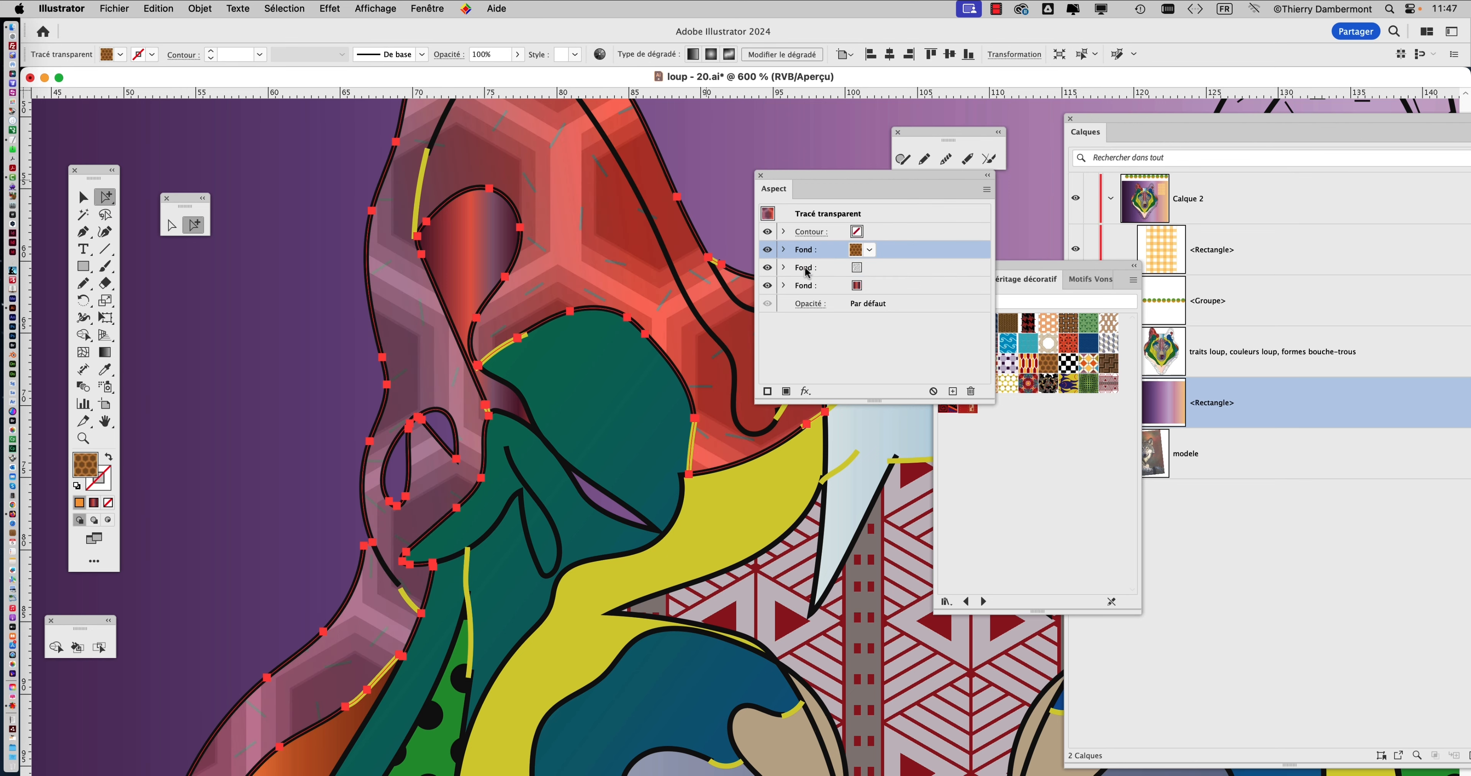
# Expand the left ear's middle fill and set its blending mode to Densité couleur −
pyautogui.click(797, 269)
pyautogui.click(785, 268)
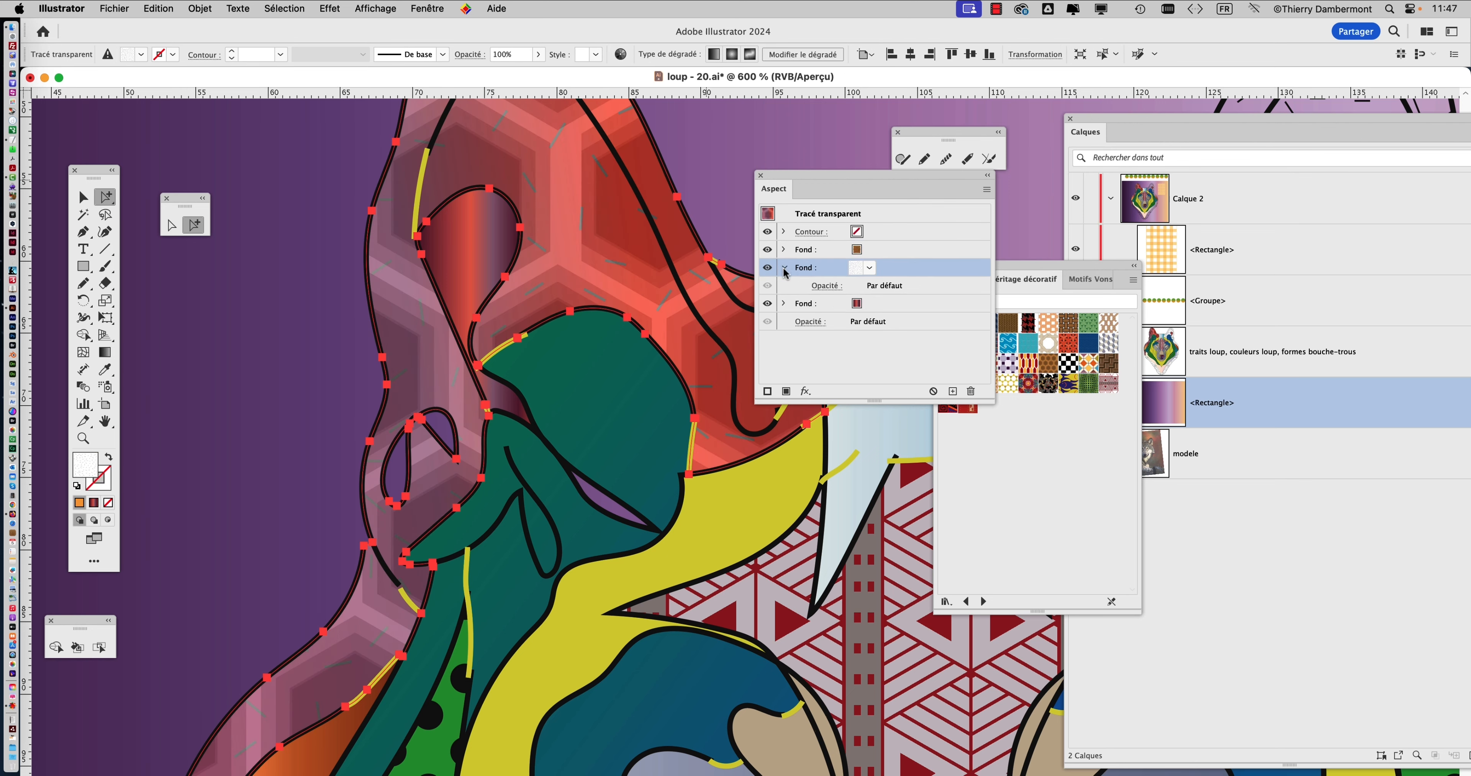
pyautogui.click(824, 285)
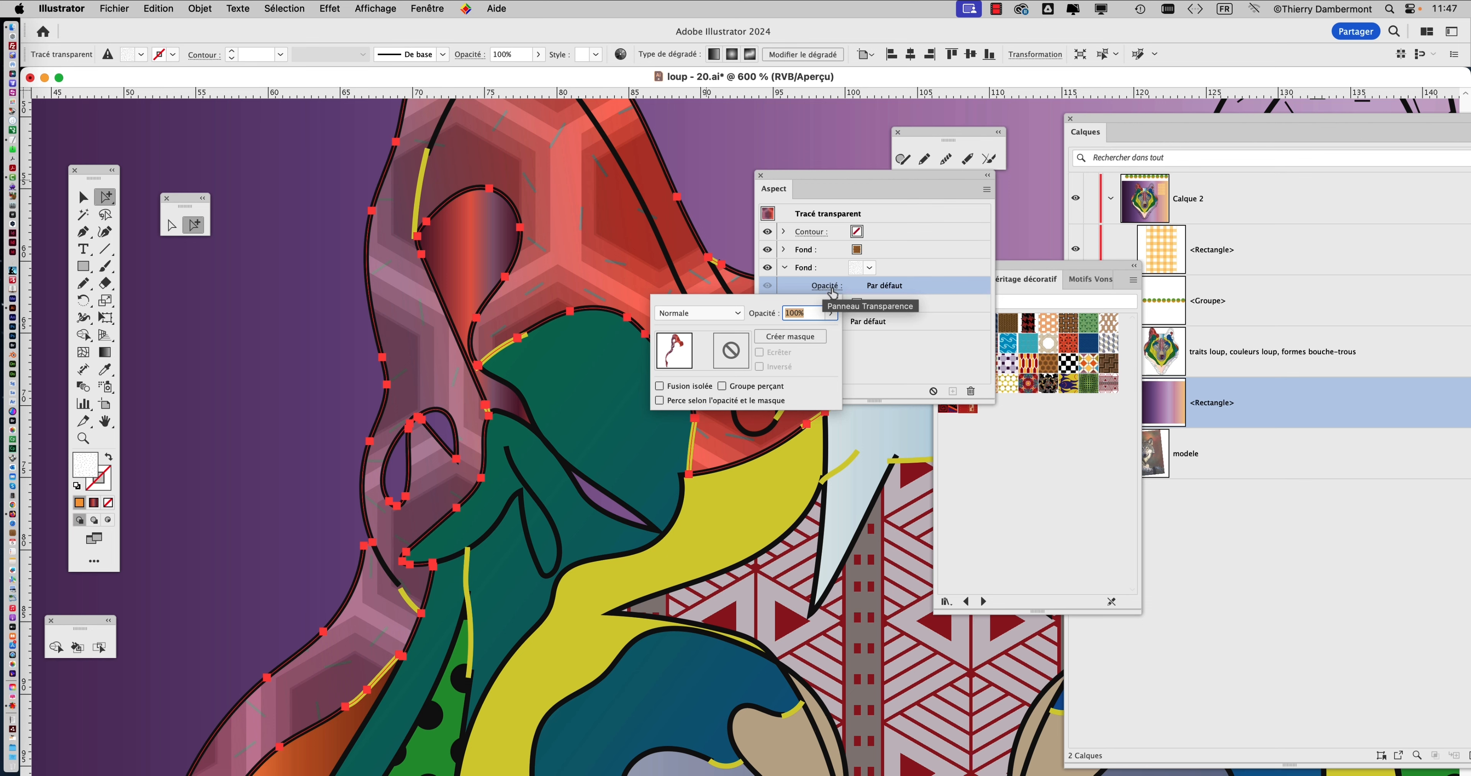
pyautogui.click(824, 291)
pyautogui.click(824, 291)
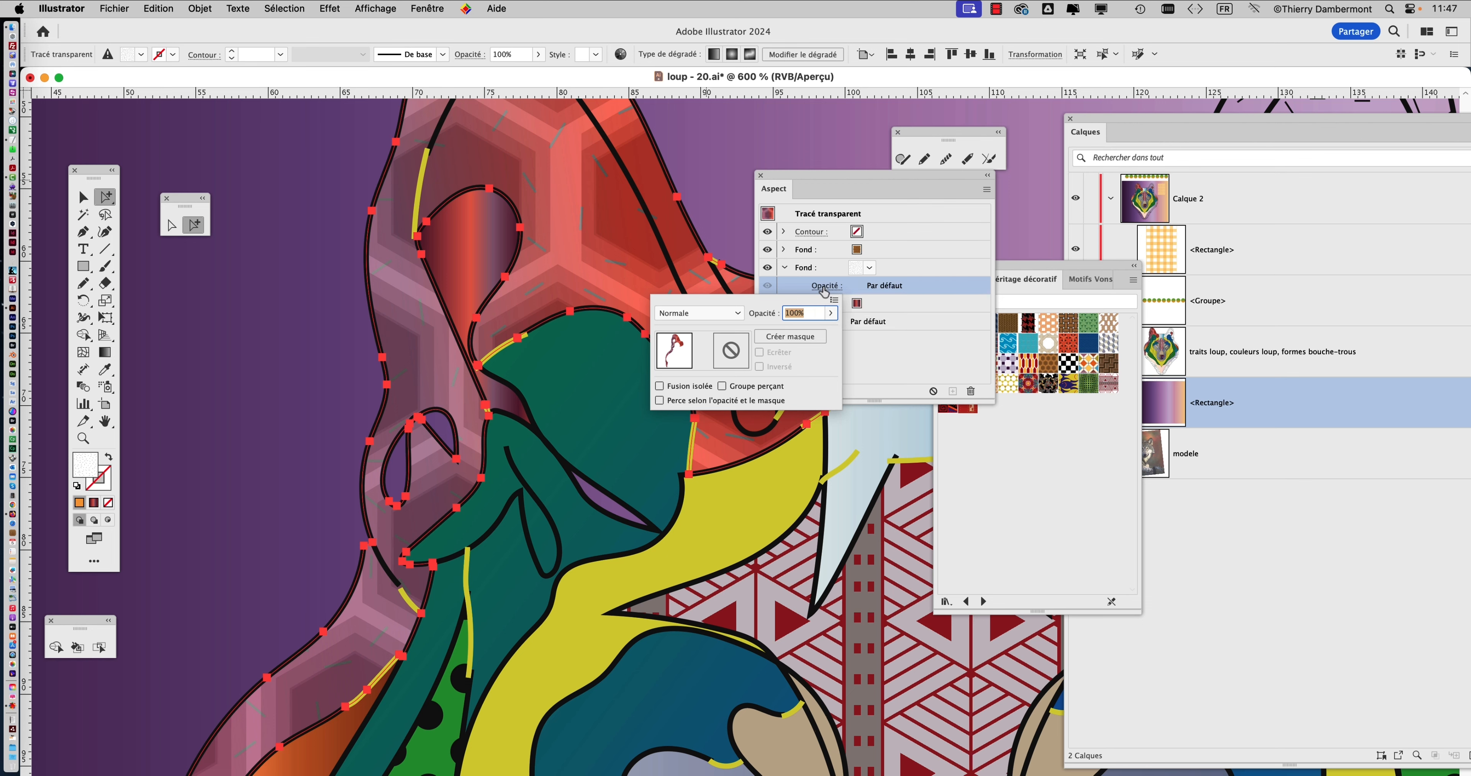
pyautogui.click(708, 313)
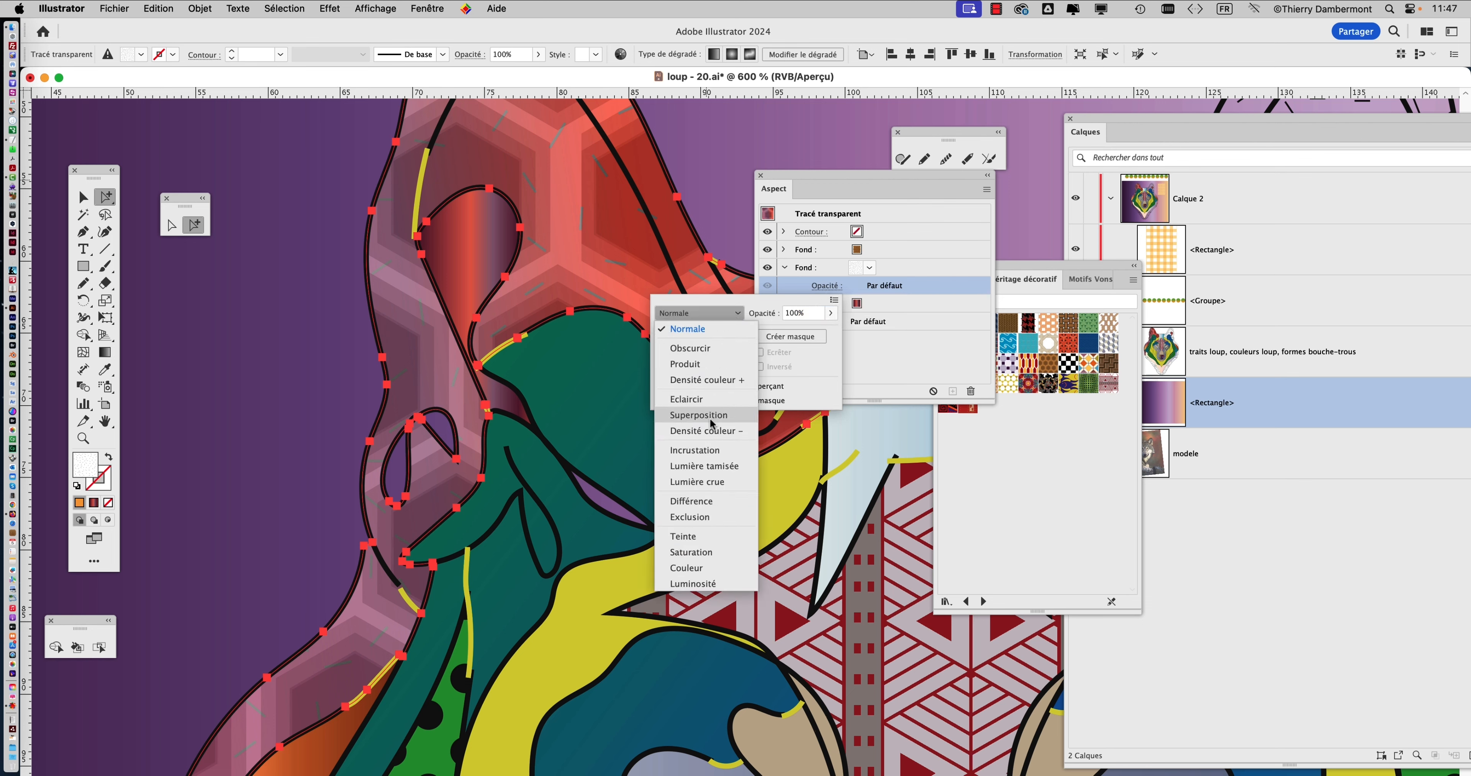
pyautogui.click(708, 431)
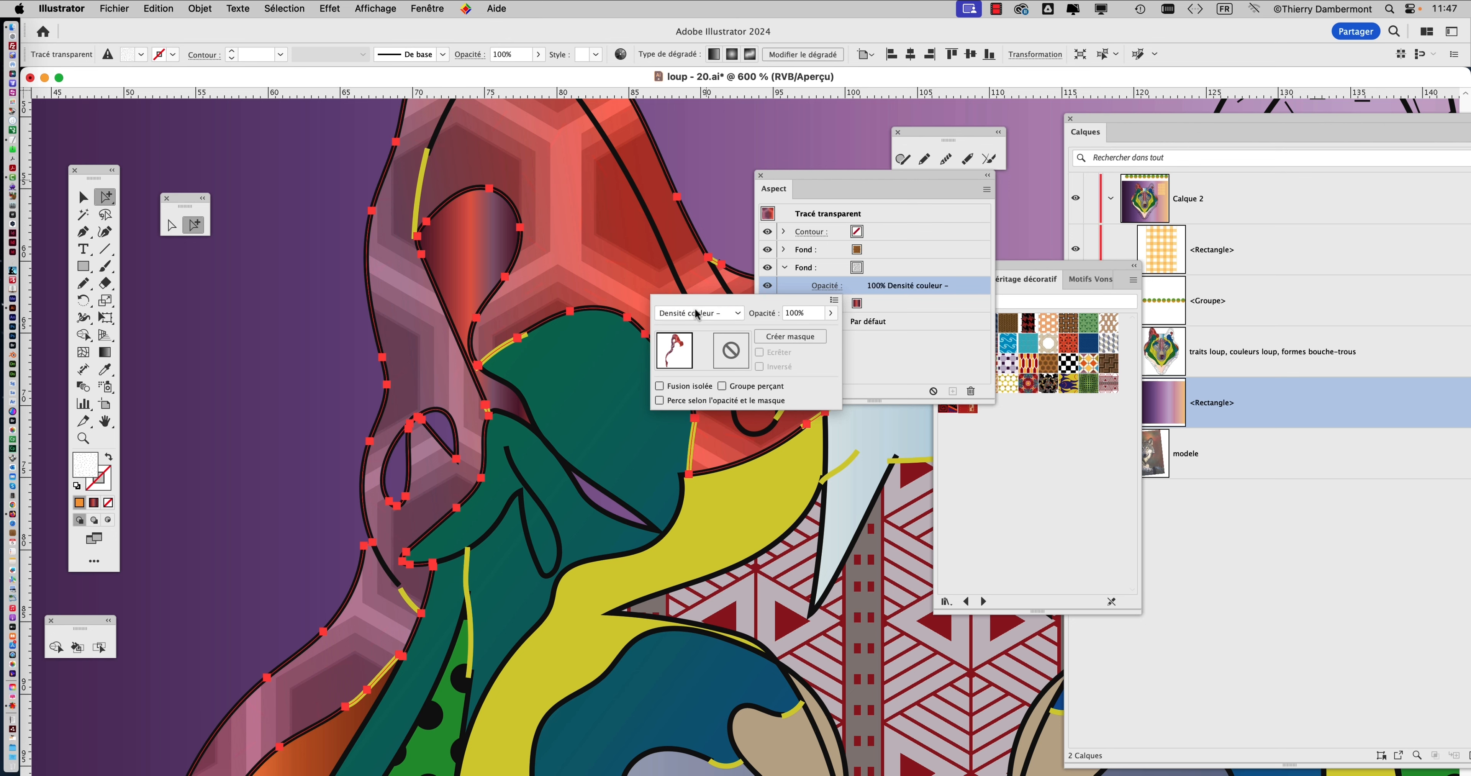
# Try the Teinte and Densité couleur + blending modes on the left ear's middle fill
pyautogui.press('Down')
pyautogui.press('Down')
pyautogui.press('Down')
pyautogui.press('Down')
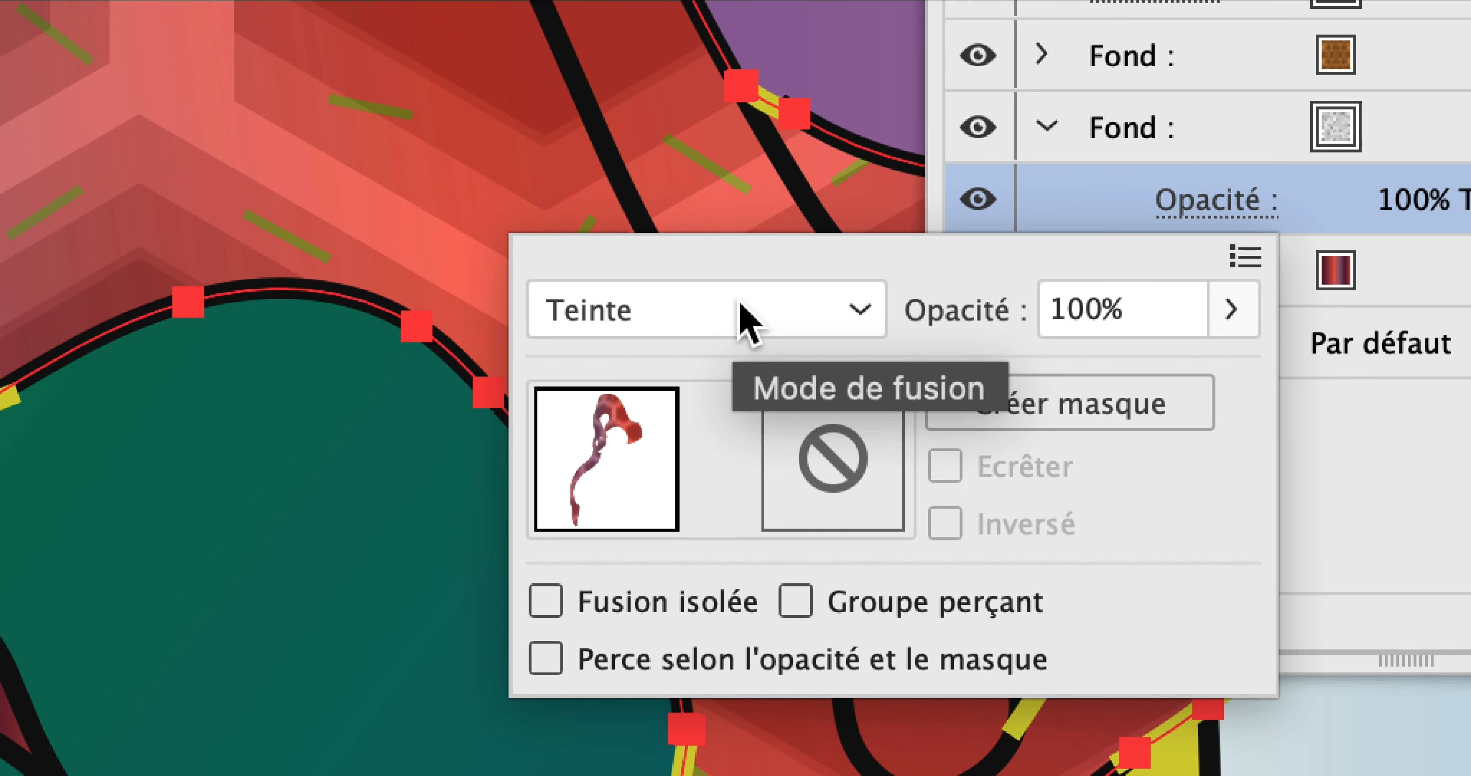
pyautogui.click(743, 312)
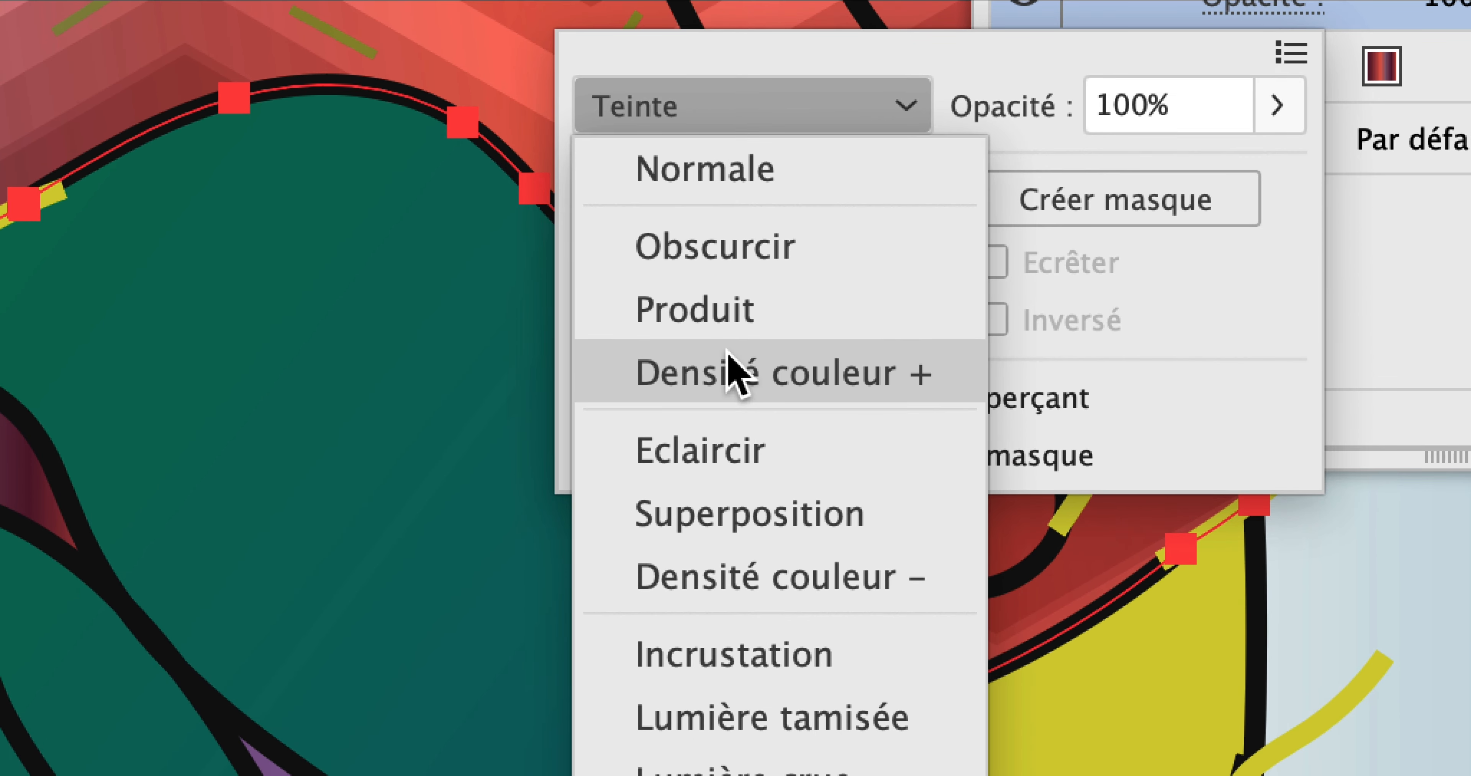
pyautogui.click(741, 507)
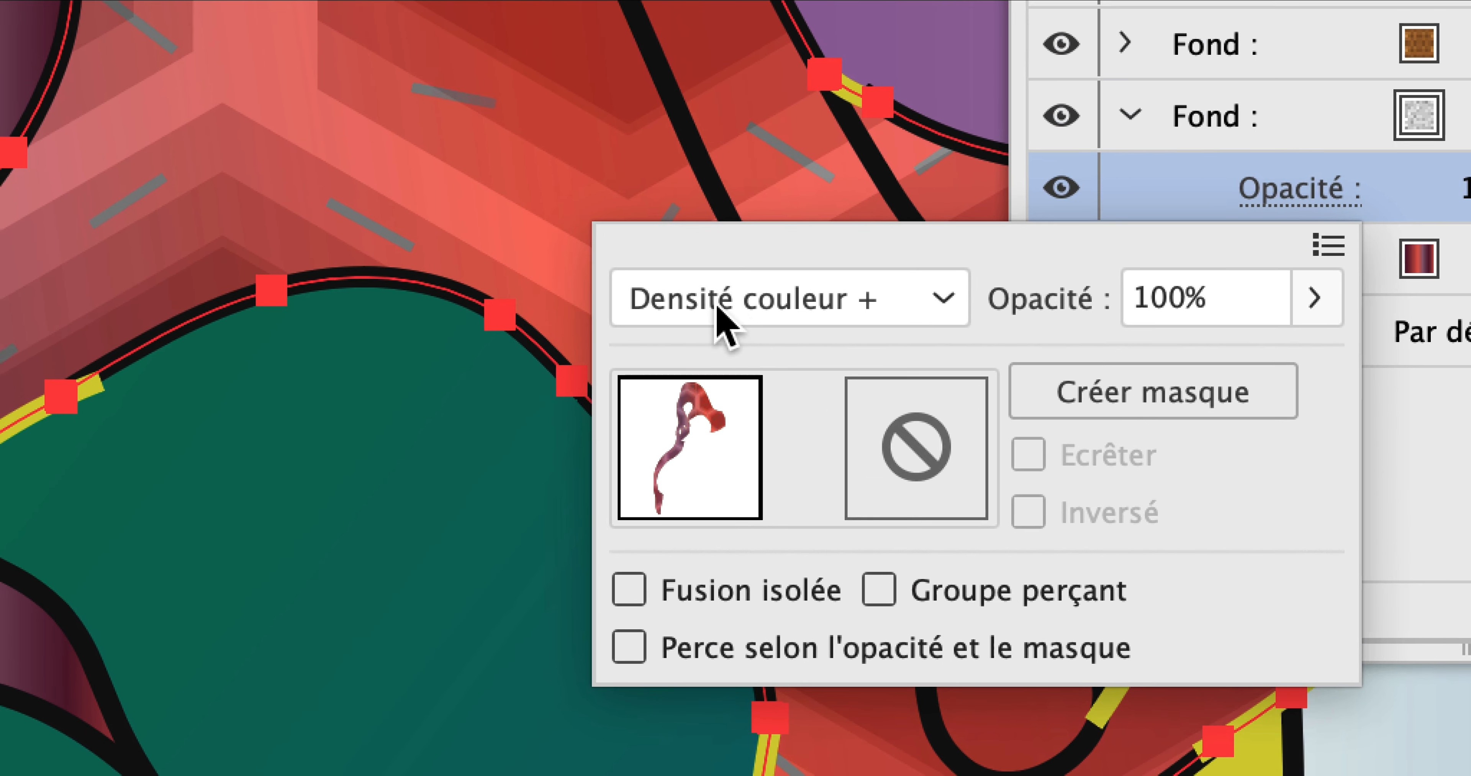
# Cycle the middle fill through the blending modes up to Luminosité and back, comparing Superposition, Lumière tamisée and Lumière crue
pyautogui.scroll(-5, 721, 321)
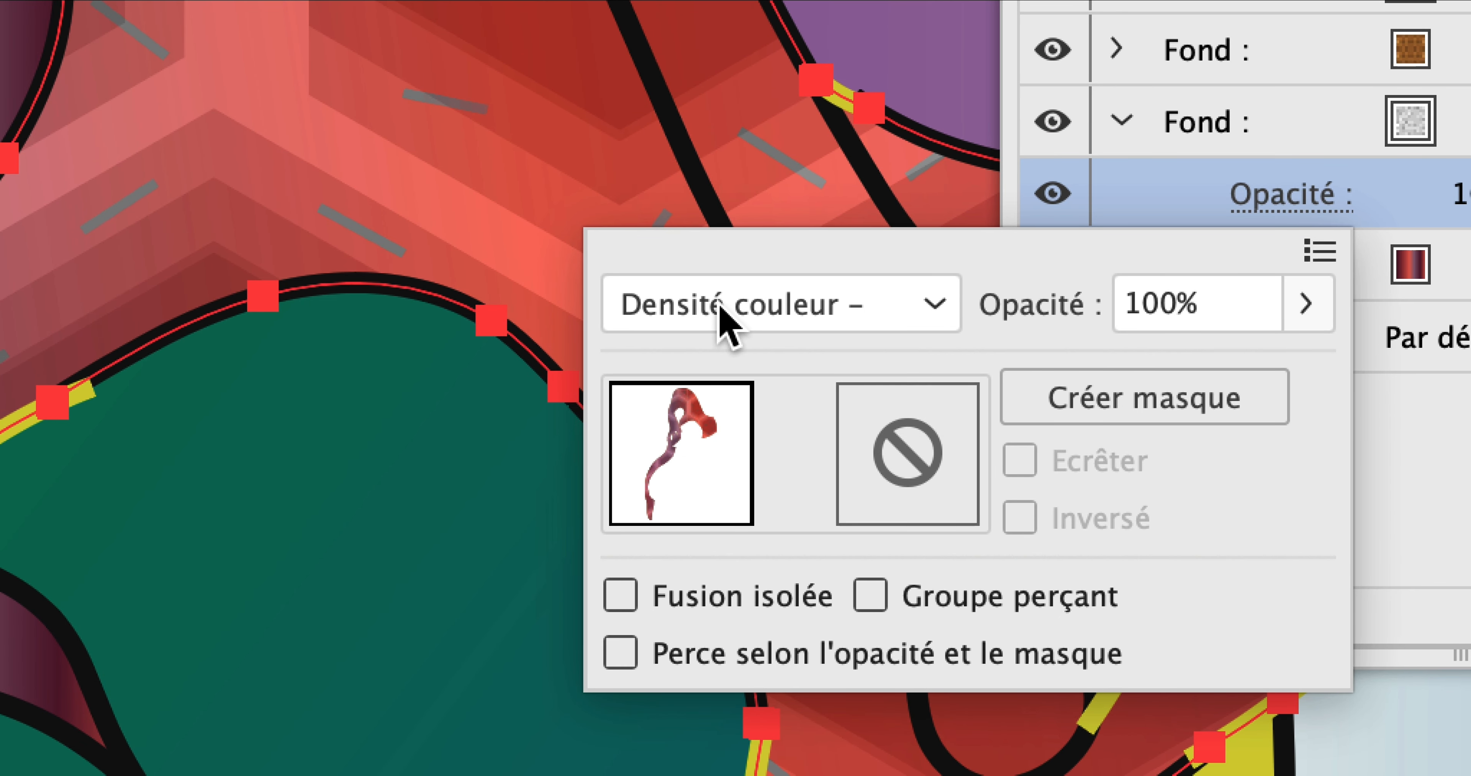
pyautogui.scroll(-3, 720, 322)
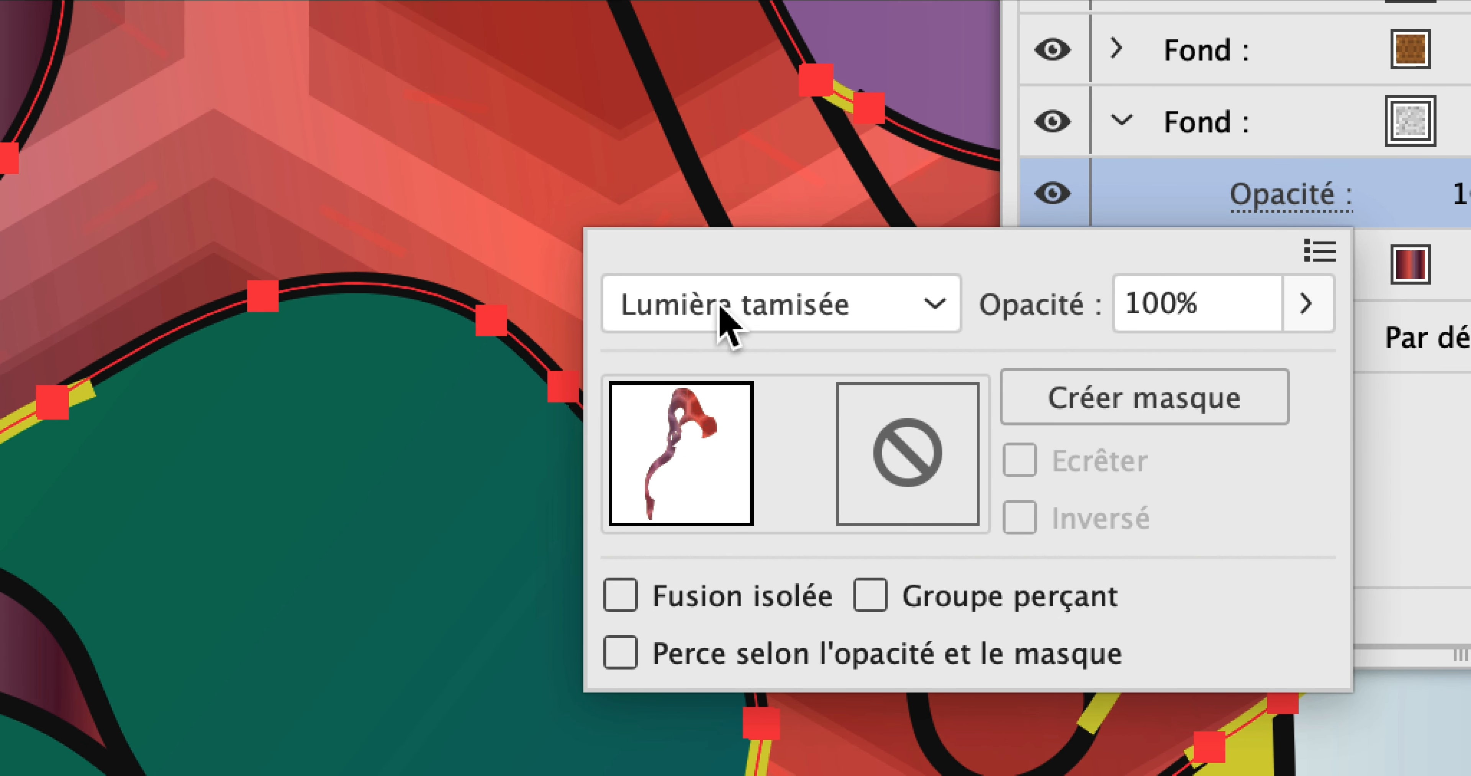
pyautogui.scroll(-4, 724, 322)
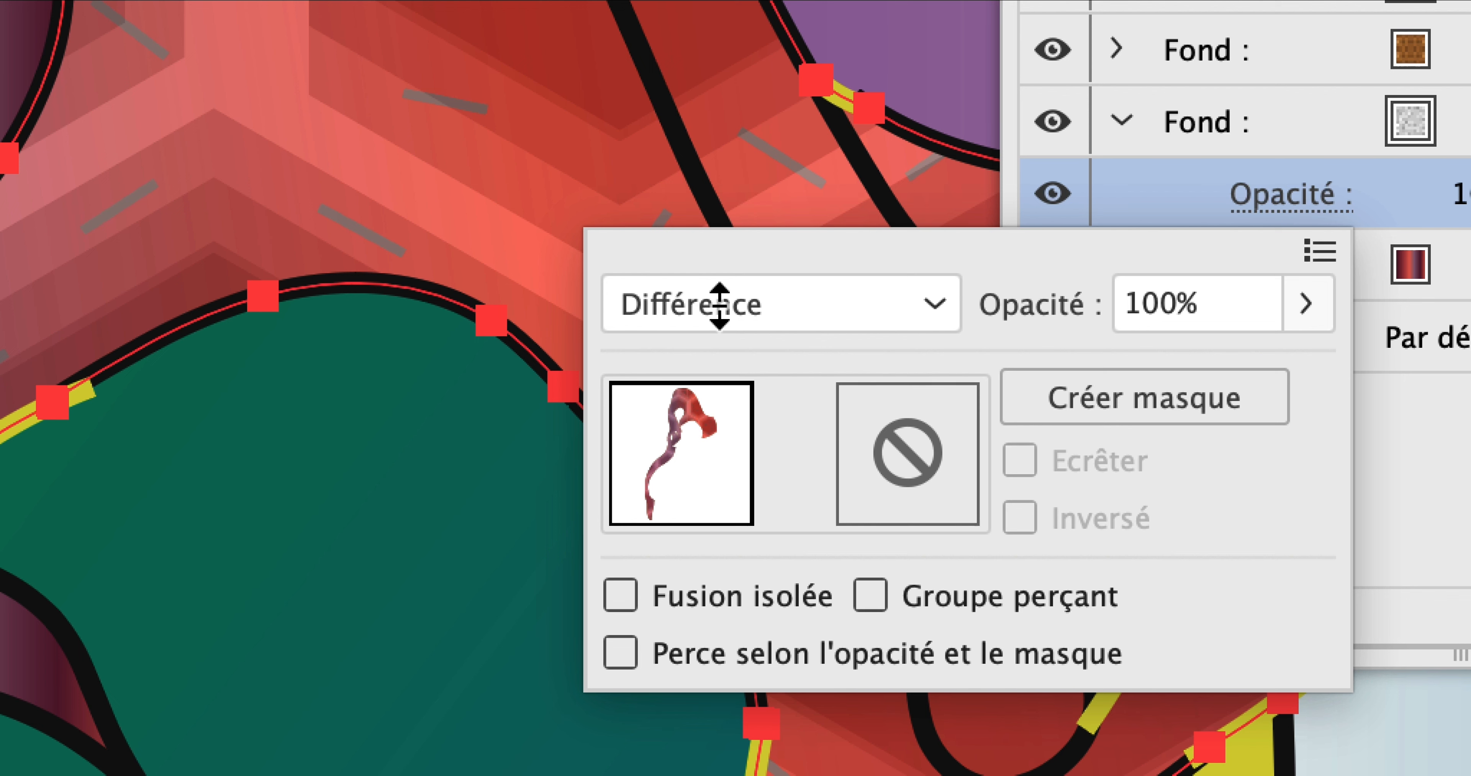
pyautogui.scroll(-2, 720, 306)
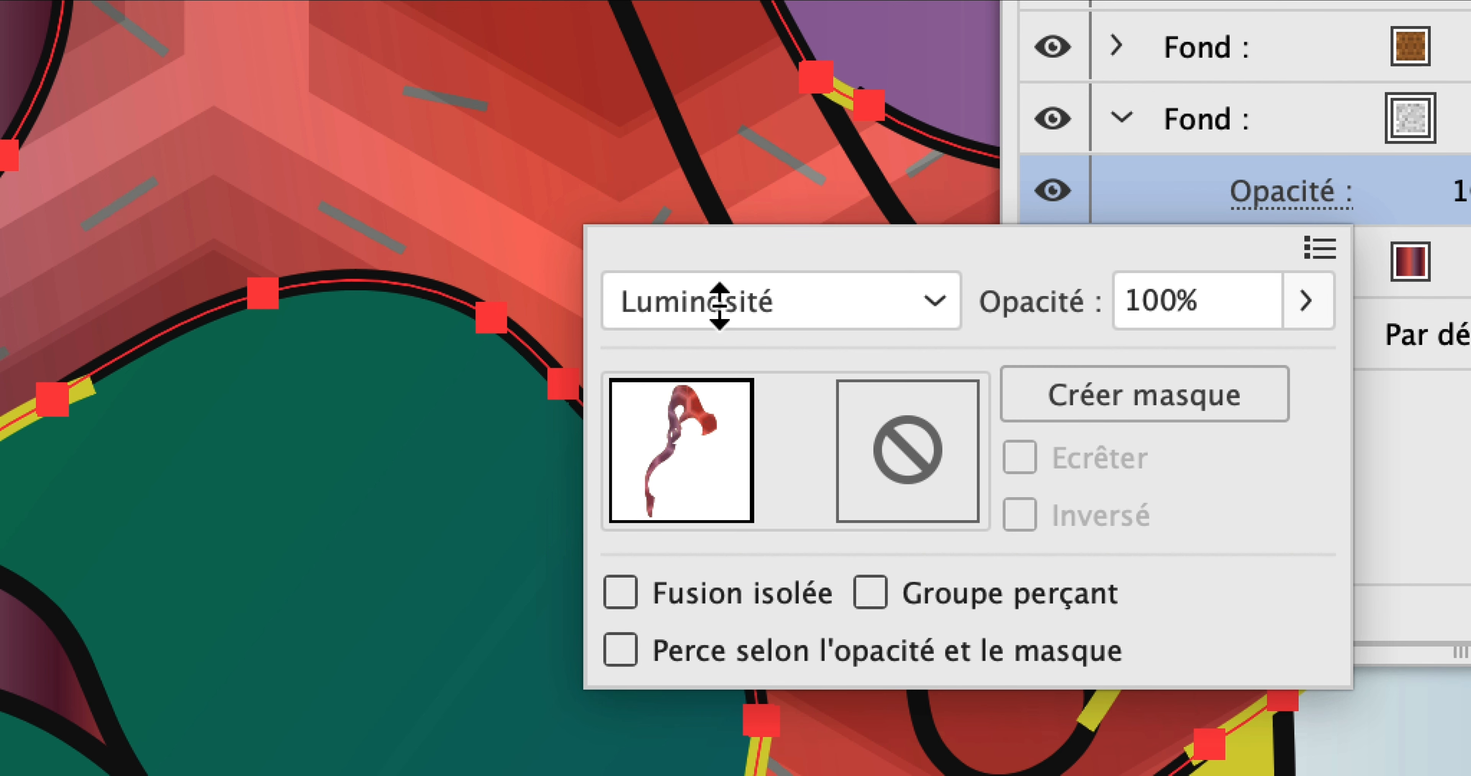
pyautogui.scroll(7, 720, 305)
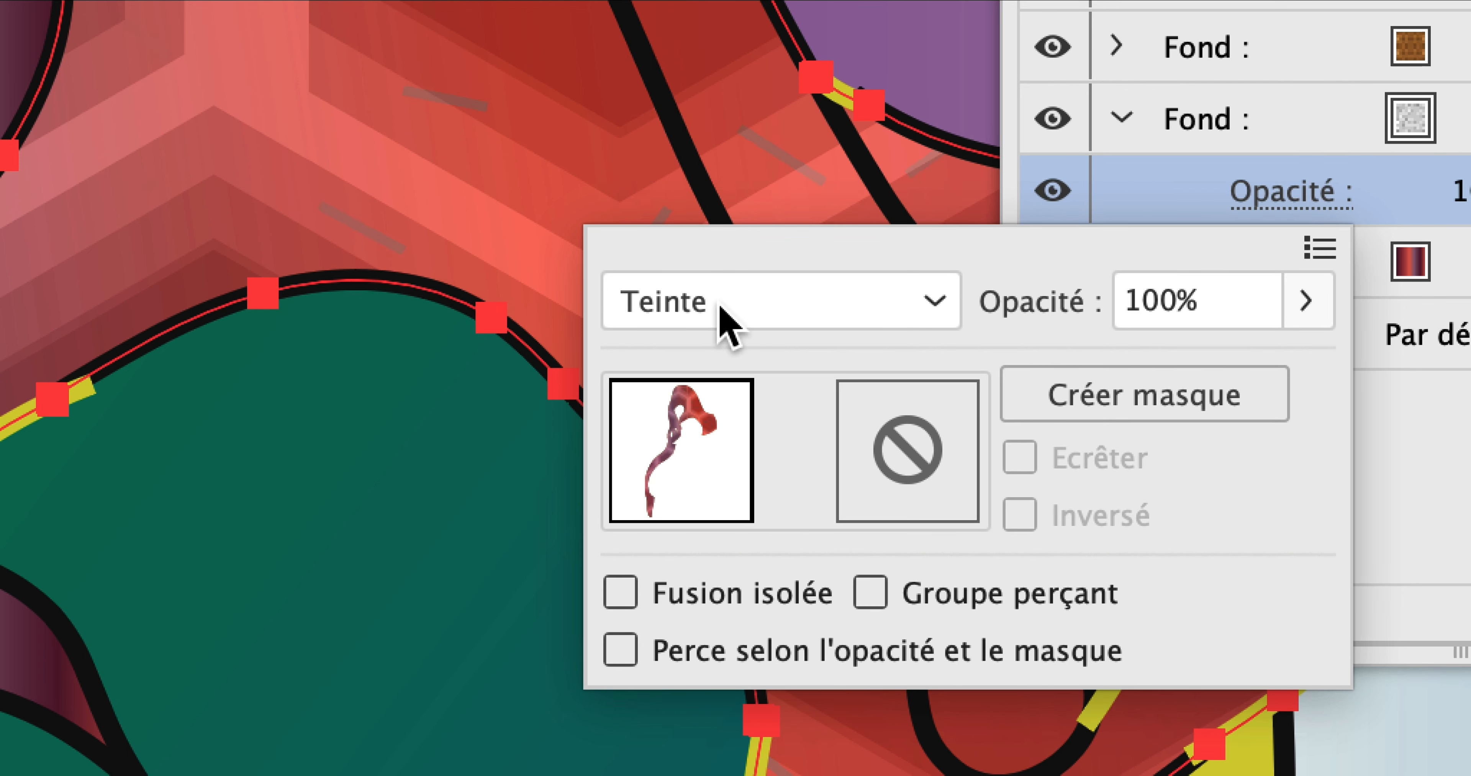
pyautogui.scroll(1, 721, 308)
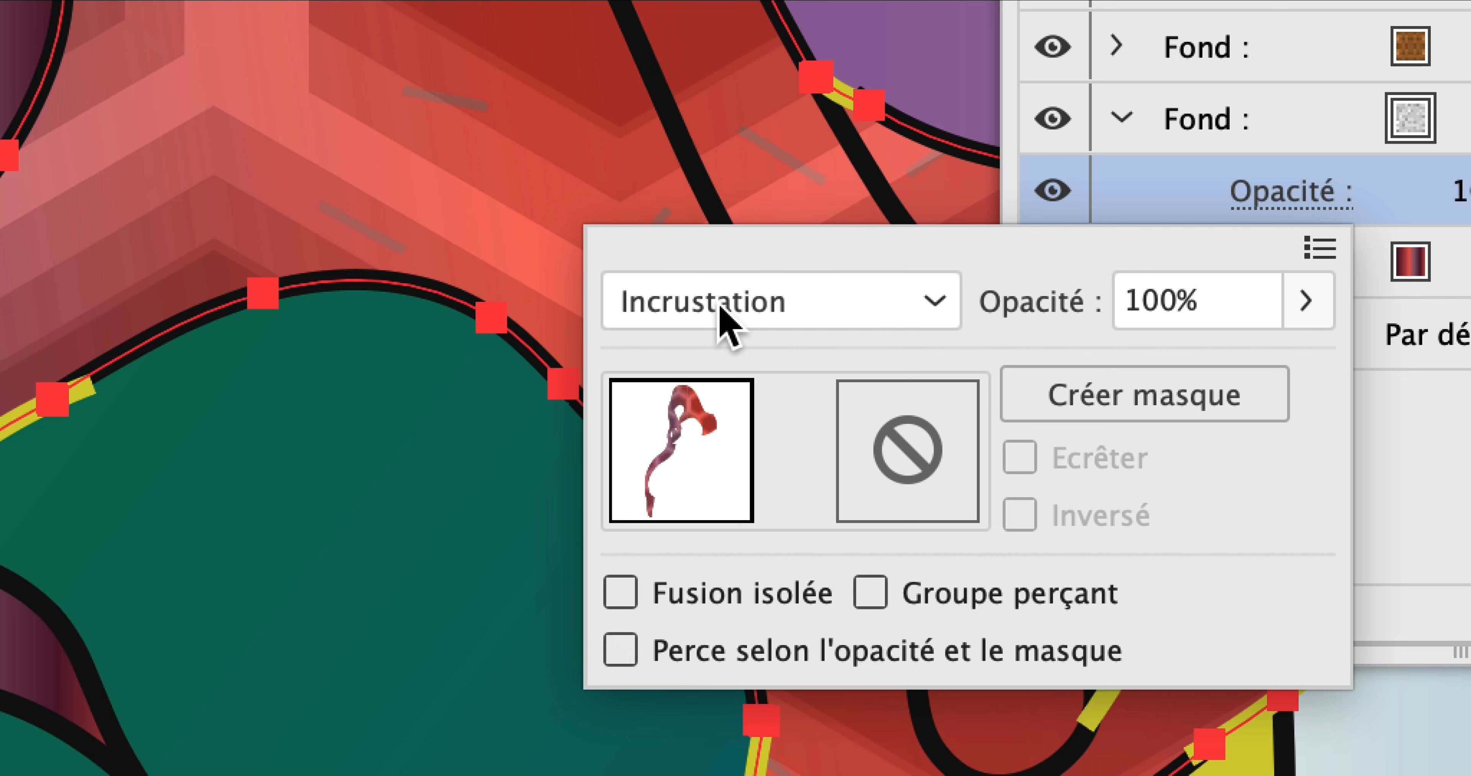
pyautogui.scroll(1, 721, 308)
pyautogui.scroll(1, 719, 305)
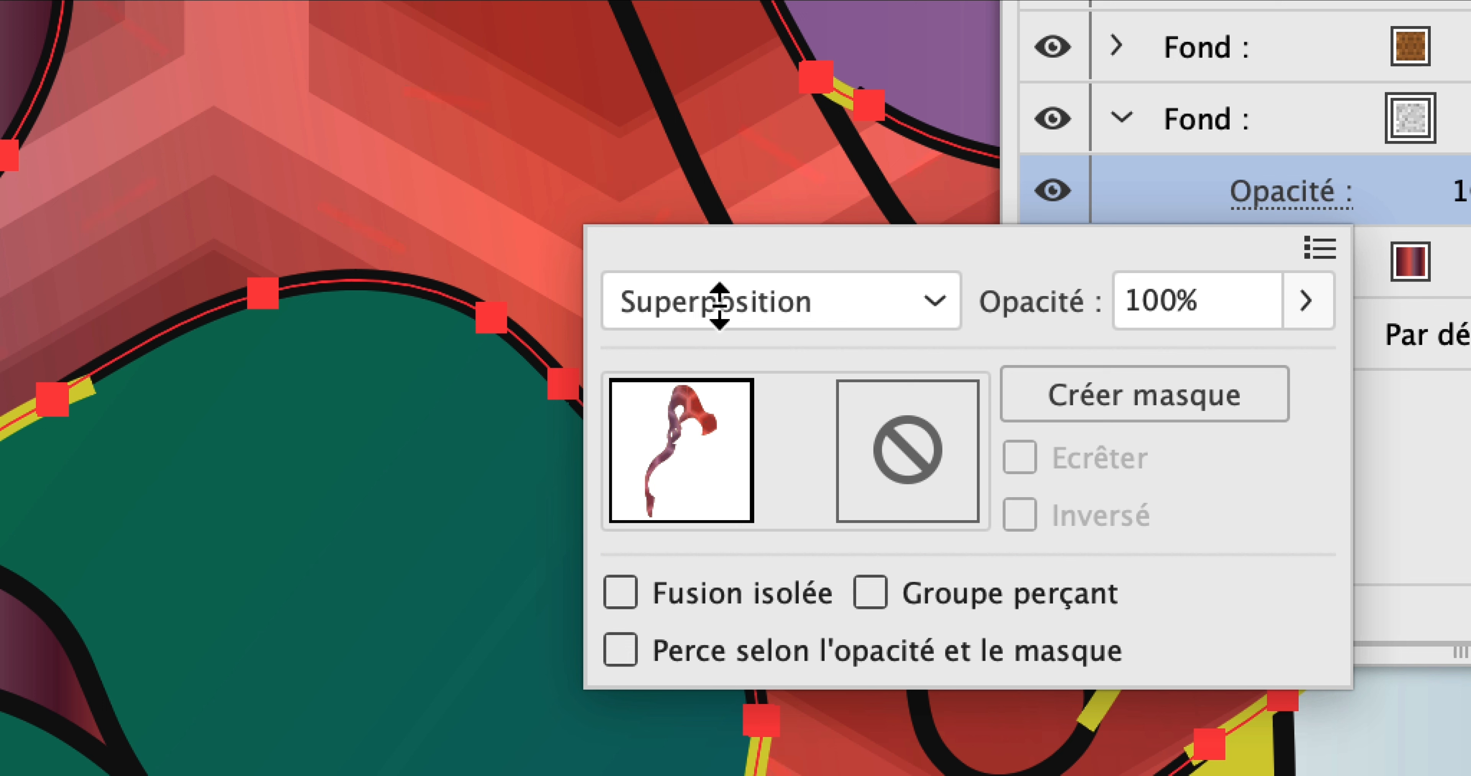
pyautogui.scroll(-1, 720, 306)
pyautogui.scroll(-2, 721, 308)
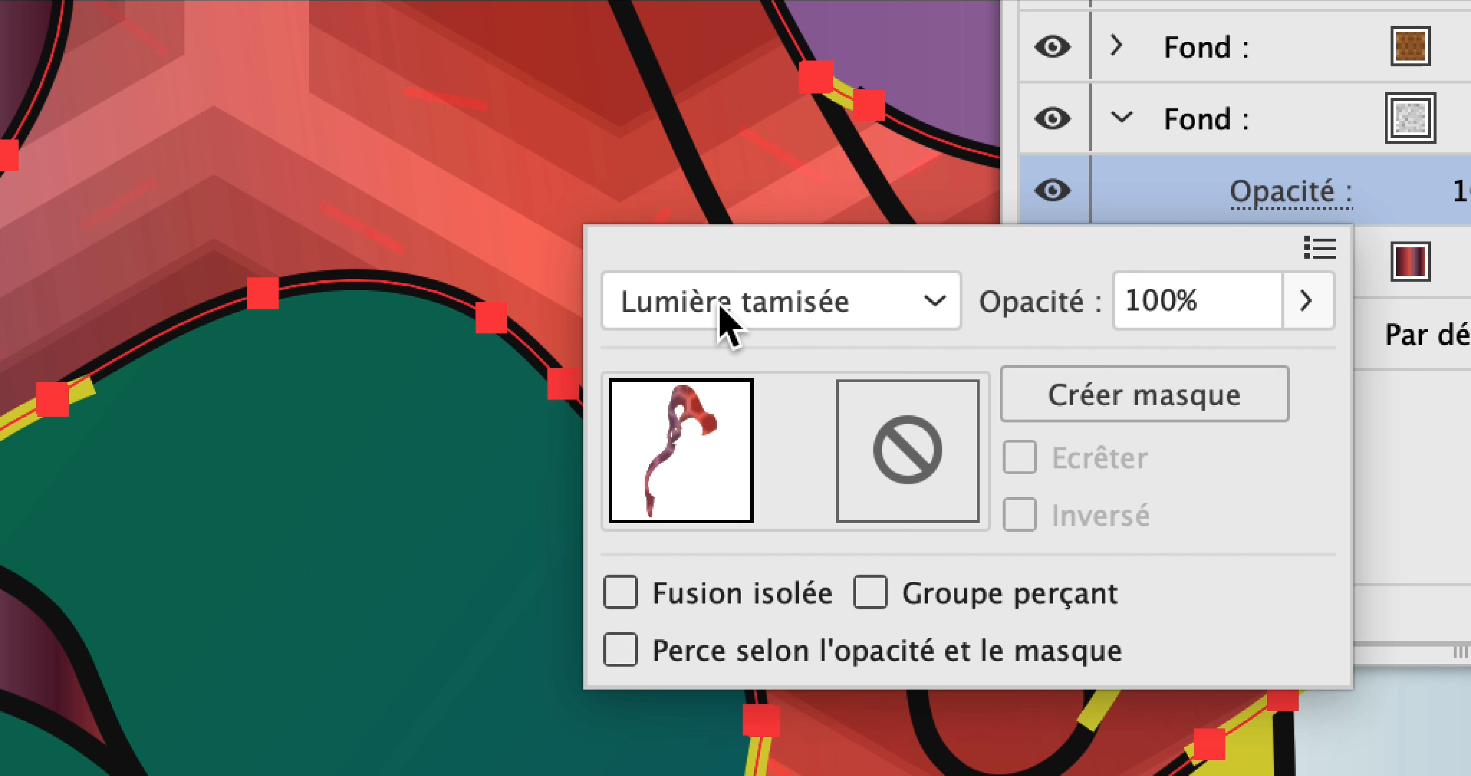
pyautogui.scroll(-1, 721, 309)
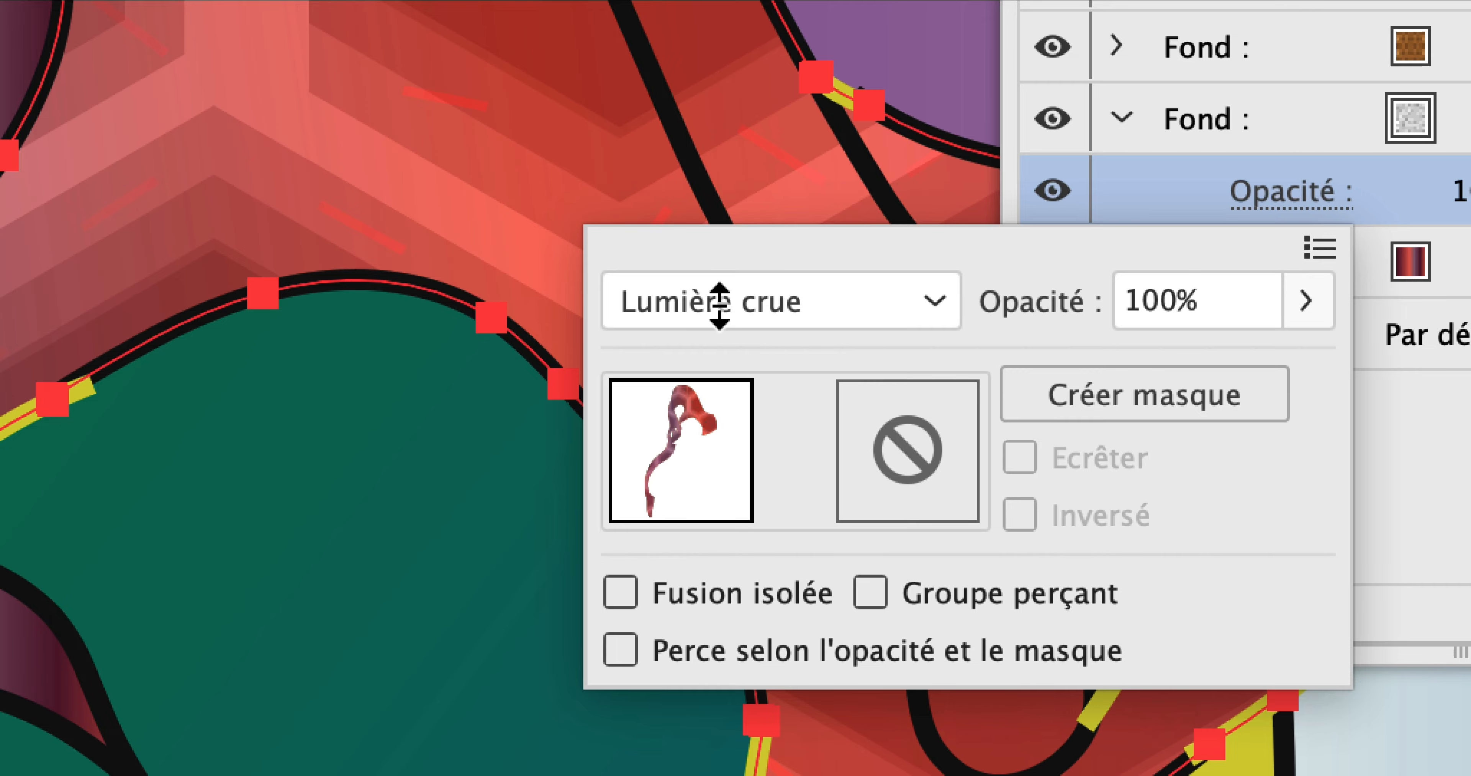
pyautogui.scroll(1, 720, 306)
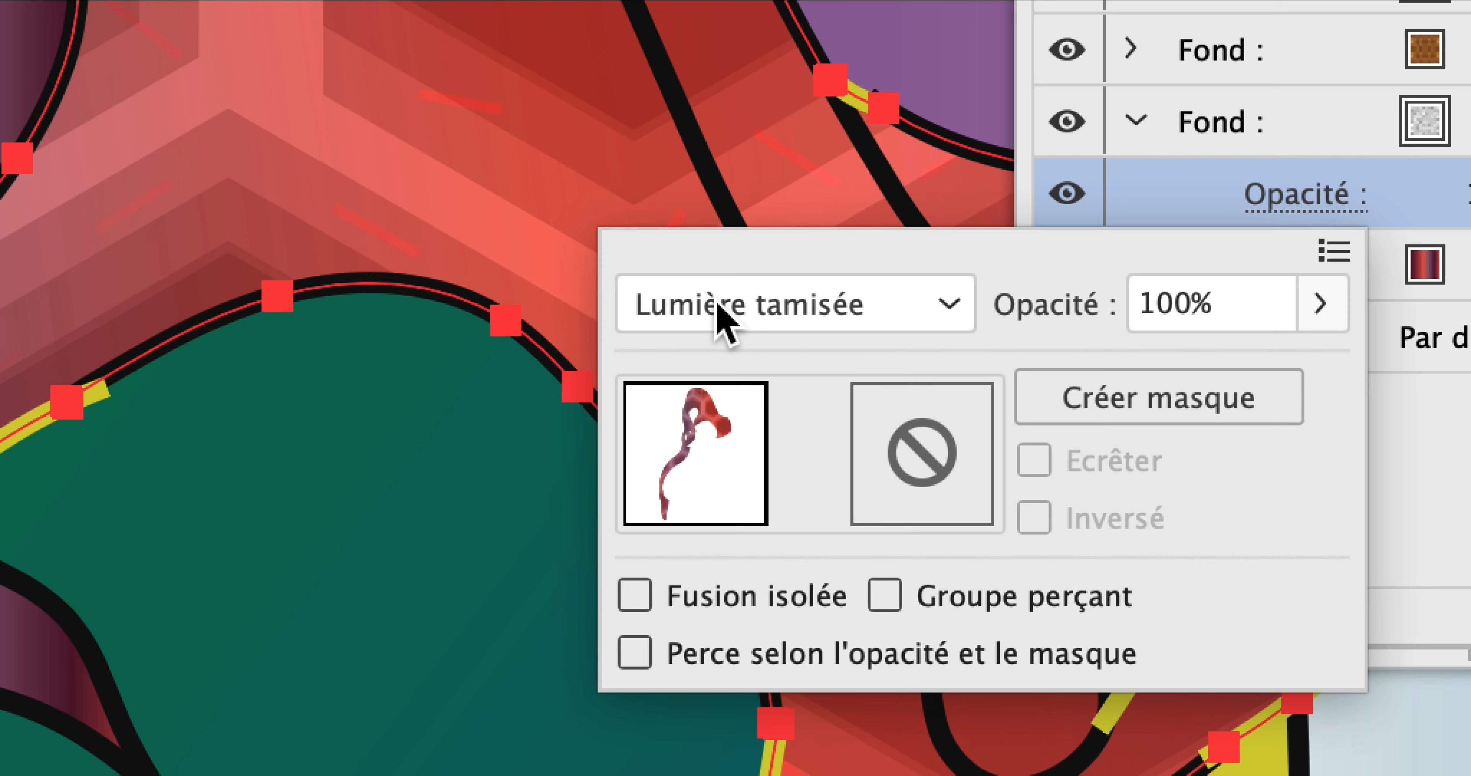
# Set the middle fill's blending mode to Obscurcir and close its transparency settings
pyautogui.scroll(2, 720, 320)
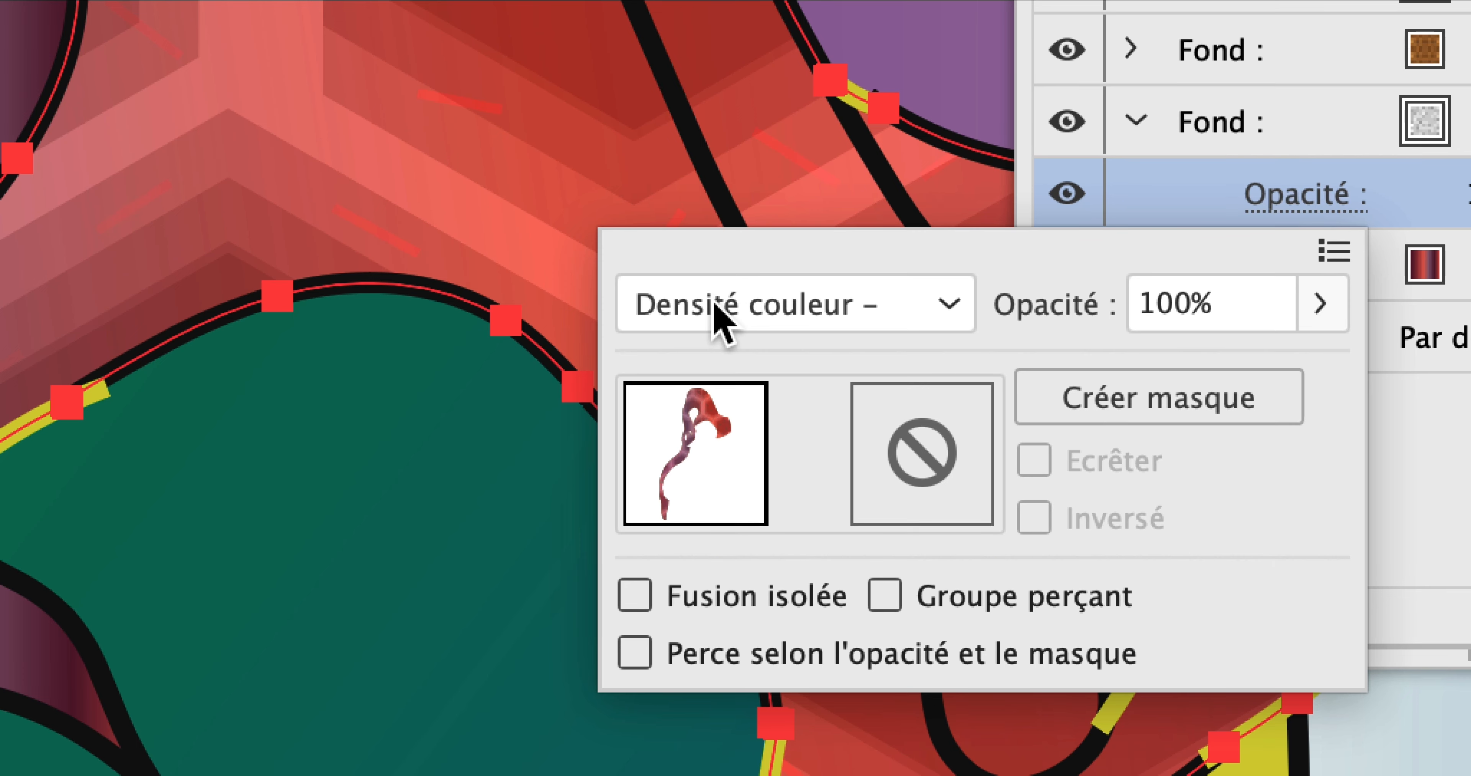
pyautogui.scroll(2, 721, 320)
pyautogui.scroll(2, 720, 319)
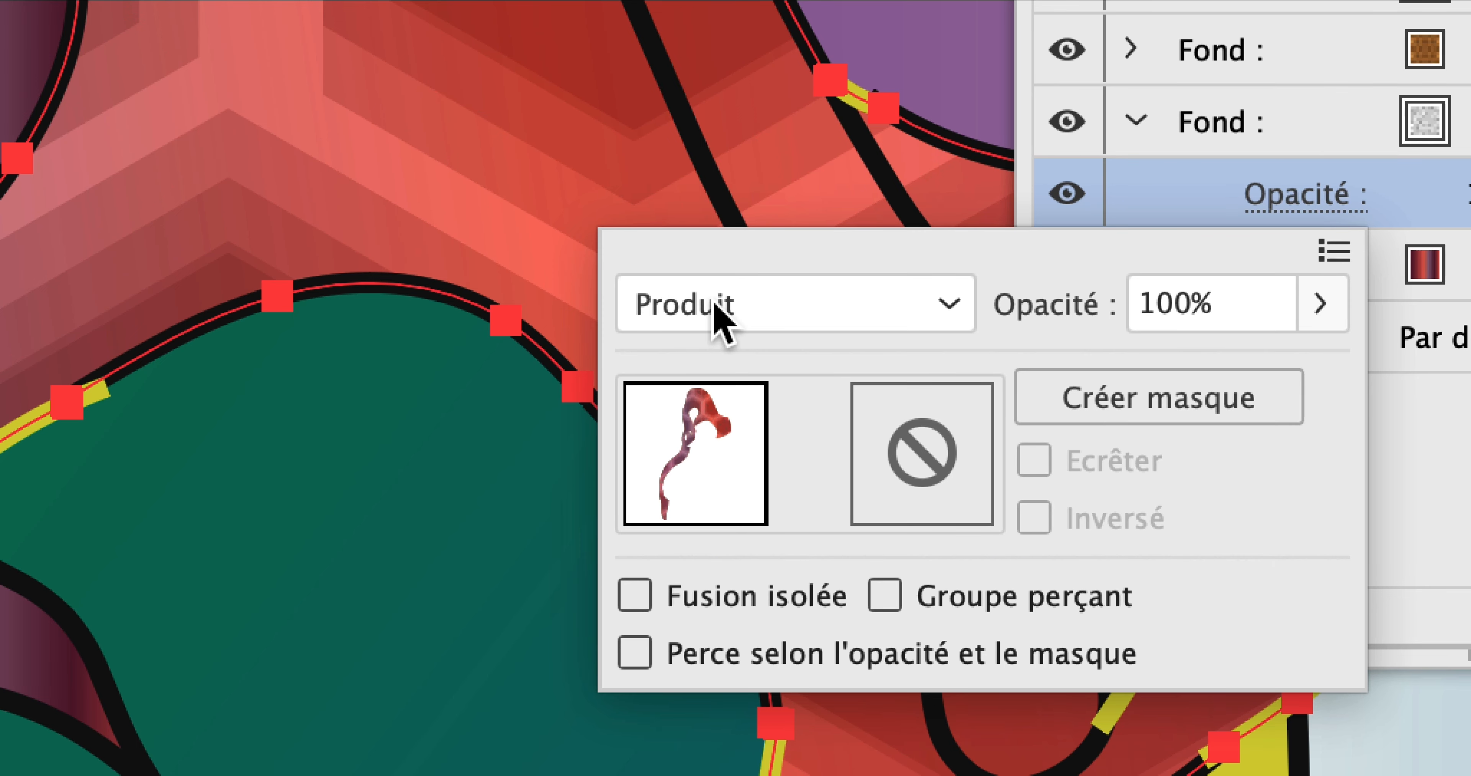
pyautogui.scroll(2, 721, 319)
pyautogui.scroll(-1, 721, 320)
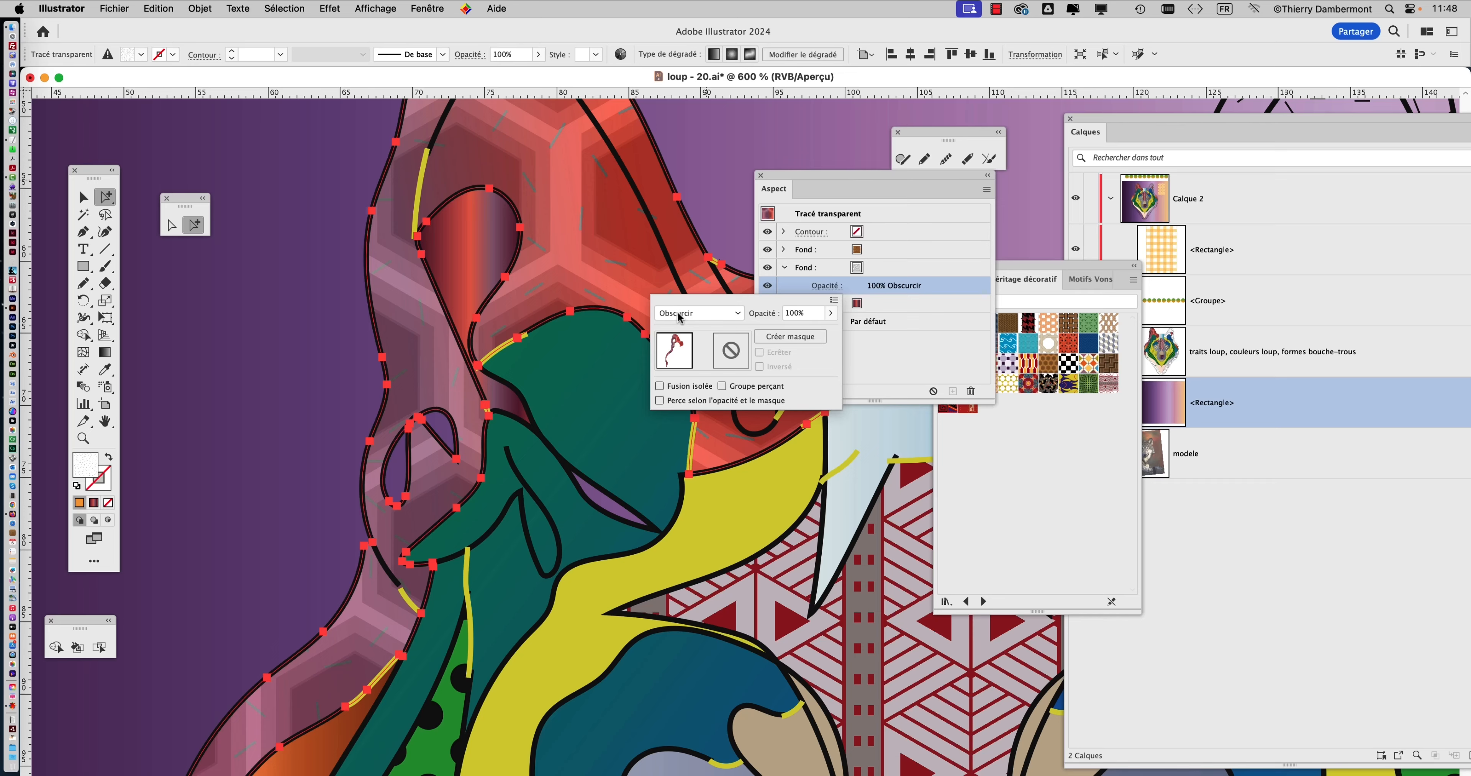
pyautogui.click(940, 266)
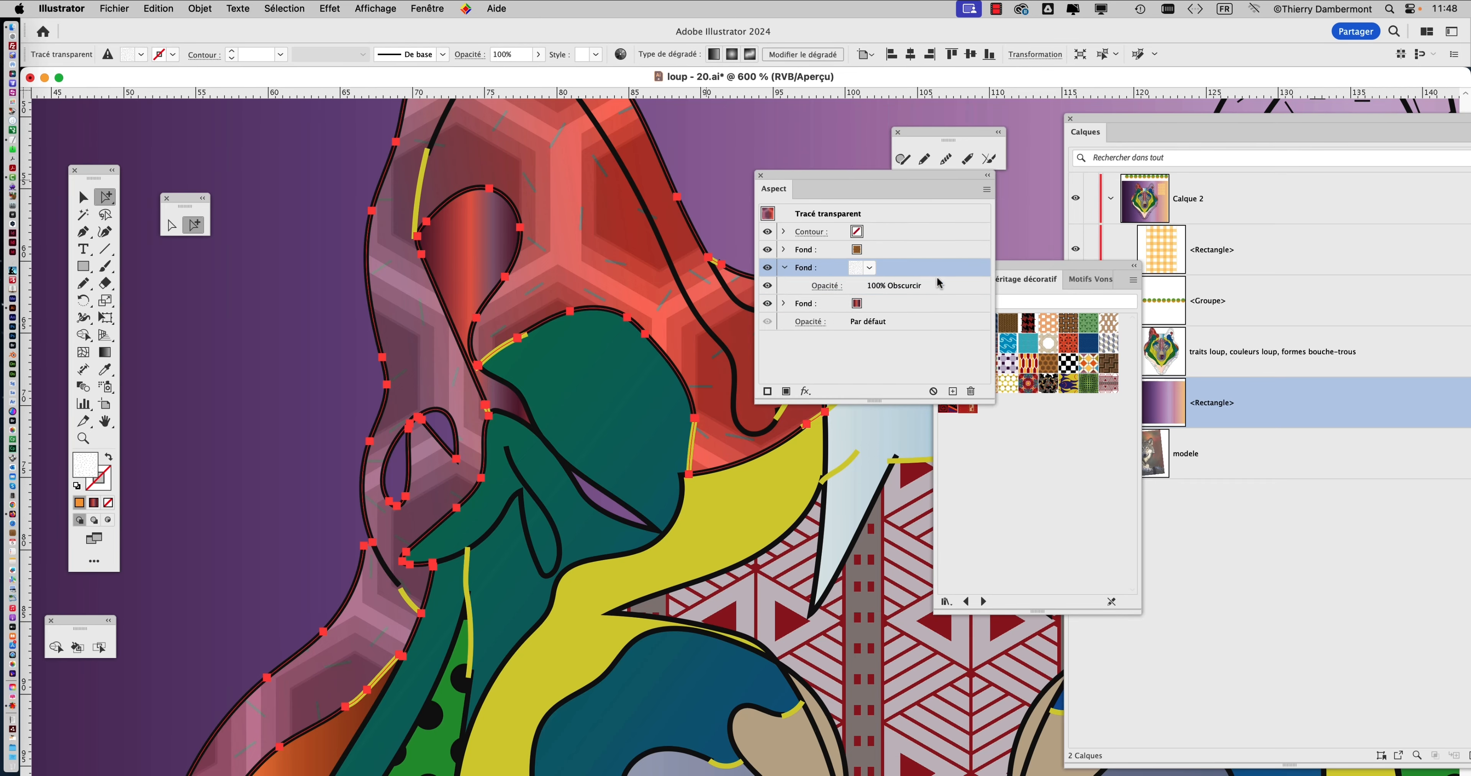
# Load the Graphiques de base_Textures library and try two of its dark textures on the left ear's middle fill
pyautogui.click(946, 602)
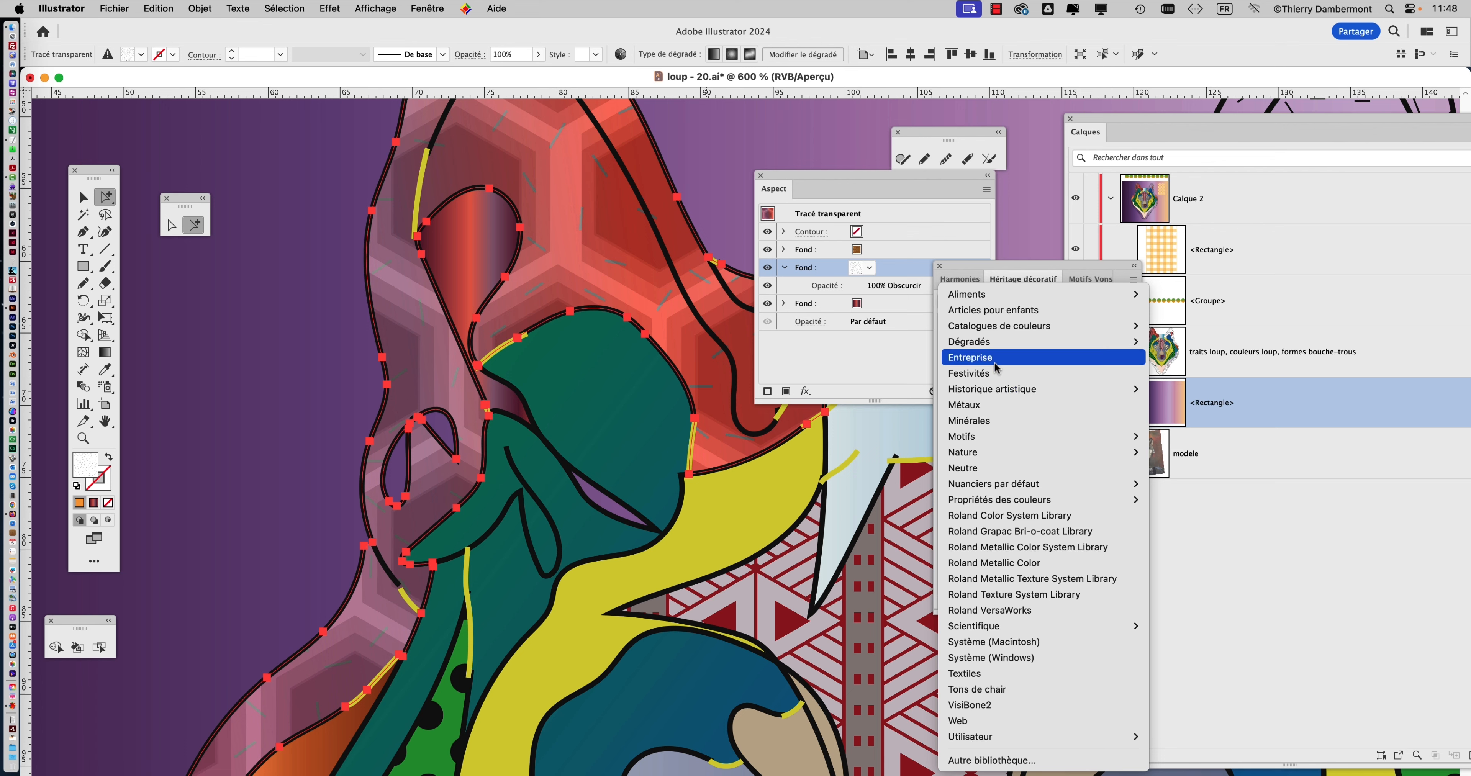
pyautogui.moveTo(989, 438)
pyautogui.moveTo(1214, 454)
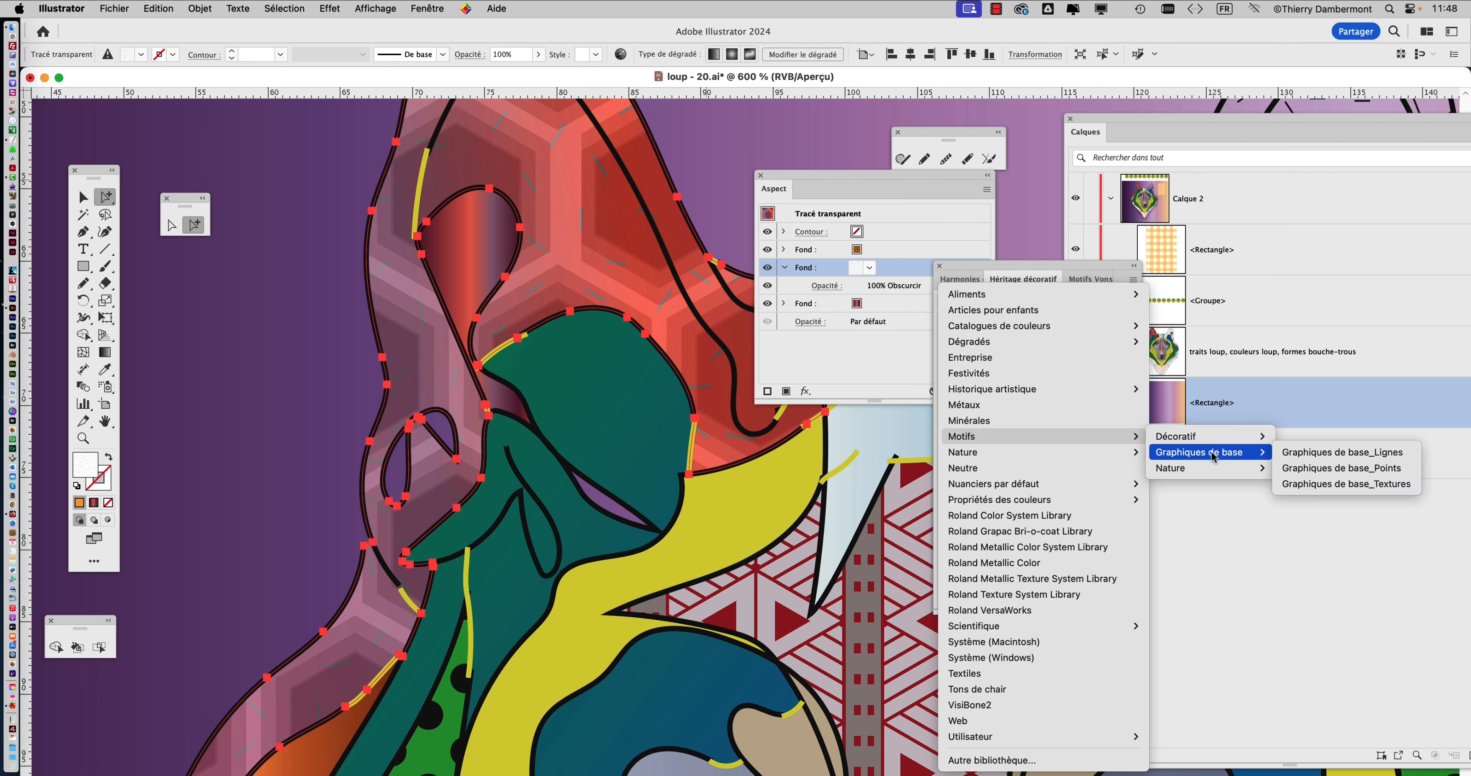
pyautogui.click(1359, 484)
pyautogui.click(989, 363)
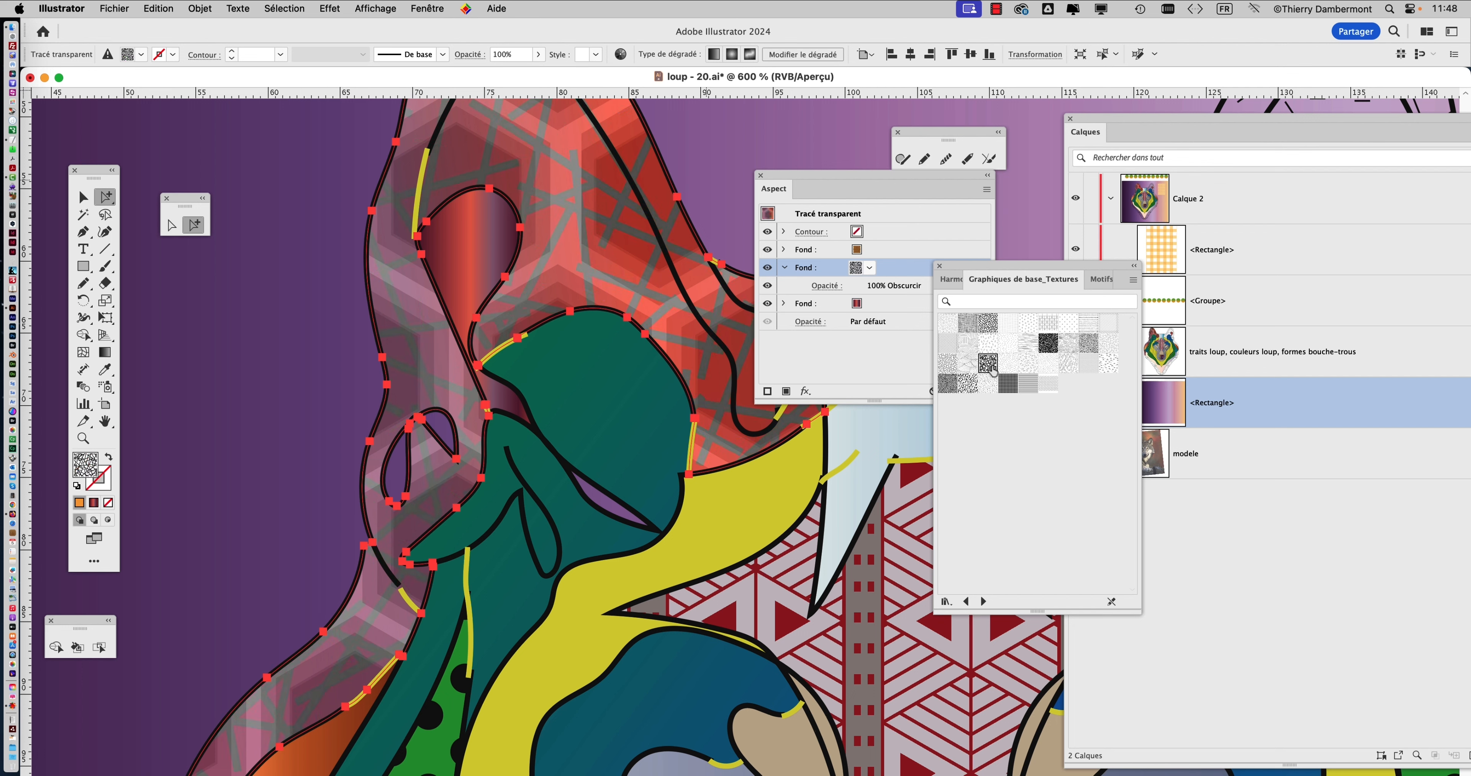
pyautogui.click(988, 324)
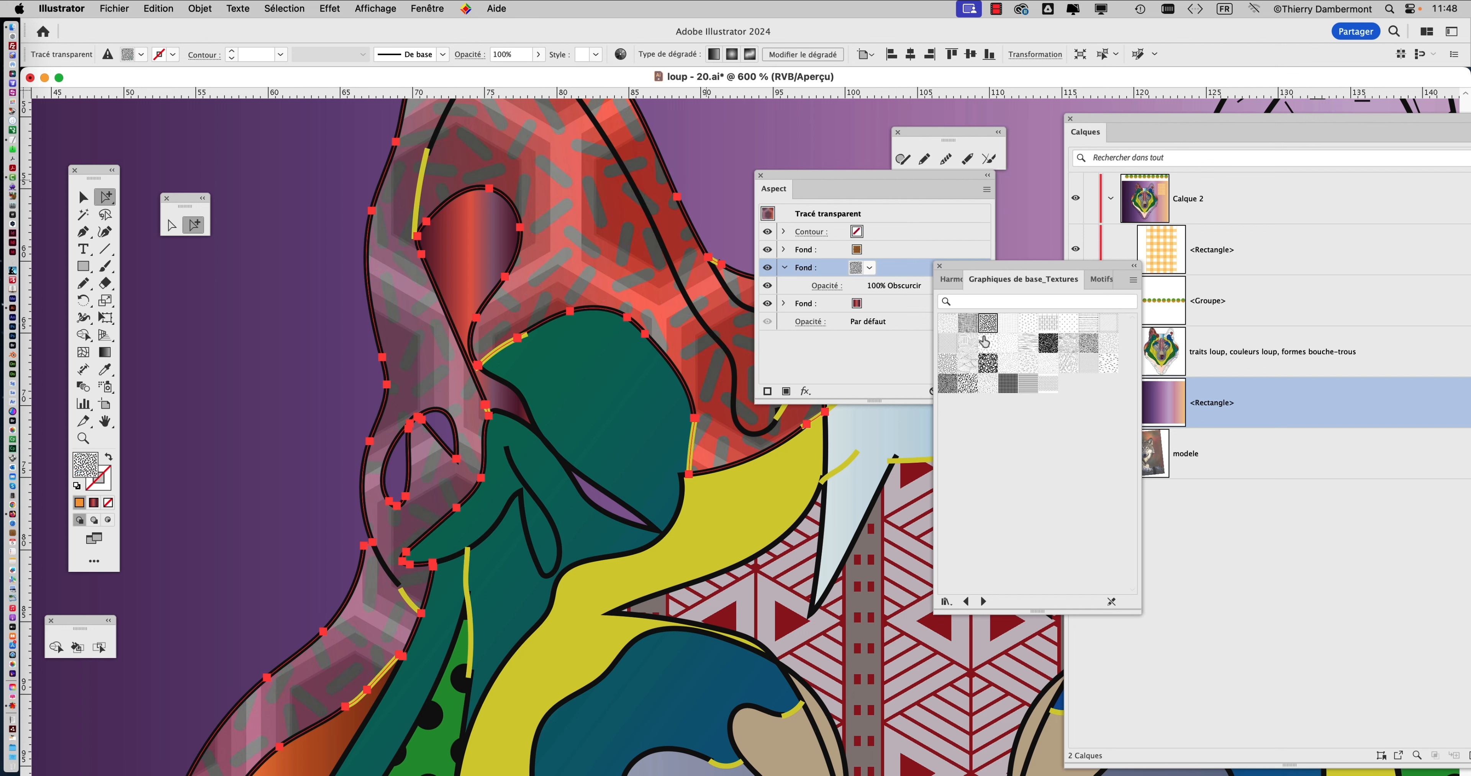
# Switch to the Graphiques de base_Lignes library and try a vertical line pattern and a grid pattern on the middle fill
pyautogui.click(967, 601)
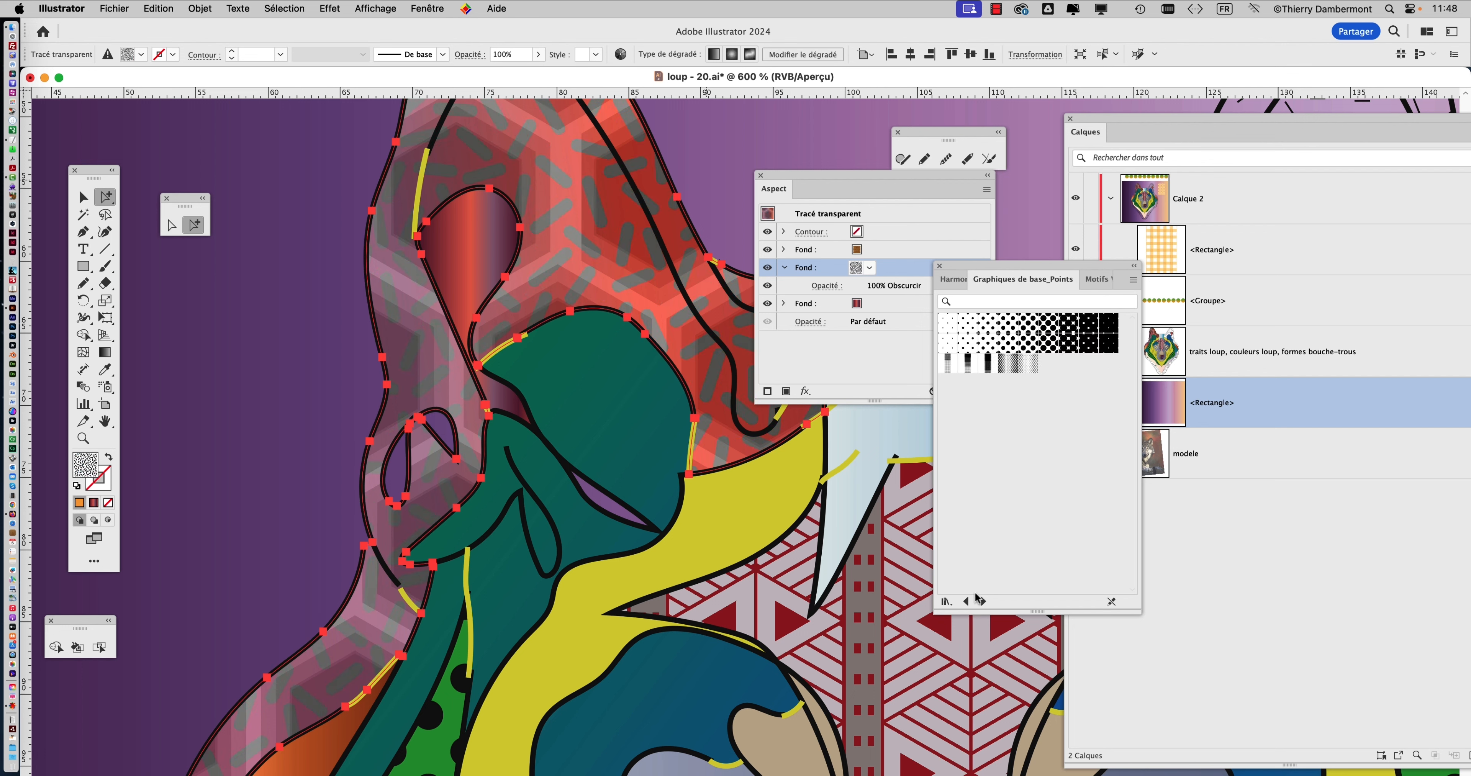
pyautogui.click(966, 601)
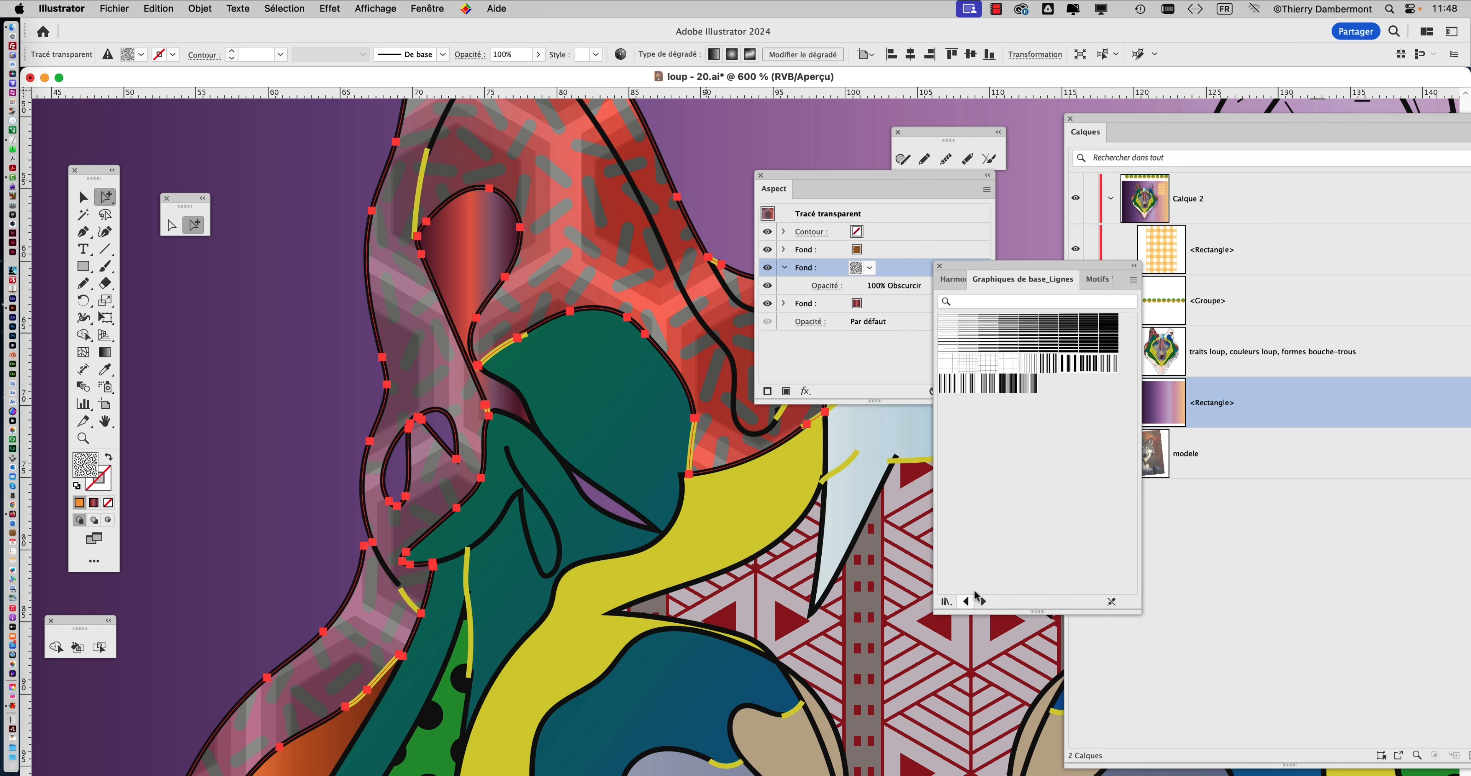
pyautogui.click(991, 384)
pyautogui.click(989, 363)
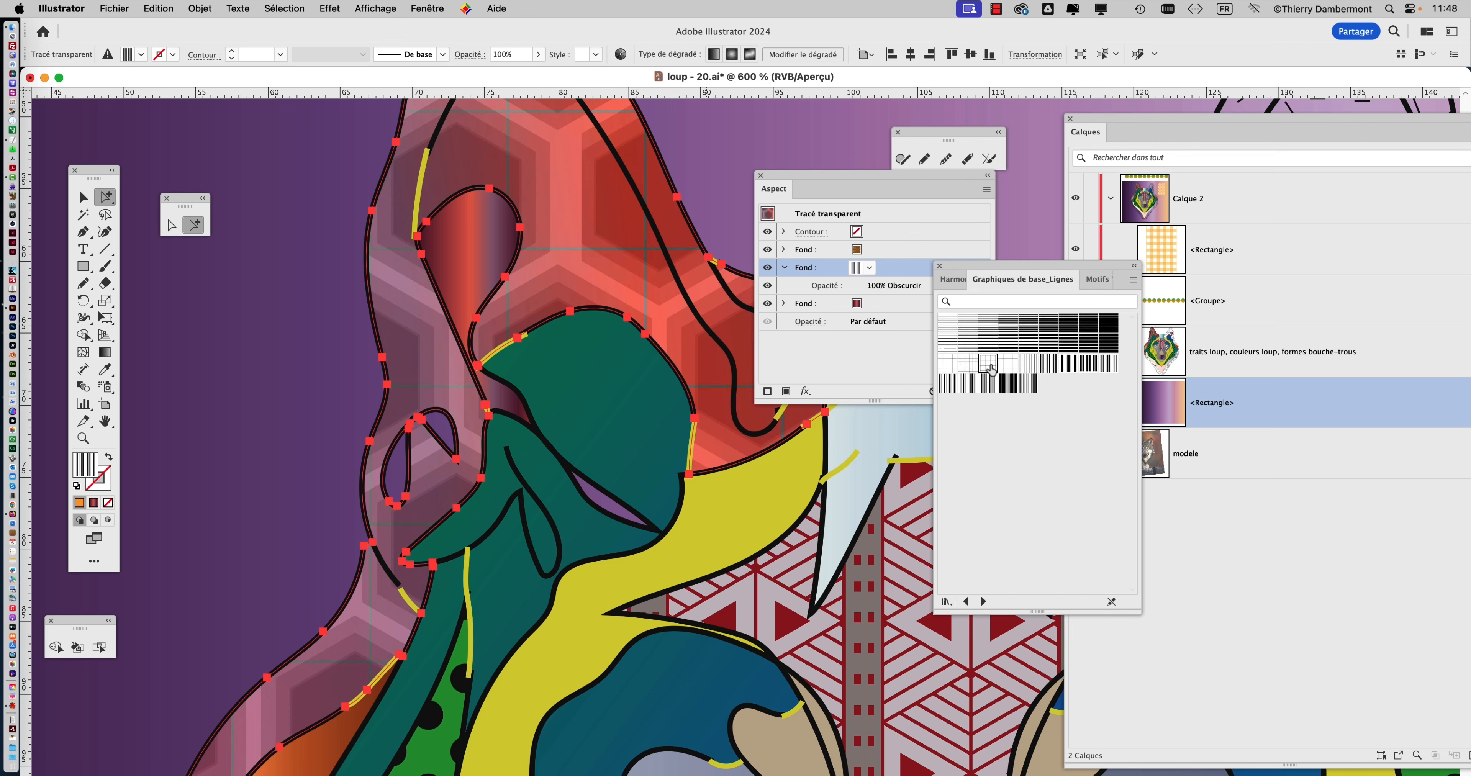
# Apply the brown swirl pattern from Motifs Vonster to the middle fill and scale only the pattern uniformly to 25%
pyautogui.click(965, 602)
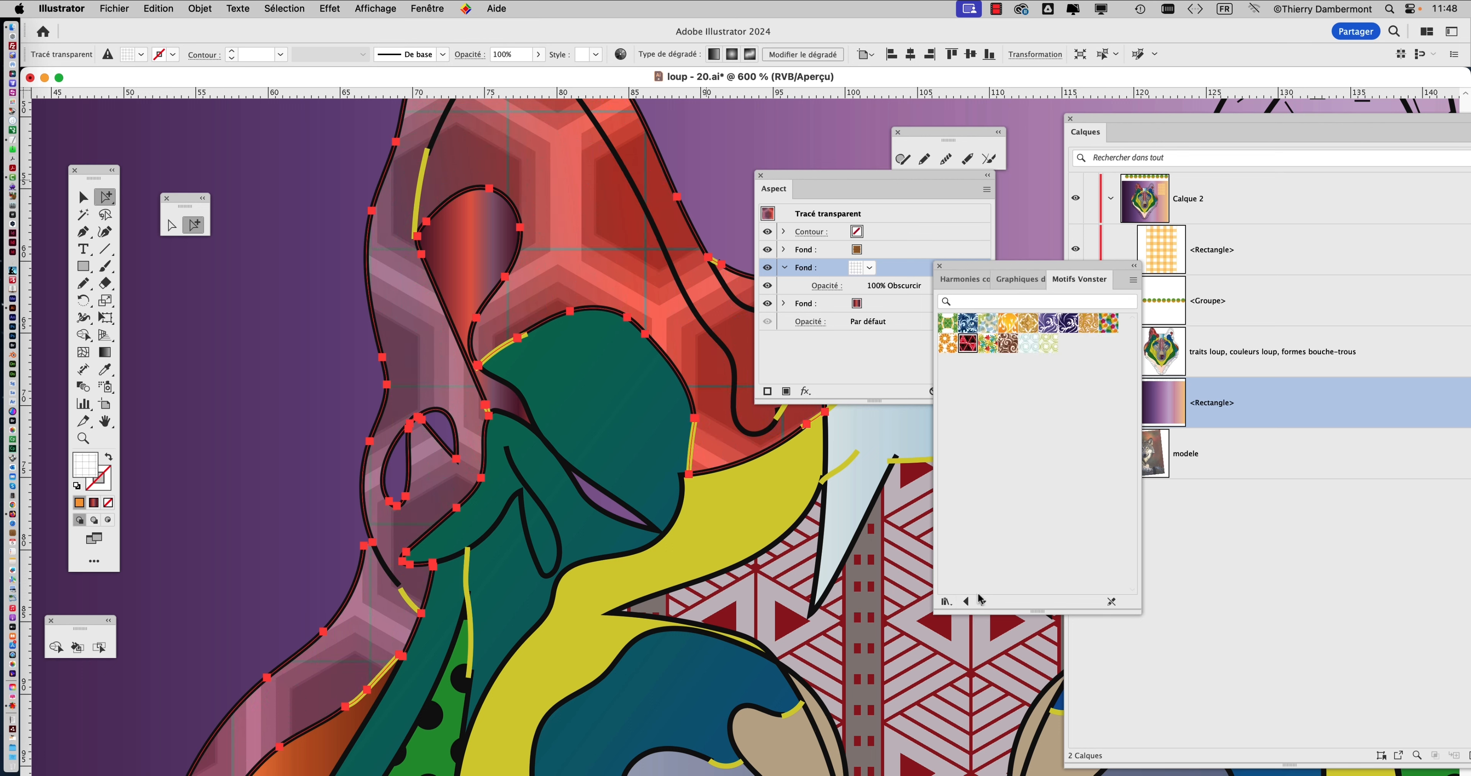
pyautogui.click(1008, 343)
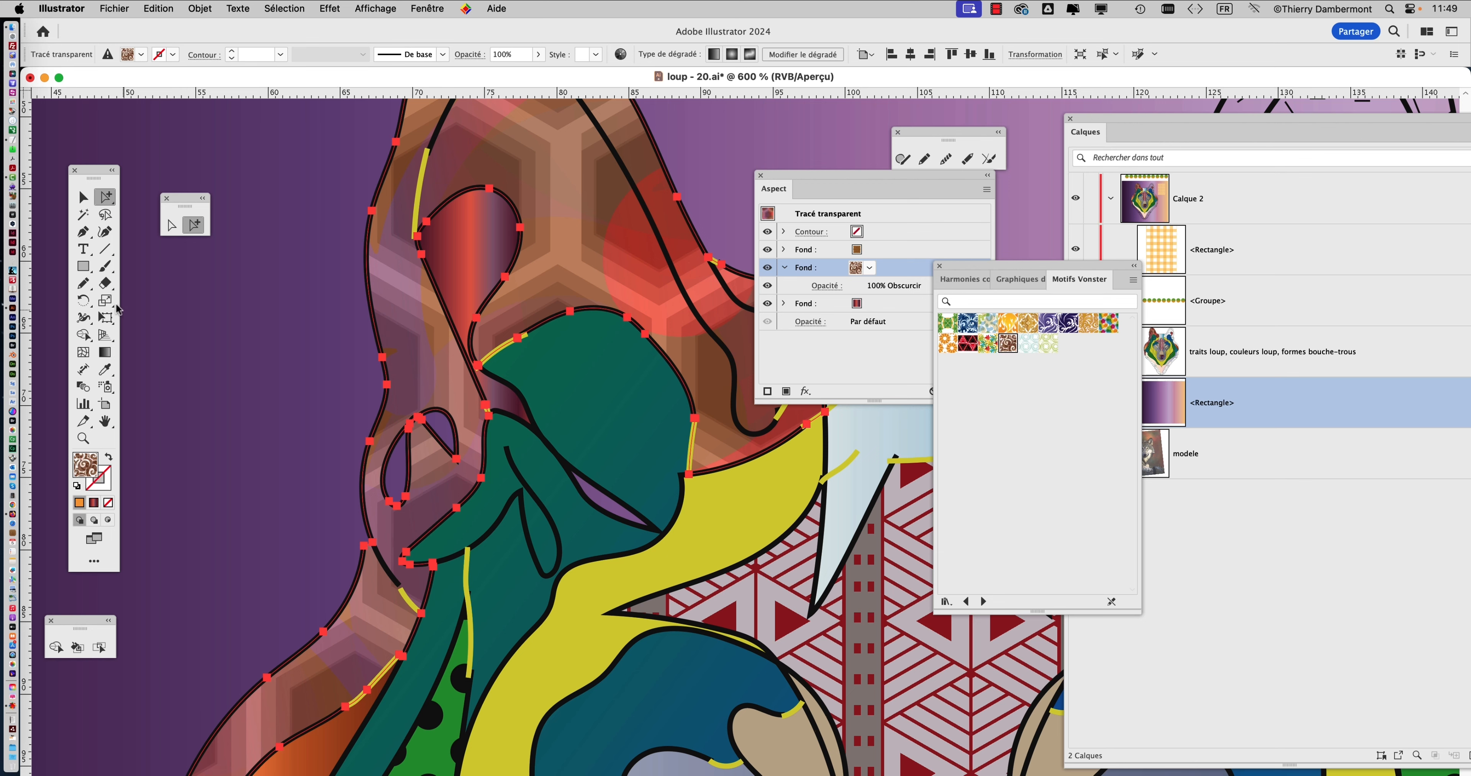
pyautogui.doubleClick(106, 300)
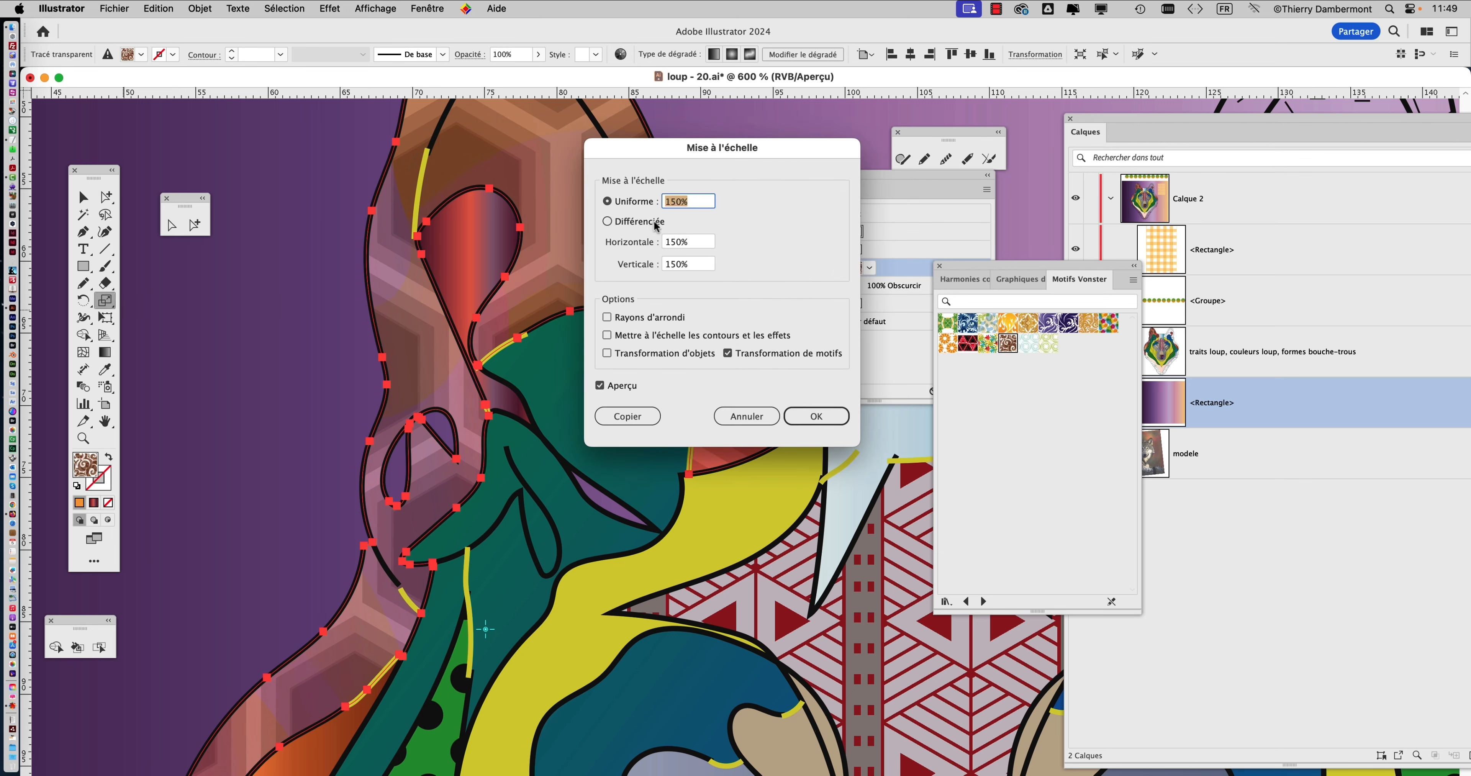
pyautogui.write('25')
pyautogui.press('Tab')
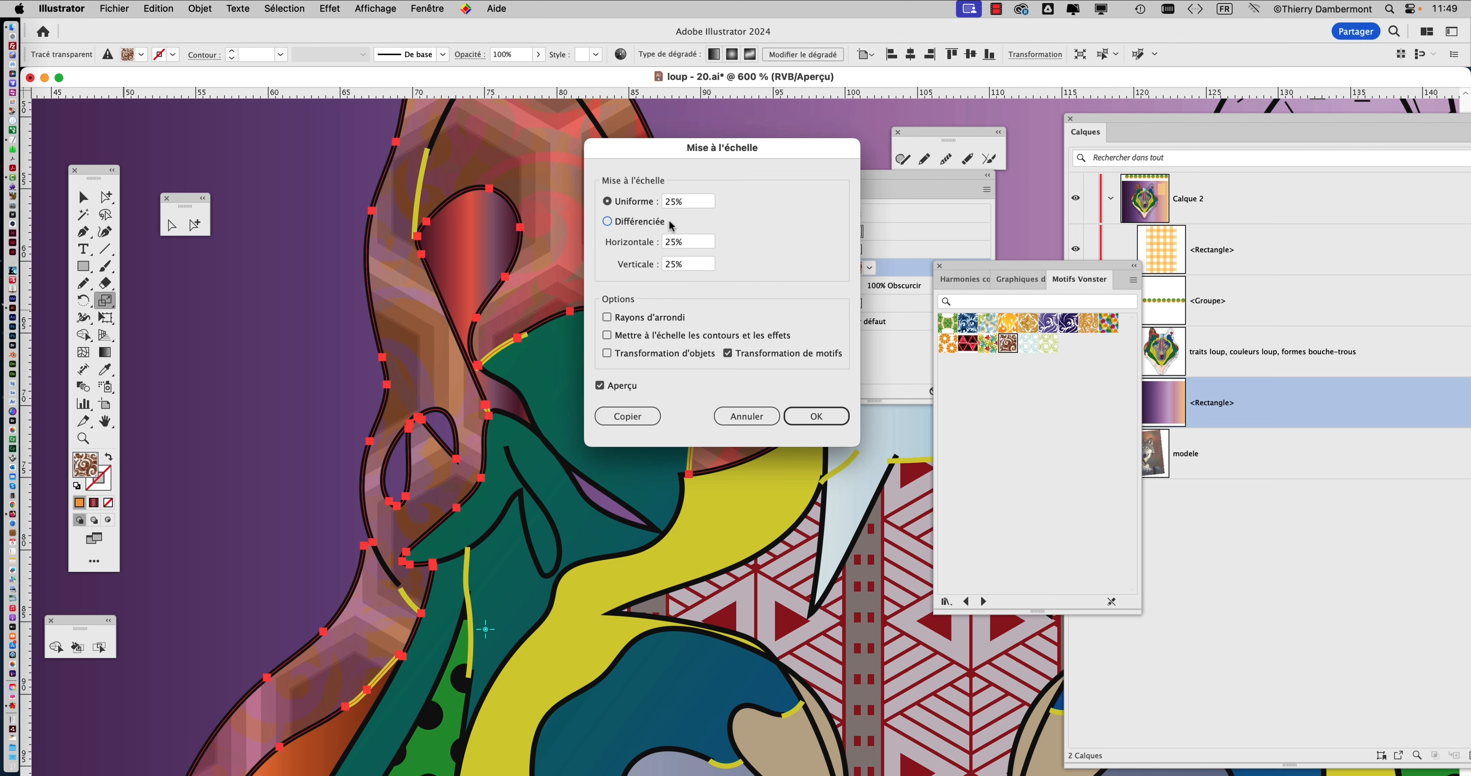
pyautogui.click(817, 416)
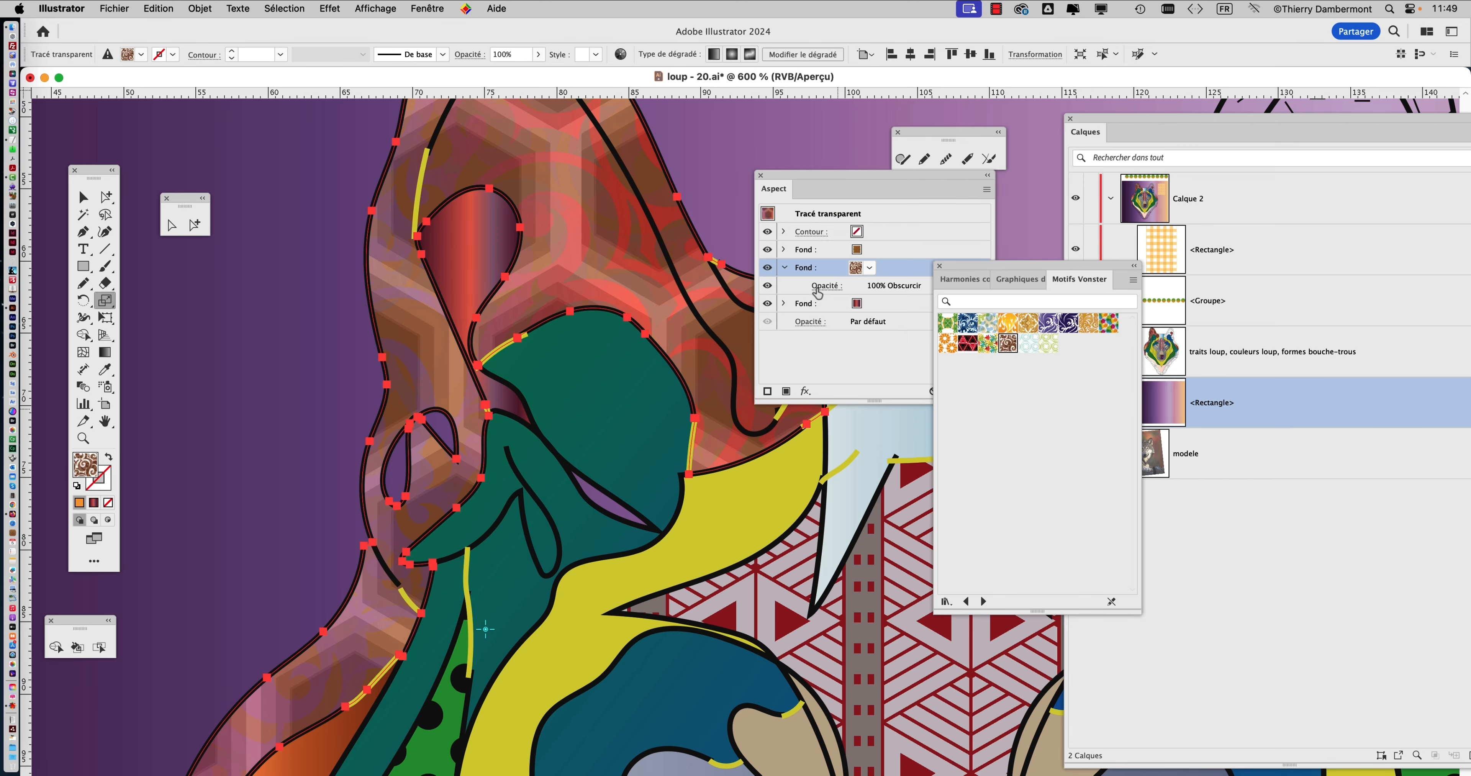
# Try Densité couleur –, Incrustation and Lumière crue on the left ear's middle fill, then set its blending mode to Différence
pyautogui.click(634, 339)
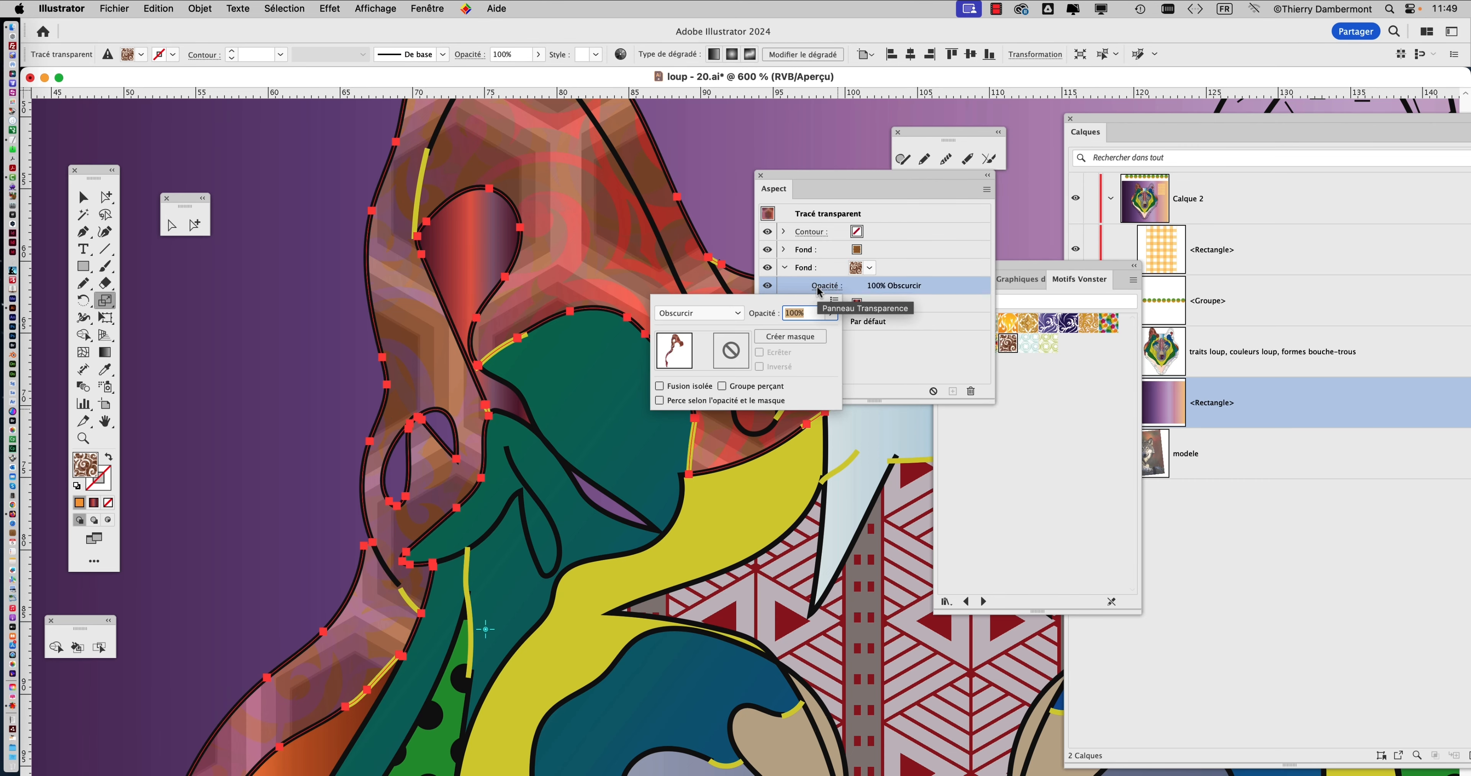
pyautogui.click(707, 316)
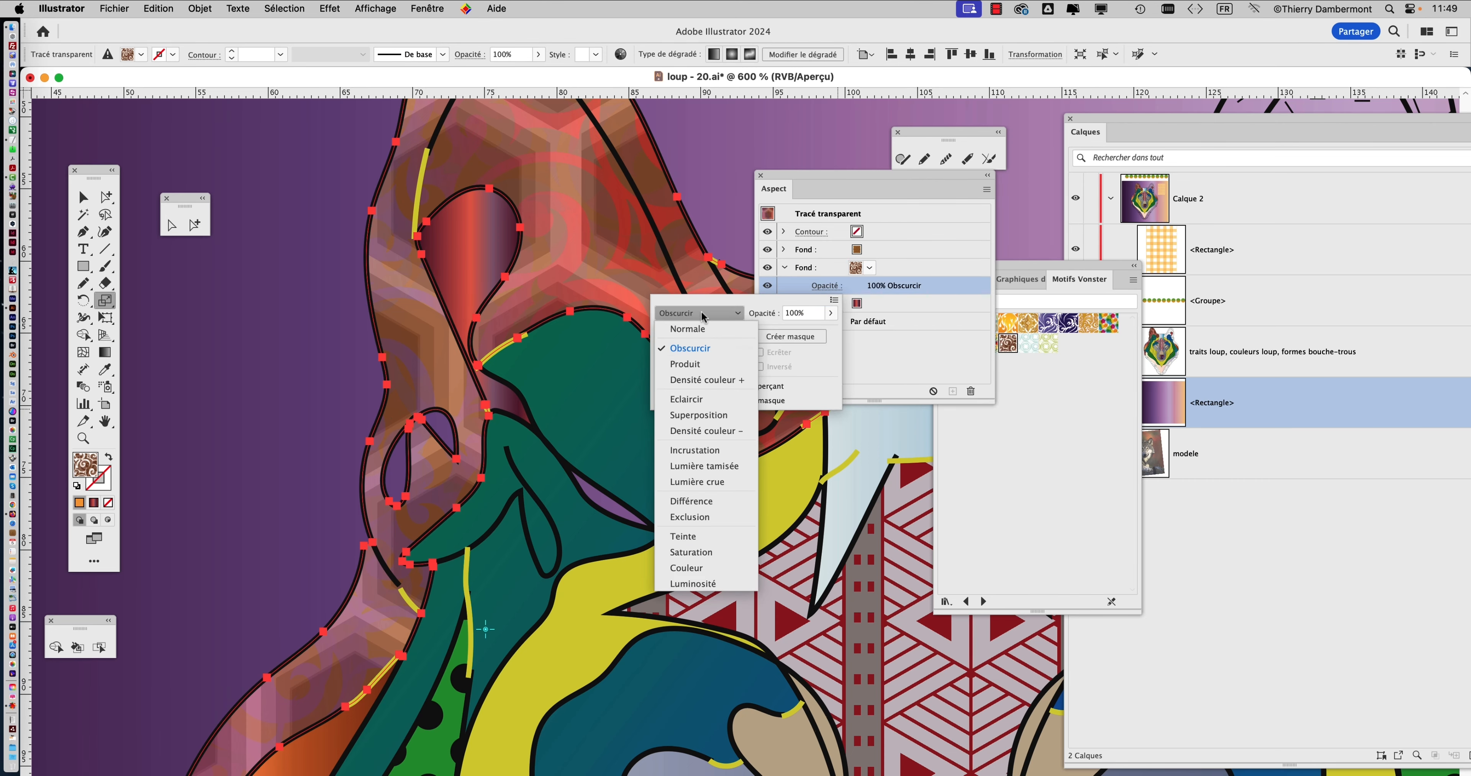
pyautogui.click(703, 432)
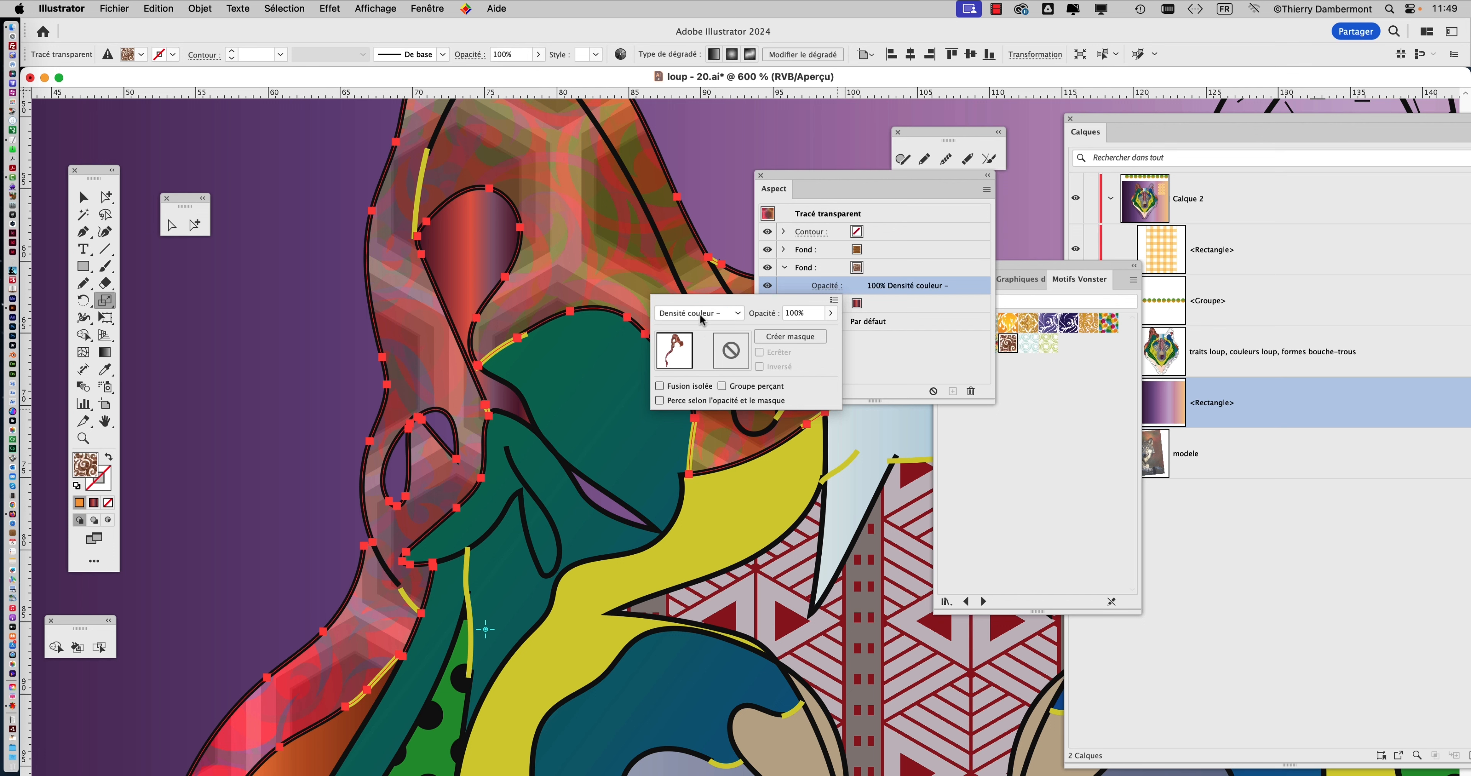
pyautogui.press('Down')
pyautogui.press('Down')
pyautogui.press('Down')
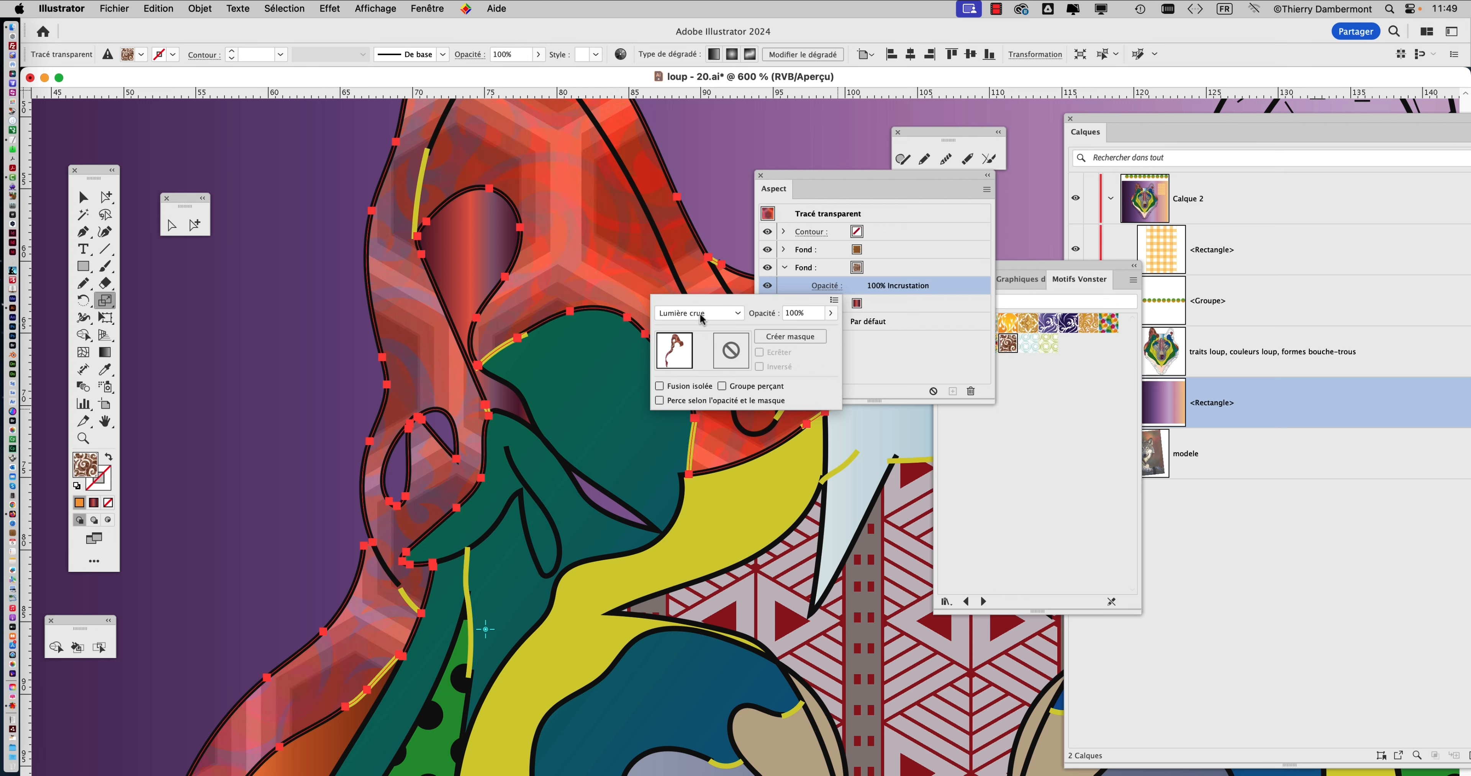
pyautogui.press('Down')
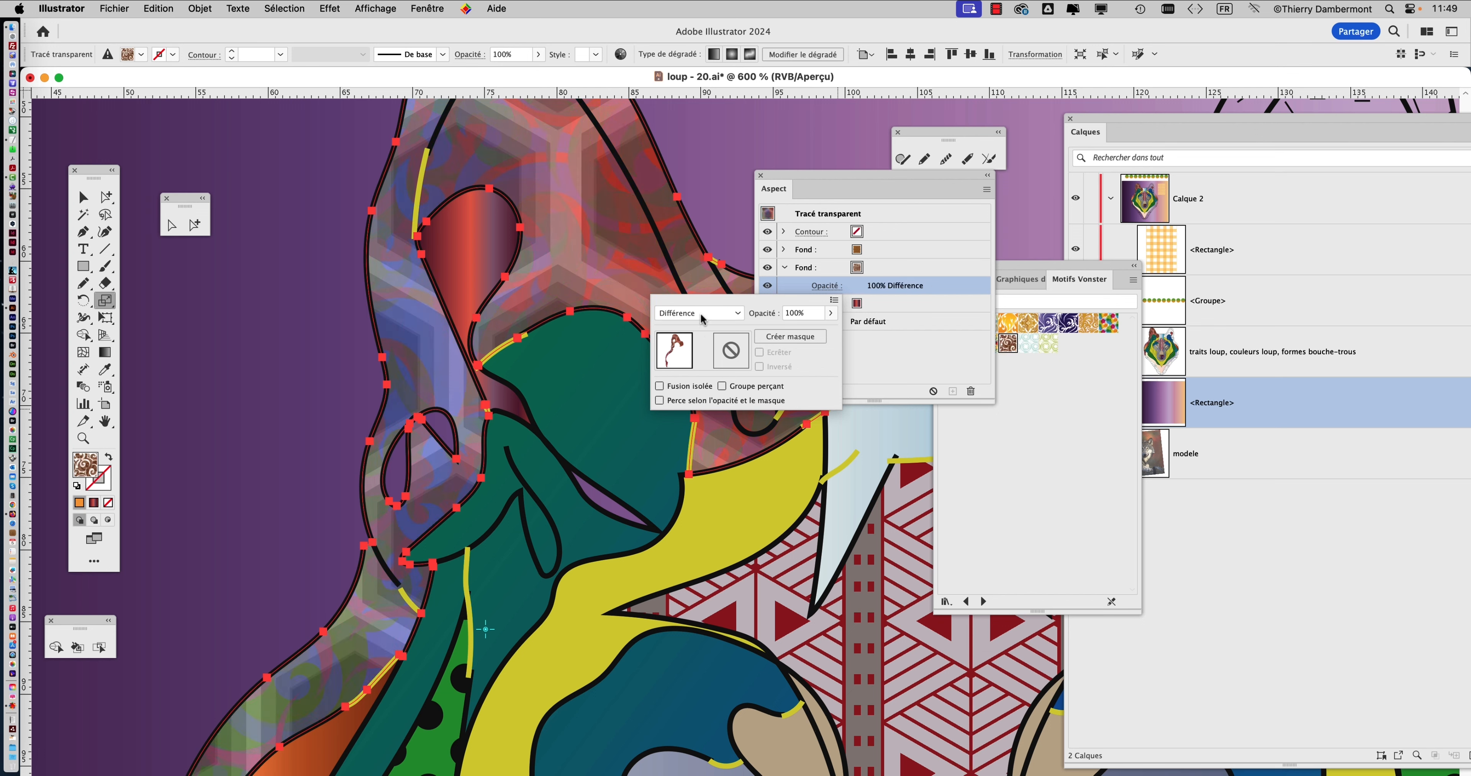
pyautogui.click(889, 347)
pyautogui.moveTo(902, 174); pyautogui.dragTo(1007, 198)
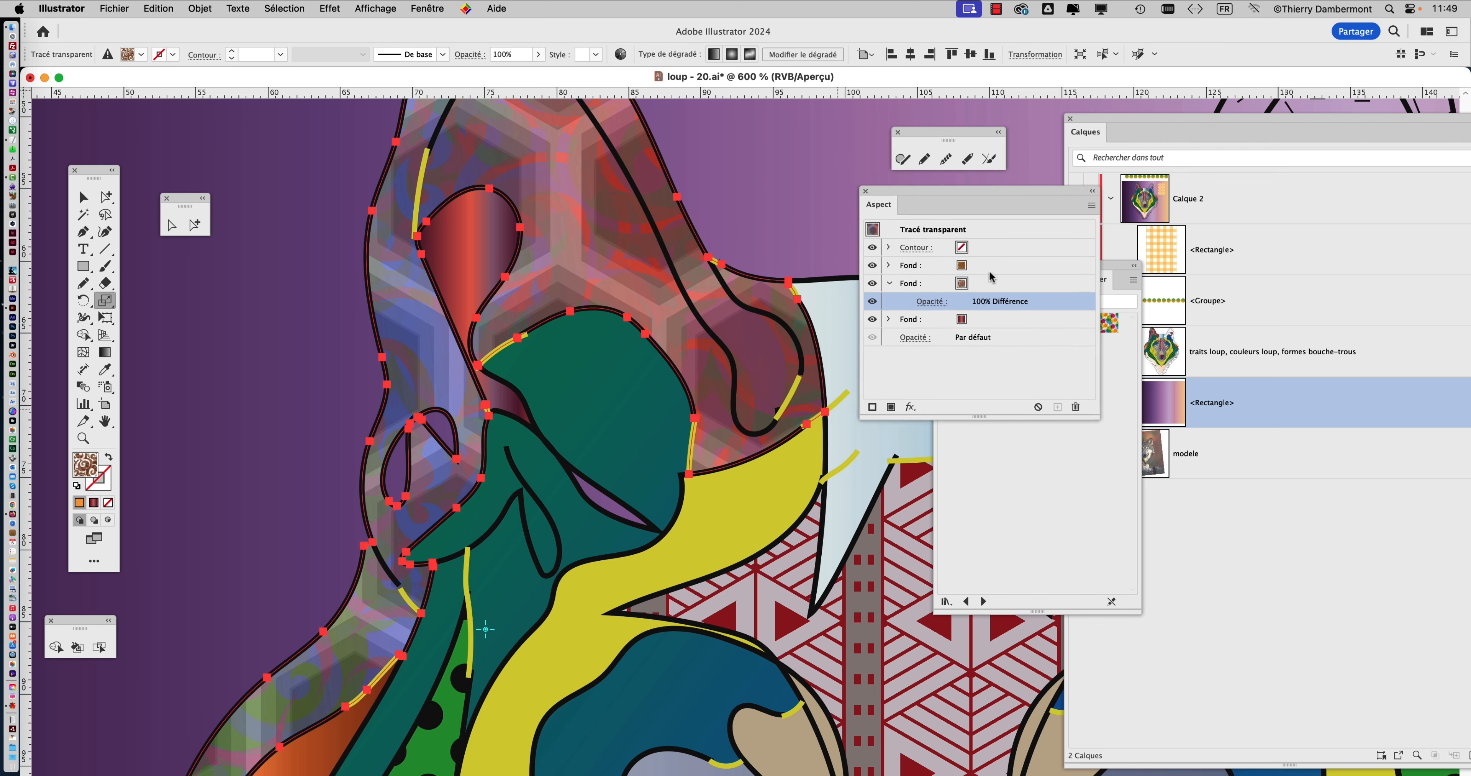
# Save the document as loup - 21.ai in the loup - 08_Dossier folder in Illustrator 2020 format
pyautogui.scroll(-2, 751, 339)
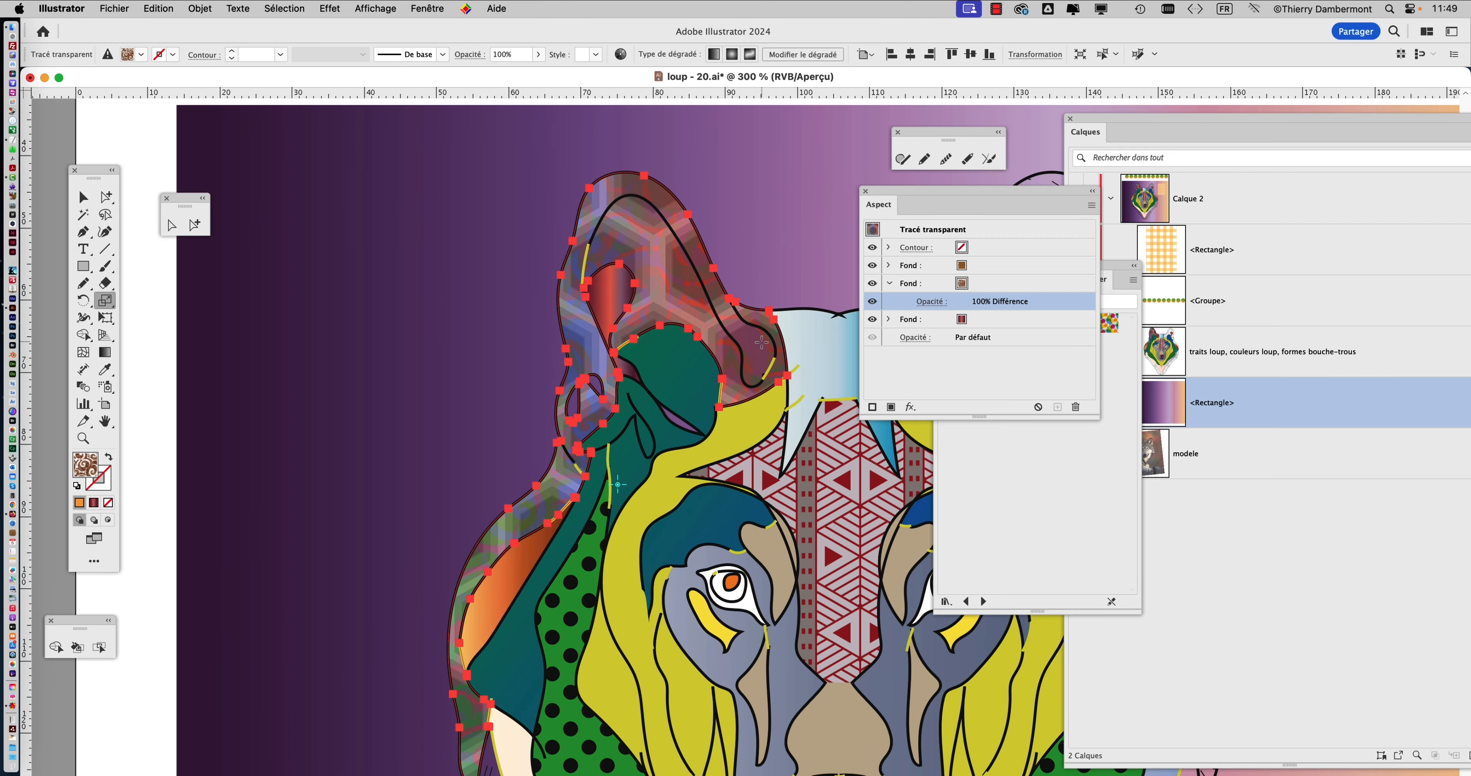
pyautogui.moveTo(654, 411); pyautogui.dragTo(456, 380)
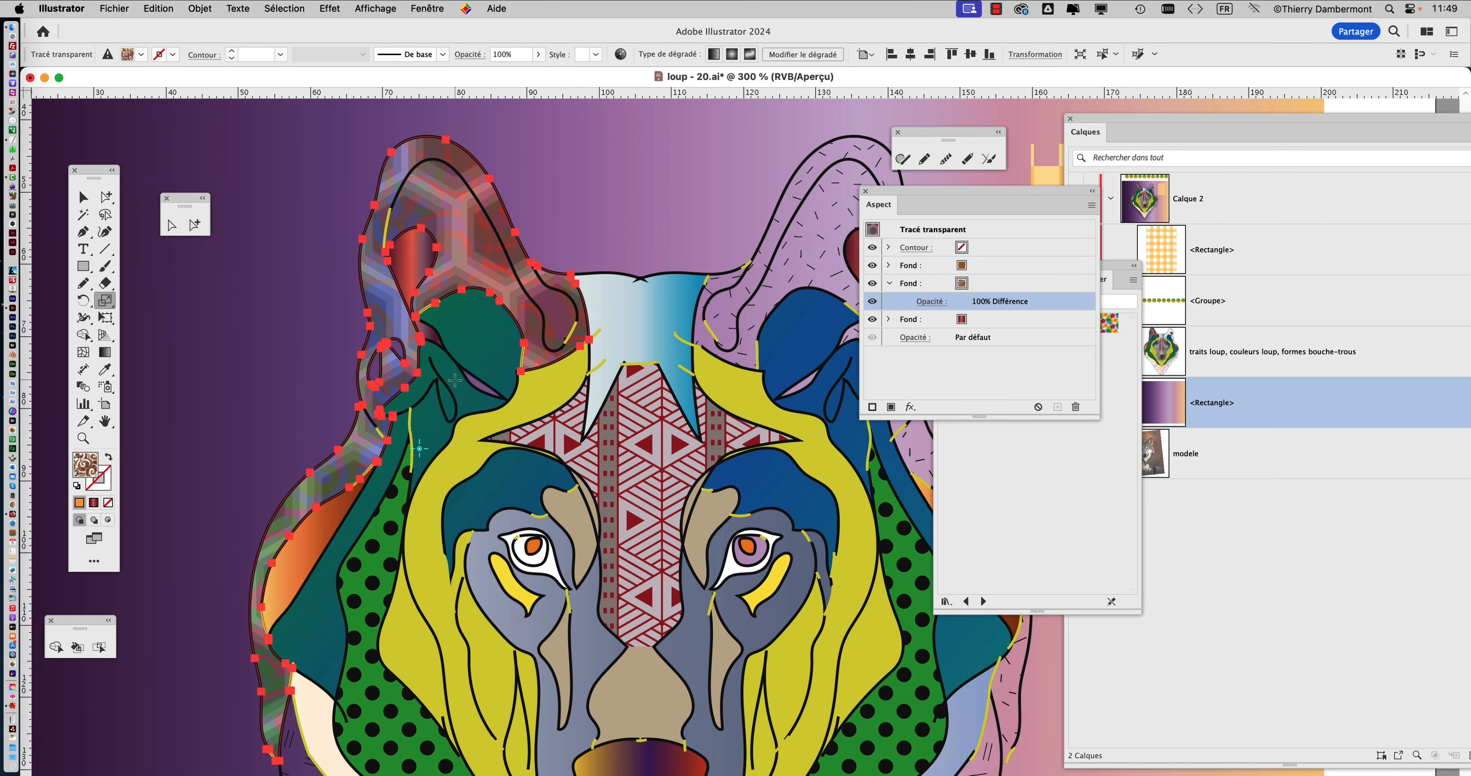
pyautogui.scroll(-1, 451, 382)
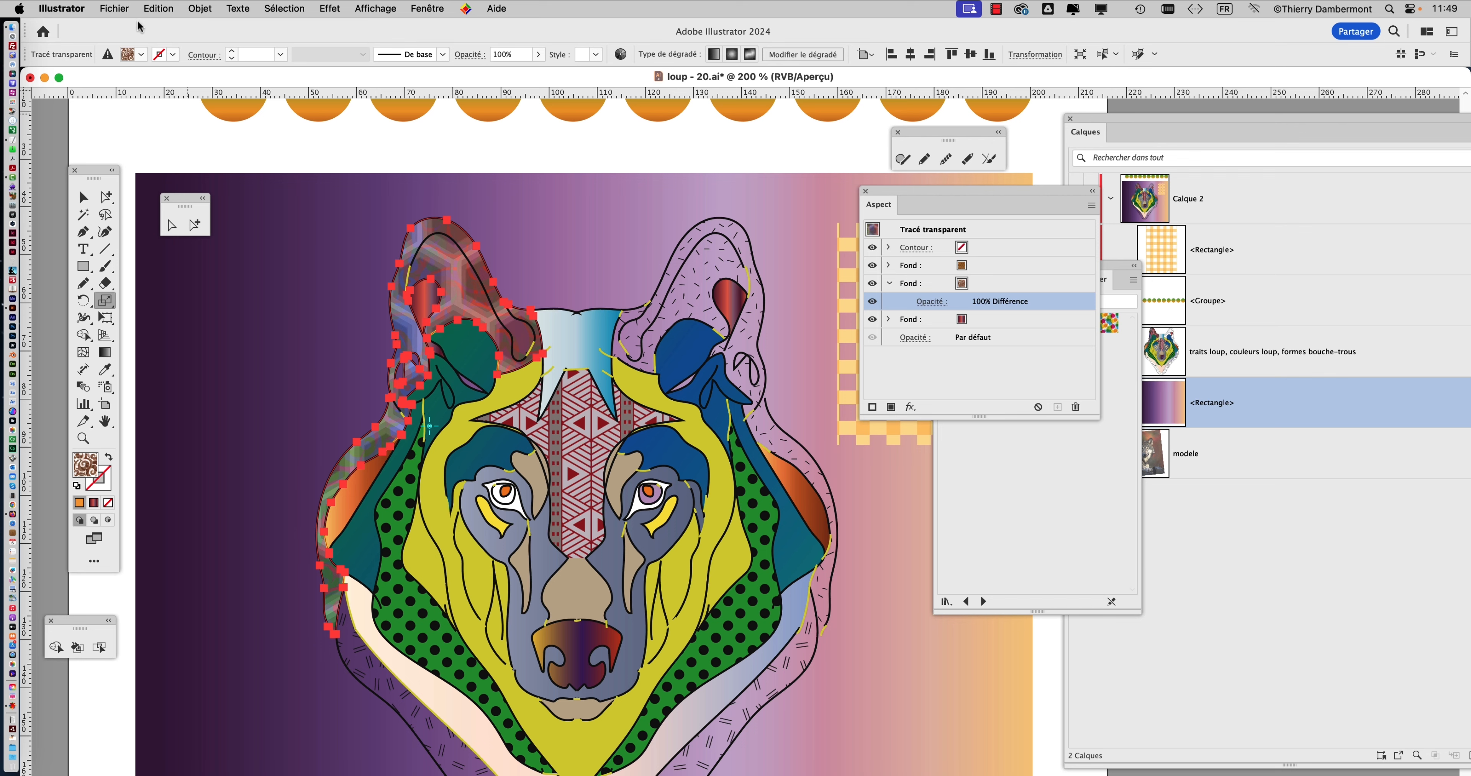
pyautogui.click(126, 8)
pyautogui.click(163, 169)
pyautogui.click(843, 148)
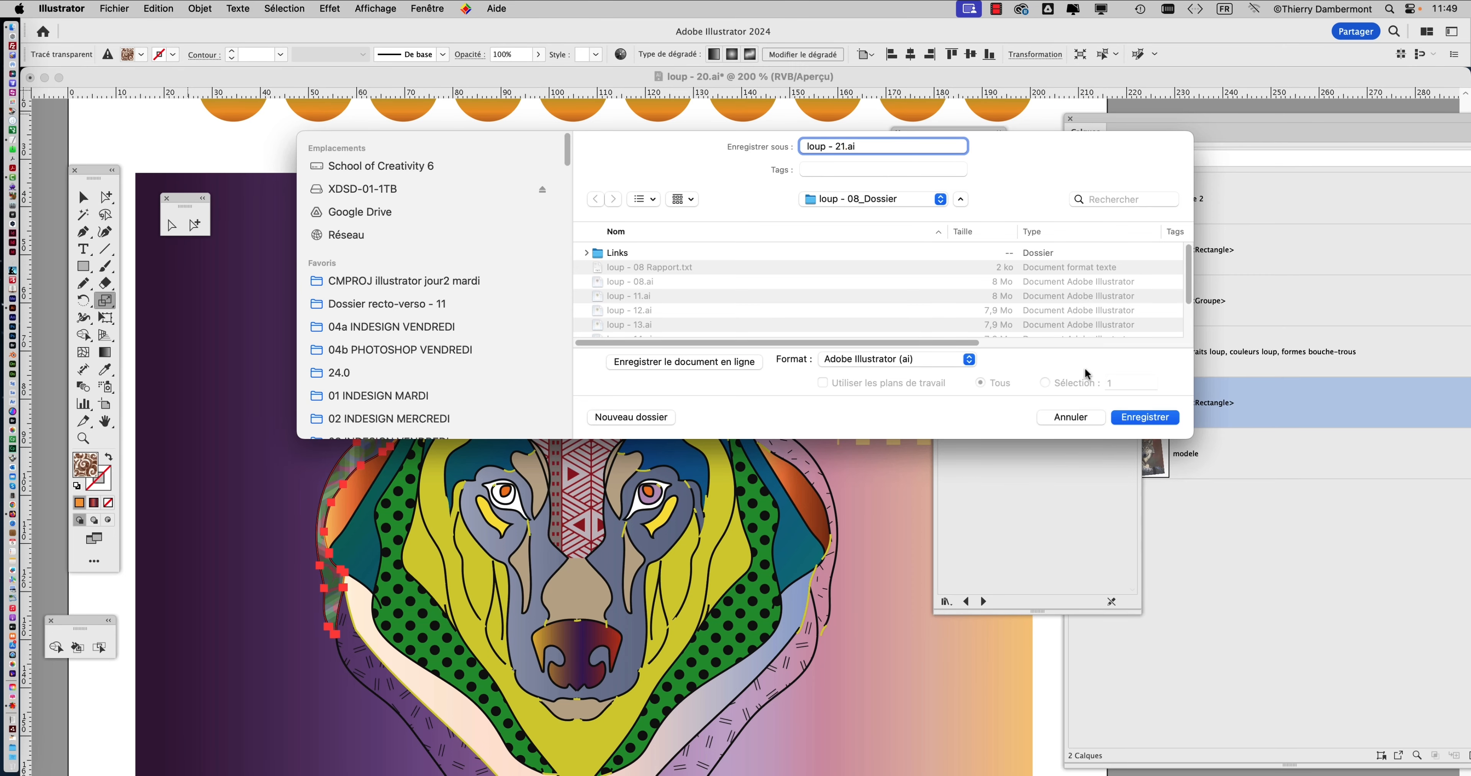
pyautogui.click(1140, 422)
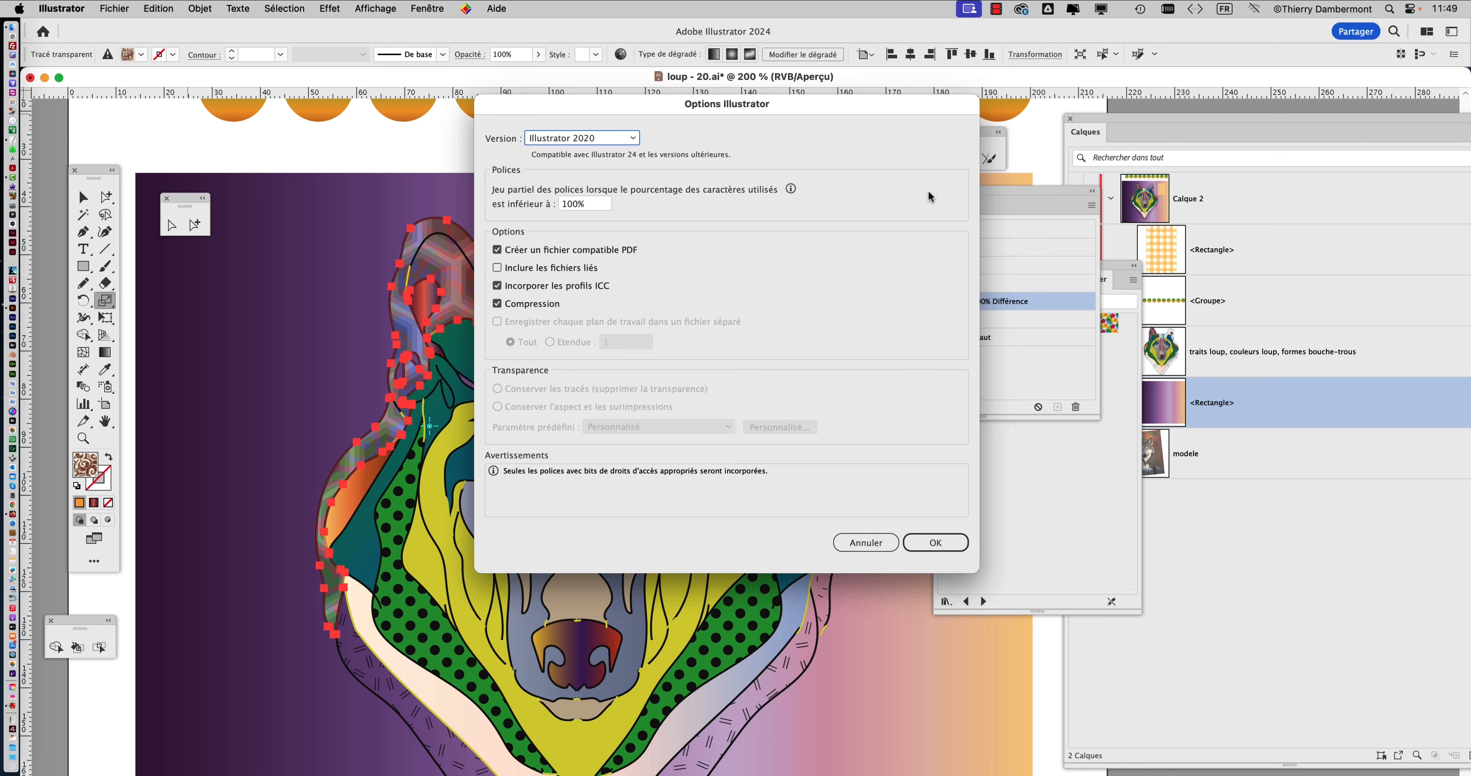
pyautogui.click(940, 537)
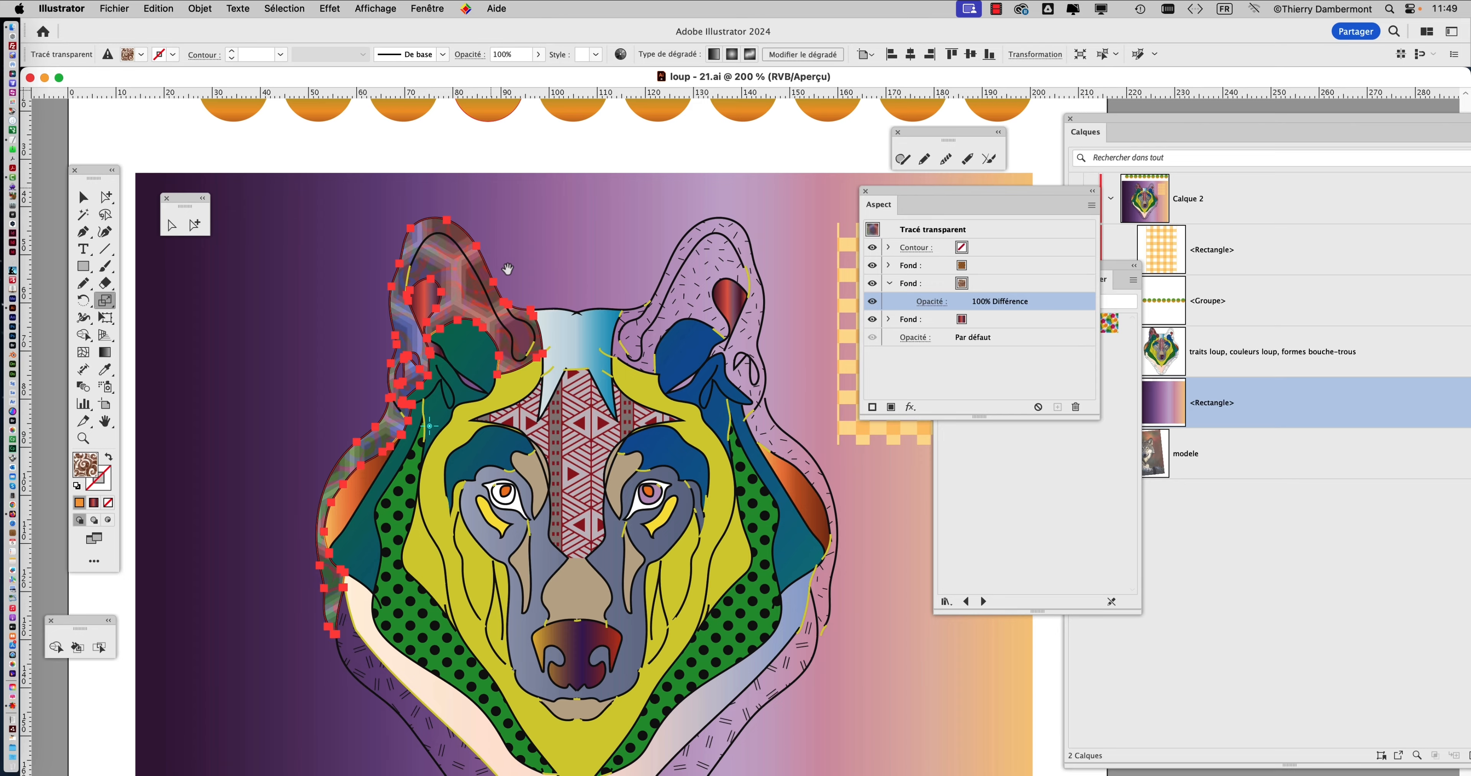
# Display the graphic styles beside the wolf's head and store the left ear's stacked fills as a new graphic style
pyautogui.moveTo(508, 270); pyautogui.dragTo(426, 179)
pyautogui.click(422, 8)
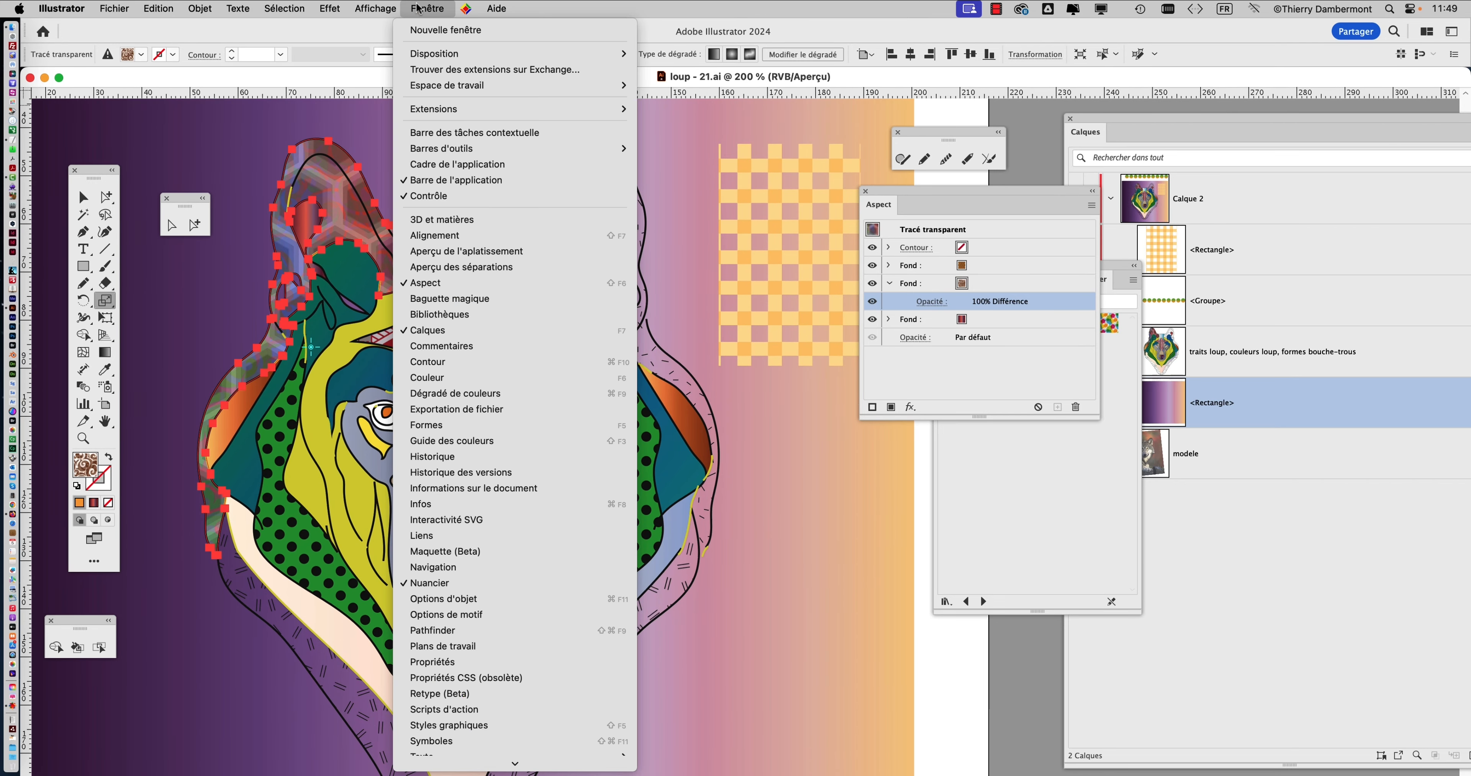
pyautogui.scroll(-2, 466, 423)
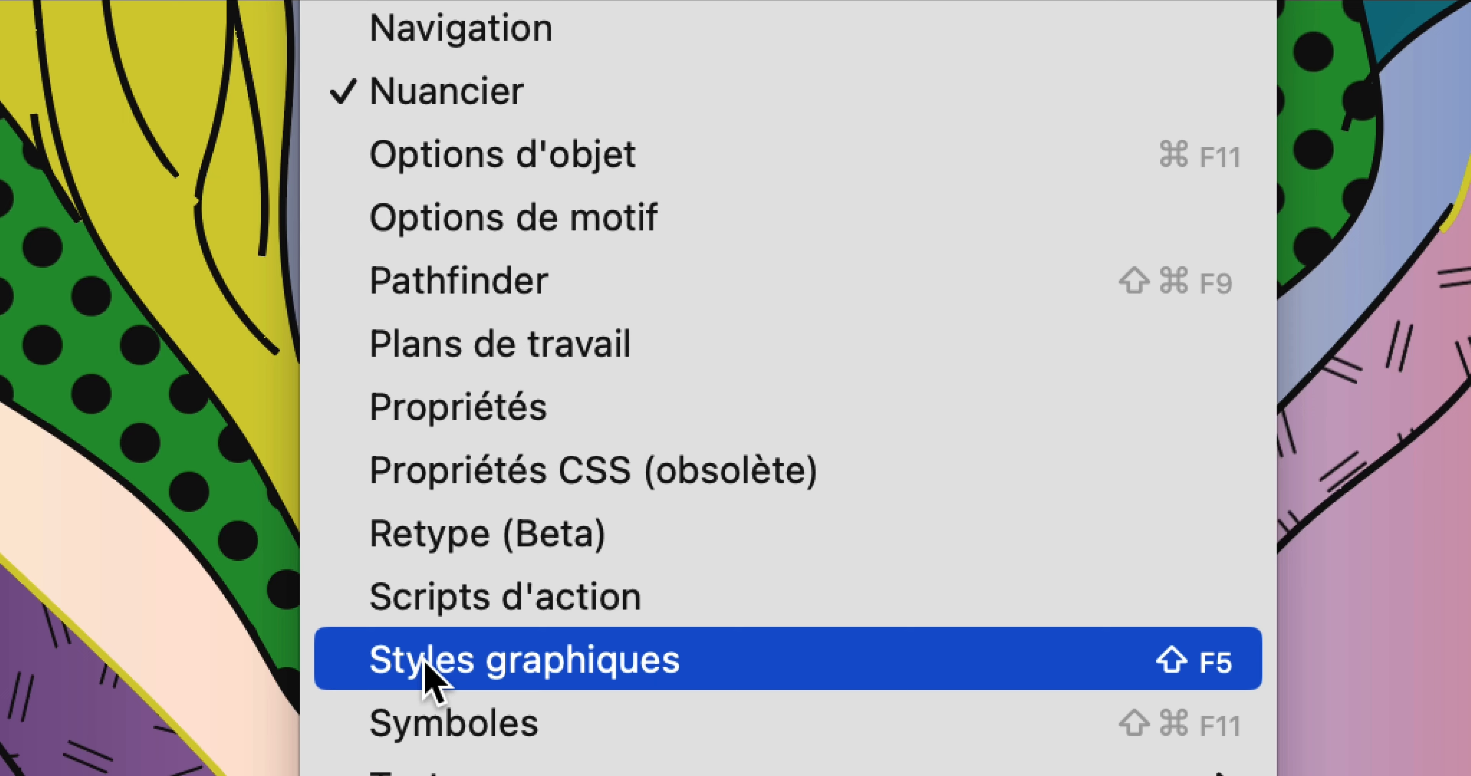
pyautogui.click(426, 664)
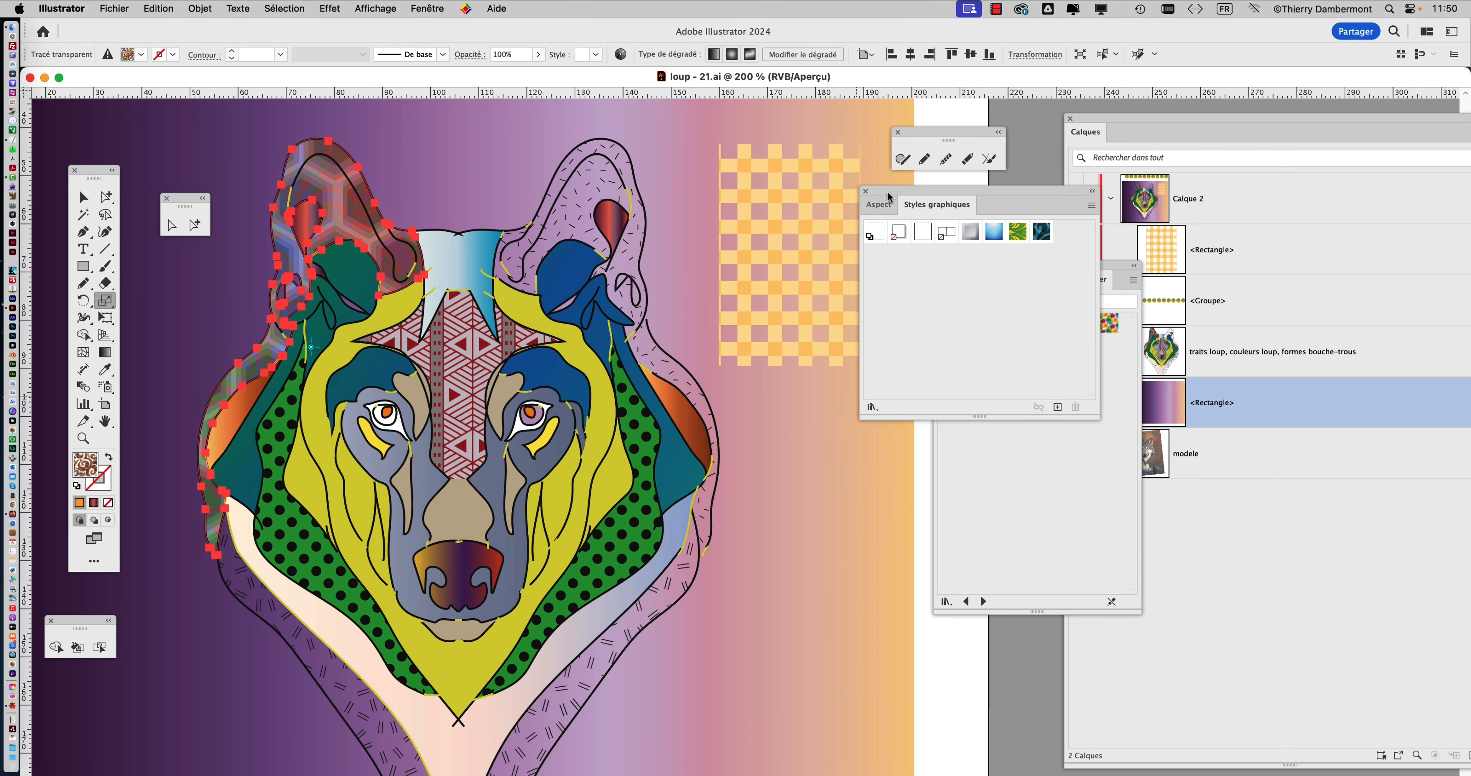
pyautogui.moveTo(884, 188); pyautogui.dragTo(766, 196)
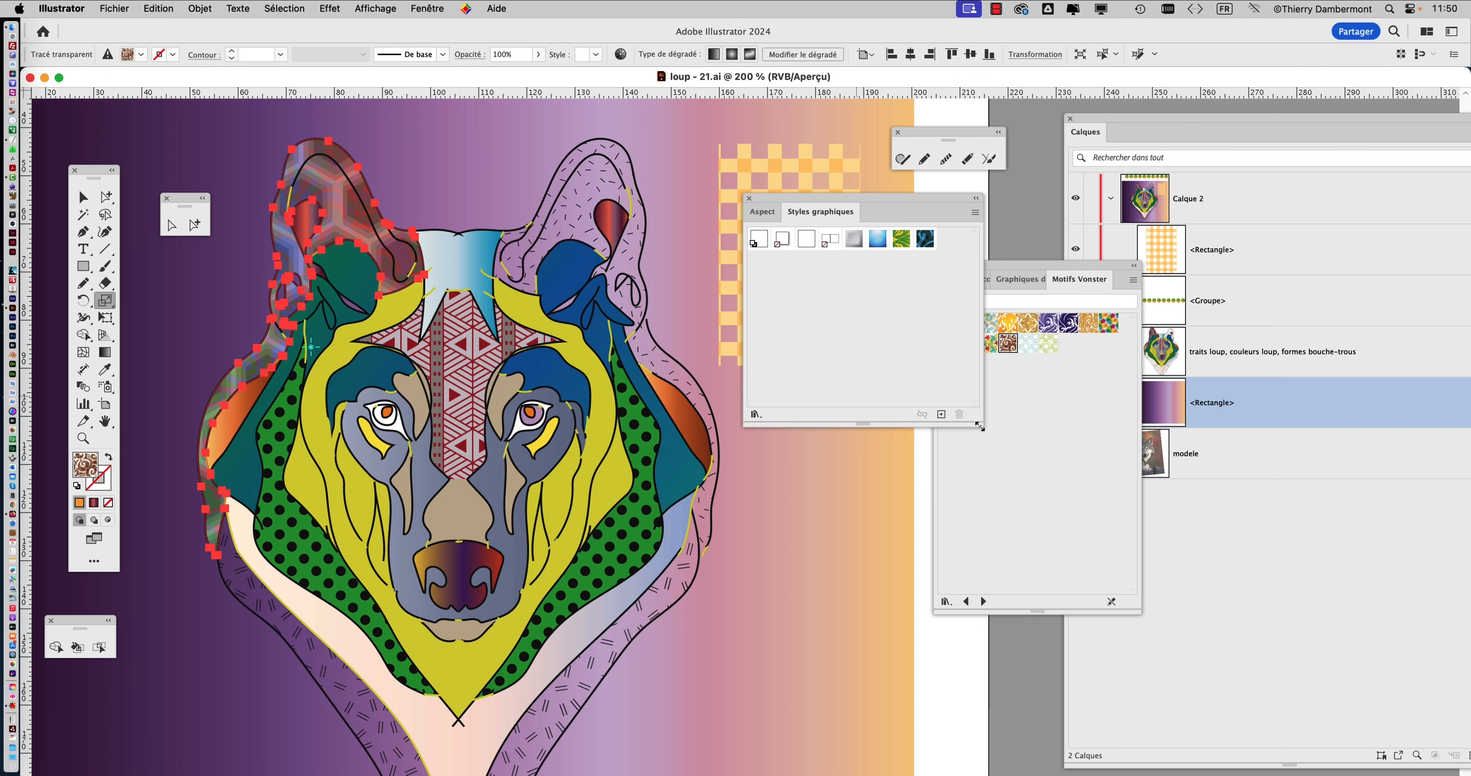
pyautogui.moveTo(979, 425); pyautogui.dragTo(914, 453)
pyautogui.moveTo(825, 201); pyautogui.dragTo(786, 220)
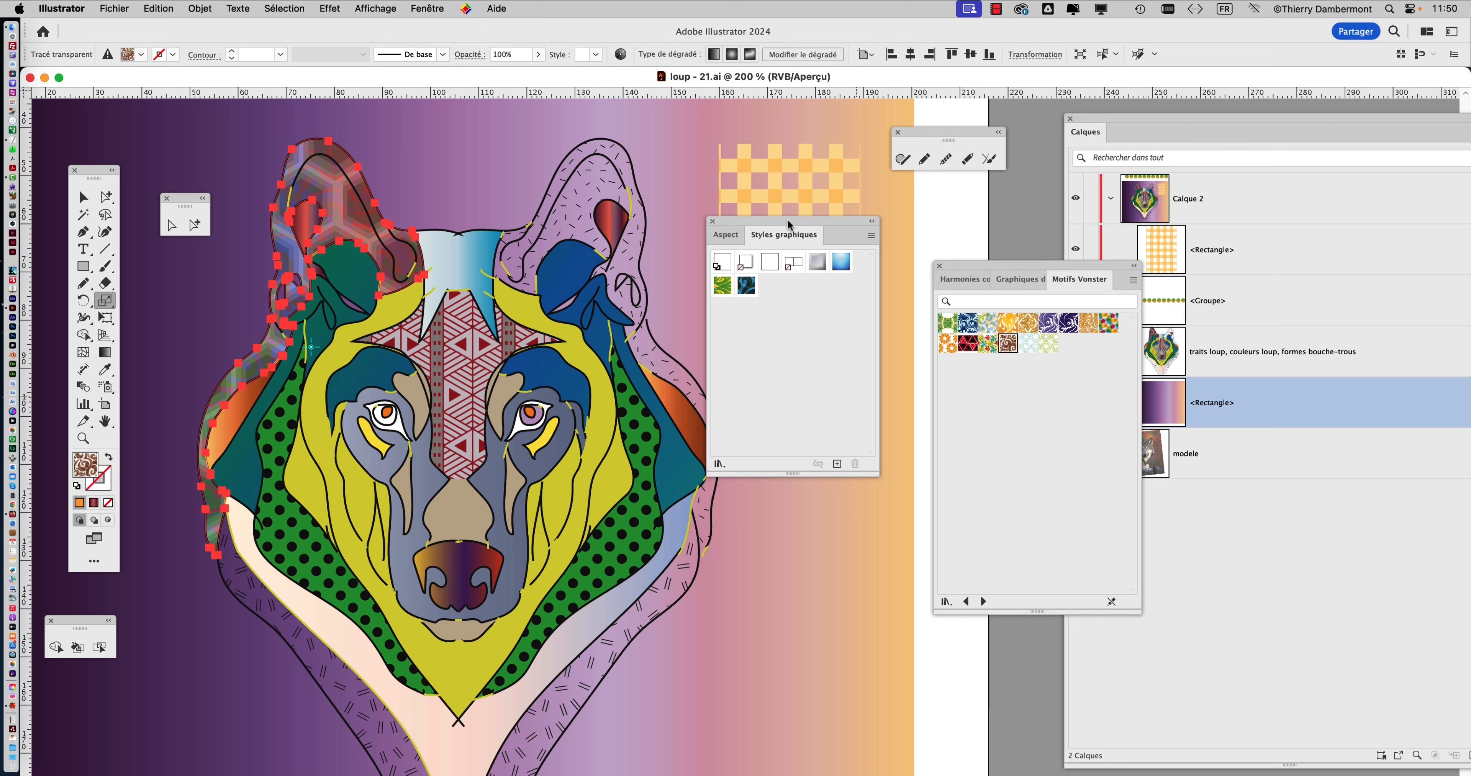
pyautogui.moveTo(788, 220); pyautogui.dragTo(786, 164)
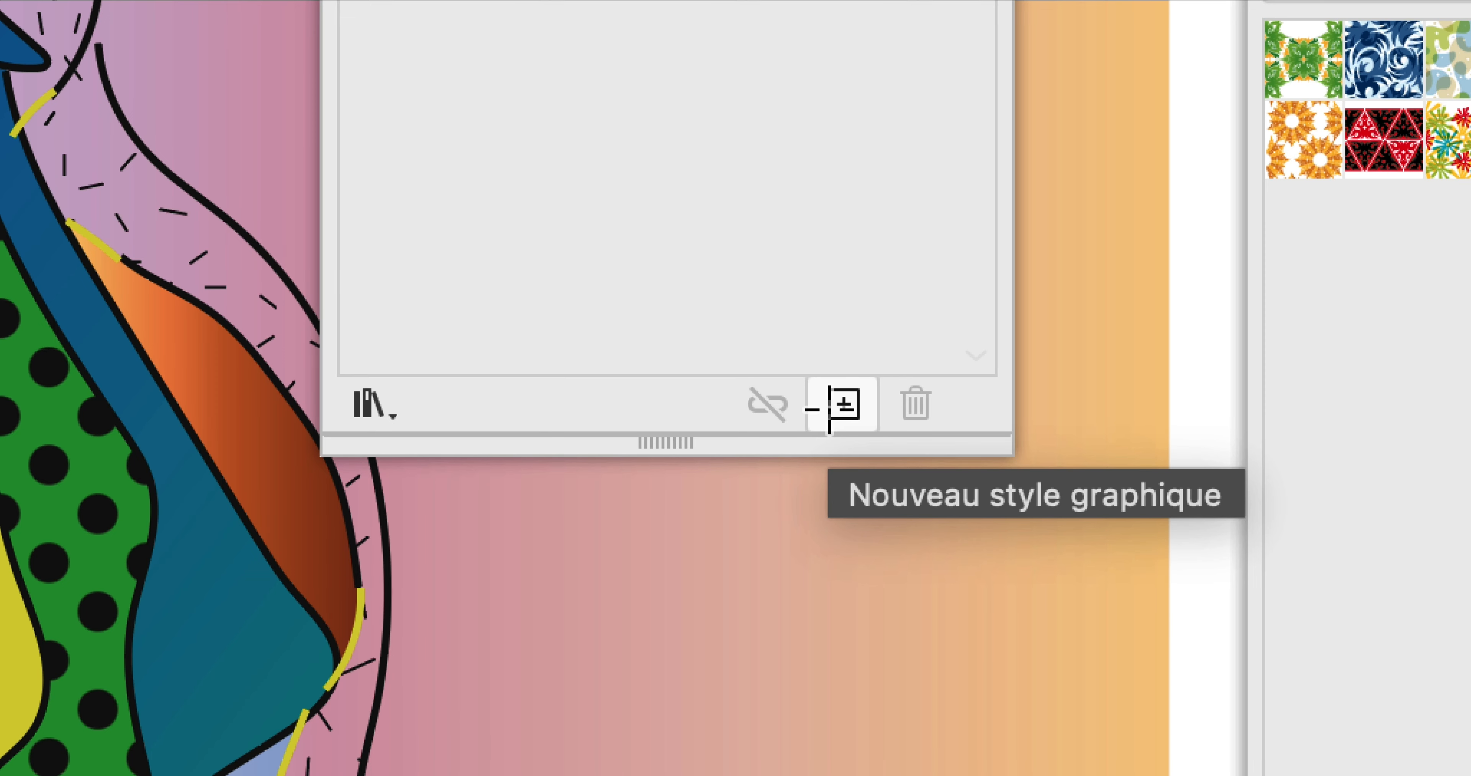
pyautogui.click(835, 410)
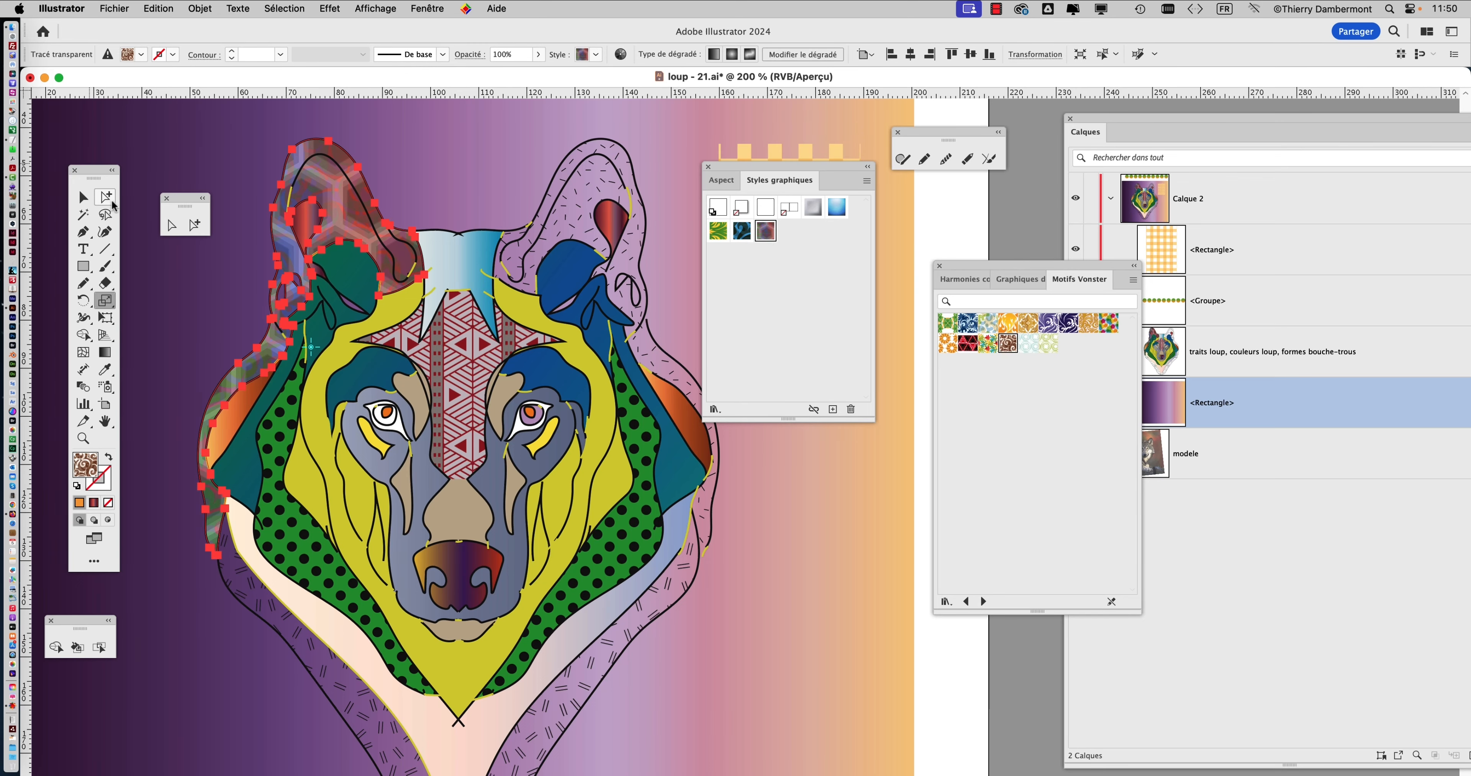
# Apply the new hexagon-patterned graphic style to the right ear's outer and inner shapes and the fur band along the right cheek
pyautogui.click(112, 203)
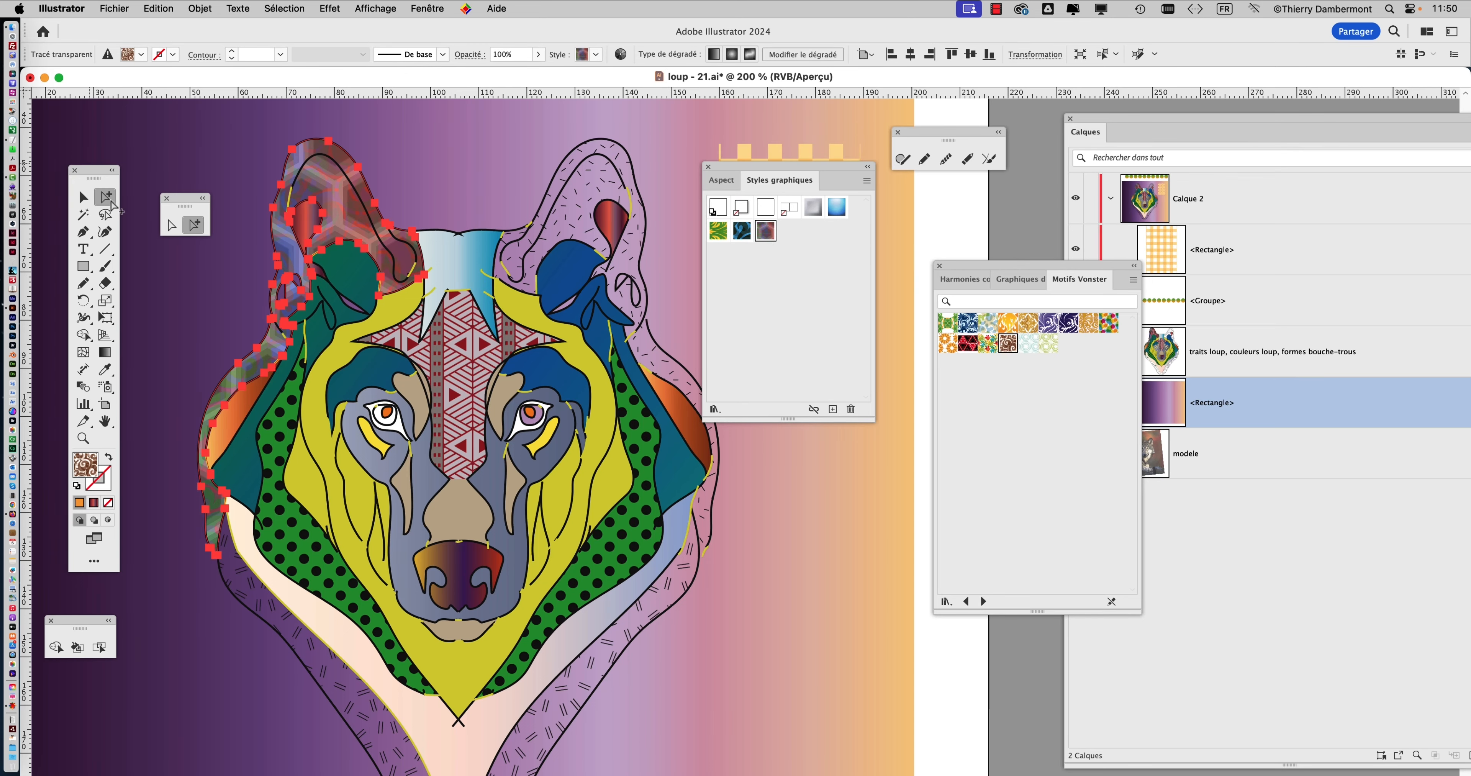
pyautogui.click(623, 153)
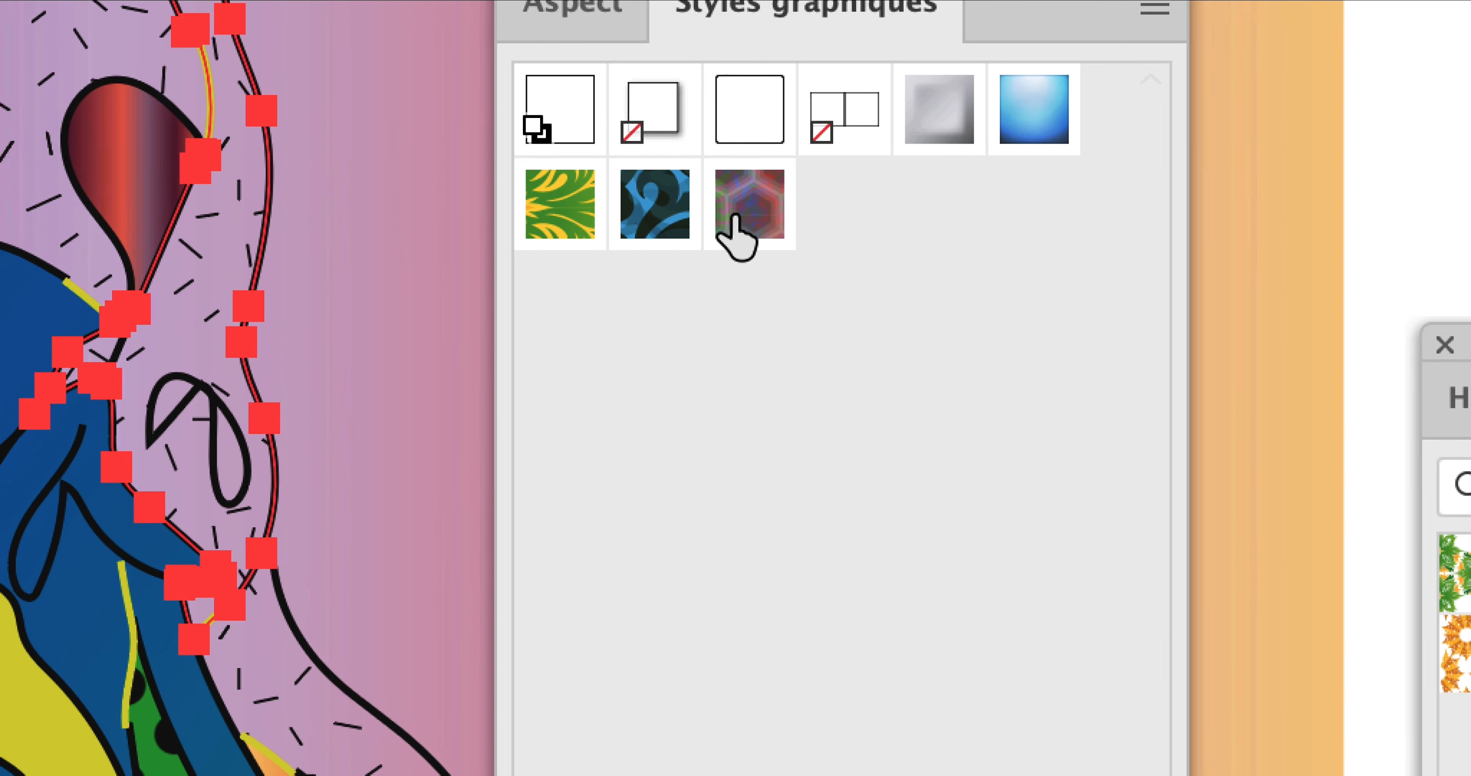
pyautogui.click(734, 218)
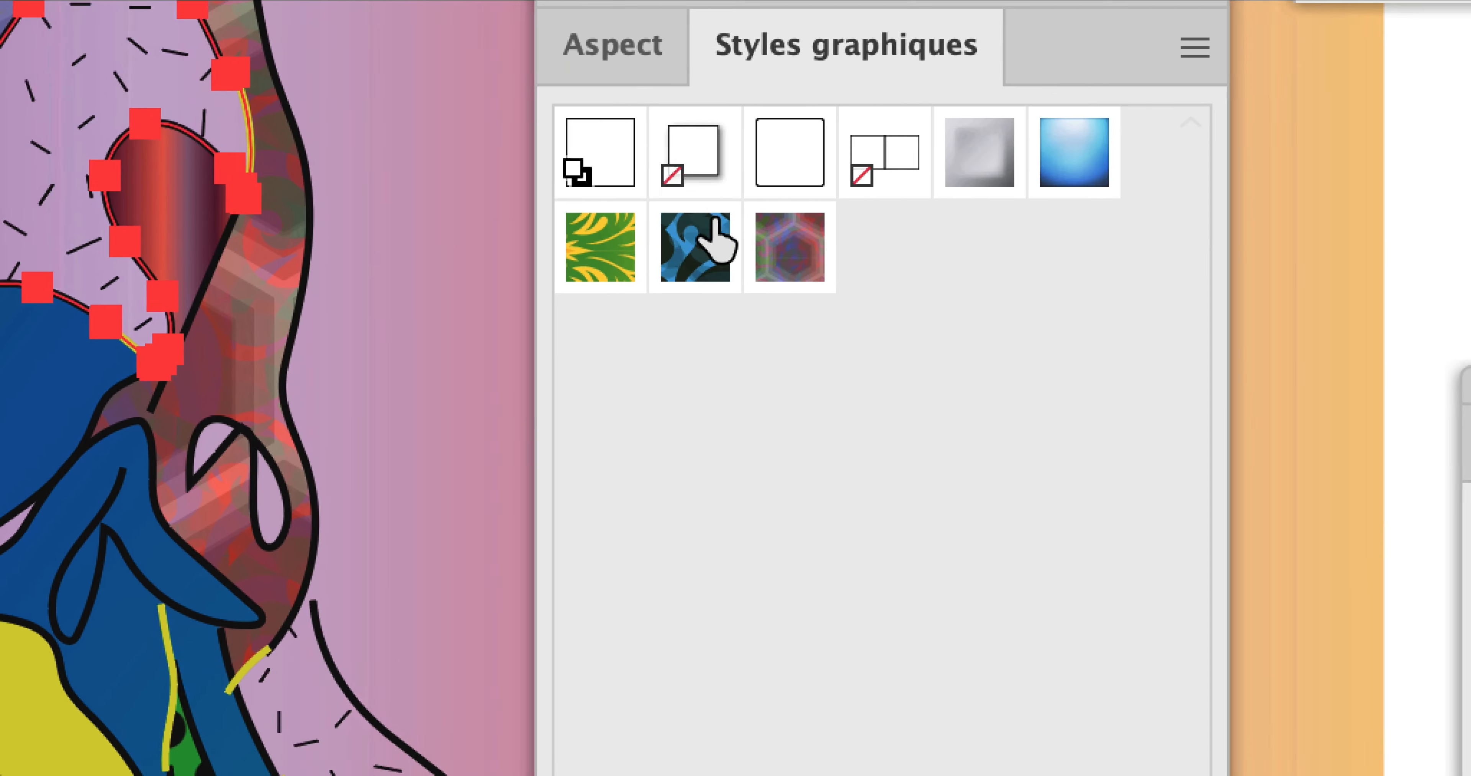
pyautogui.click(1320, 338)
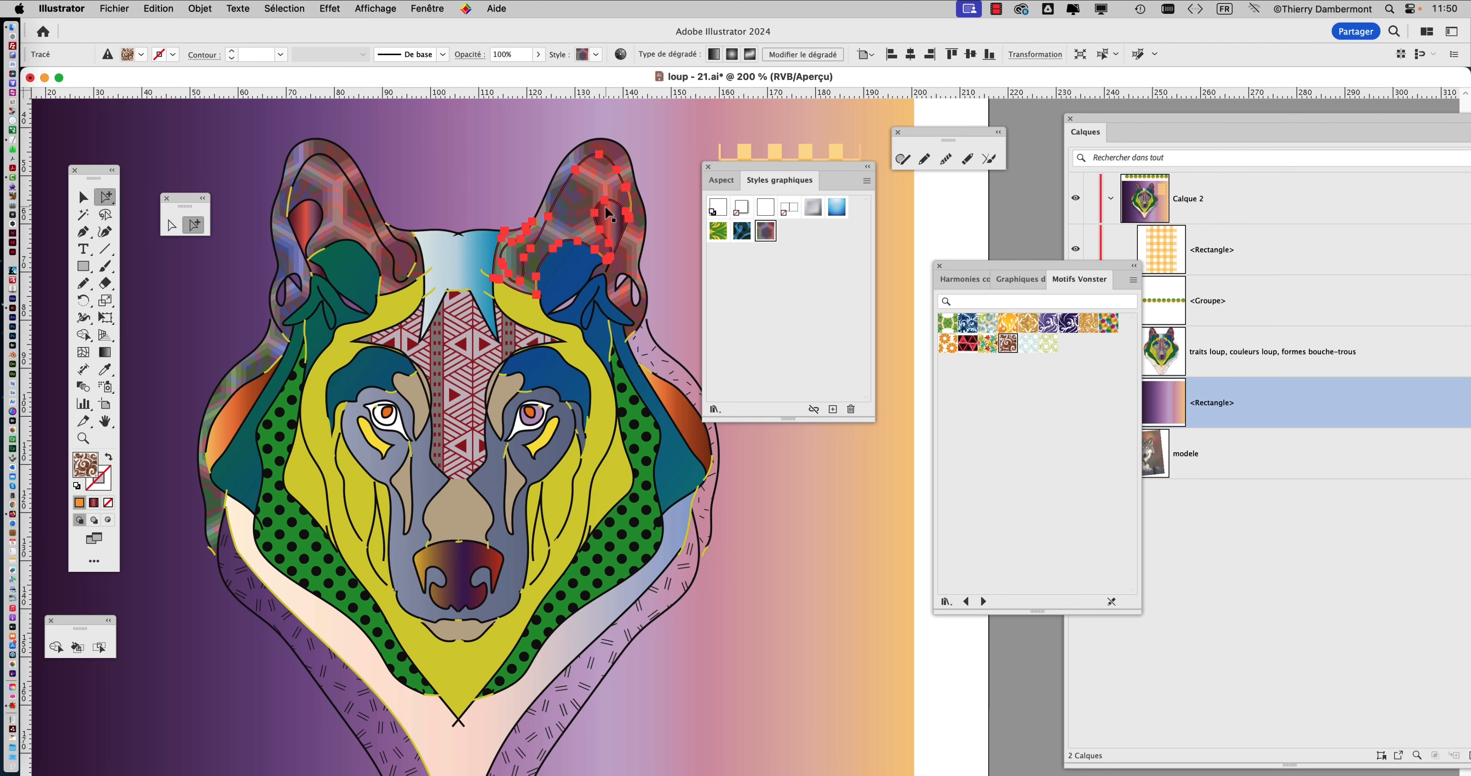
pyautogui.moveTo(743, 167); pyautogui.dragTo(868, 214)
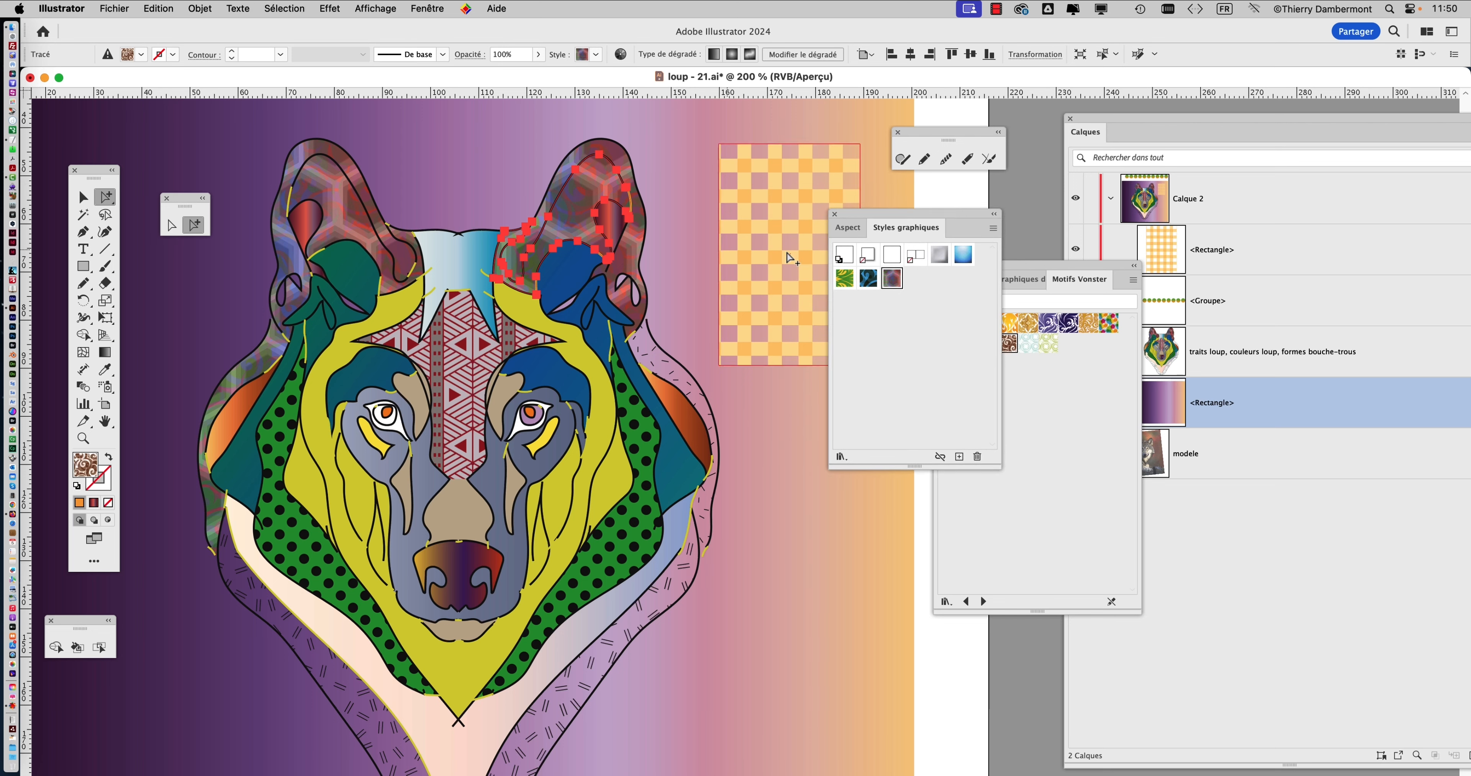
pyautogui.click(679, 261)
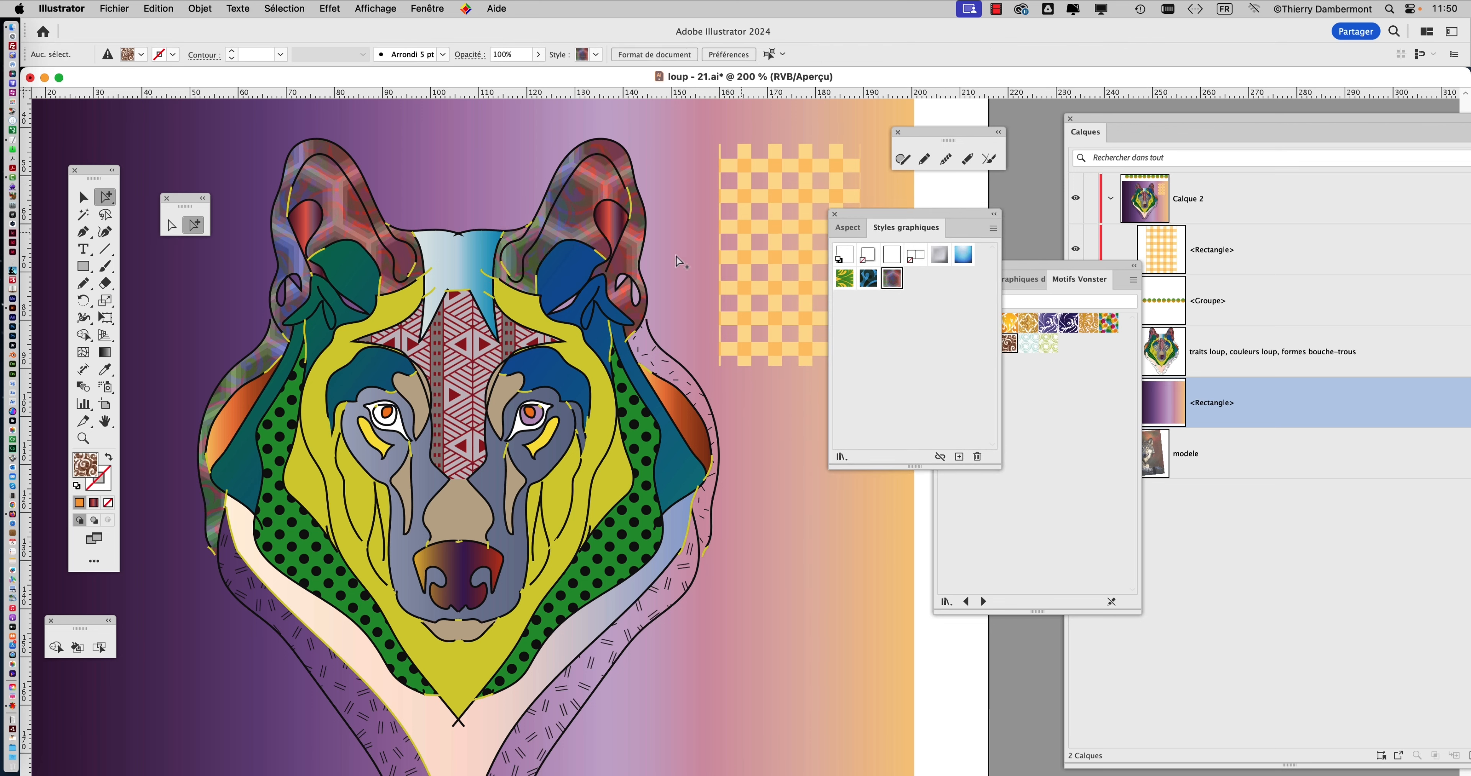
pyautogui.click(652, 360)
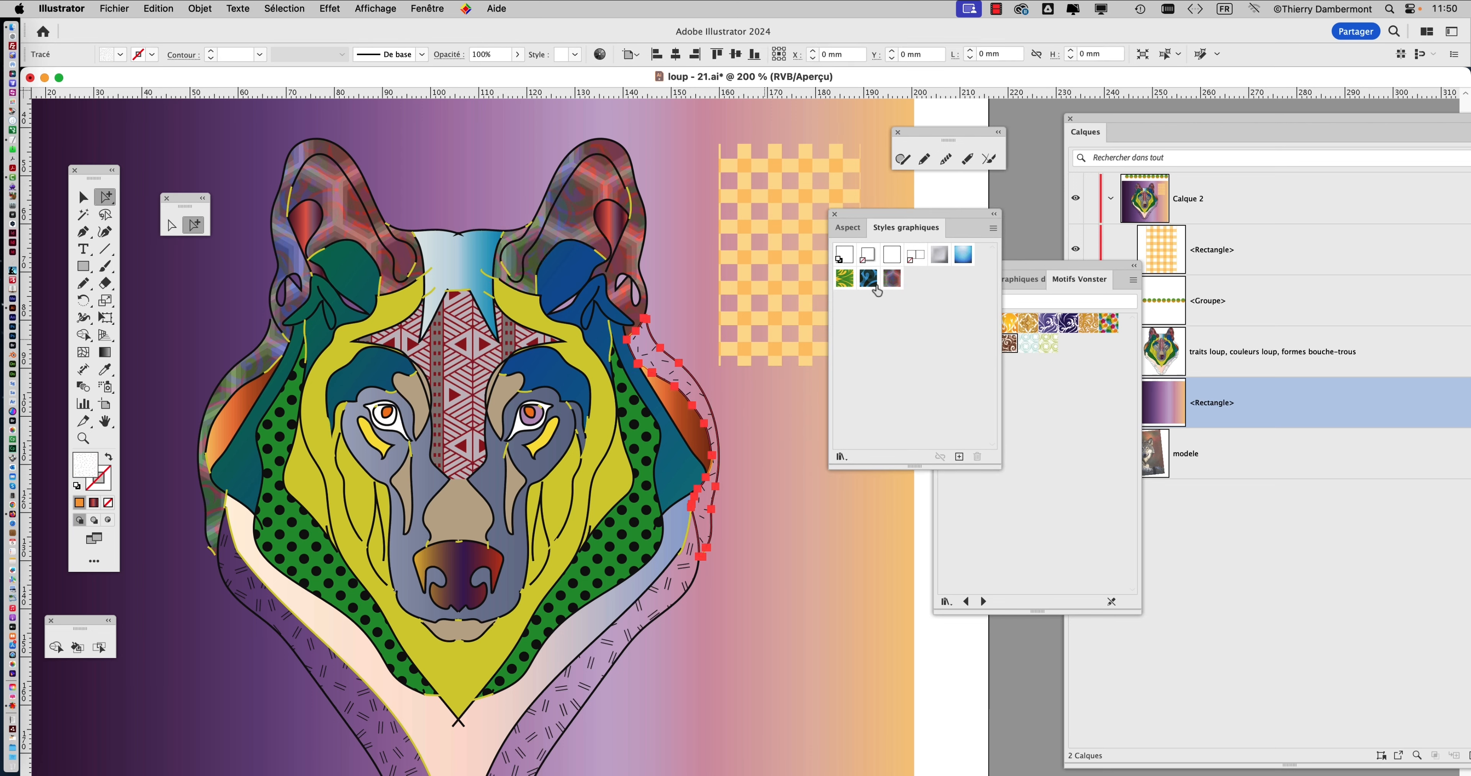
pyautogui.click(940, 199)
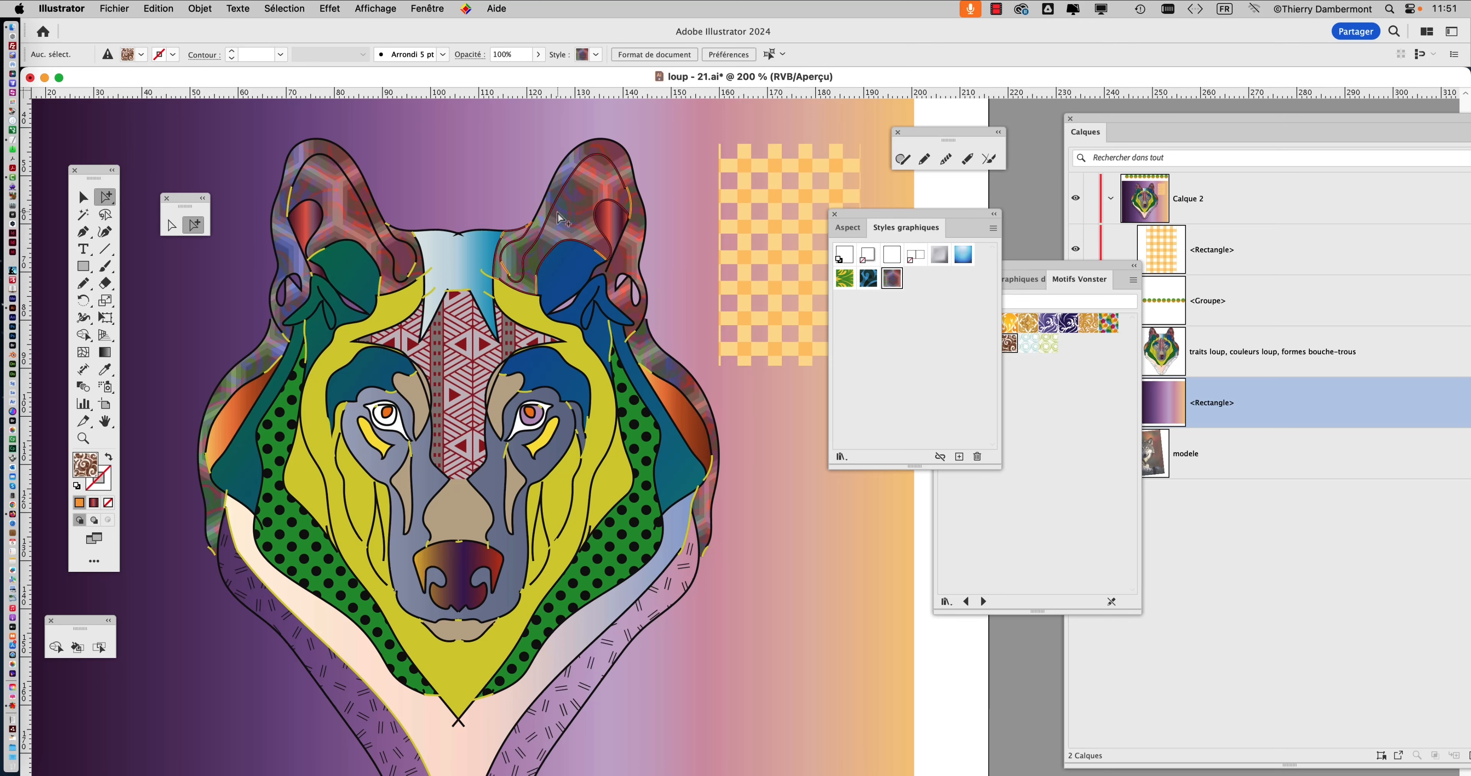
# Display the document's Nuancier swatches and place them just beside the wolf's right ear
pyautogui.click(435, 9)
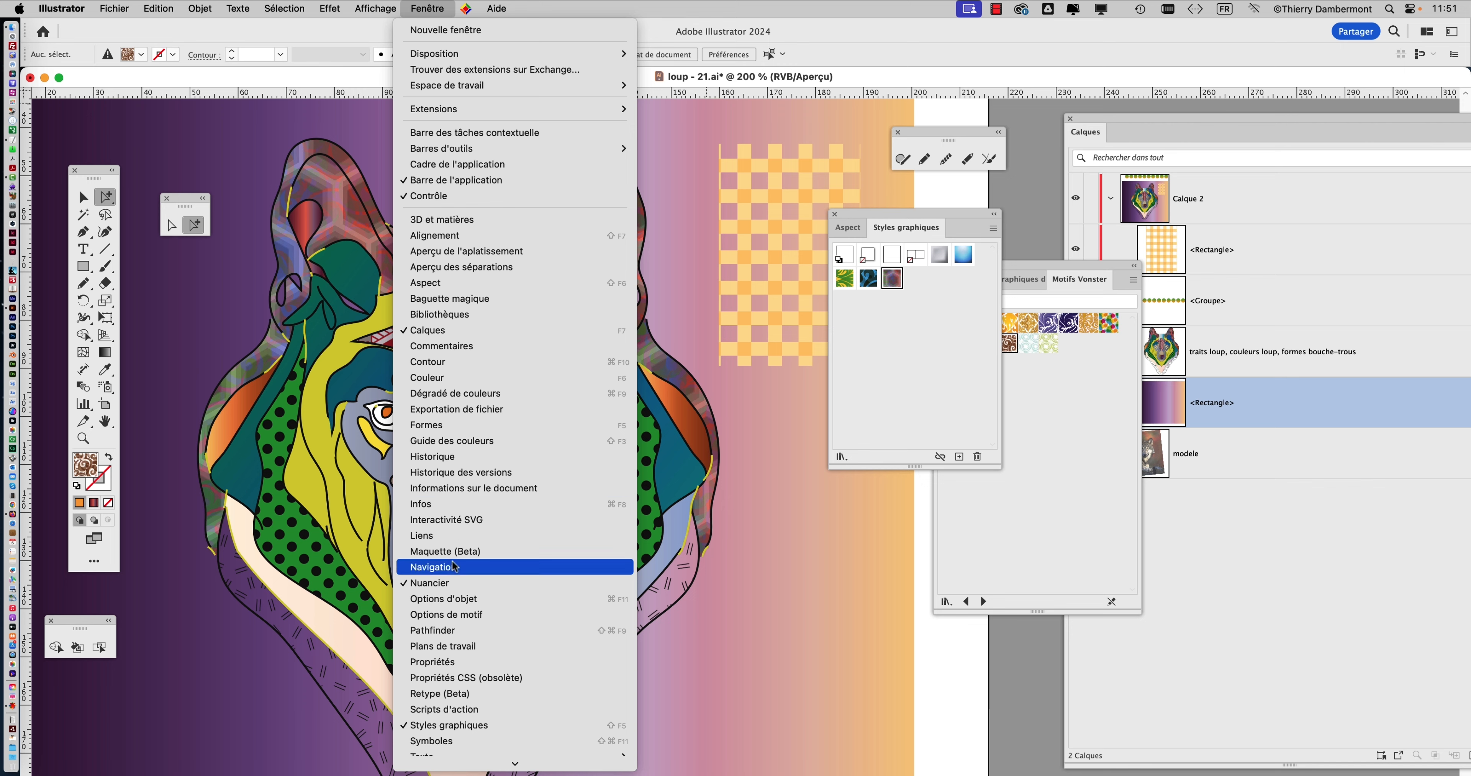
pyautogui.click(460, 583)
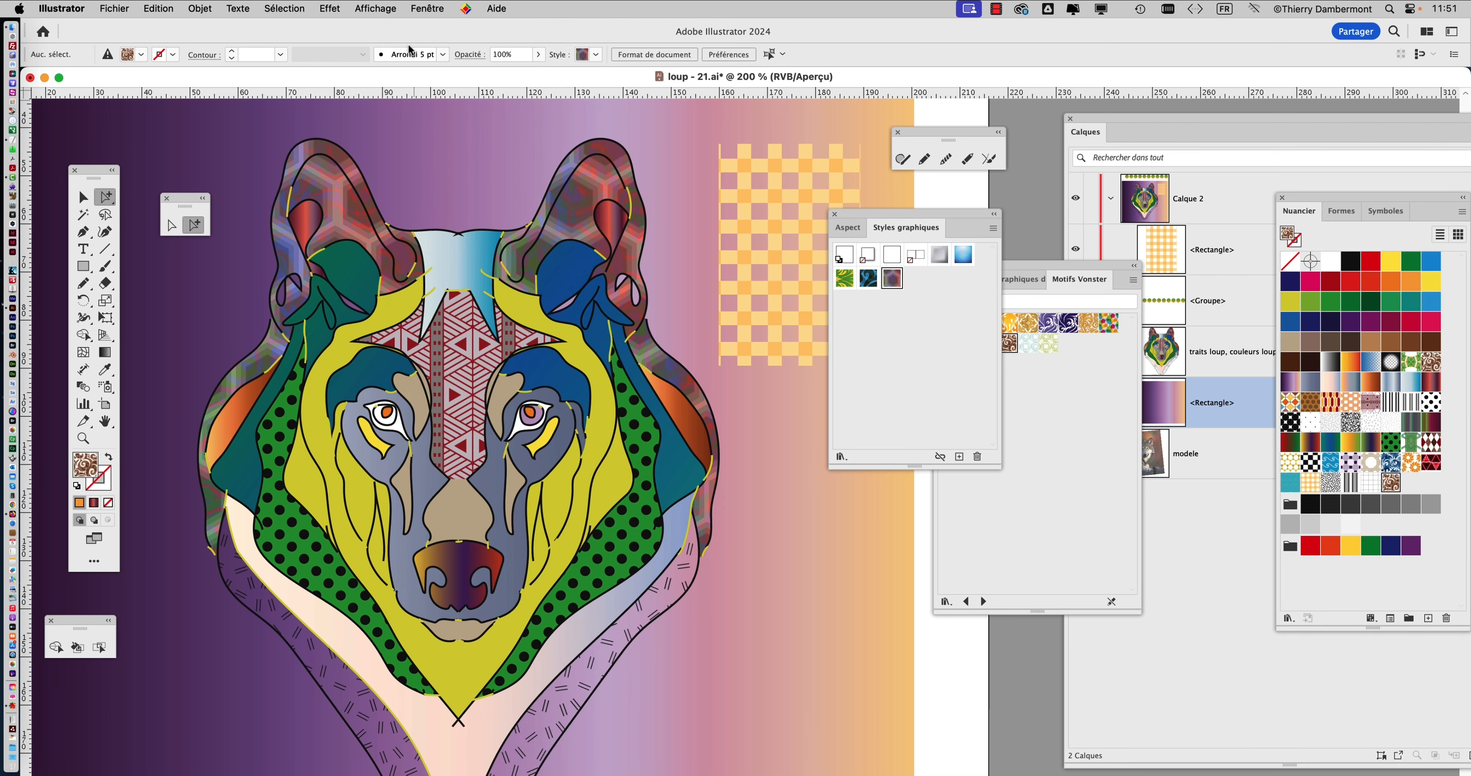
pyautogui.click(415, 11)
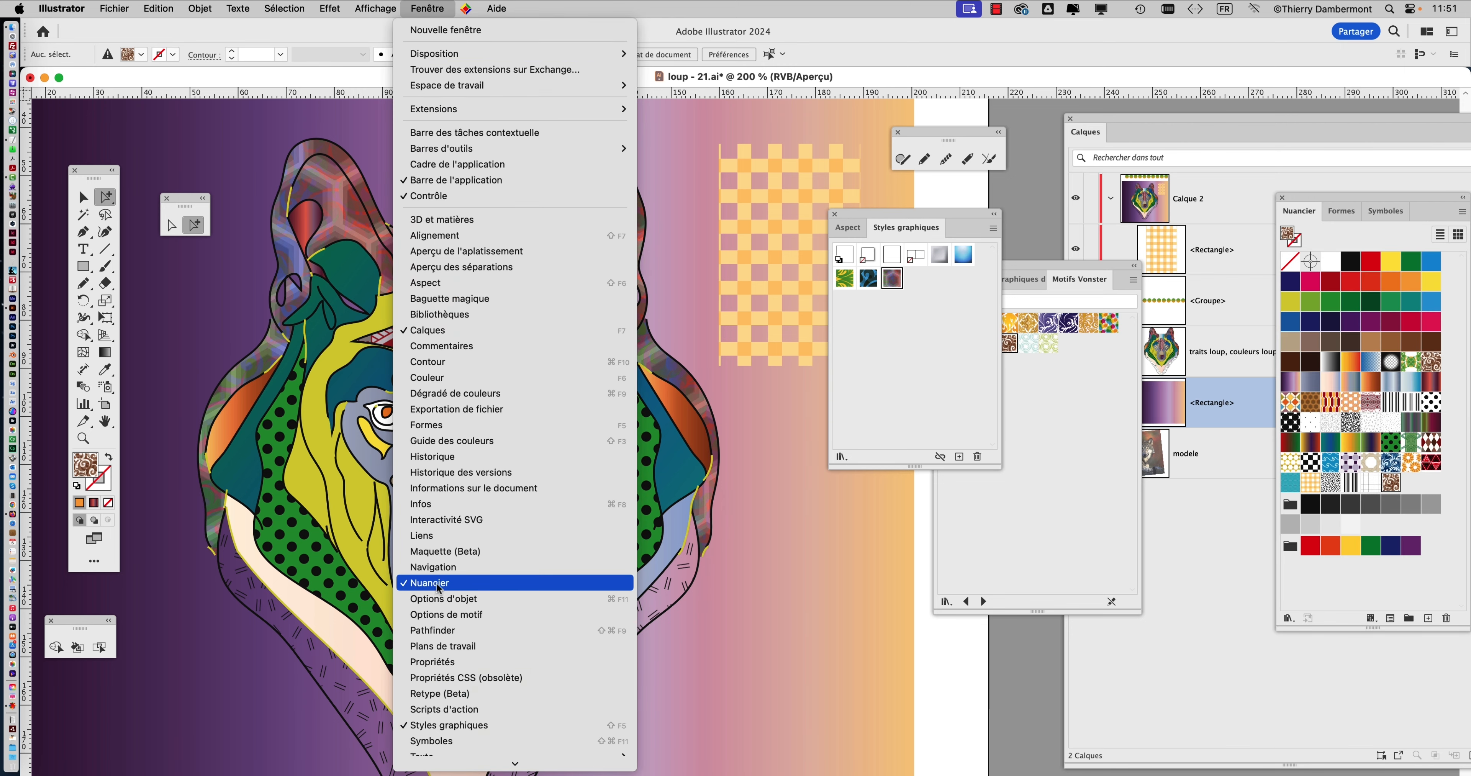
pyautogui.click(1011, 536)
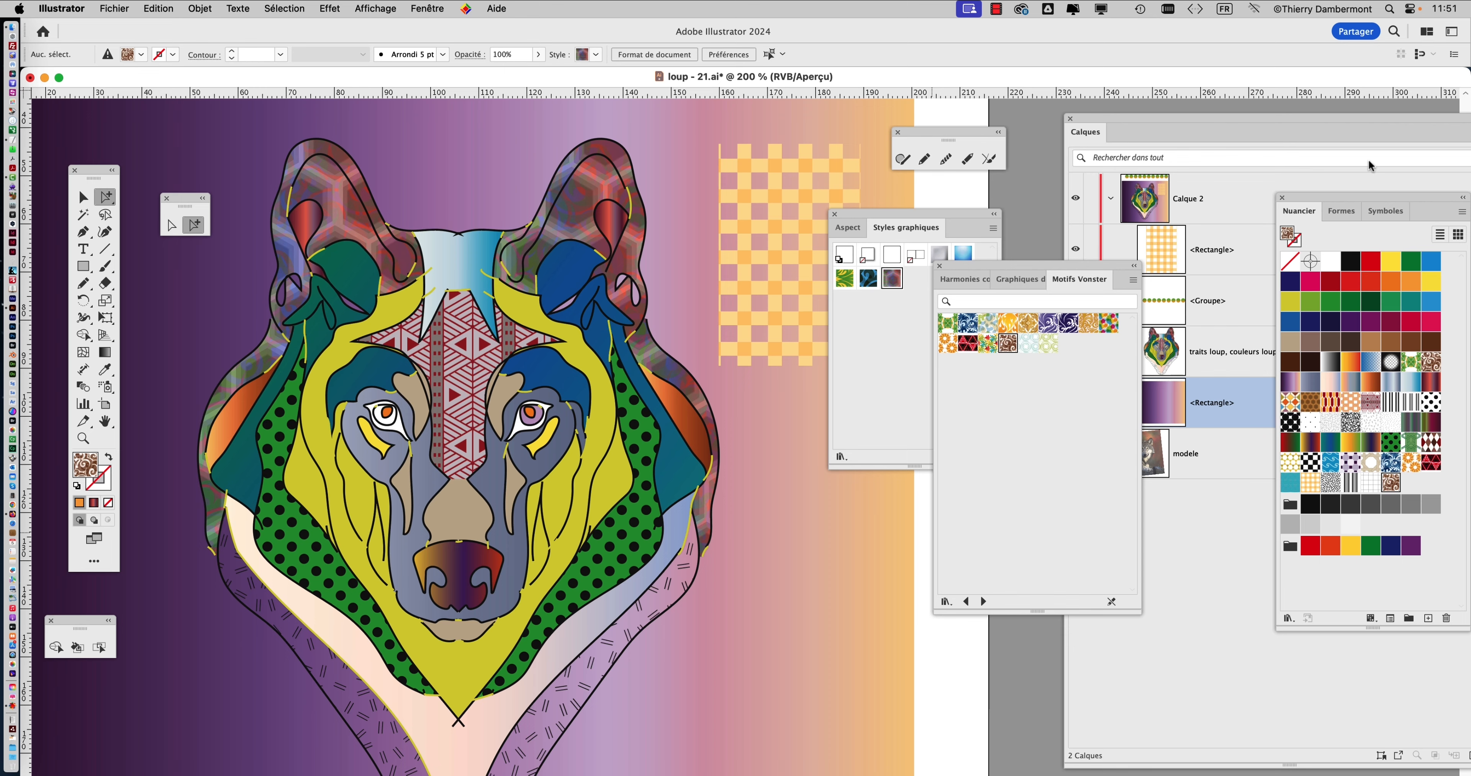
pyautogui.moveTo(1347, 200); pyautogui.dragTo(761, 109)
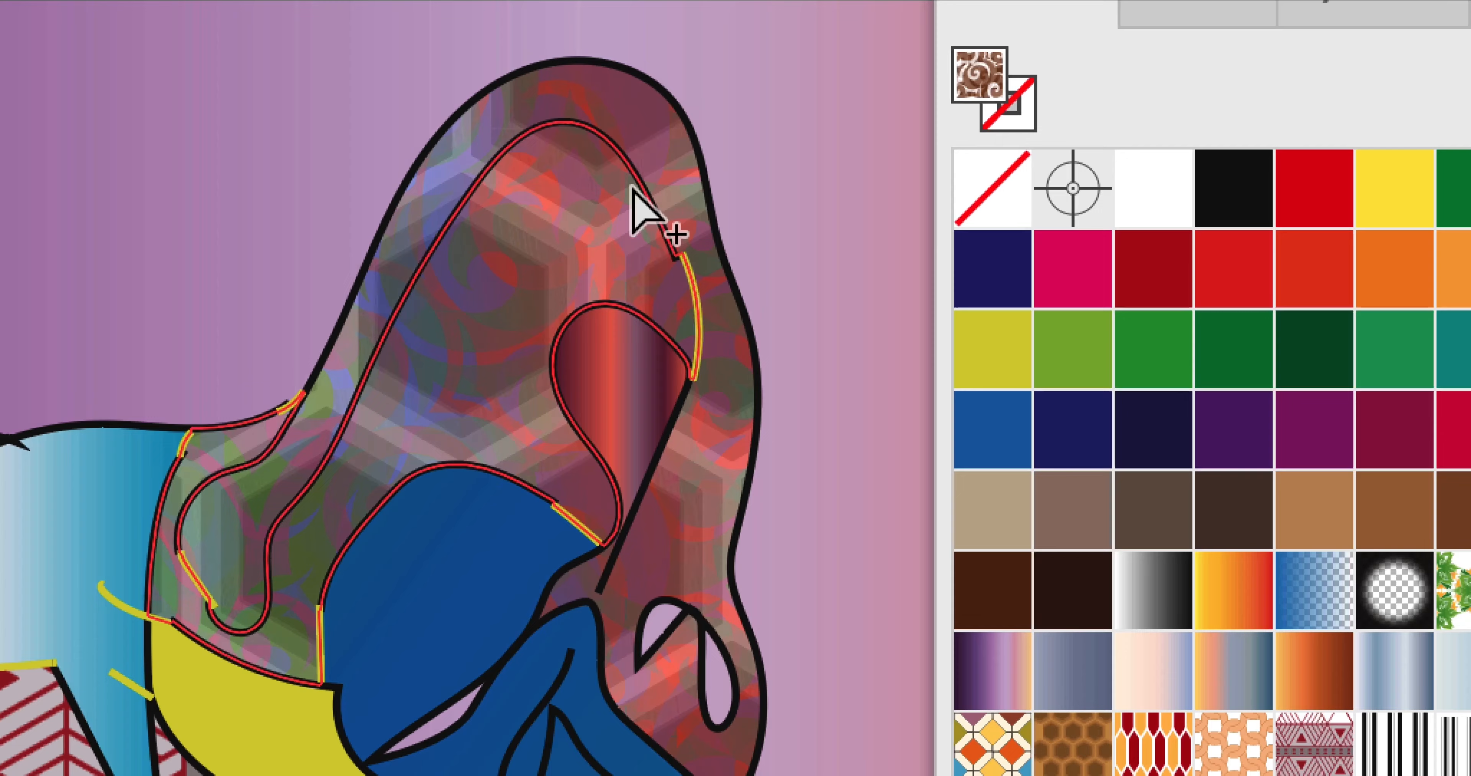
# Select the right ear's shape, clear the swatches and layers away from its appearance settings, and display its stacked fills
pyautogui.click(648, 197)
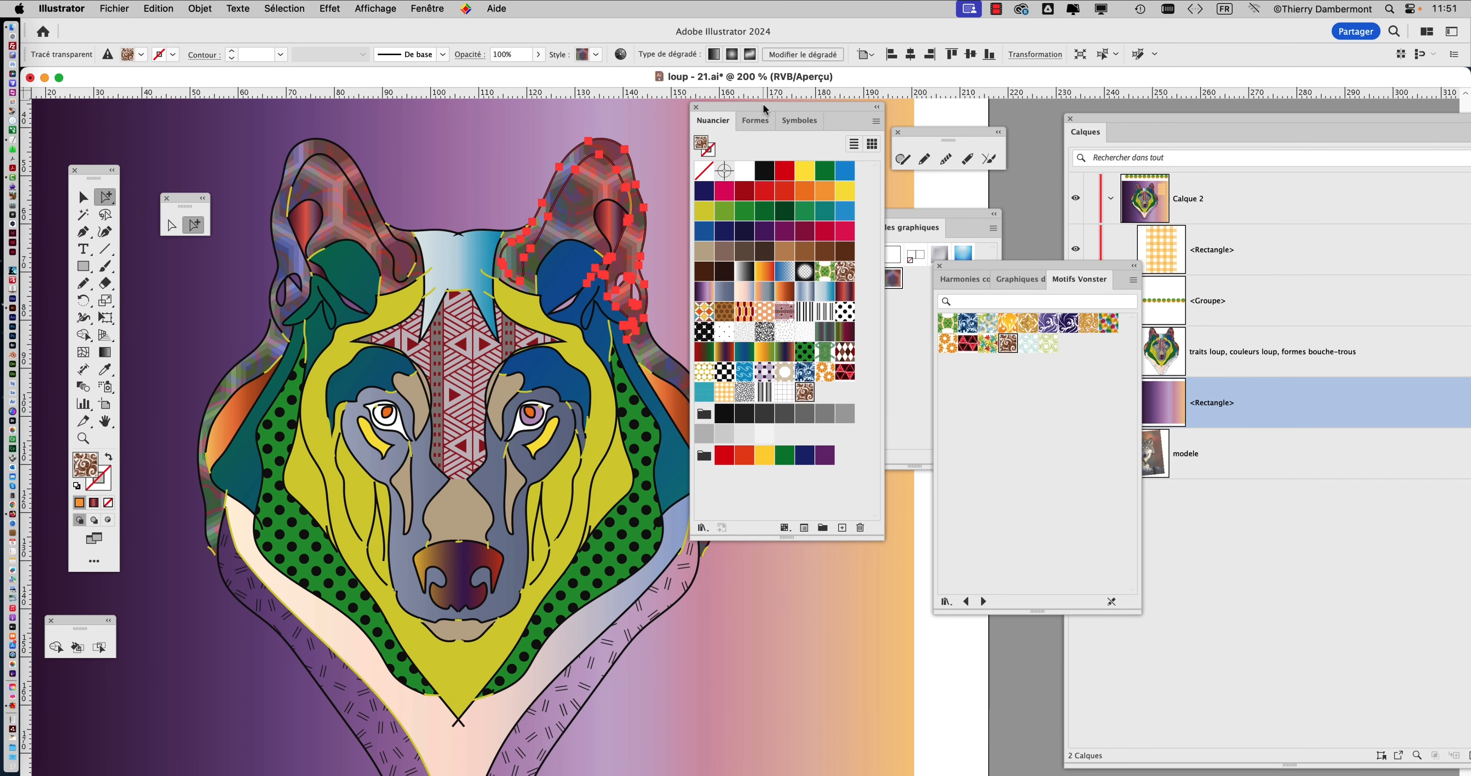
pyautogui.moveTo(764, 107); pyautogui.dragTo(1172, 70)
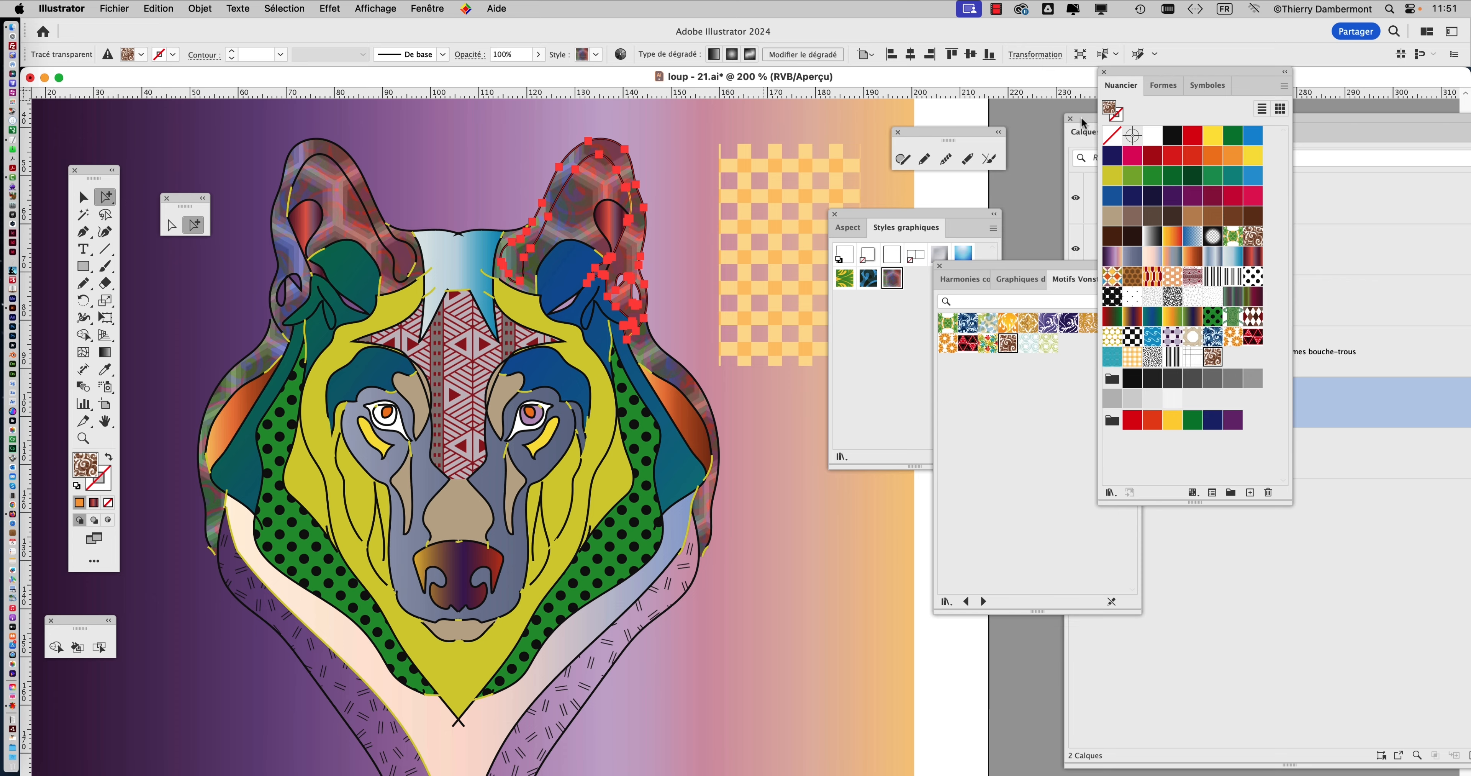
pyautogui.moveTo(1084, 123); pyautogui.dragTo(708, 533)
pyautogui.click(847, 227)
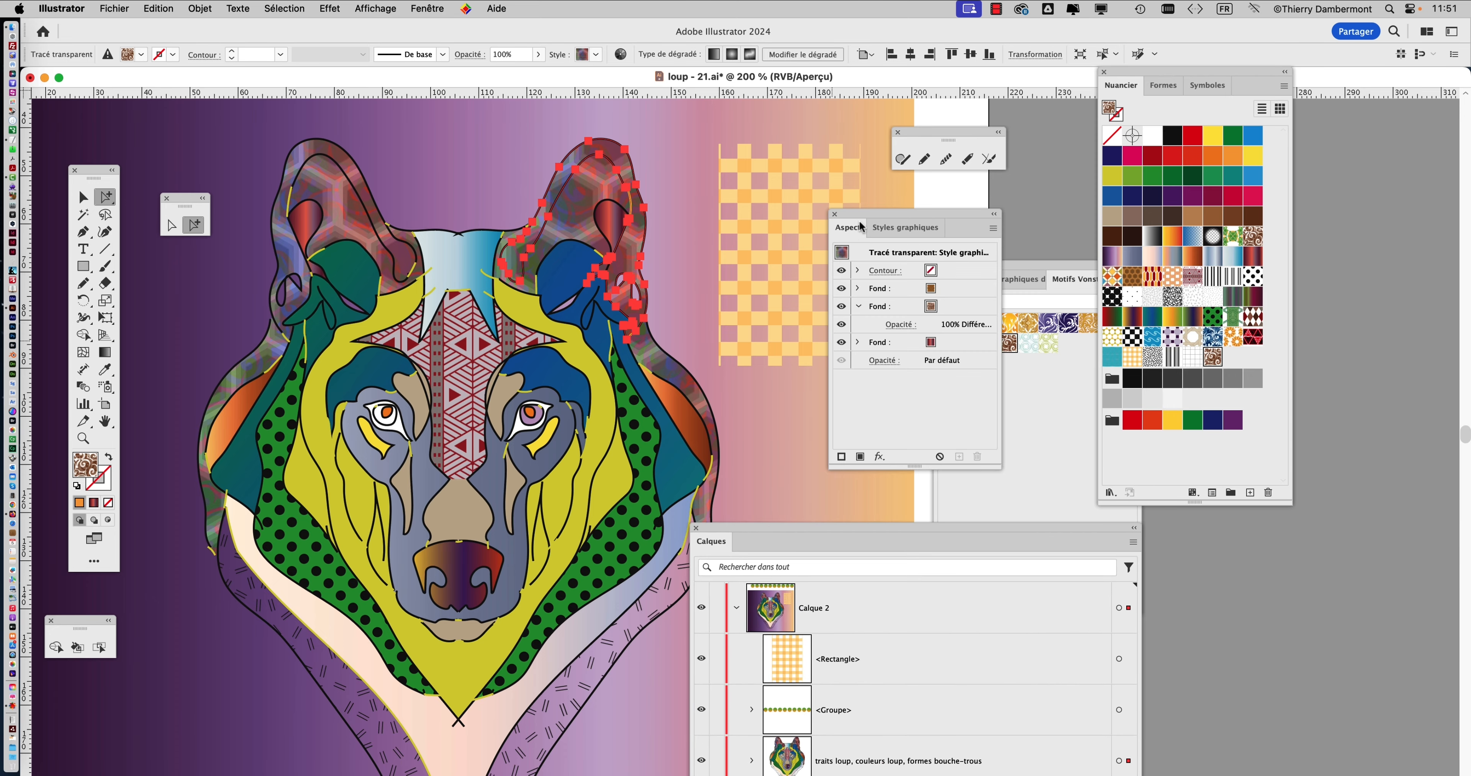
# Place the appearance settings beside the right ear, examine its hexagon and brown swirl pattern fills, and deselect the ear
pyautogui.moveTo(860, 226); pyautogui.dragTo(690, 164)
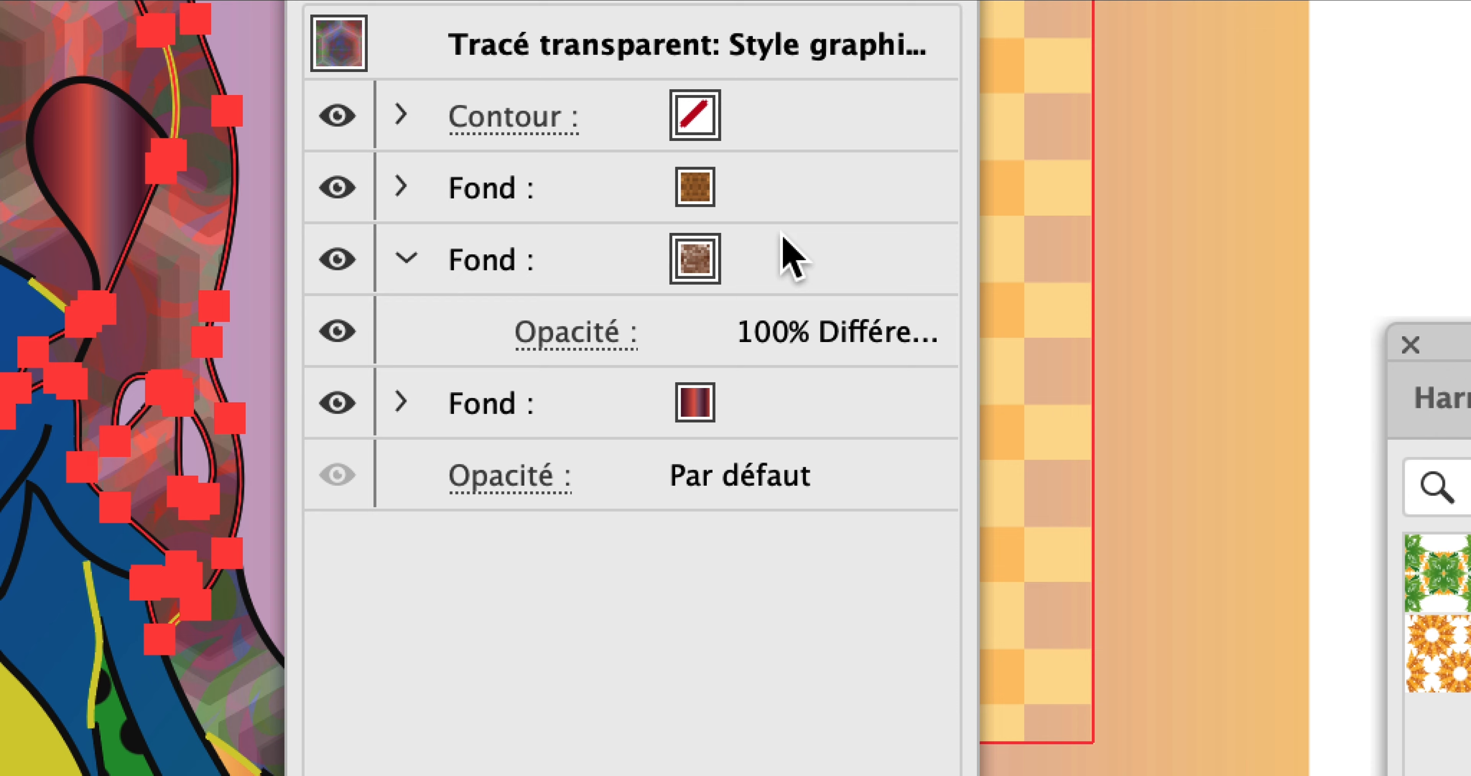
pyautogui.click(782, 251)
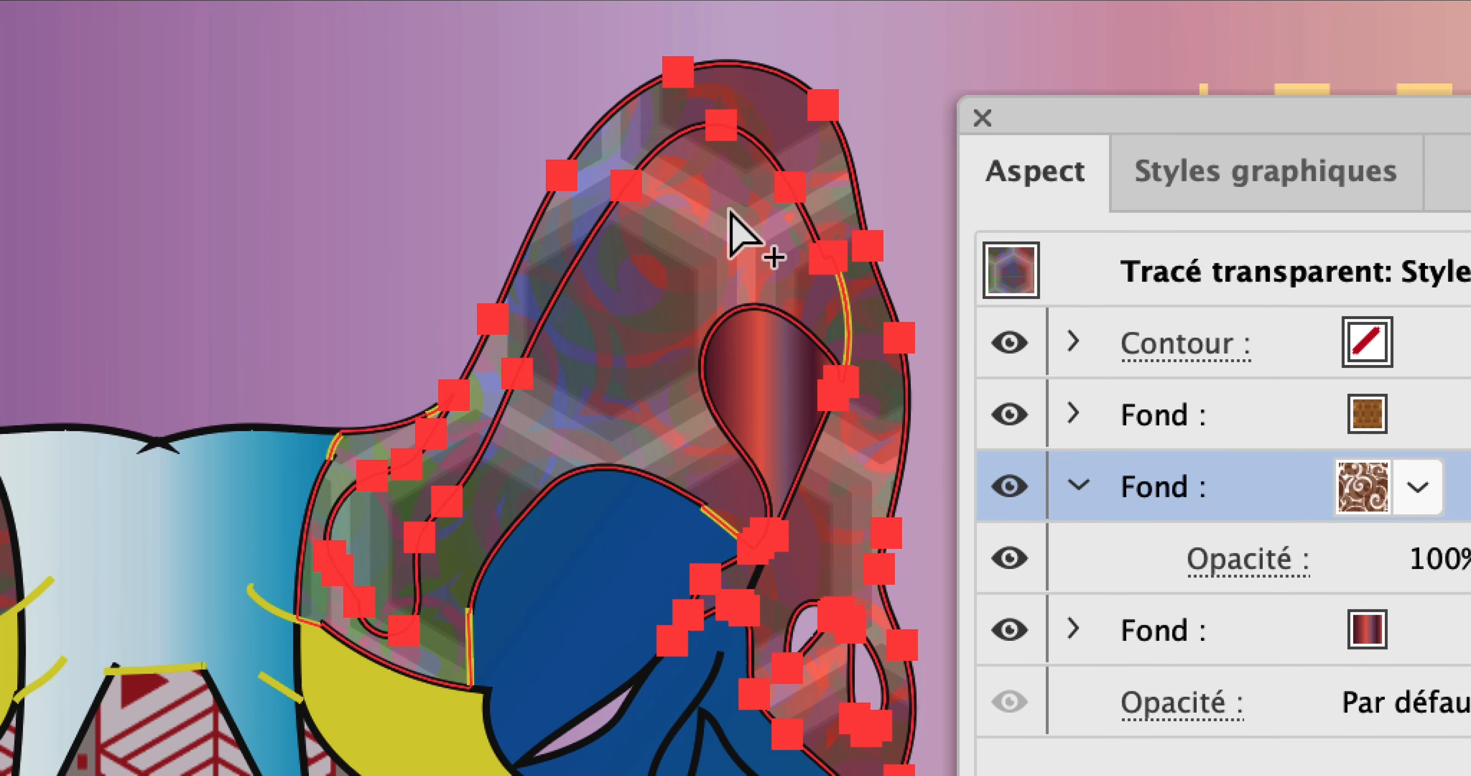
pyautogui.click(1467, 426)
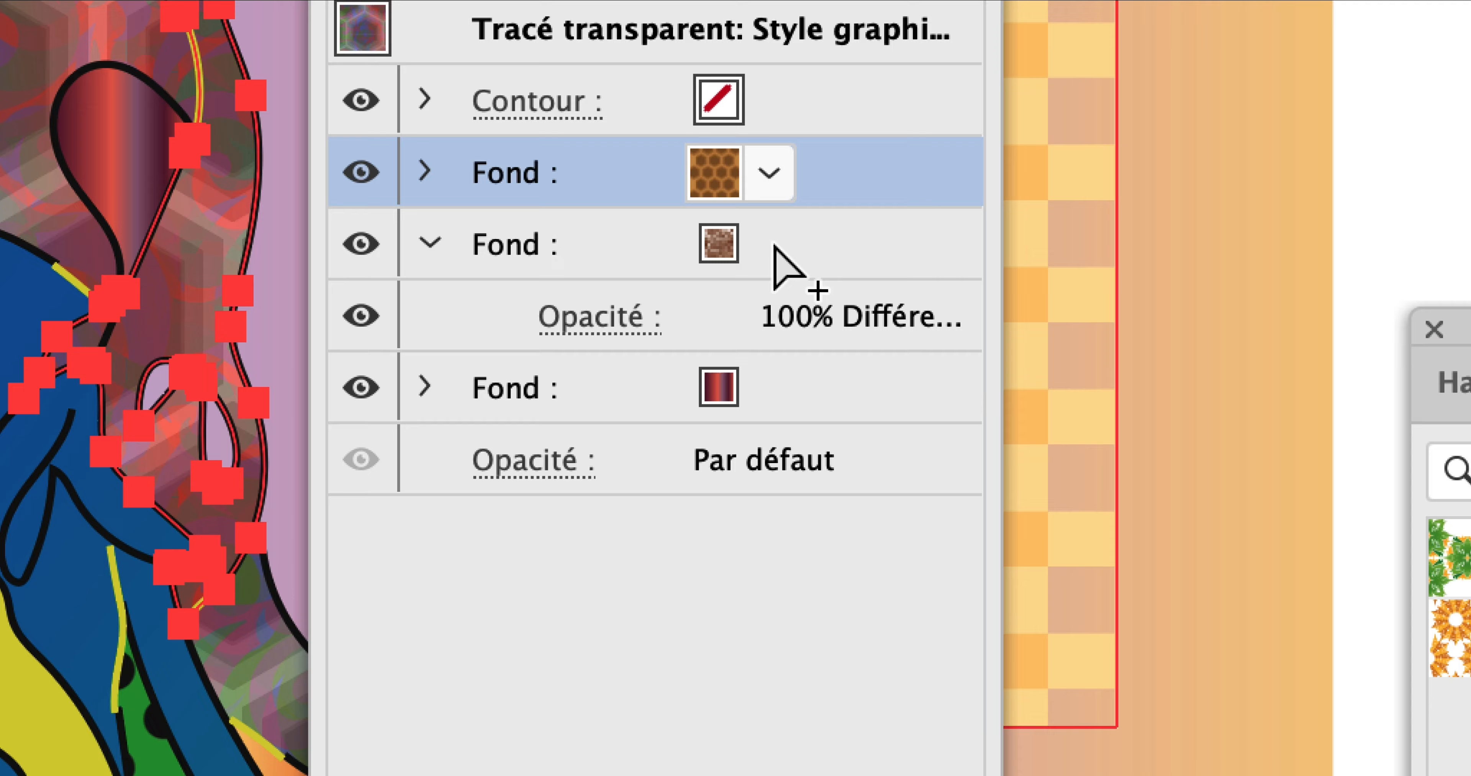
pyautogui.click(775, 247)
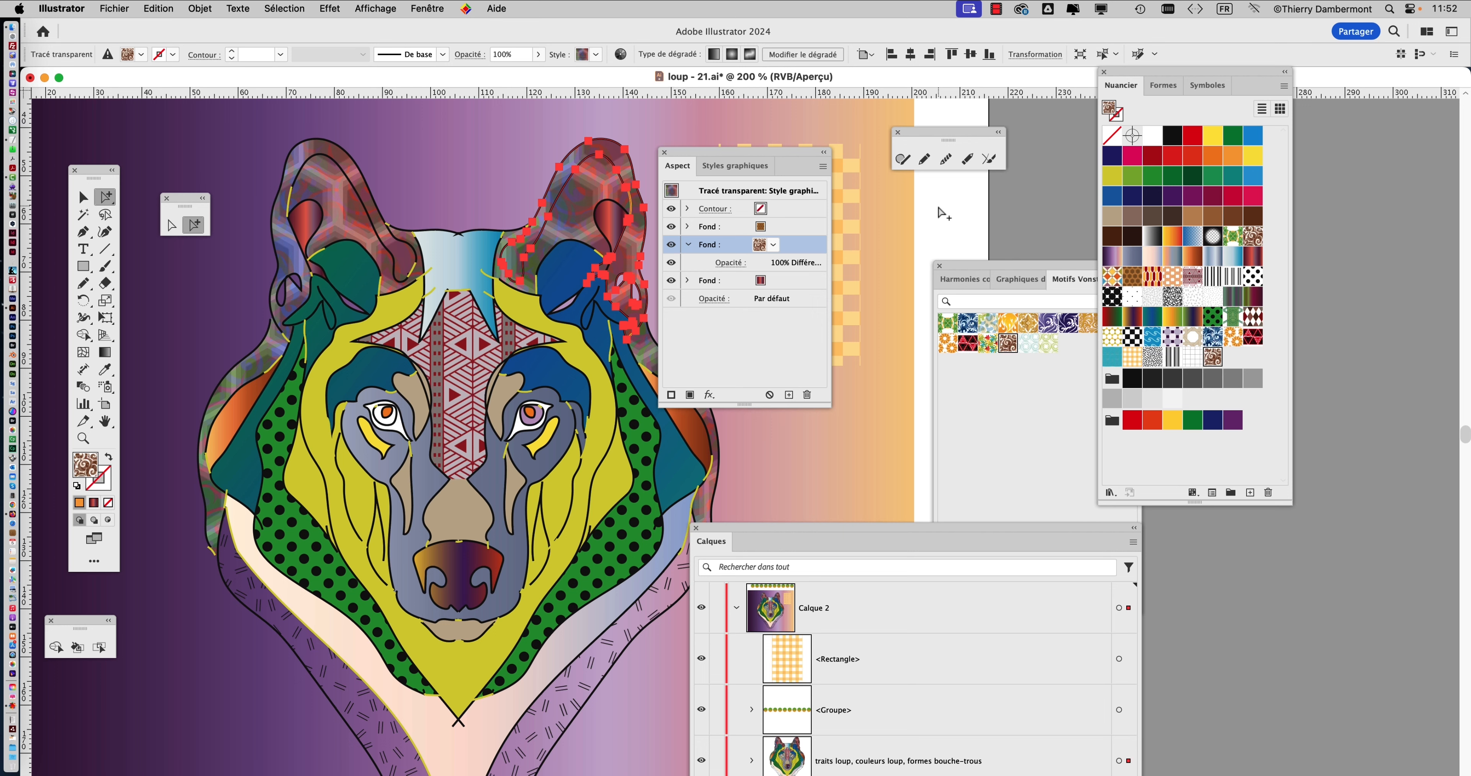
pyautogui.click(940, 209)
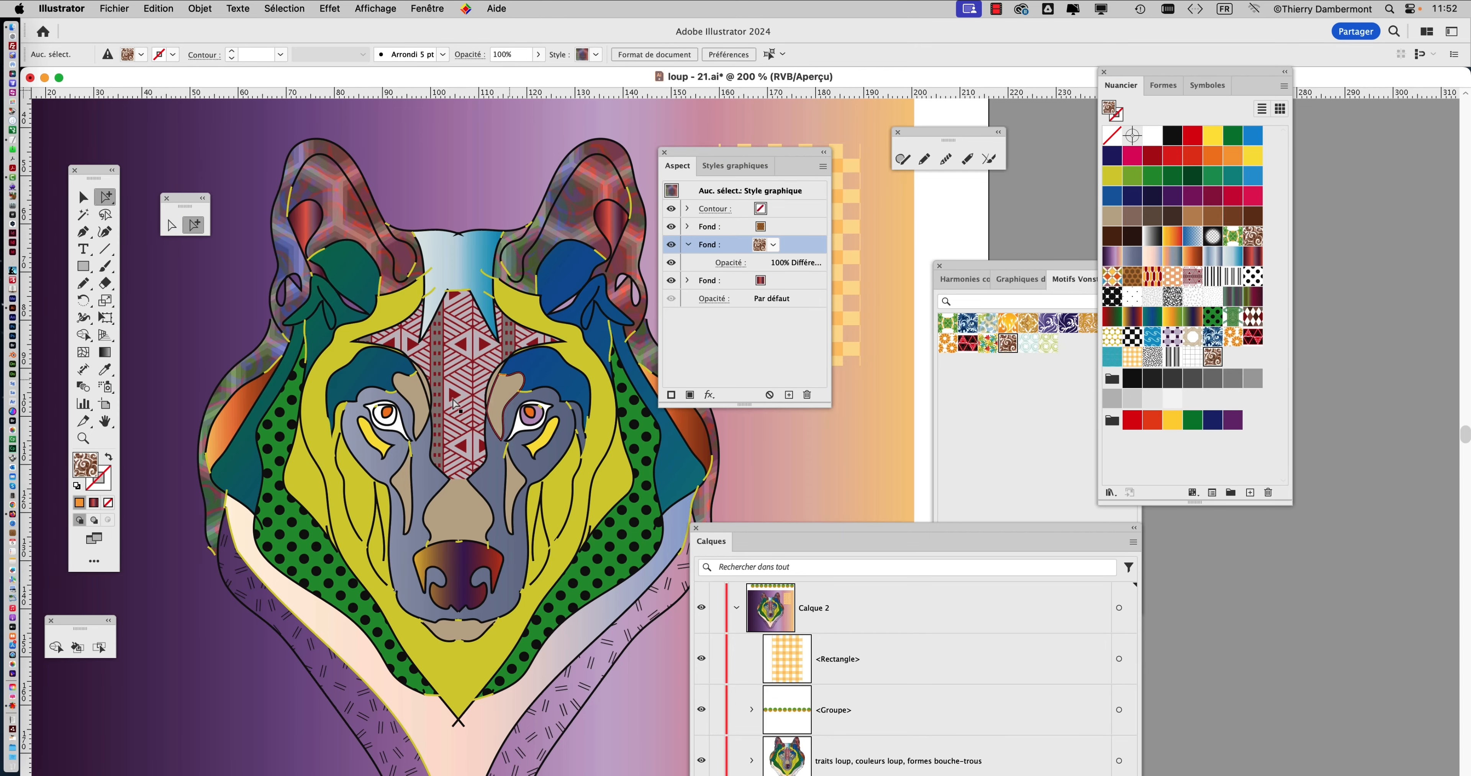
# Create a second artboard of about 686 x 379 mm beside the wolf's artboard
pyautogui.scroll(-2, 468, 404)
pyautogui.moveTo(669, 460); pyautogui.dragTo(233, 410)
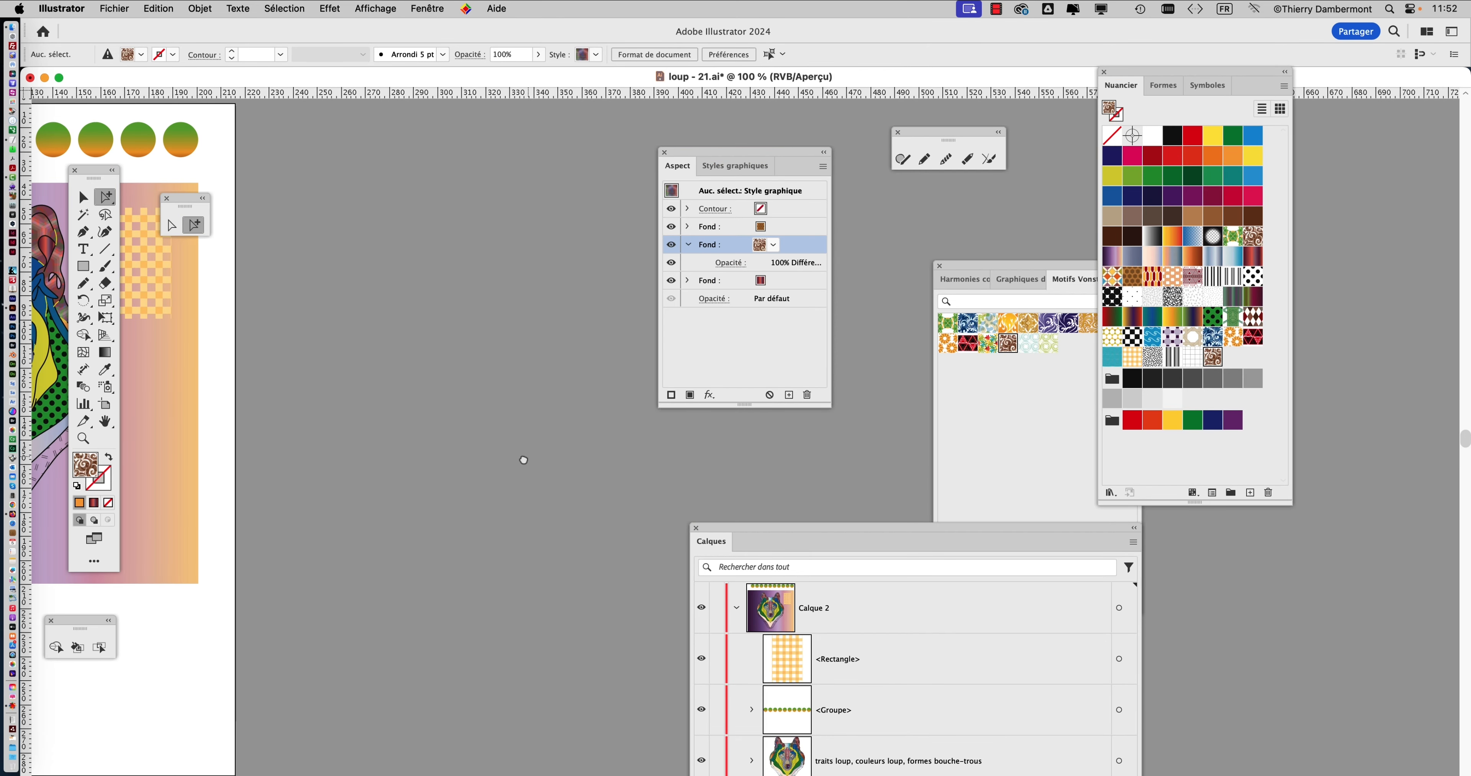
pyautogui.scroll(-5, 451, 455)
pyautogui.scroll(1, 452, 455)
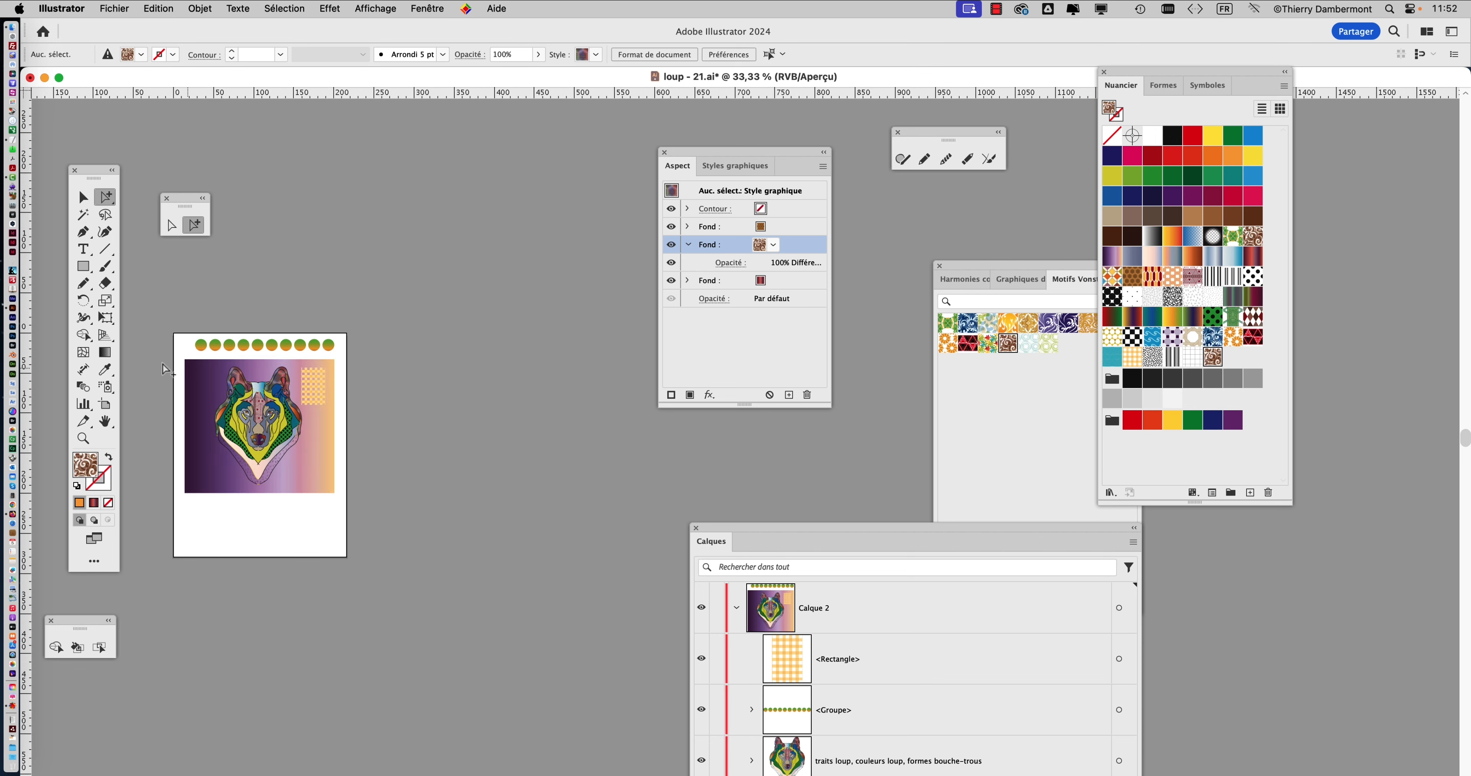
pyautogui.click(104, 404)
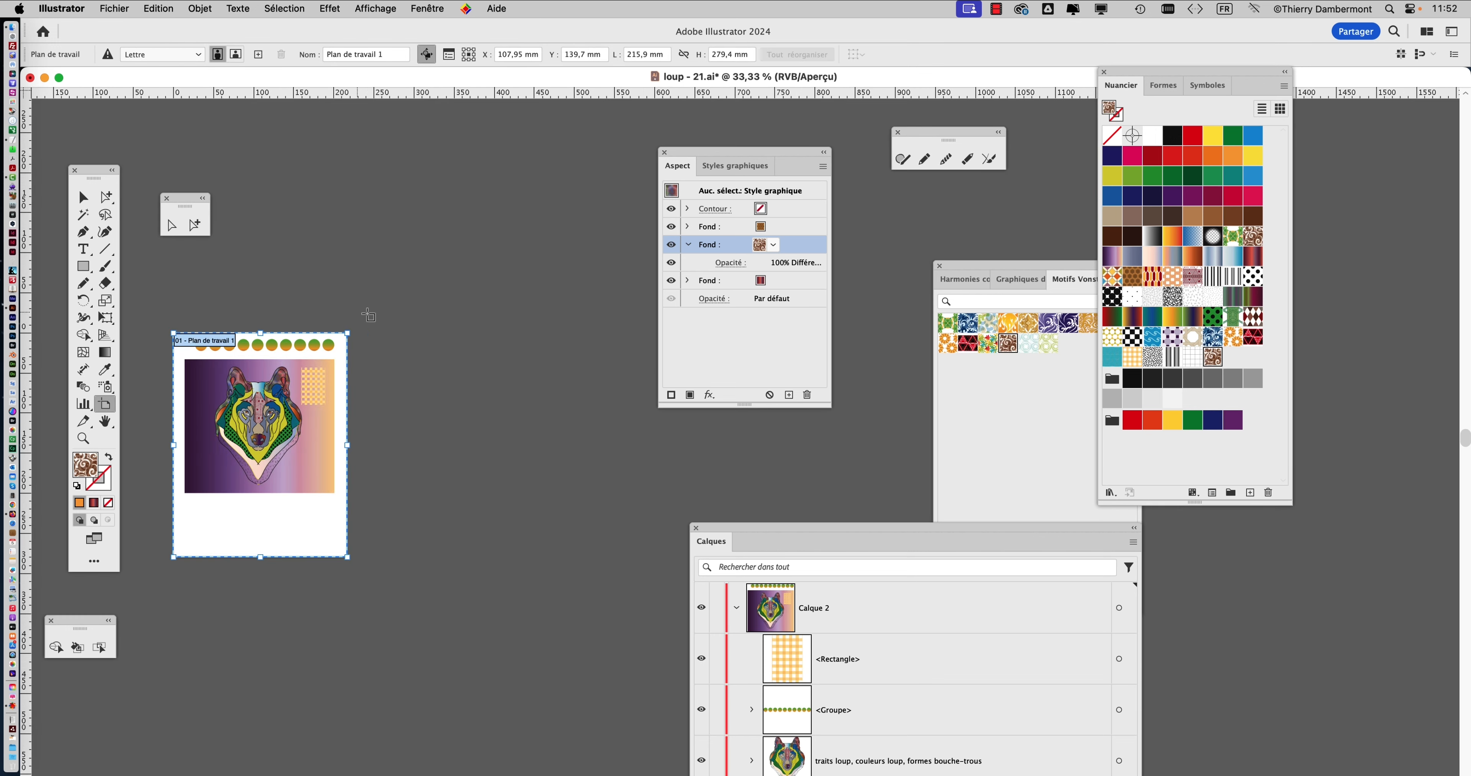
pyautogui.moveTo(369, 315); pyautogui.dragTo(919, 617)
pyautogui.scroll(1, 679, 480)
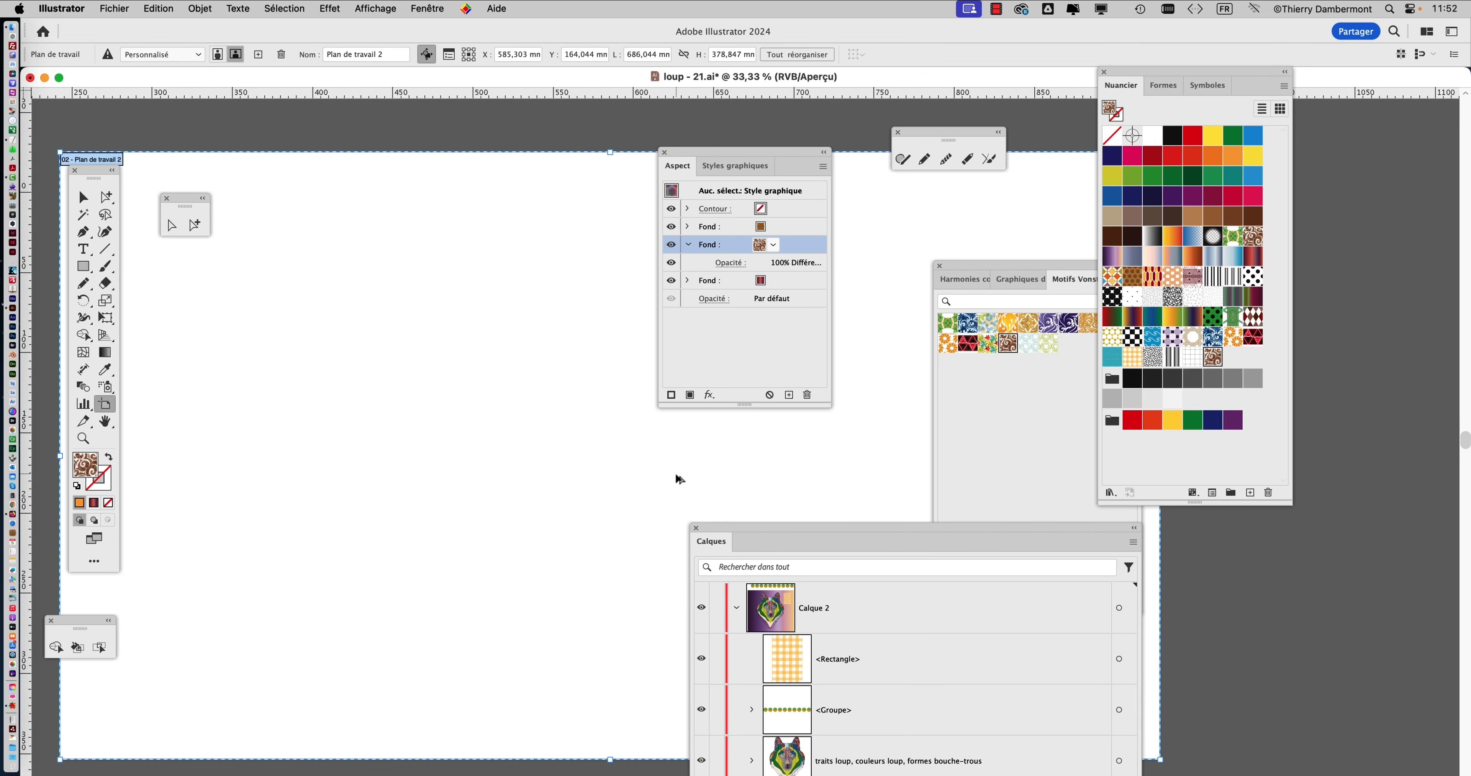
pyautogui.click(83, 197)
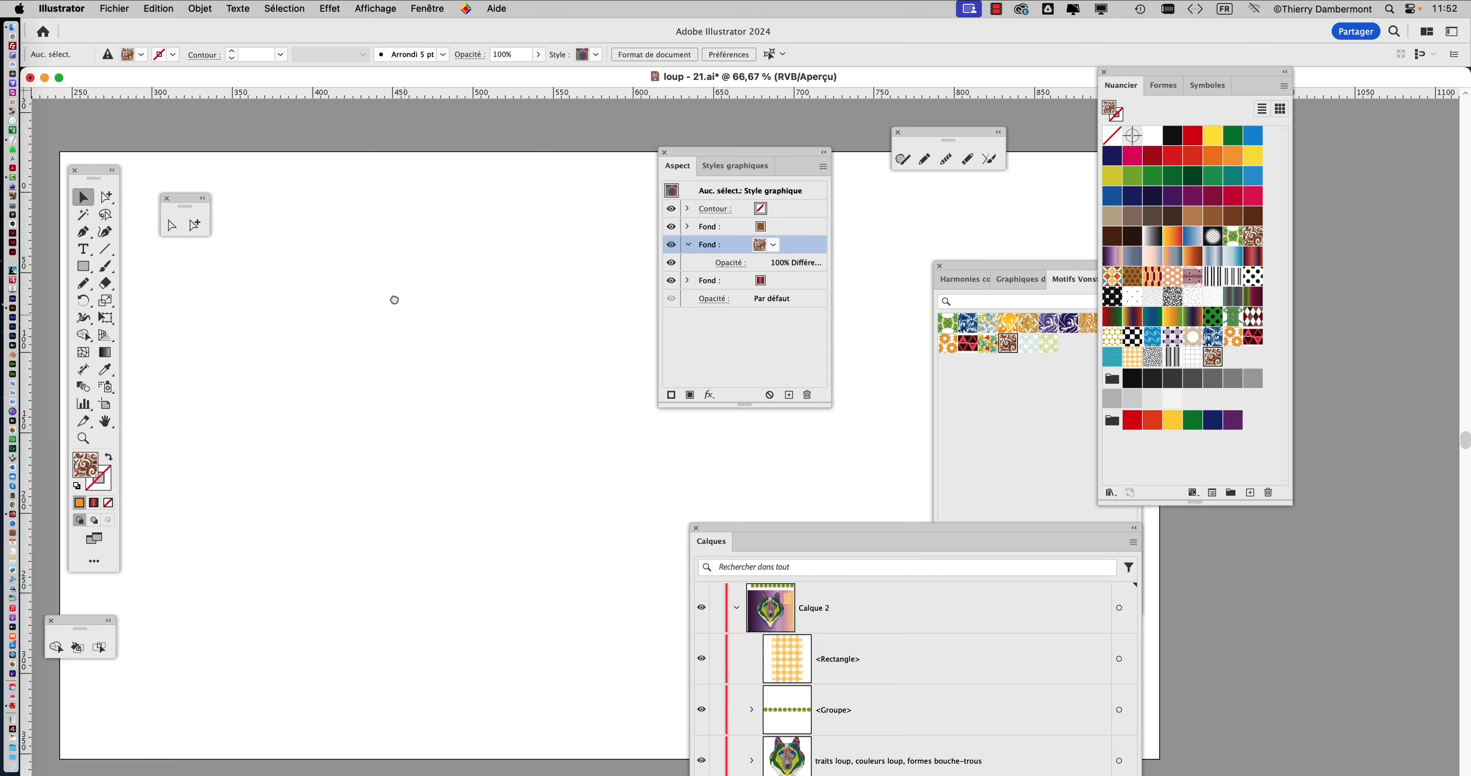
# Open the Pompadour 2 pattern swatch for editing and move the appearance settings clear of the pattern tile
pyautogui.scroll(-2, 378, 240)
pyautogui.hscroll(1, 378, 240)
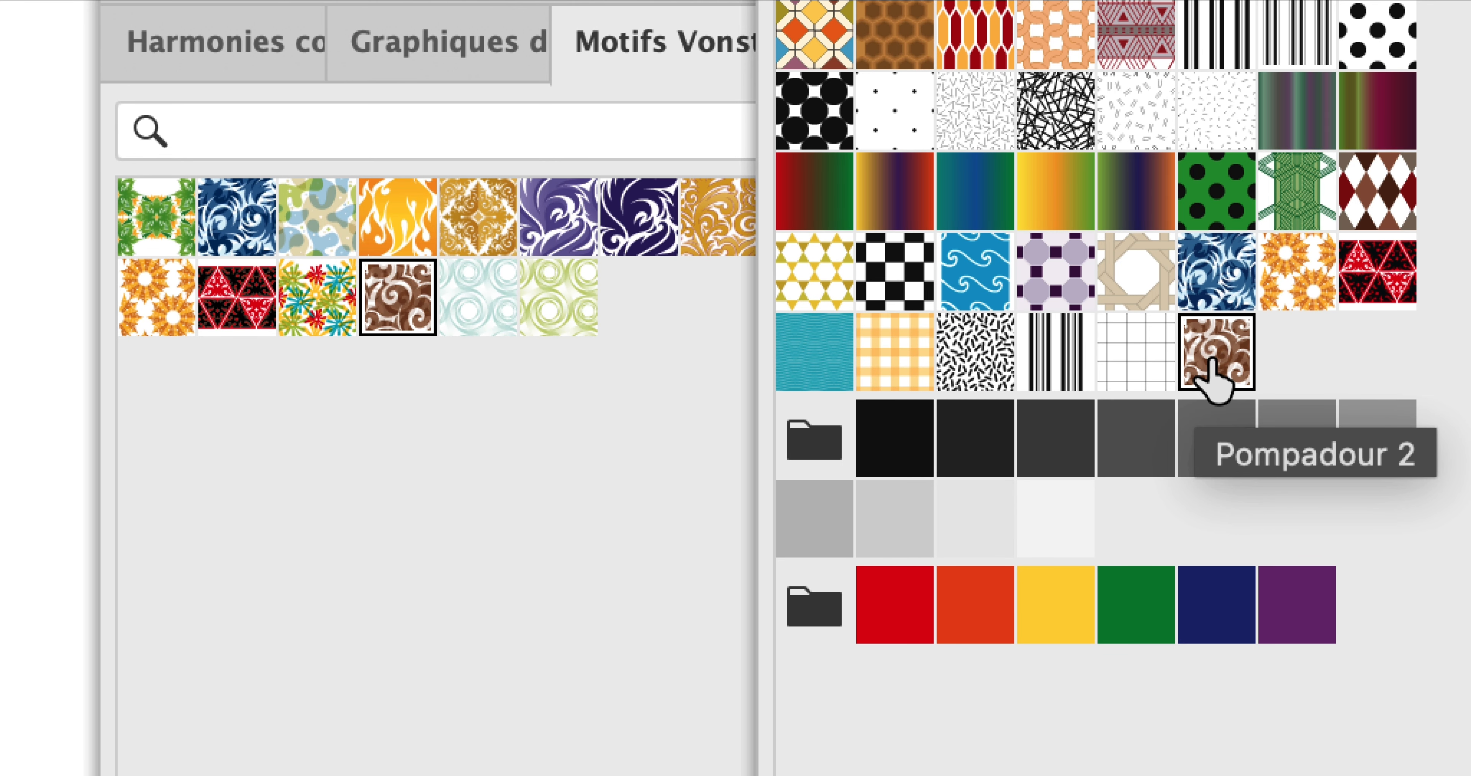
pyautogui.doubleClick(1211, 363)
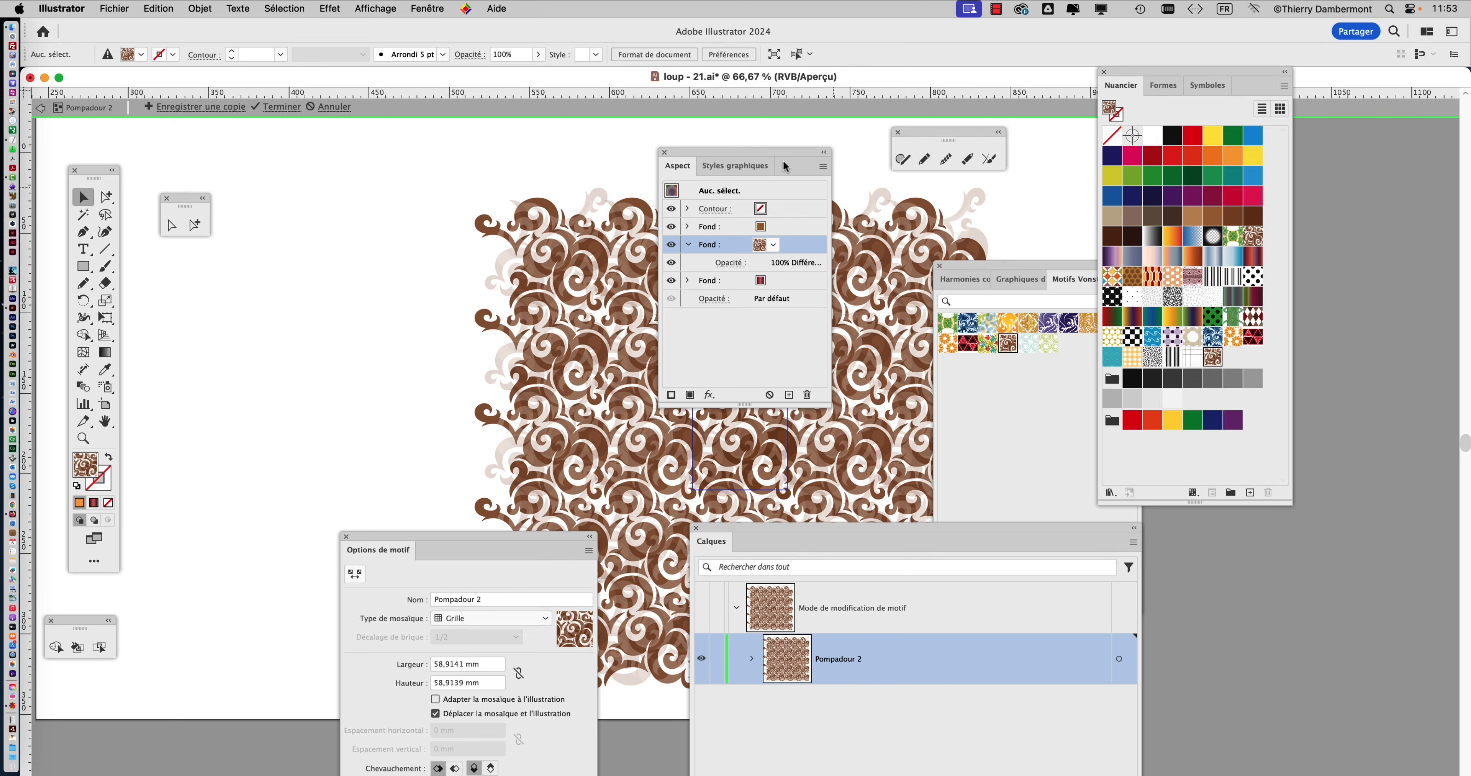
pyautogui.moveTo(760, 159); pyautogui.dragTo(204, 377)
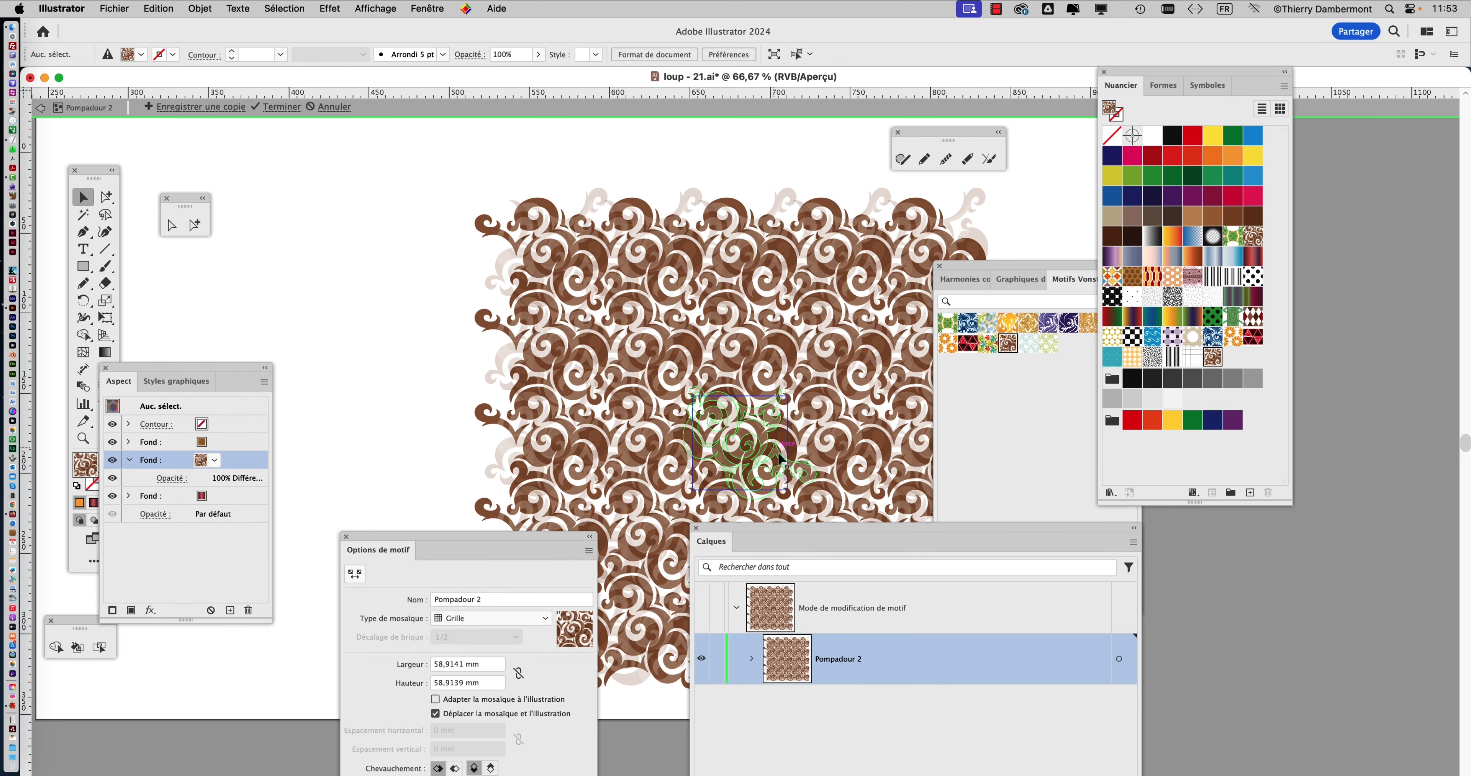
pyautogui.scroll(3, 779, 453)
pyautogui.moveTo(573, 402); pyautogui.dragTo(509, 266)
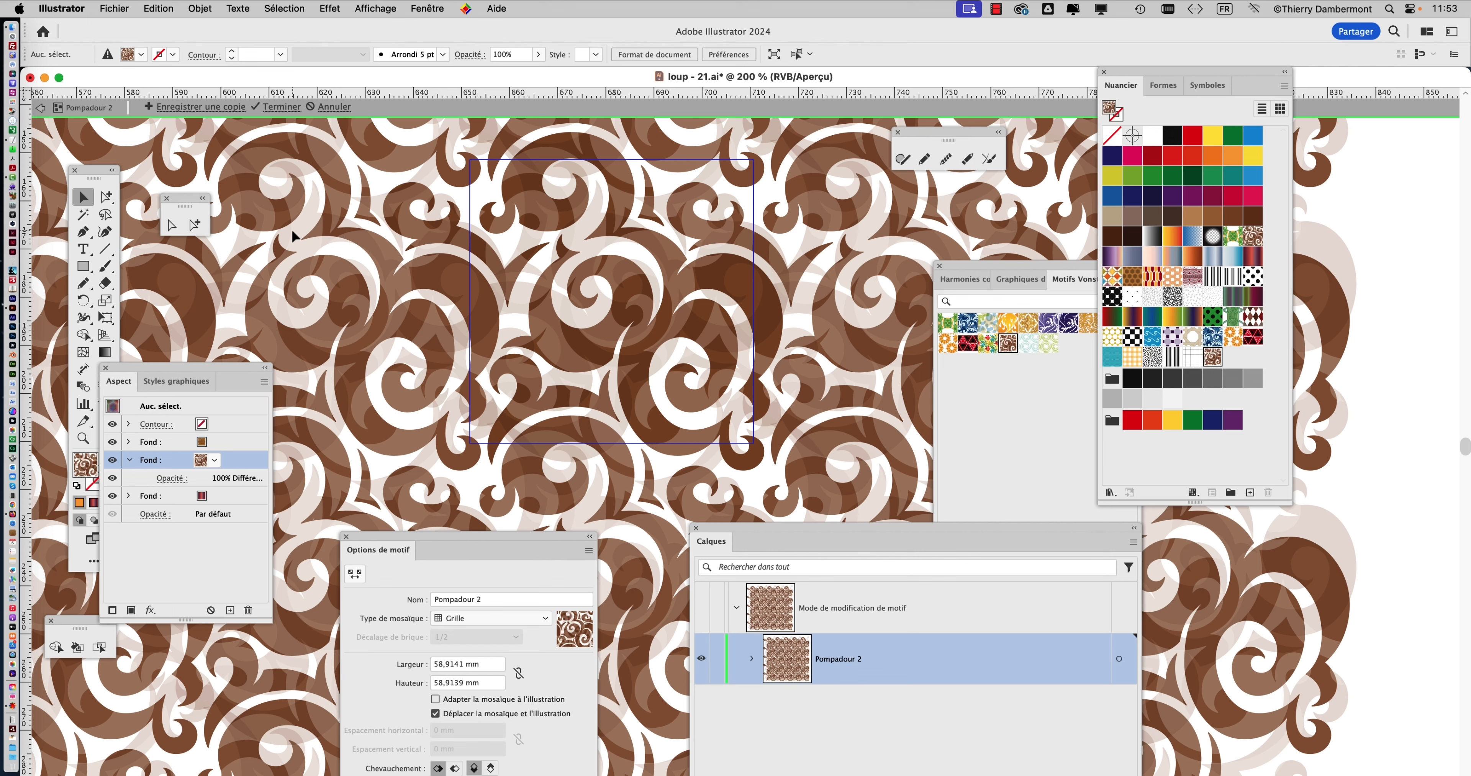
# Recolor the tile's 20% opacity swirls purple (C=75 M=100 J=0 N=0) and its 25% opacity swirl group orange (C=0 M=50 J=100 N=0)
pyautogui.press('super+a')
pyautogui.click(111, 200)
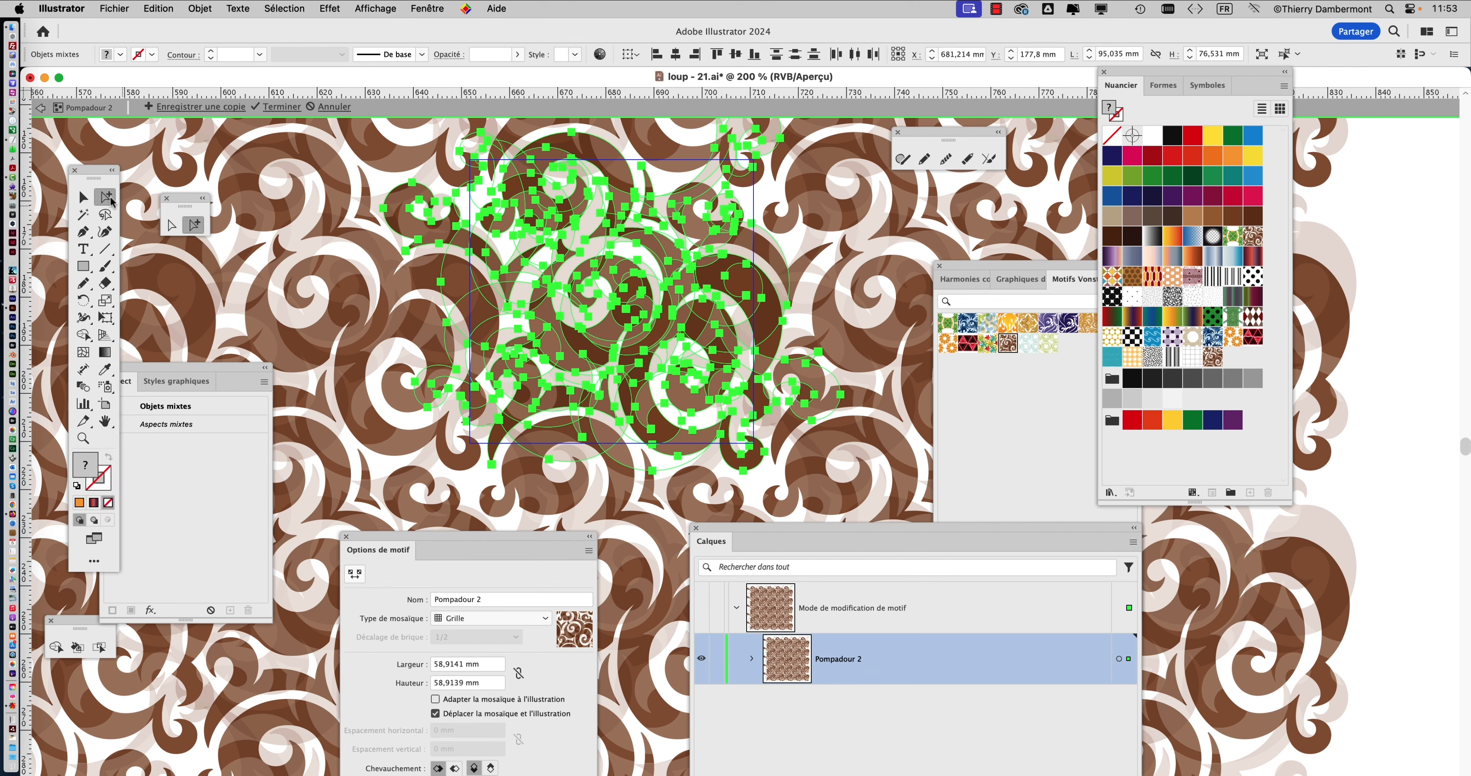
pyautogui.click(753, 477)
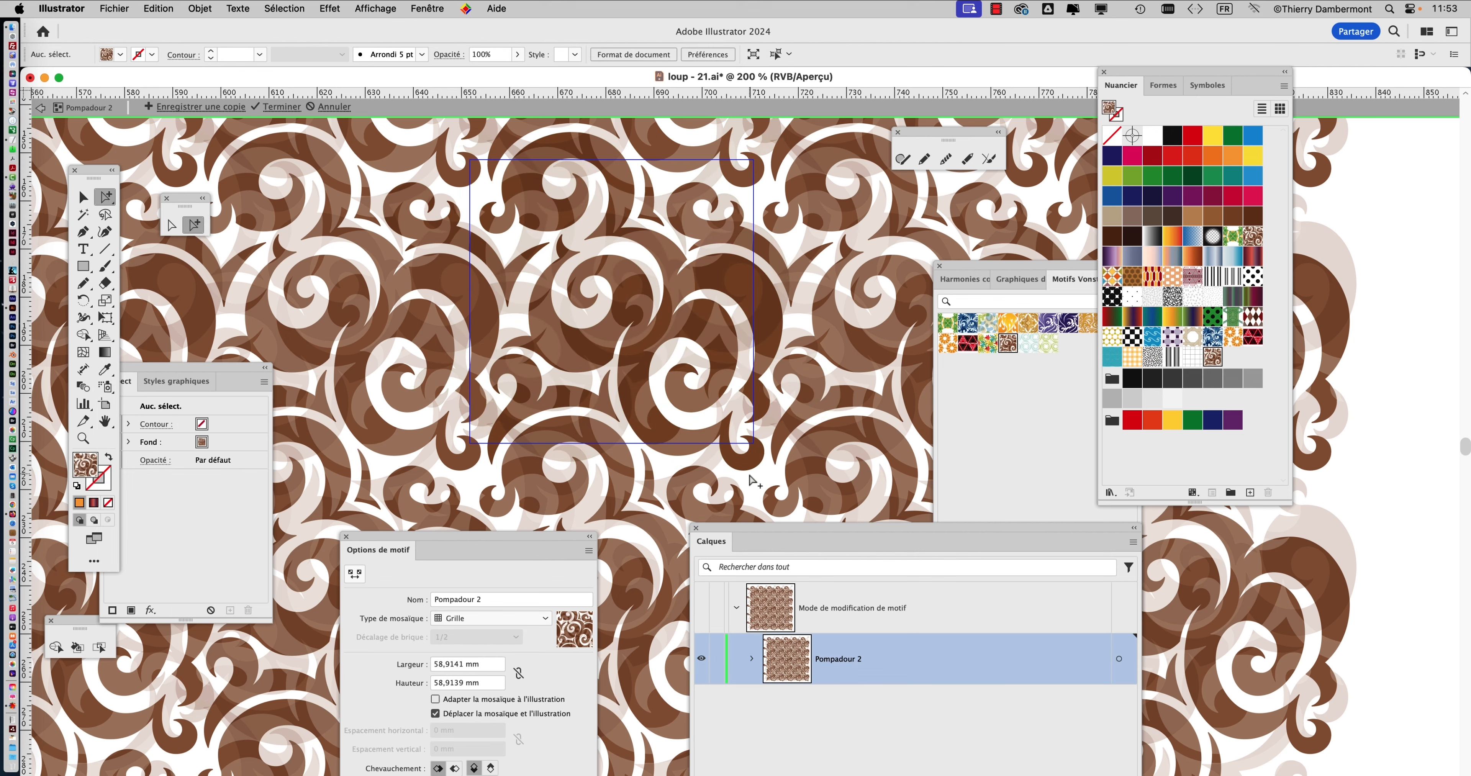
pyautogui.click(595, 355)
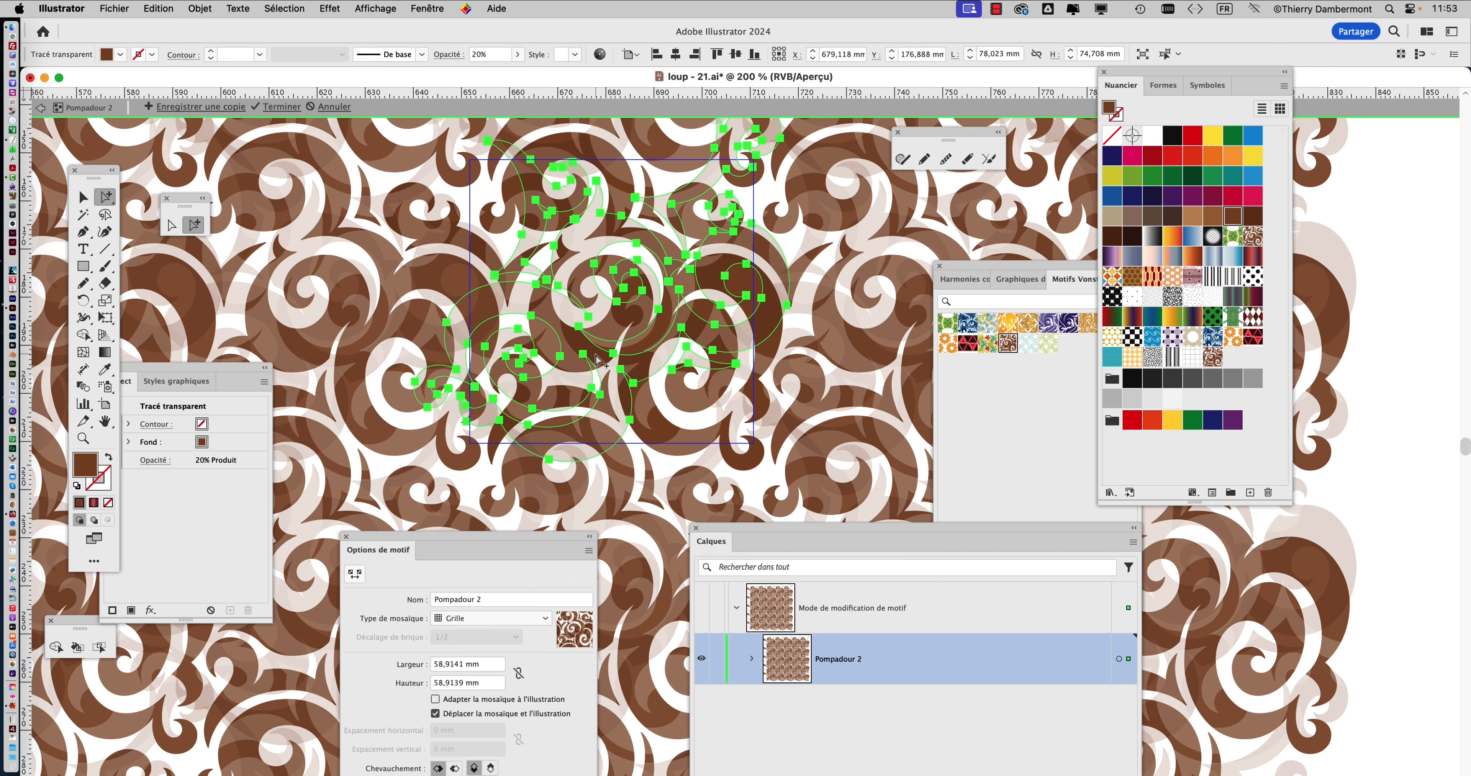
pyautogui.click(1175, 196)
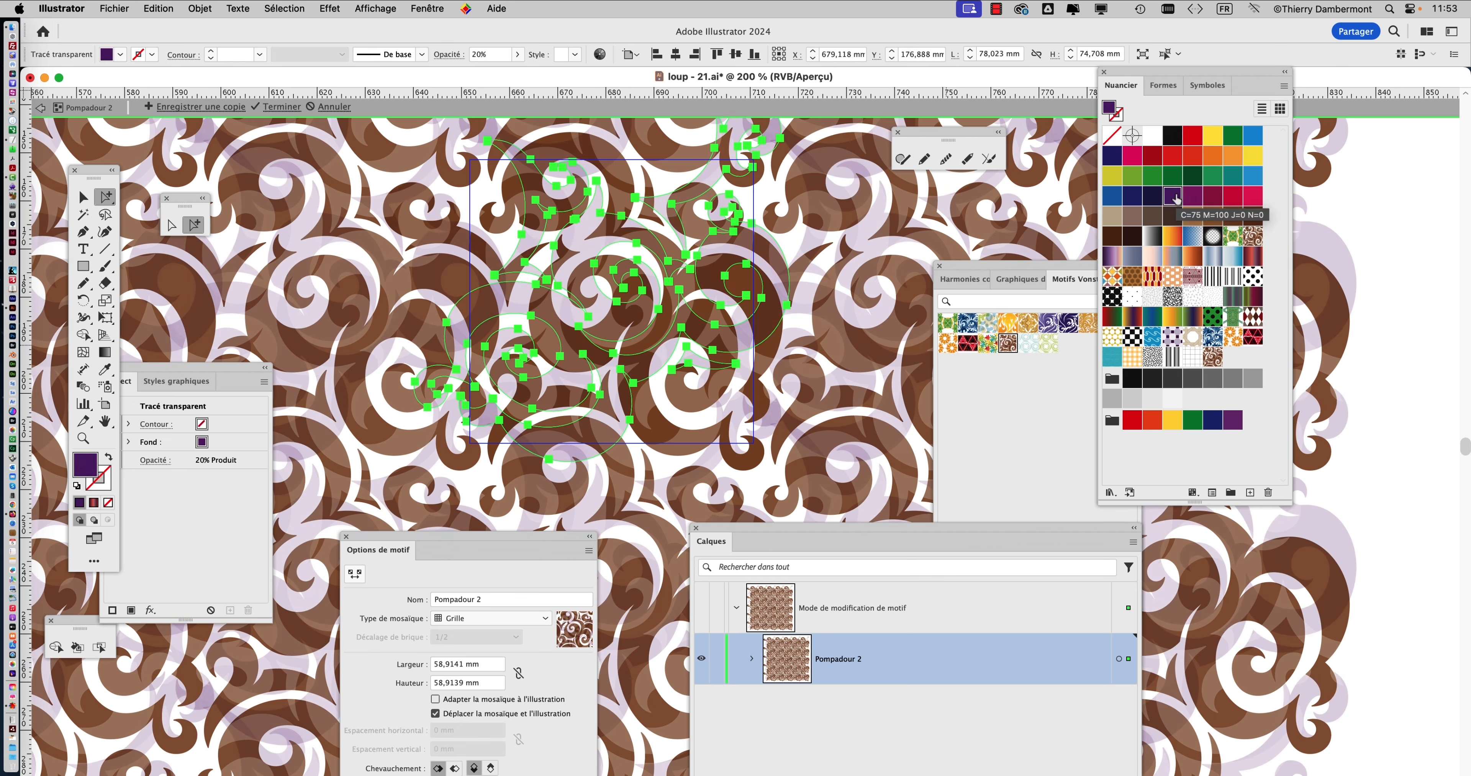
pyautogui.click(696, 229)
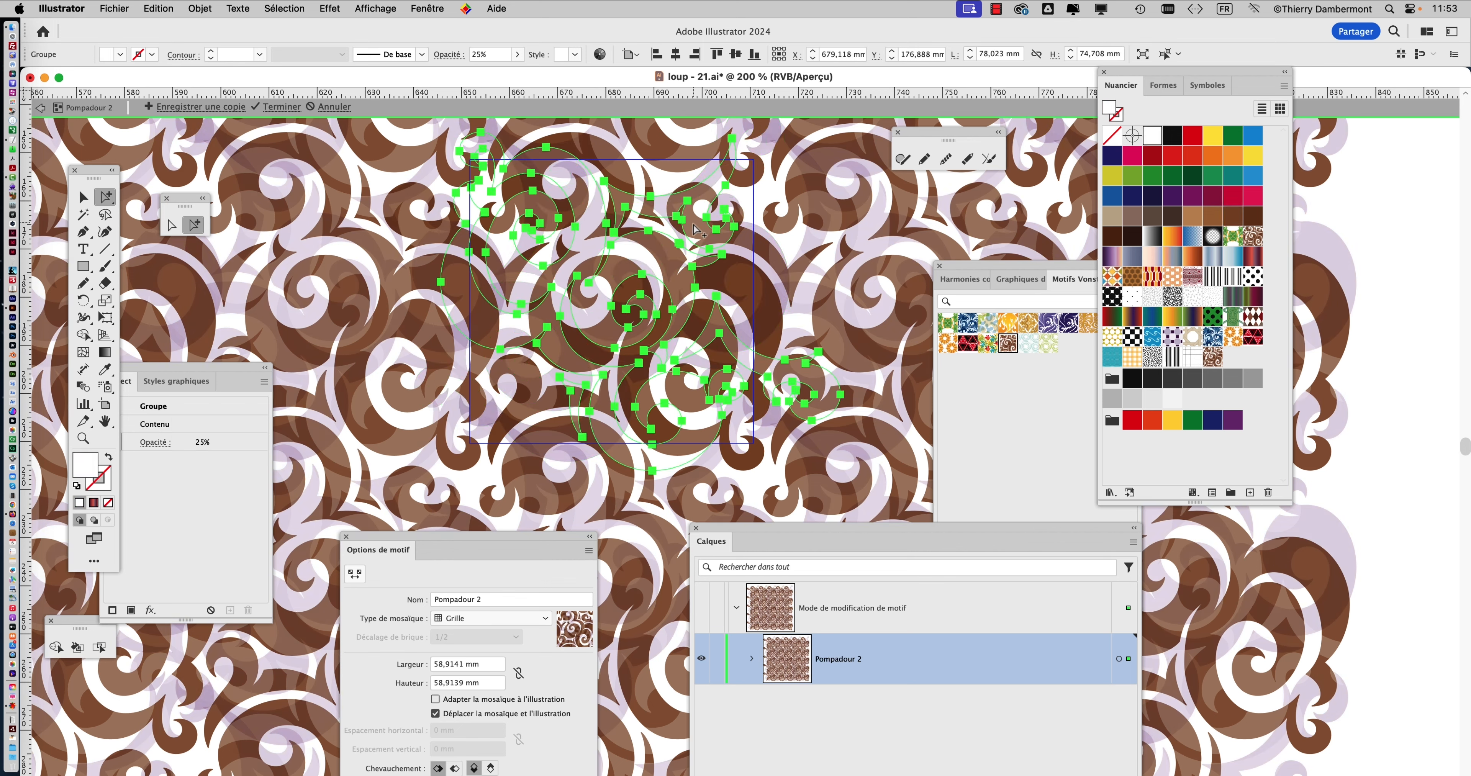
pyautogui.click(1212, 162)
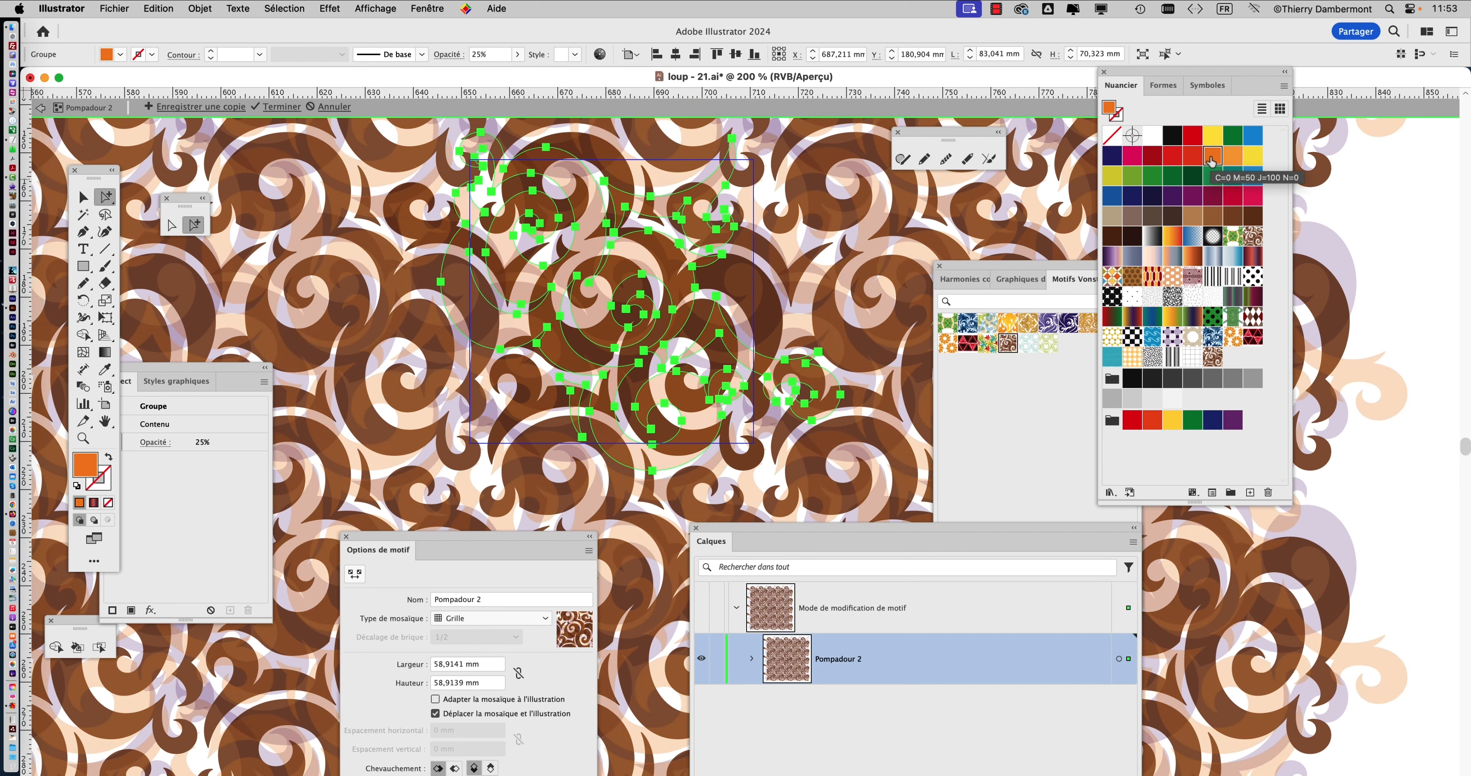
# Try several swatches on the tile's solid brown swirls and recolor them dark navy blue
pyautogui.click(778, 345)
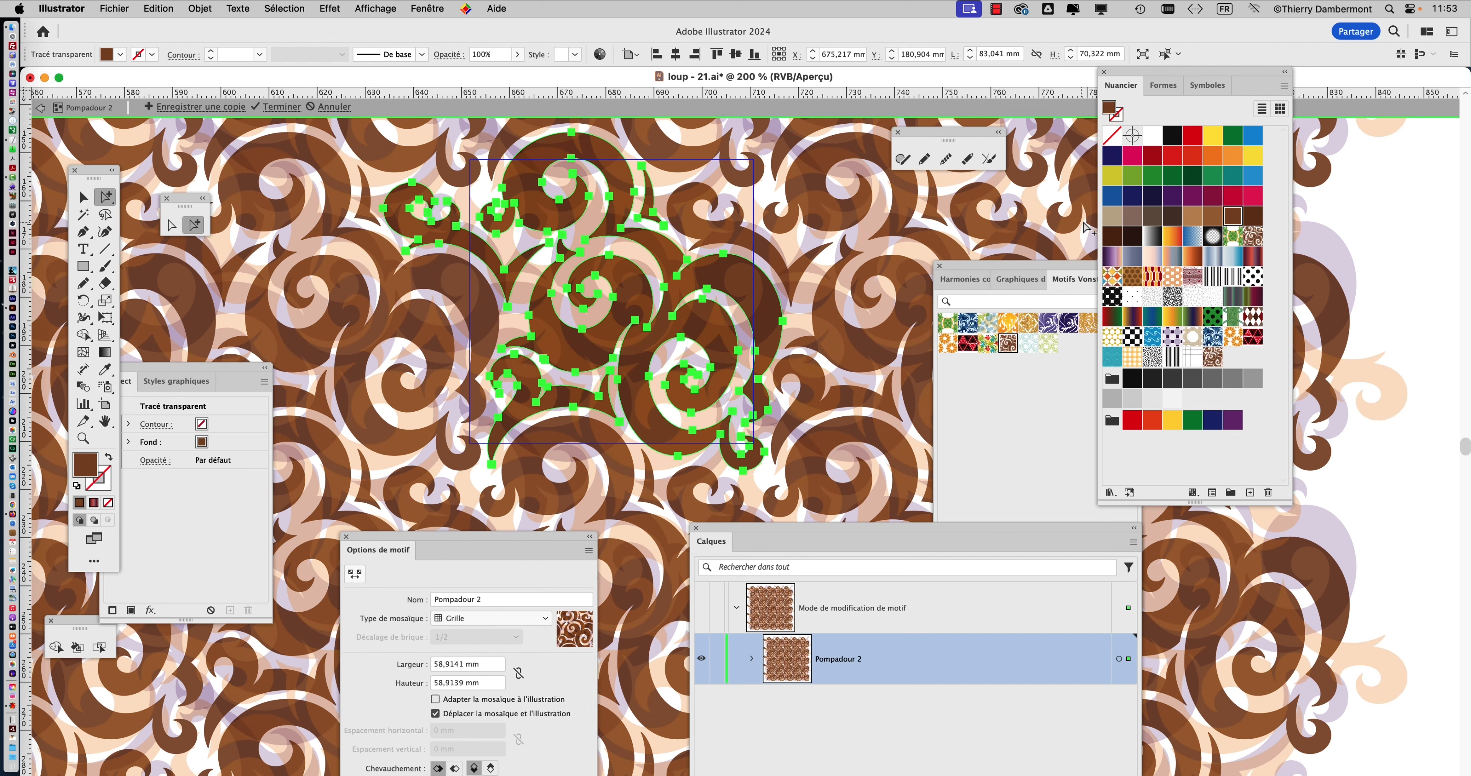
pyautogui.click(1109, 203)
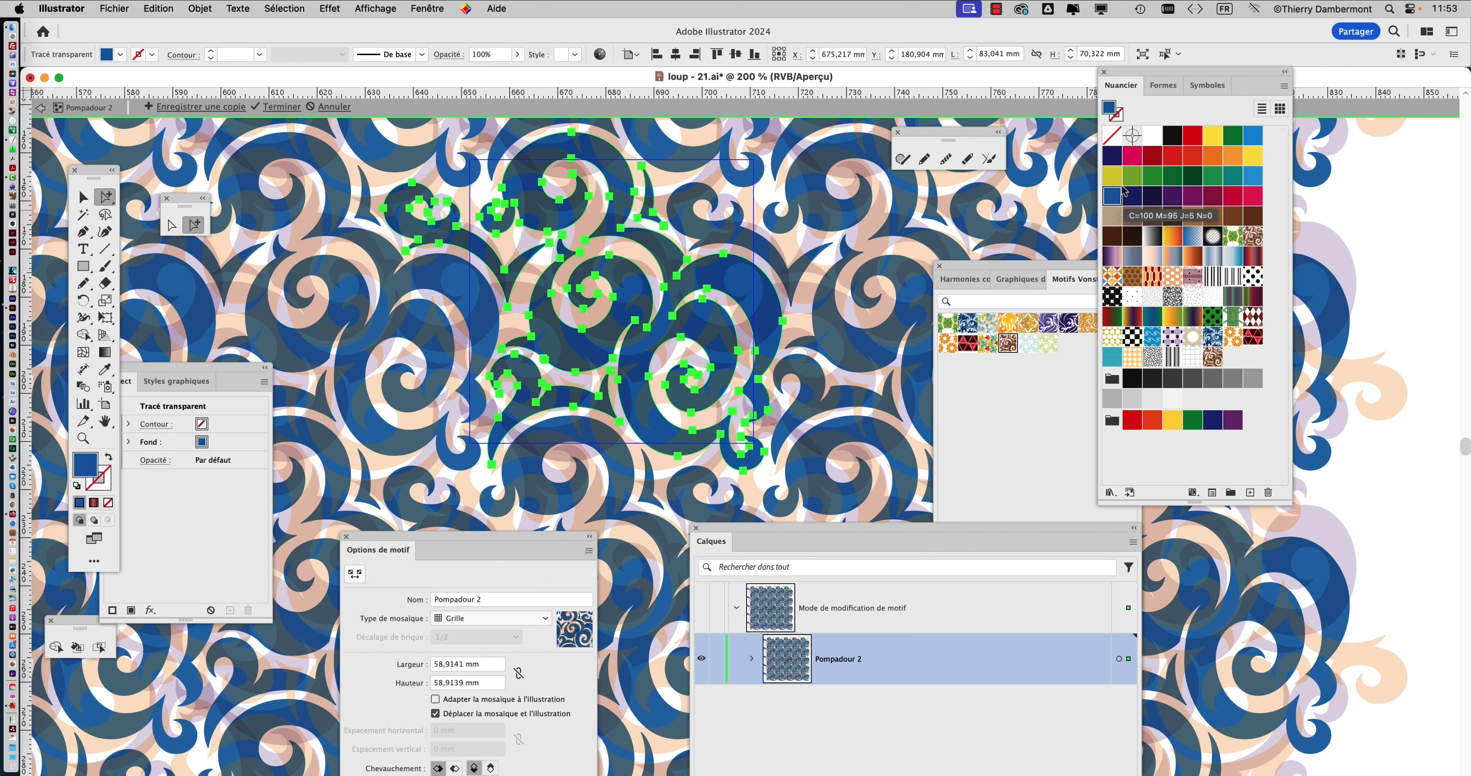
pyautogui.click(1131, 161)
pyautogui.click(1113, 157)
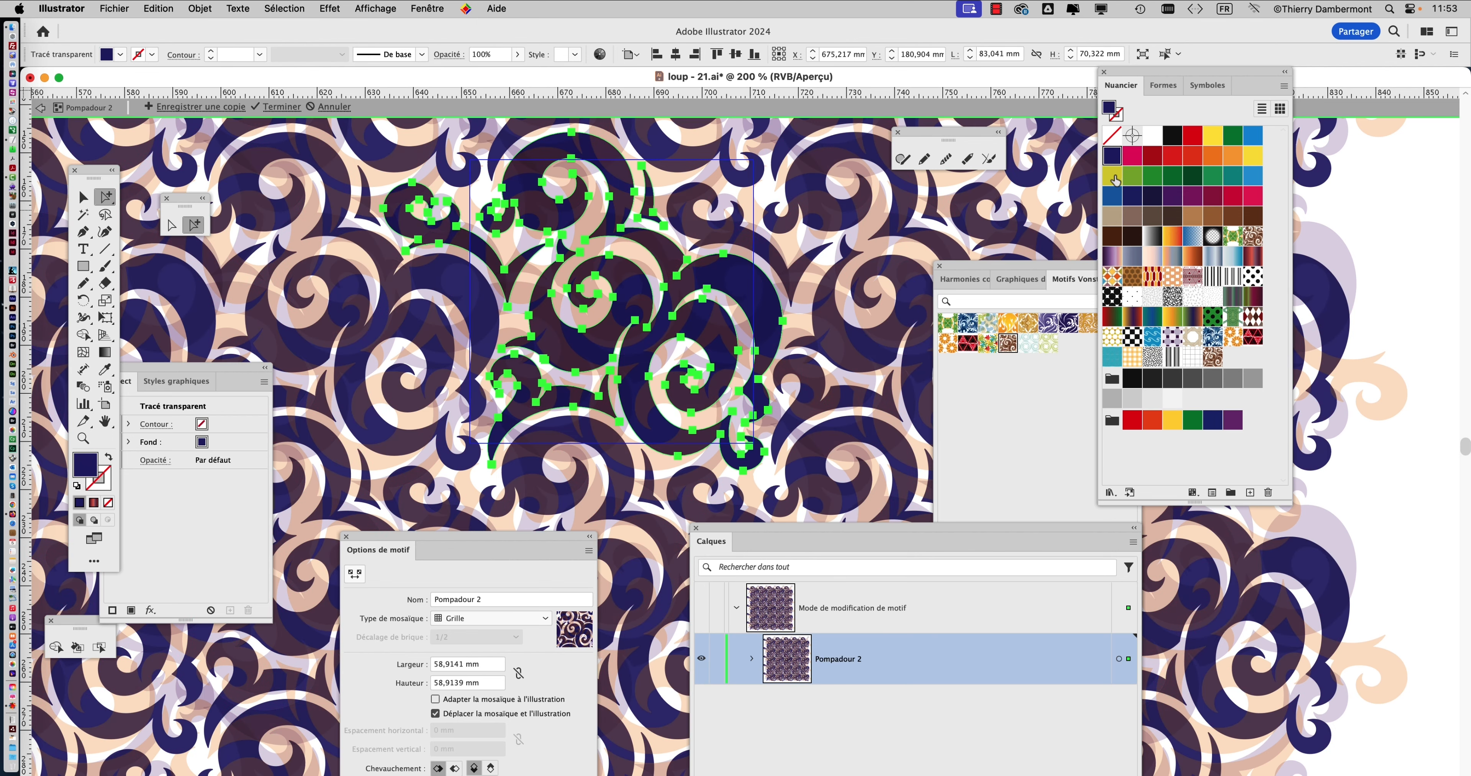
pyautogui.click(1114, 178)
pyautogui.click(1113, 158)
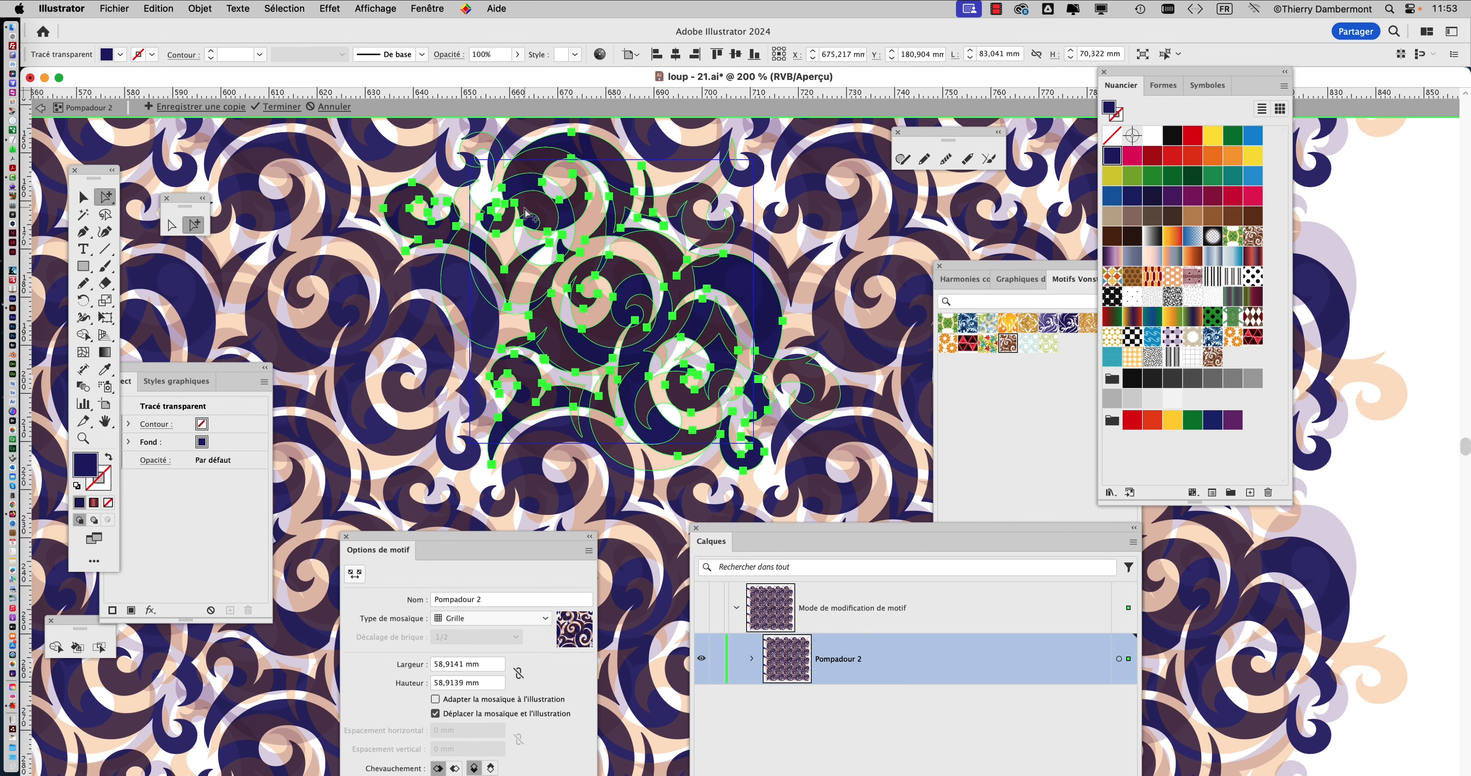
# Save the recolored pattern as a copy among the swatches and cancel the changes to the original Pompadour 2 pattern
pyautogui.scroll(-3, 520, 214)
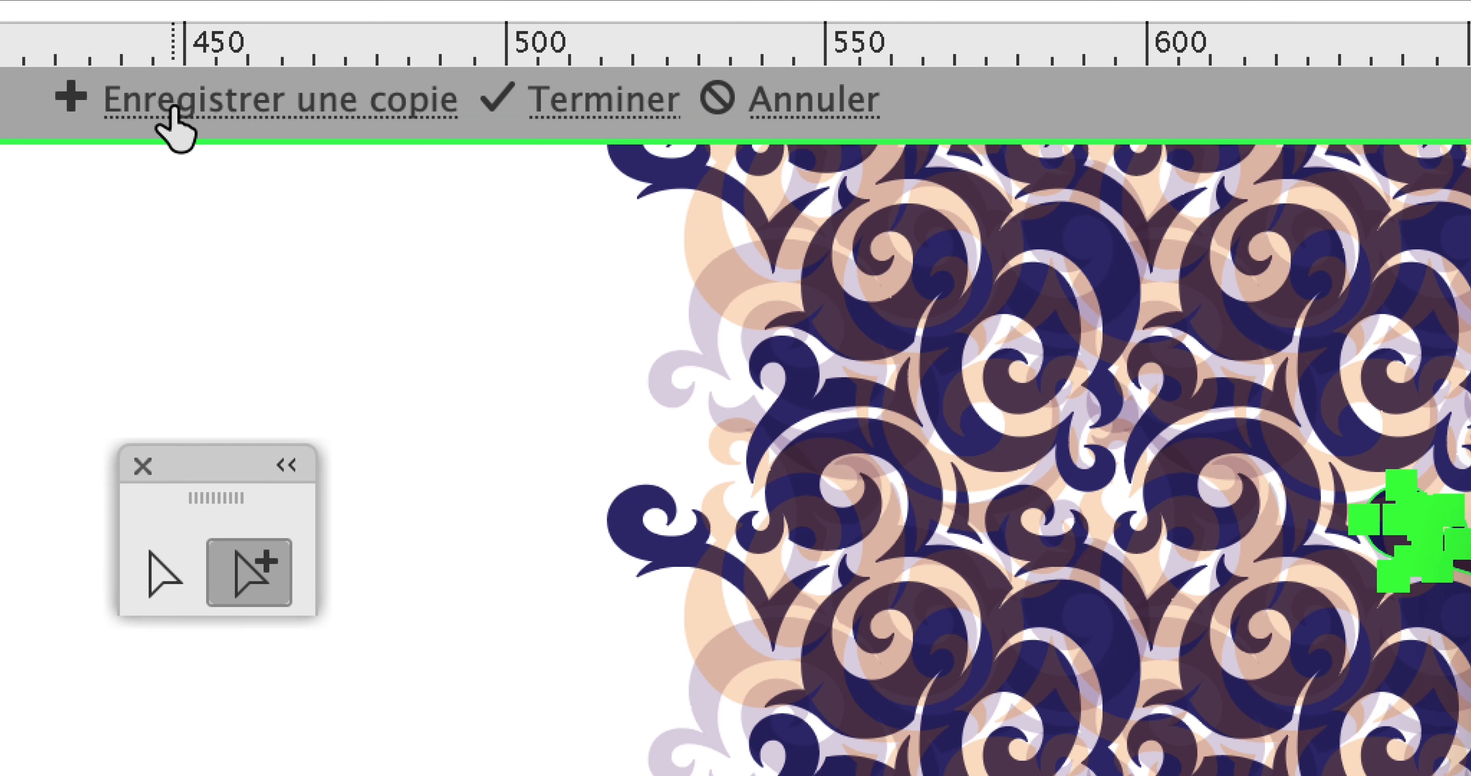
pyautogui.click(175, 109)
pyautogui.click(755, 284)
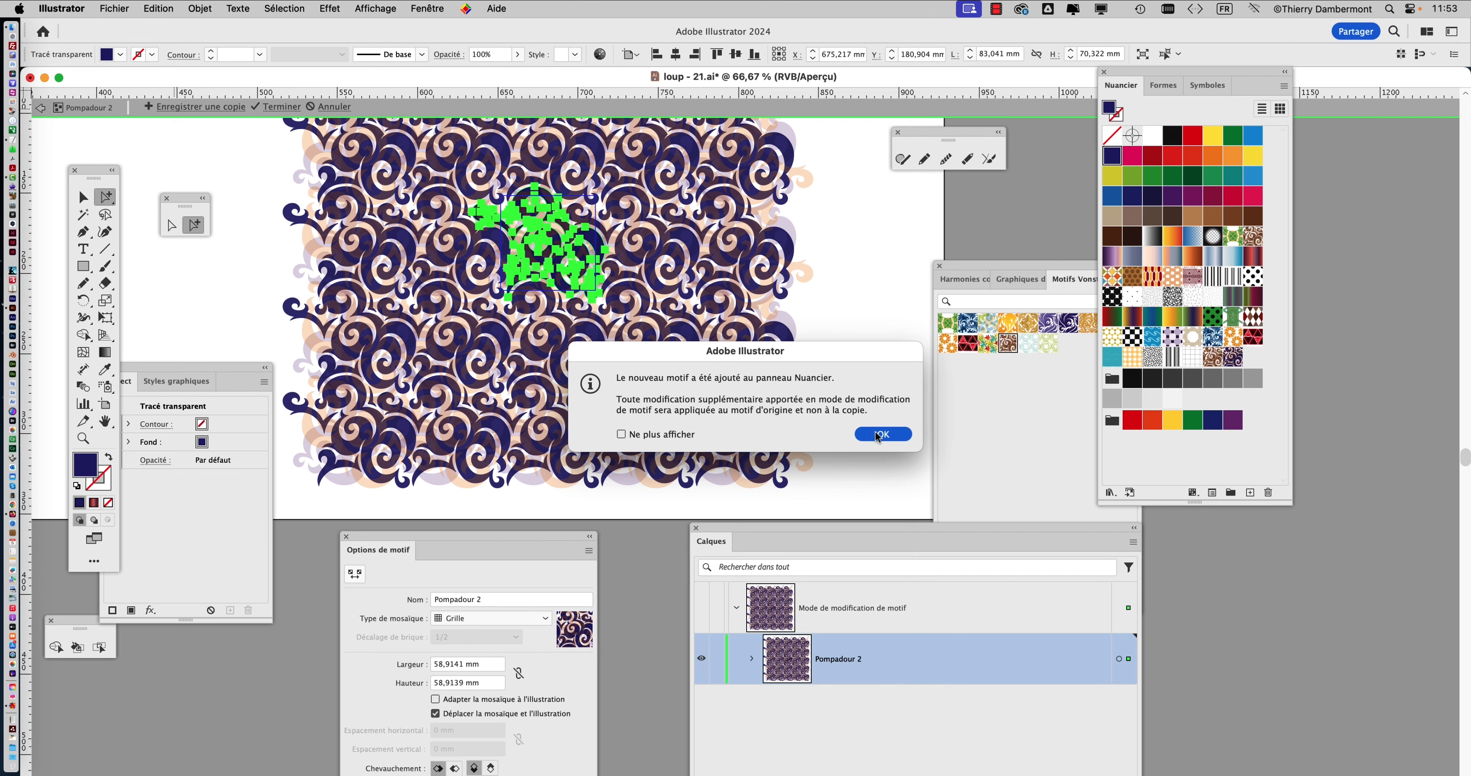
pyautogui.click(880, 435)
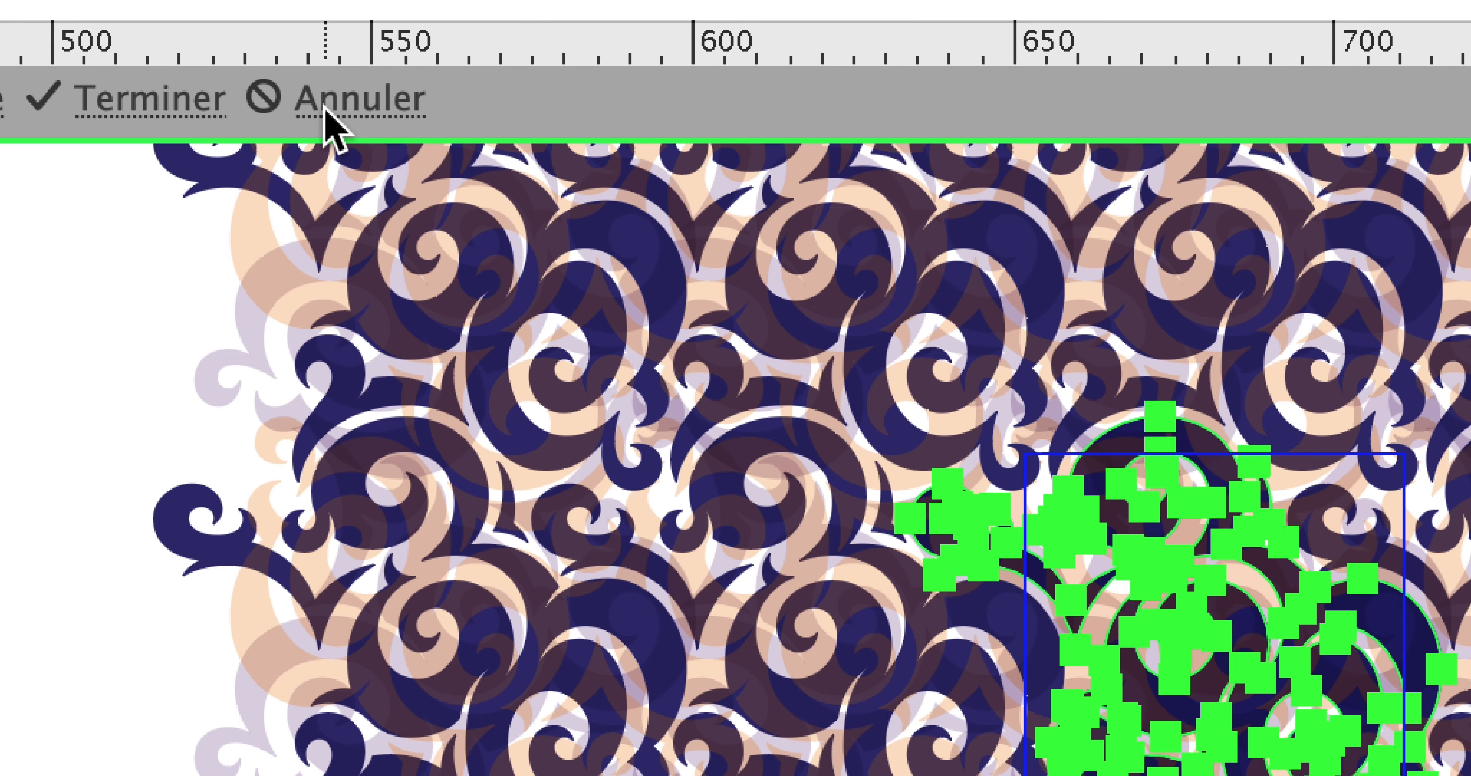
pyautogui.click(329, 108)
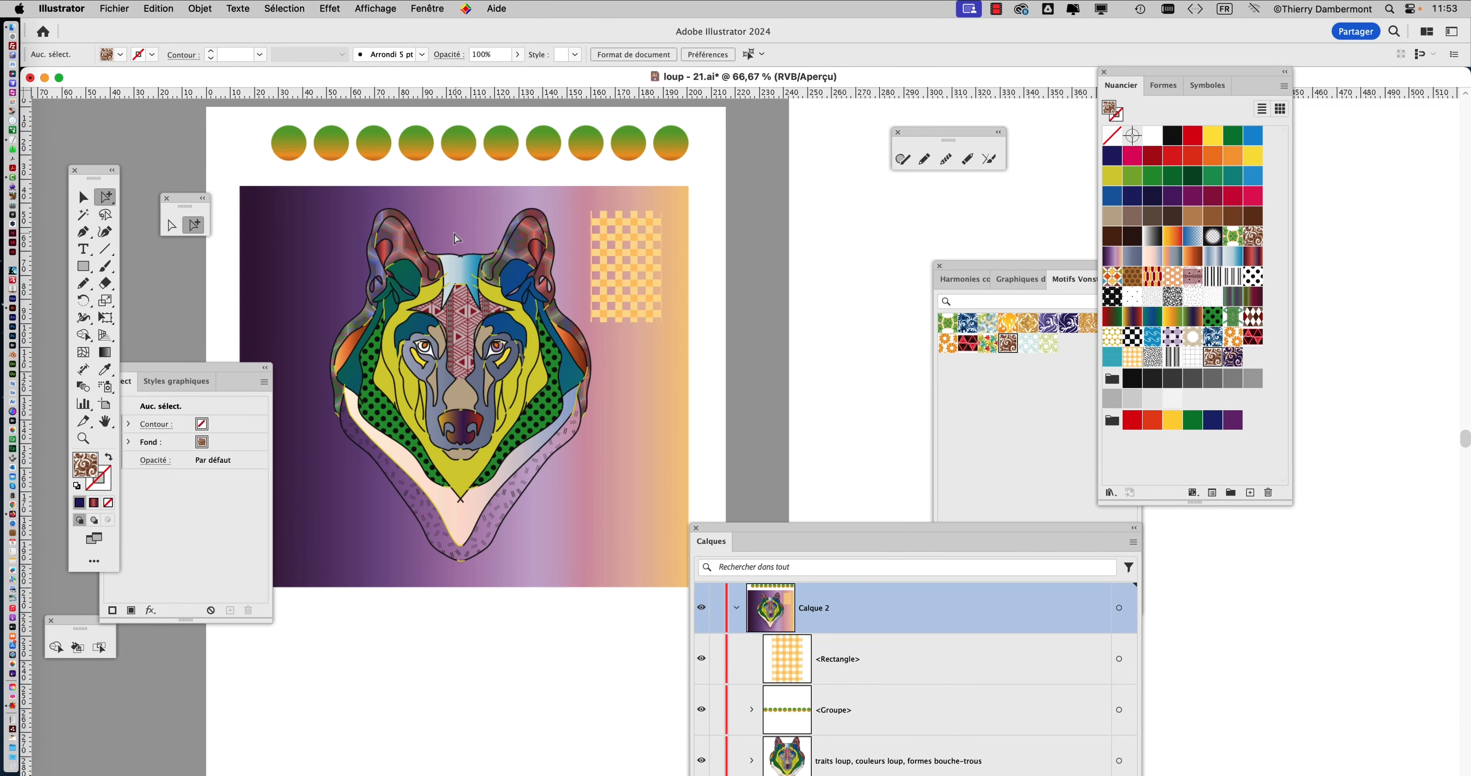
# Select the left ear's shape, bring its appearance settings beside it, and replace its brown swirl fill with the new navy swirl pattern
pyautogui.scroll(3, 457, 239)
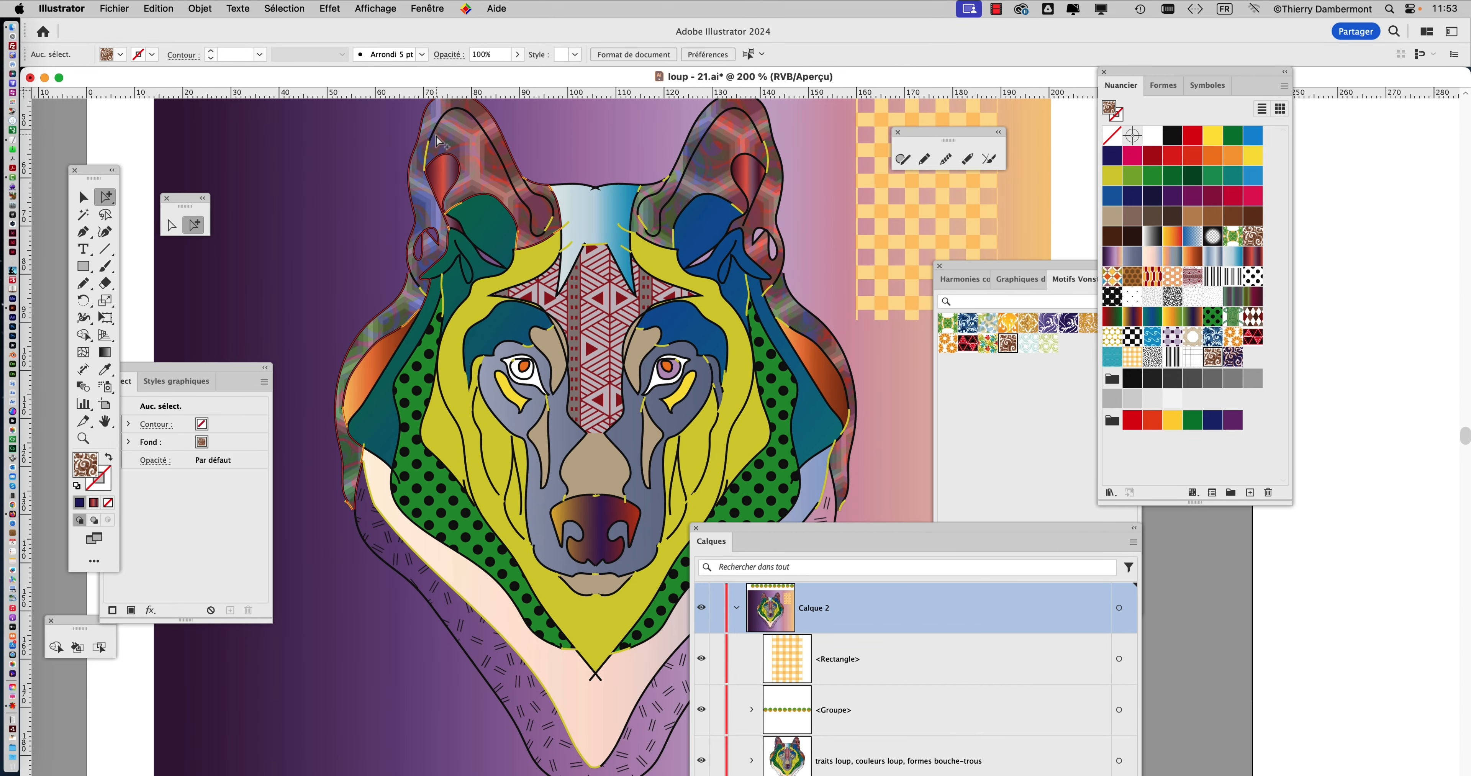
pyautogui.click(474, 217)
pyautogui.scroll(1, 474, 217)
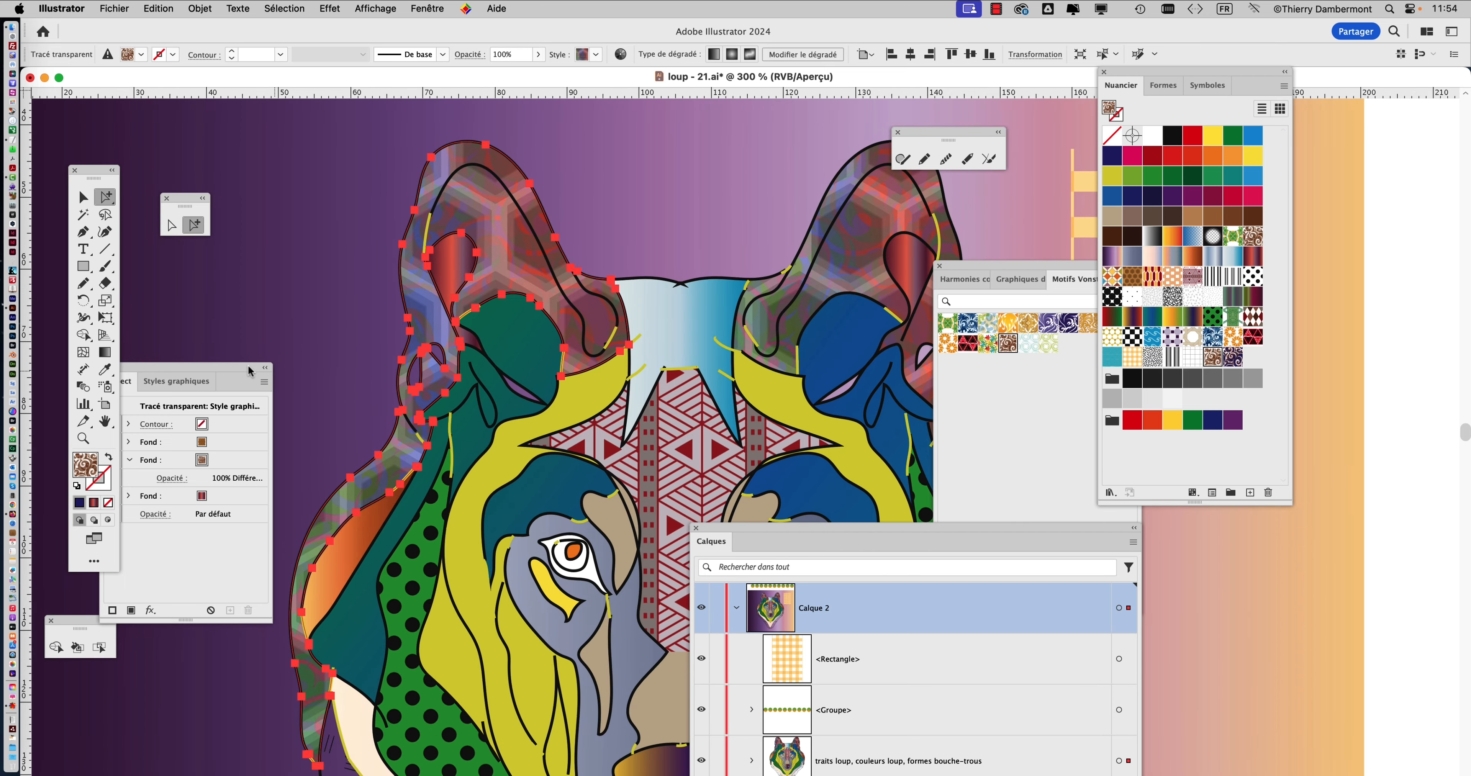
pyautogui.moveTo(250, 371); pyautogui.dragTo(809, 154)
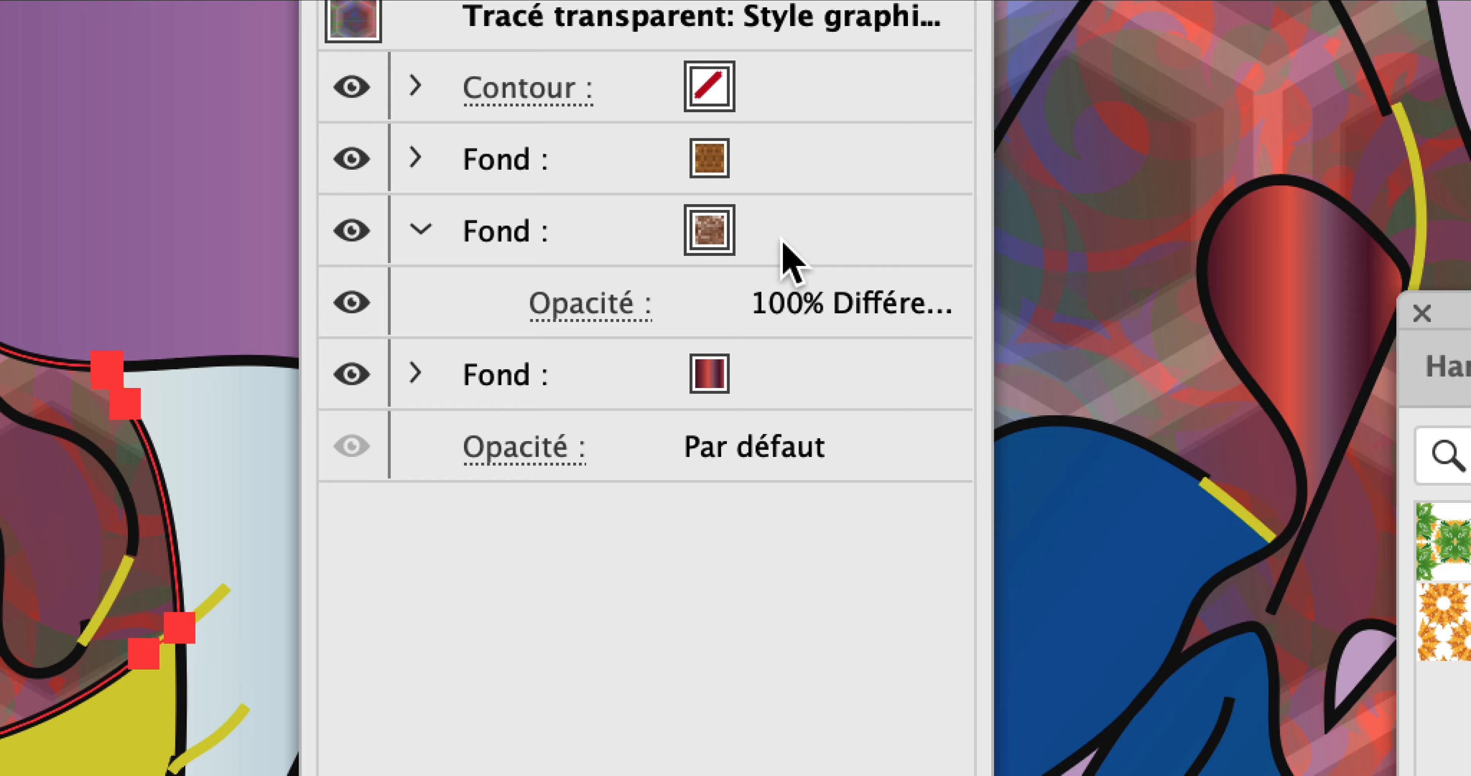
pyautogui.click(781, 247)
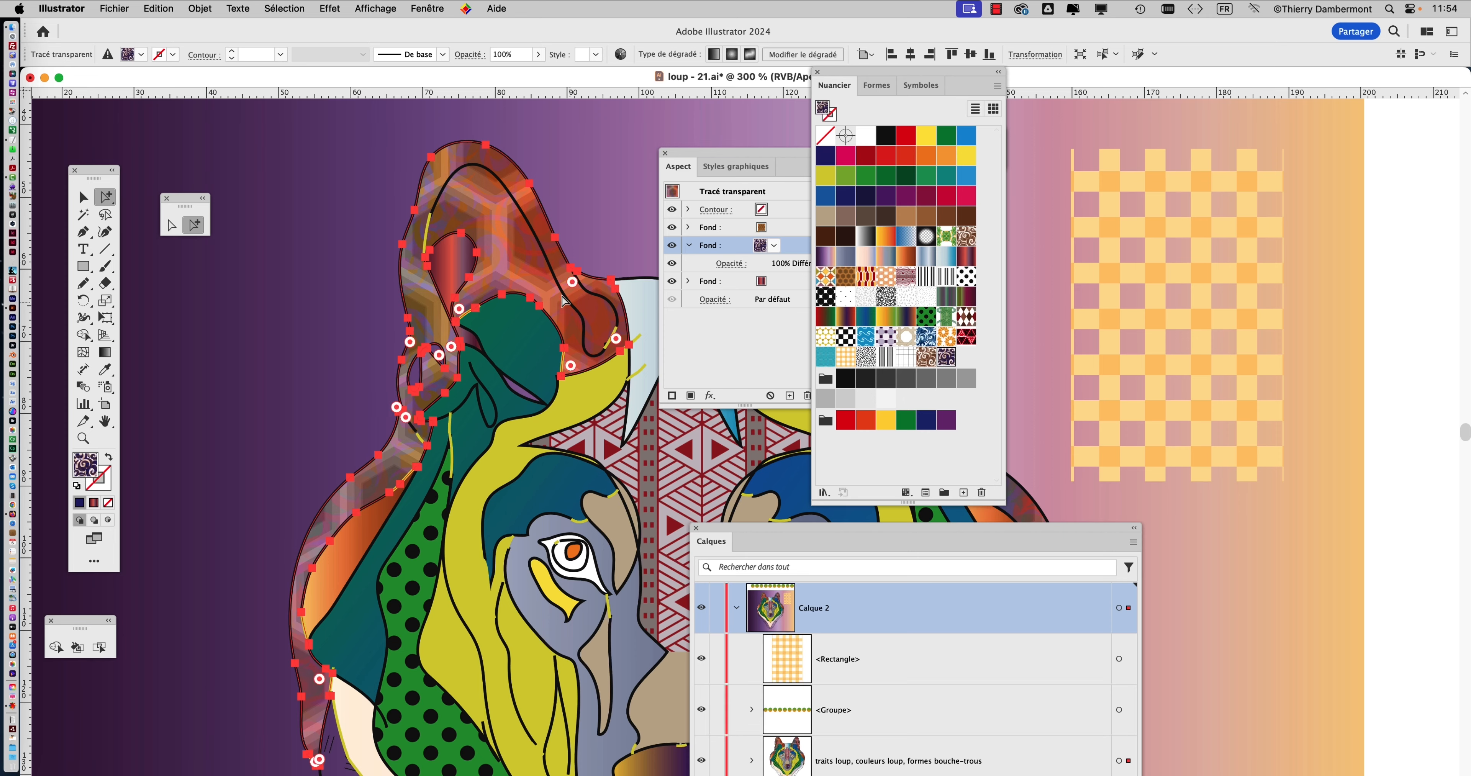
# Display the blending modes available for the navy swirl pattern fill on the left ear
pyautogui.scroll(2, 558, 294)
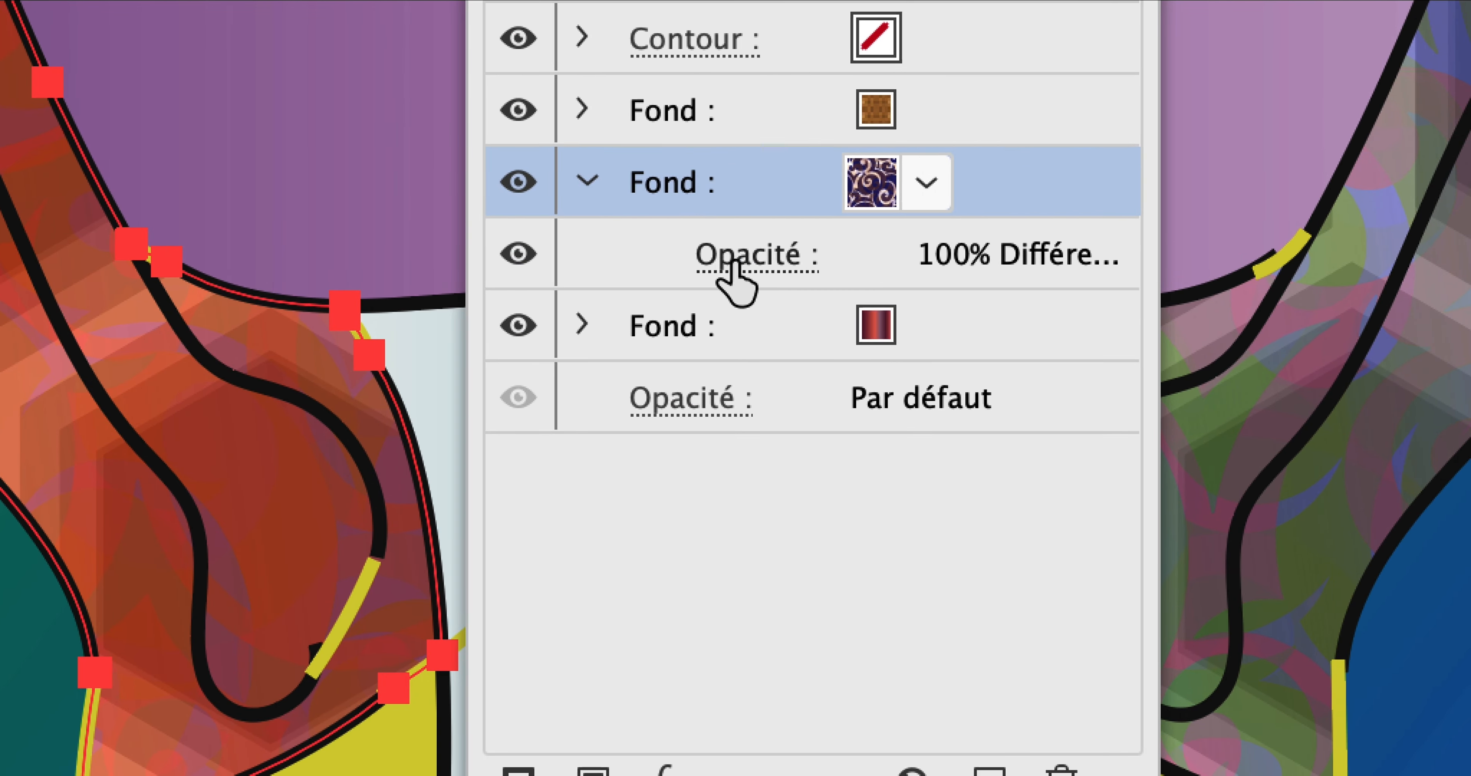
pyautogui.click(537, 451)
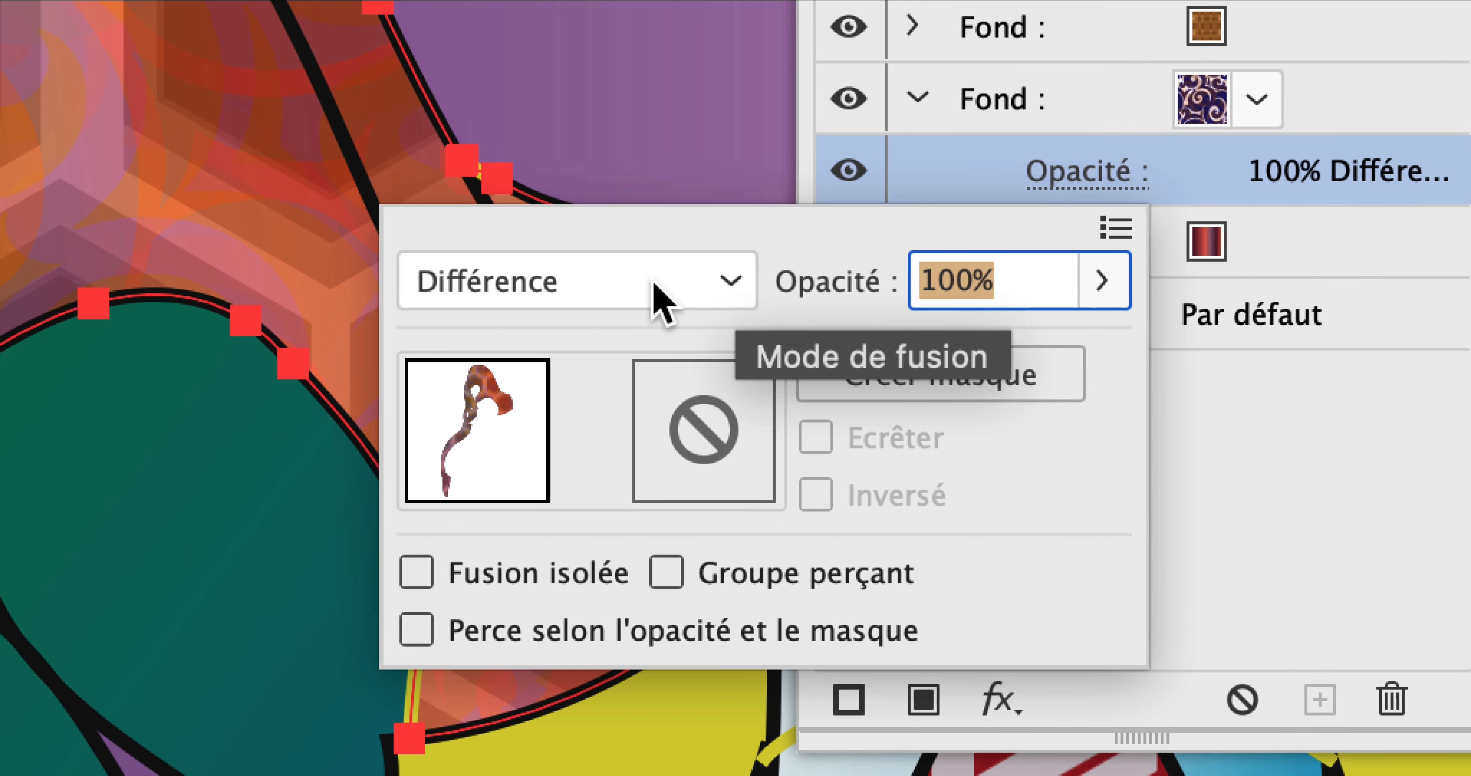
pyautogui.click(659, 302)
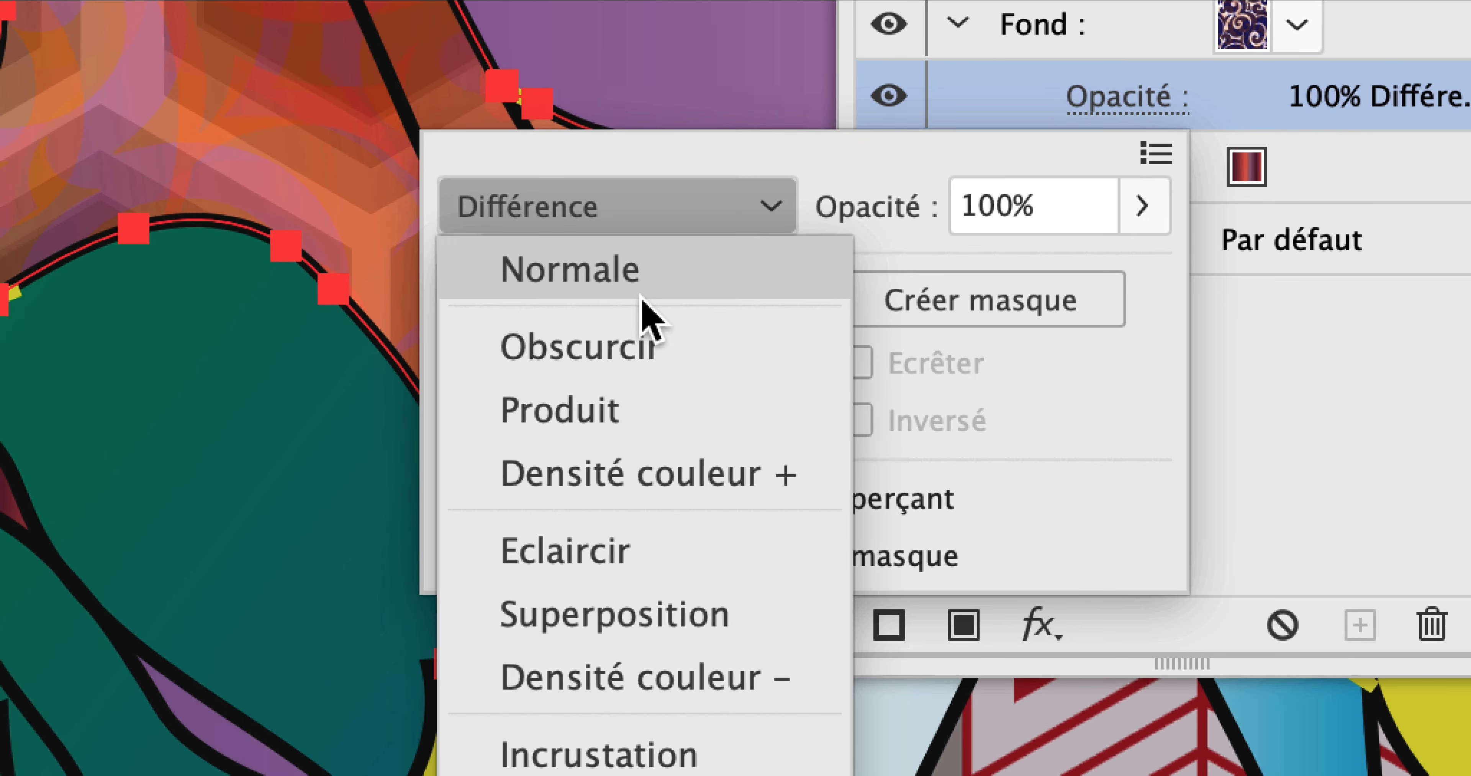